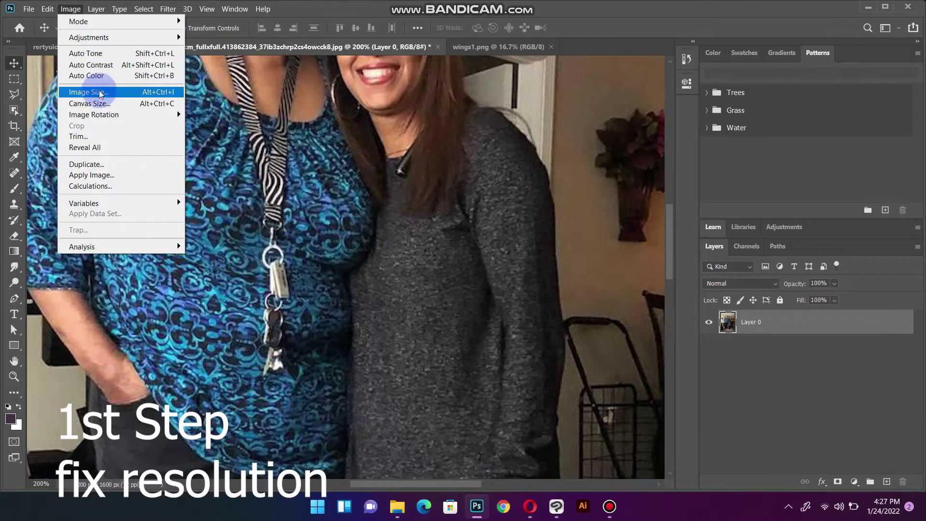
Step: Resample the photo to 250 pixels per inch, making it 4167 × 5556 px
left_click(98, 92)
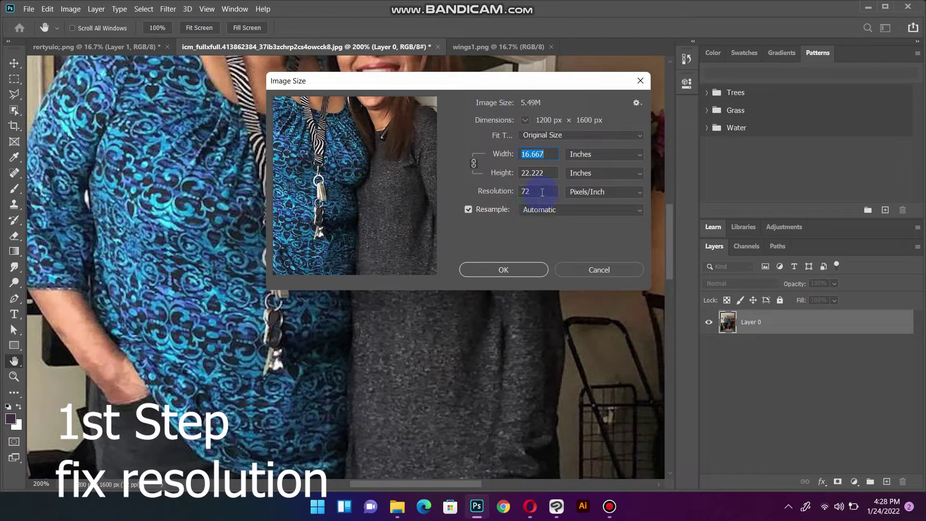
key("BackSpace")
key("BackSpace")
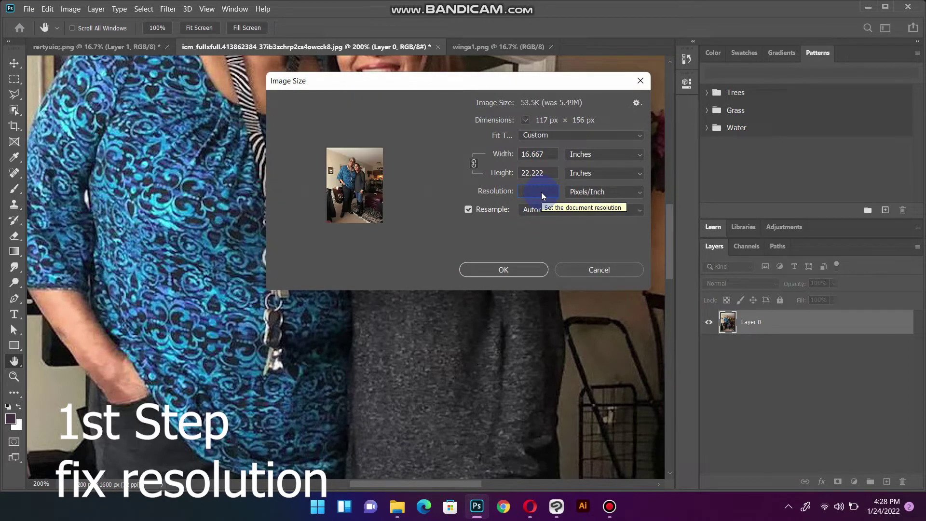
type("2")
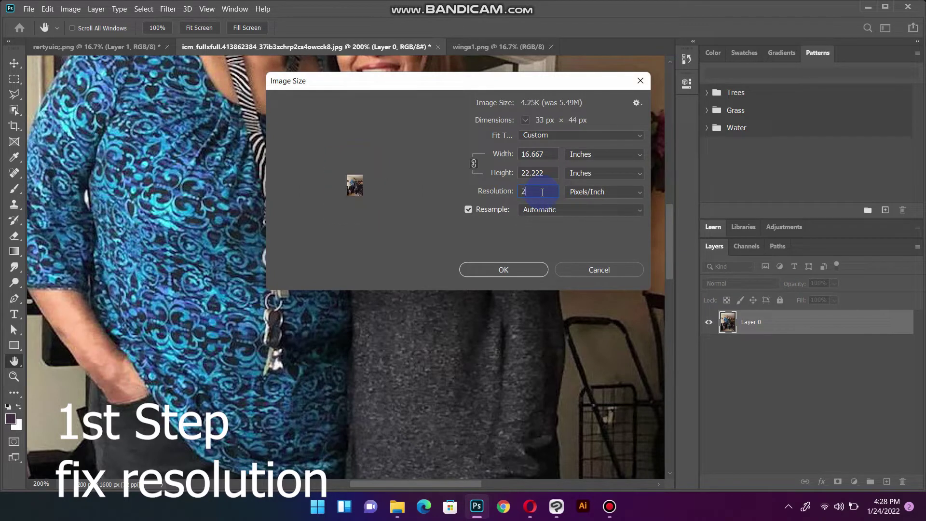
type("50")
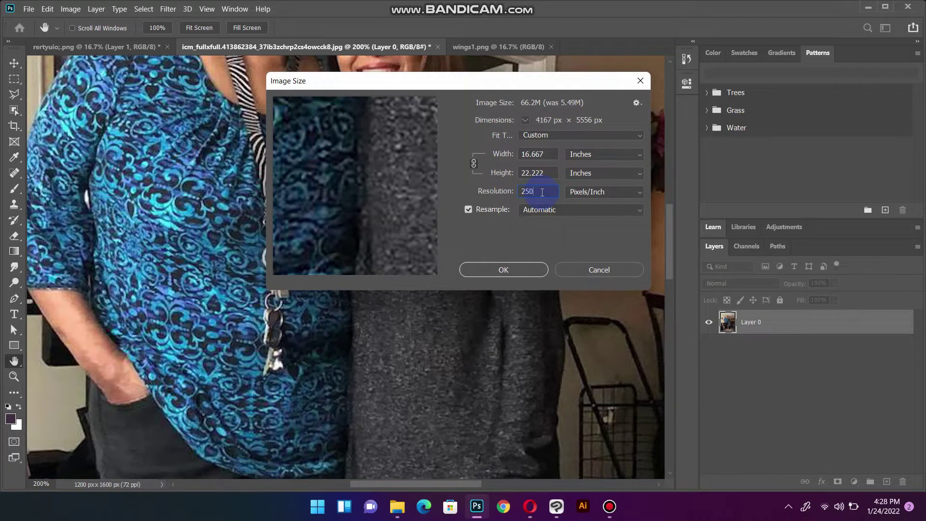
key("Return")
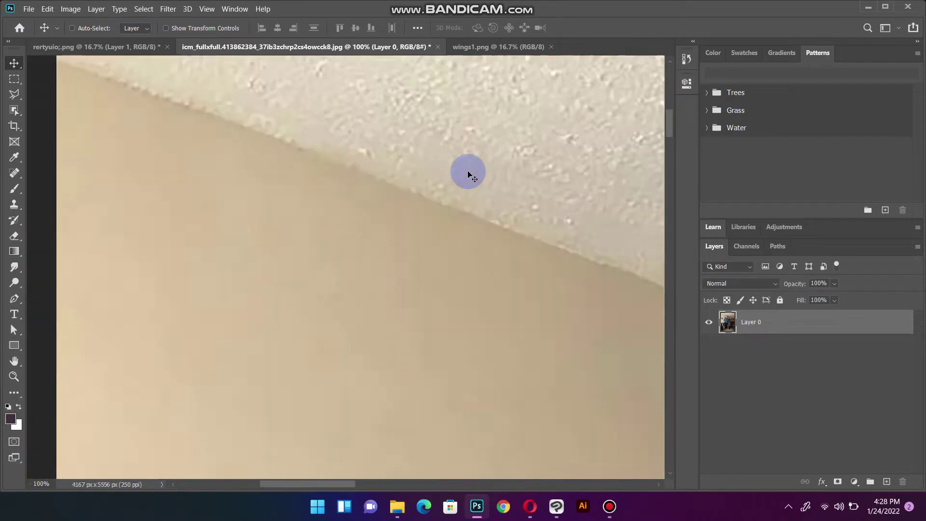
Step: Zoom out and dock the photo document back among the open tabs
key("ctrl+minus")
key("ctrl+minus")
key("ctrl+minus")
left_click_drag(511, 250, 381, 146)
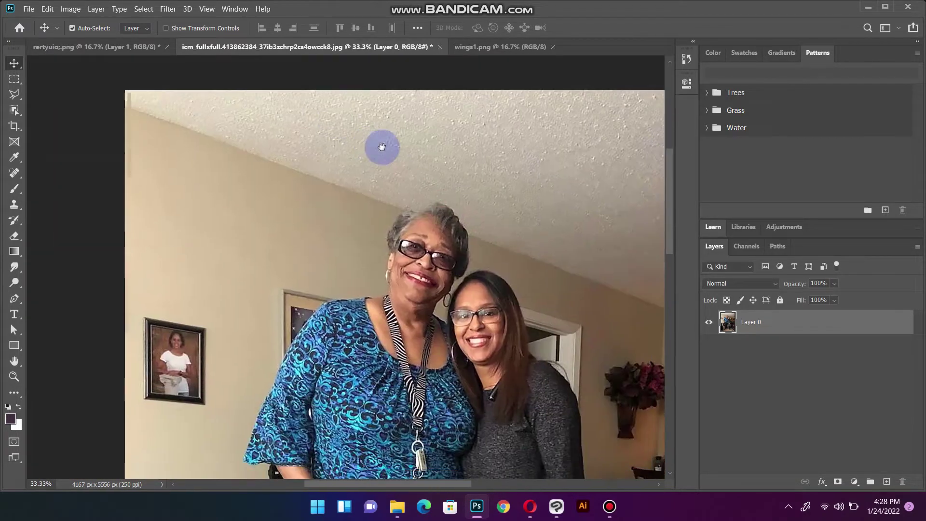
left_click_drag(303, 46, 356, 99)
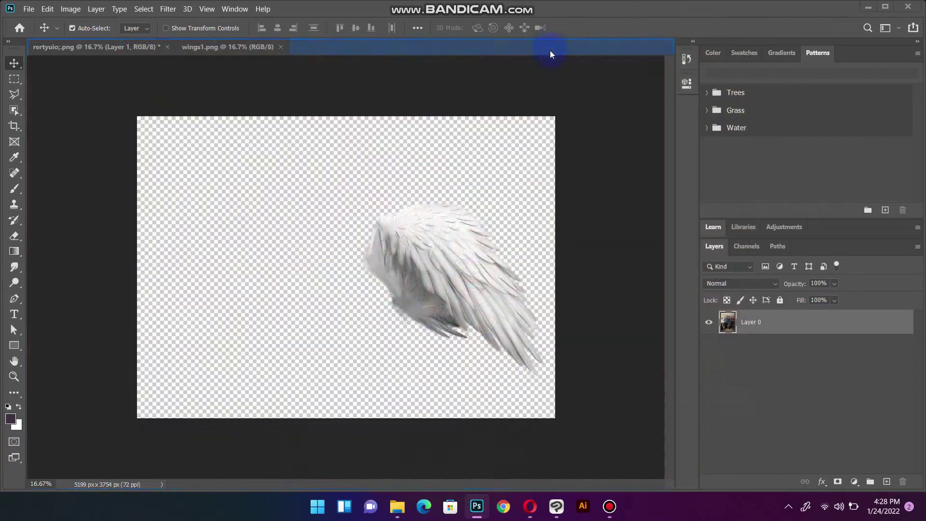
left_click_drag(596, 26, 550, 50)
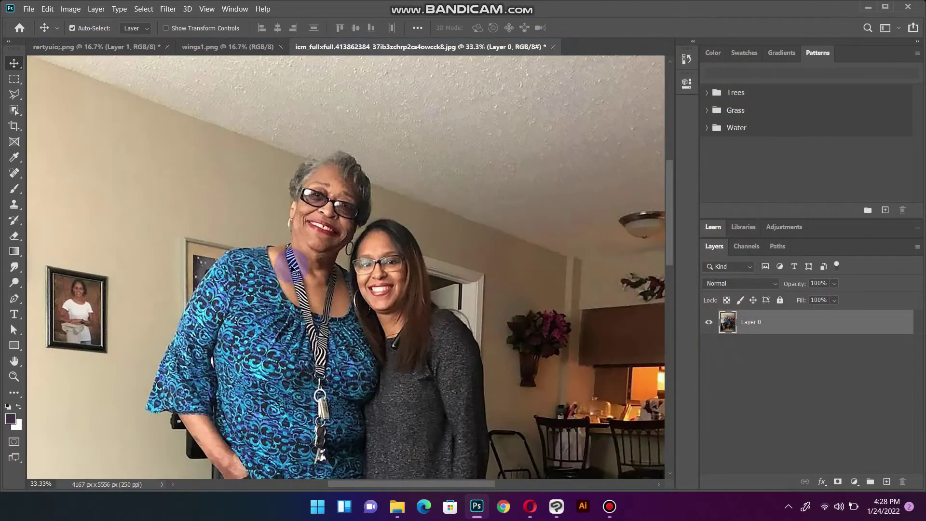
scroll(292, 269, "down", 3)
scroll(241, 266, "down", 2)
scroll(121, 255, "down", 1)
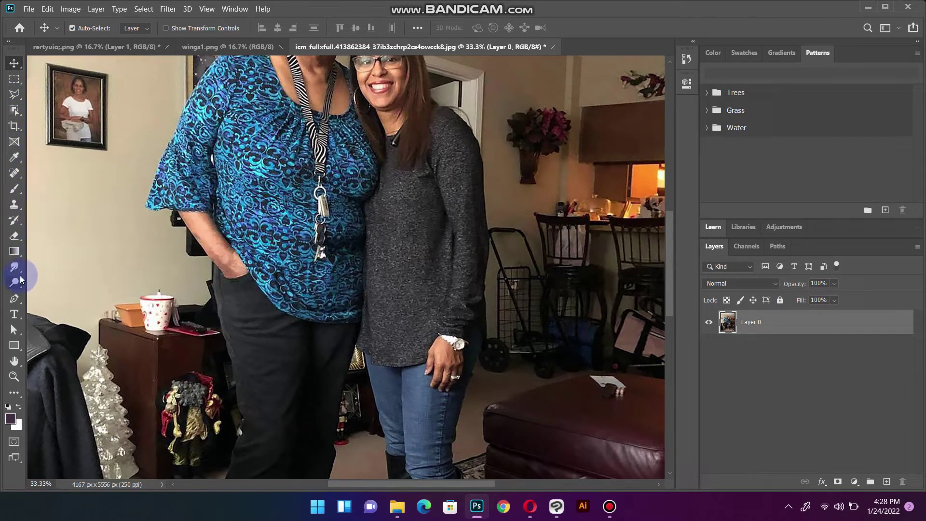
Step: With the Pen tool in Path mode, start anchoring along the older woman's sleeve edge
left_click(14, 300)
scroll(243, 268, "down", 3)
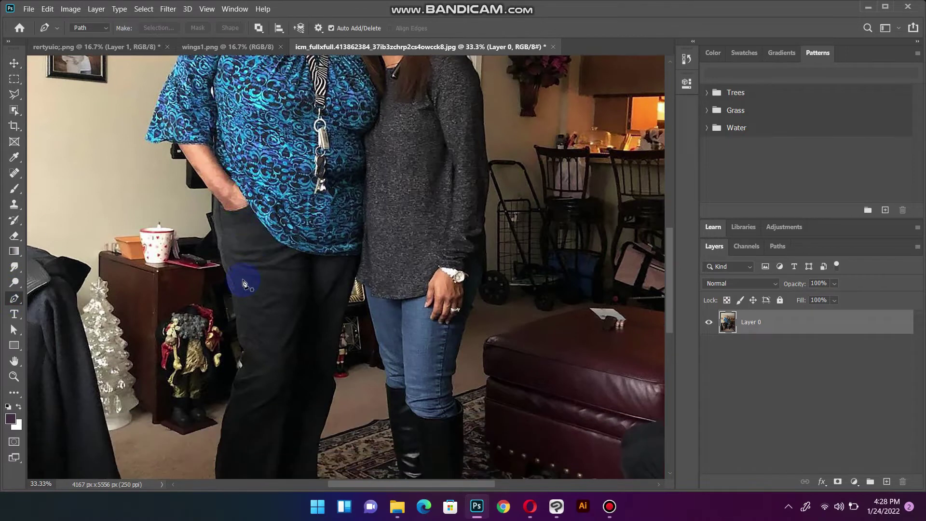
scroll(243, 269, "up", 3)
scroll(229, 243, "up", 3)
scroll(229, 244, "up", 3)
left_click(155, 324)
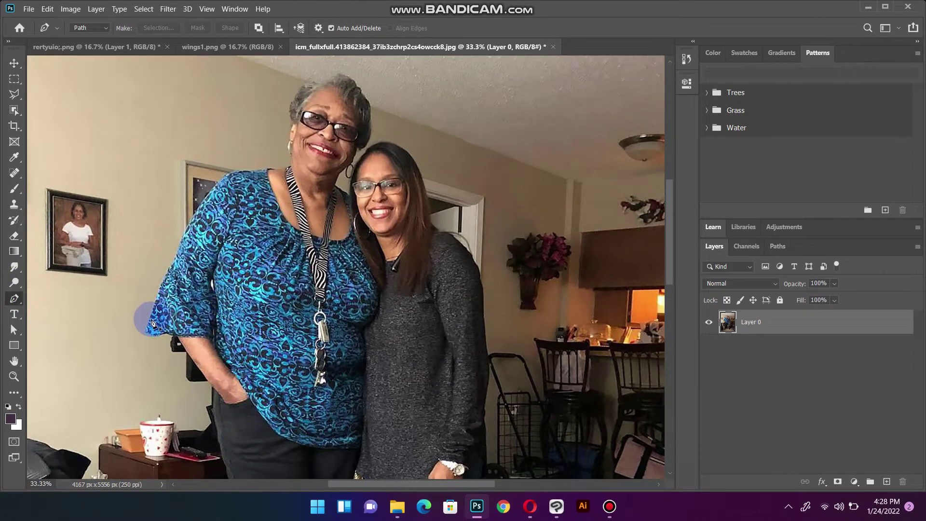
left_click_drag(152, 322, 147, 333)
left_click(146, 331)
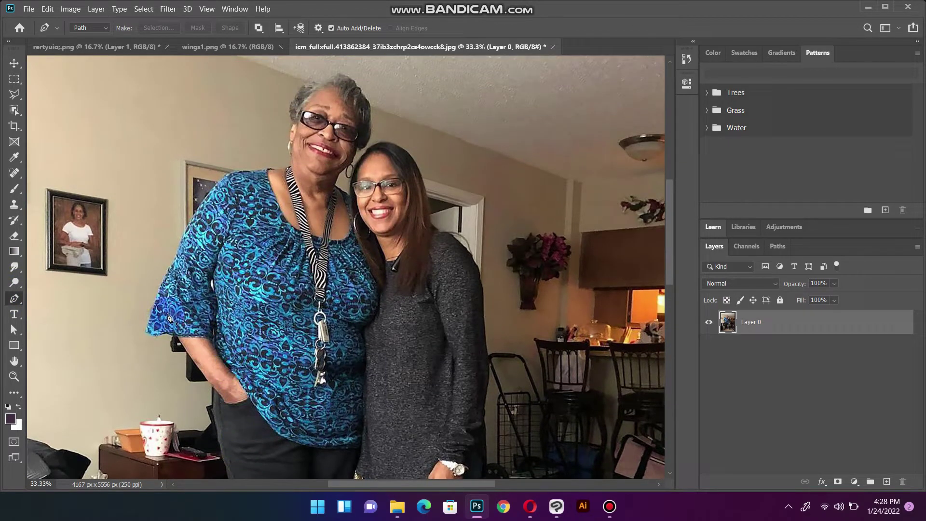
key("ctrl+plus")
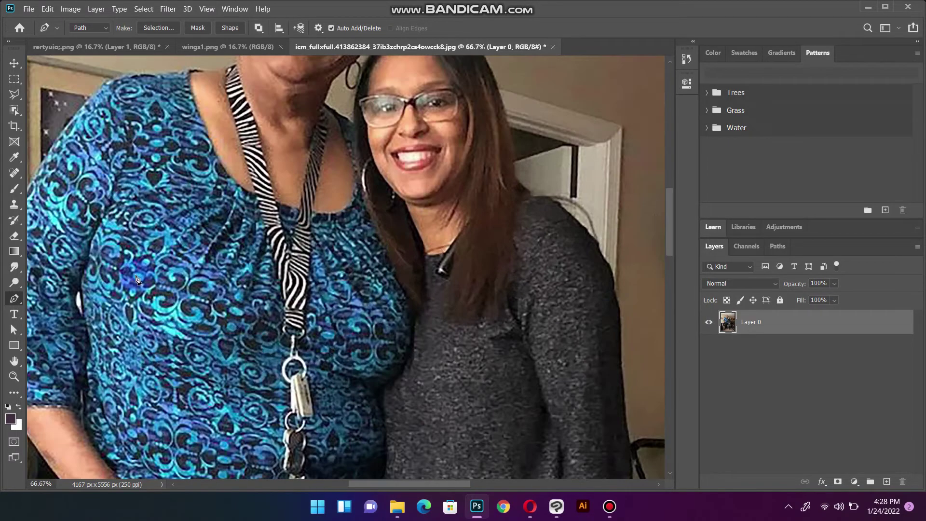
left_click_drag(97, 257, 352, 214)
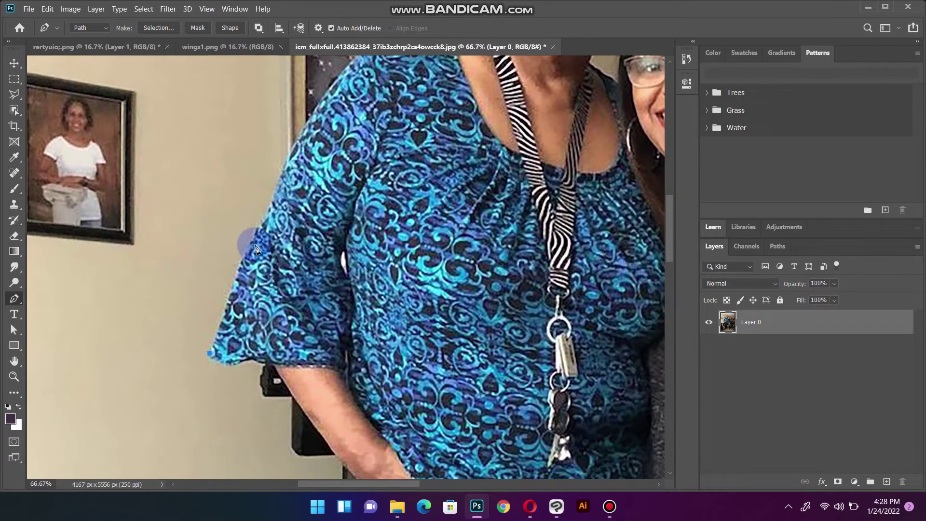
left_click(239, 265)
left_click(248, 247)
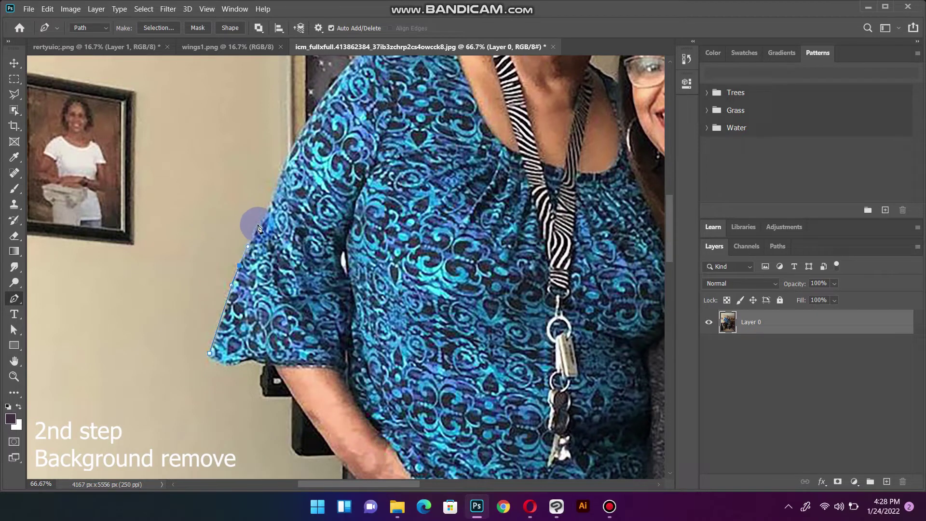
left_click(255, 231)
Step: Continue the path up the sleeve and curve it over the top of the shoulder
scroll(281, 192, "up", 2)
scroll(281, 192, "up", 1)
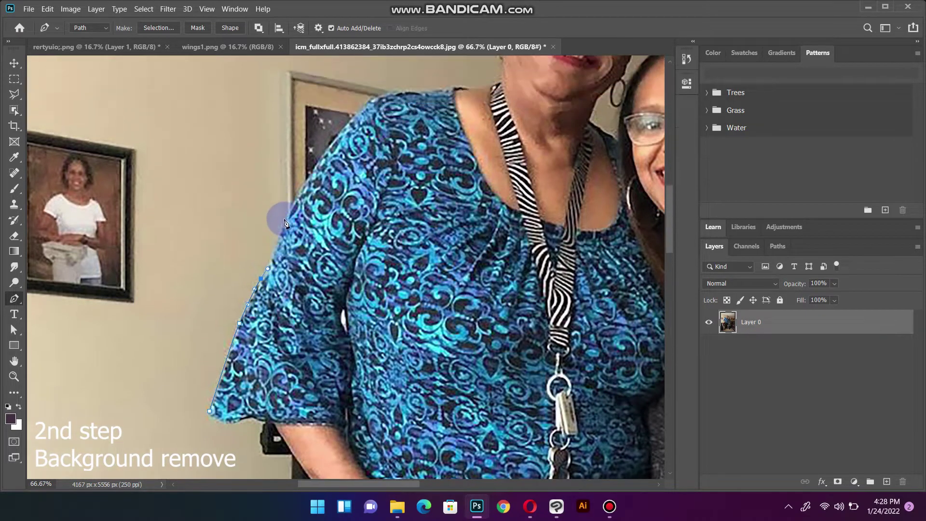
left_click(280, 241)
left_click(284, 218)
left_click(289, 196)
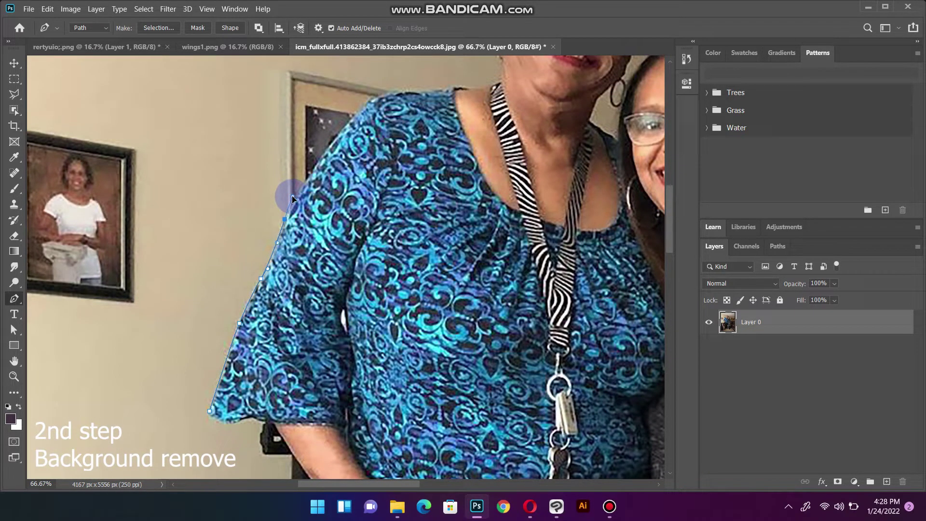
left_click(338, 138)
left_click(352, 119)
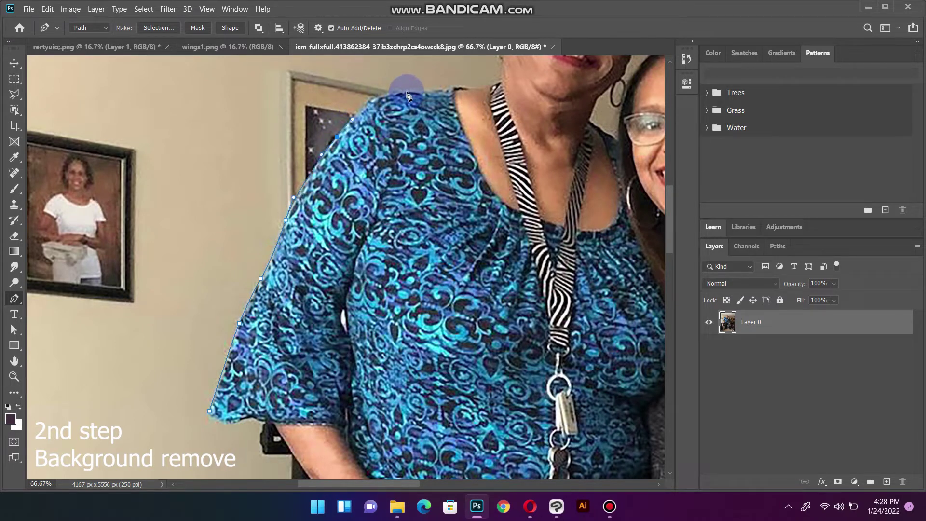
mouse_move(408, 93)
left_mouse_down()
mouse_move(418, 93)
mouse_move(299, 186)
mouse_move(310, 177)
left_mouse_up()
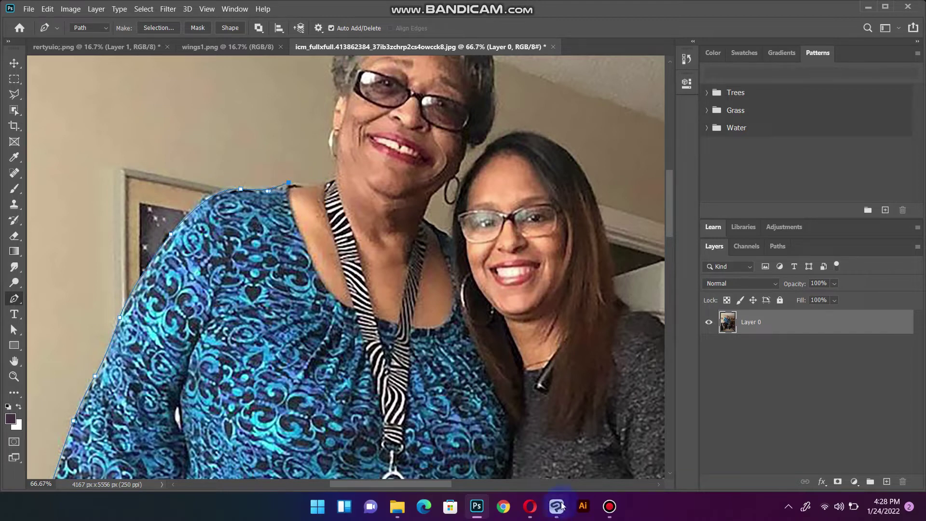
Step: Convert the traced path to a selection, deselect, and hide the original photo layer
left_click(609, 506)
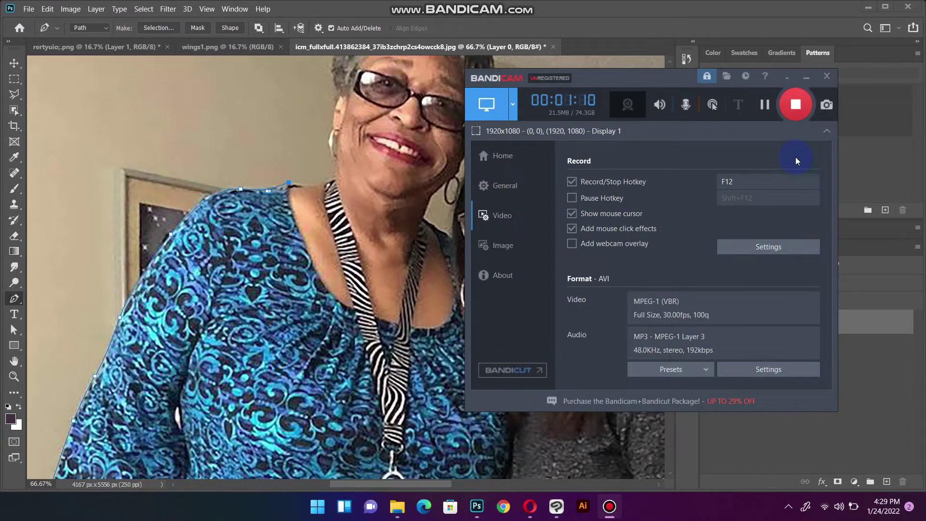
left_click(763, 105)
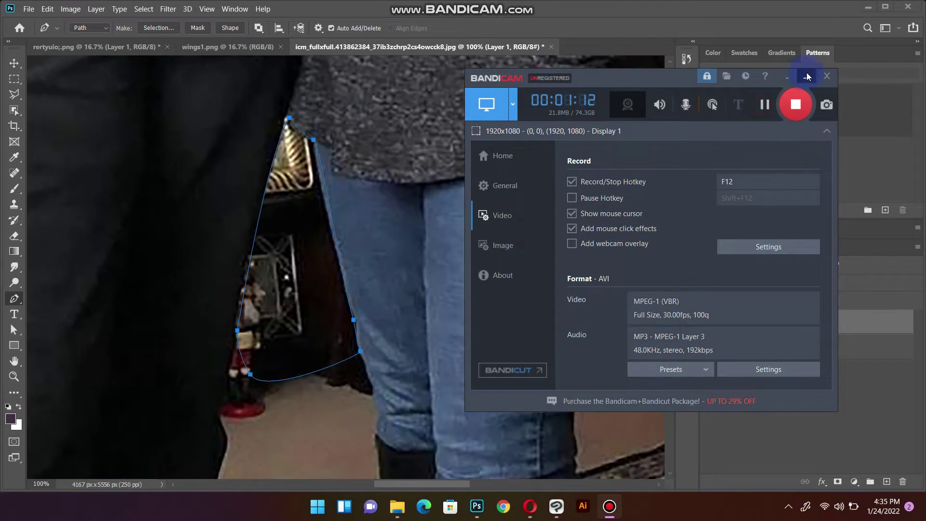
left_click(809, 78)
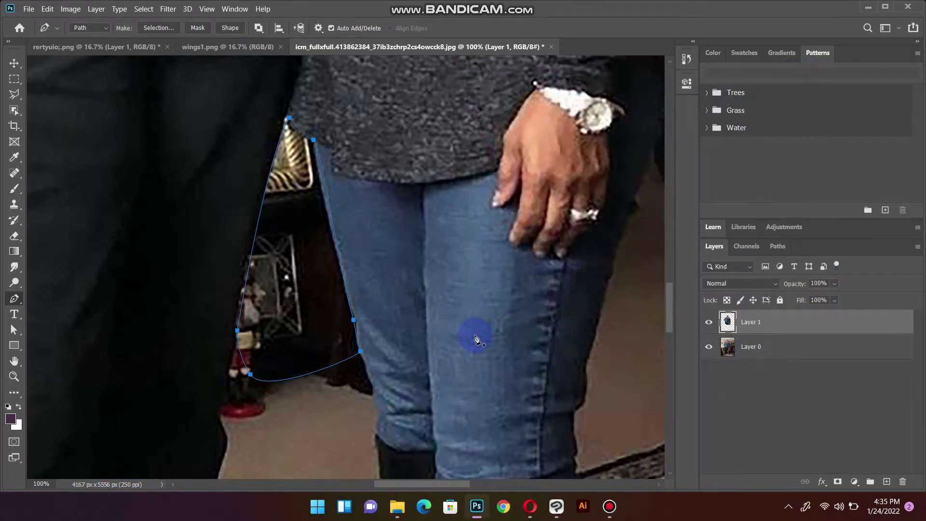
key("ctrl+Return")
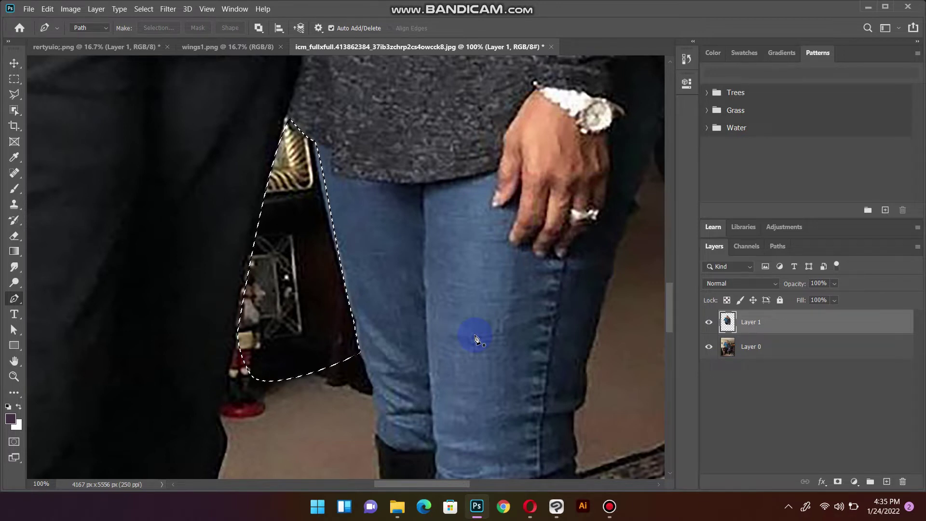
key("ctrl+d")
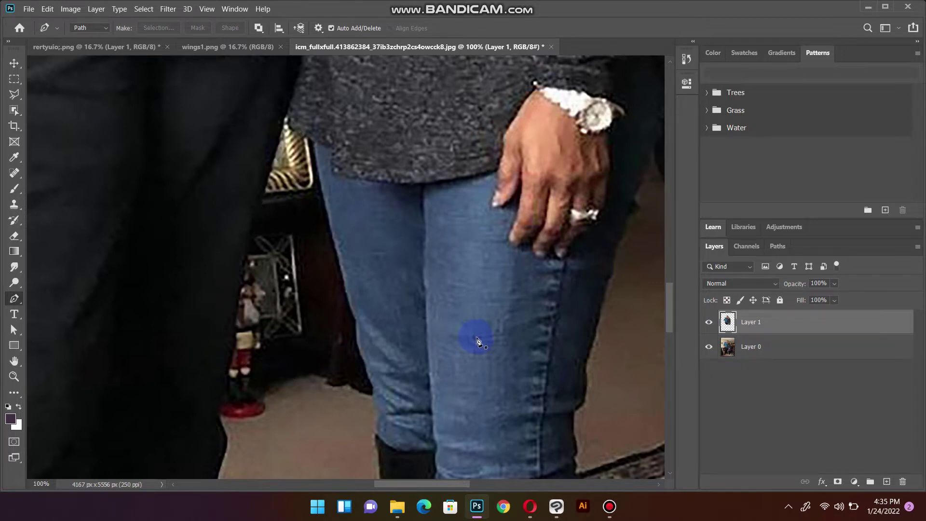
left_click(707, 347)
Step: Trace and delete the leftover dark area by the jeans, then zoom out to both figures
key("ctrl+minus")
key("ctrl+minus")
key("ctrl+minus")
key("ctrl+minus")
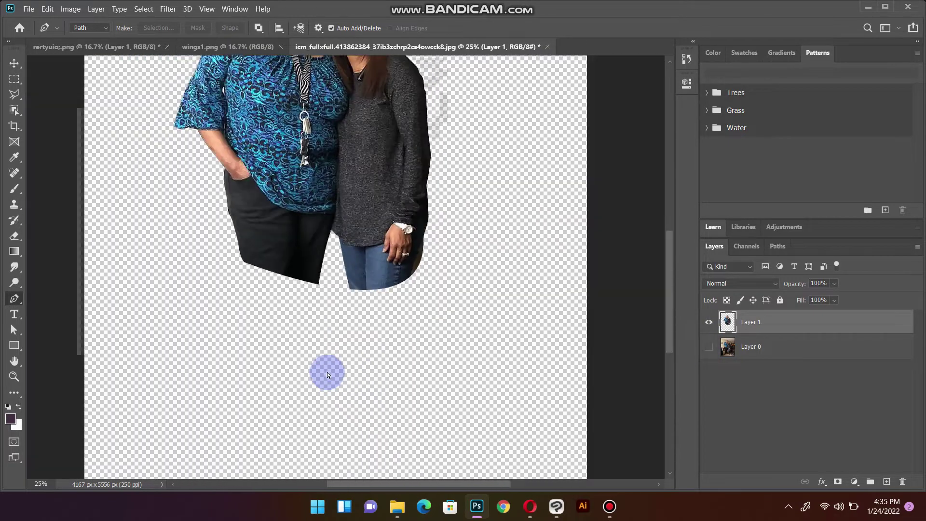
scroll(403, 289, "up", 2)
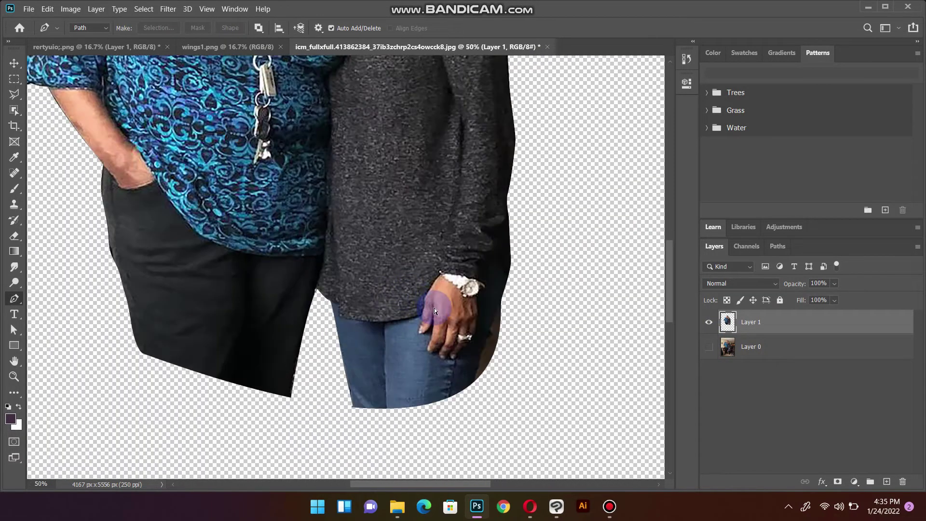
scroll(434, 258, "up", 1)
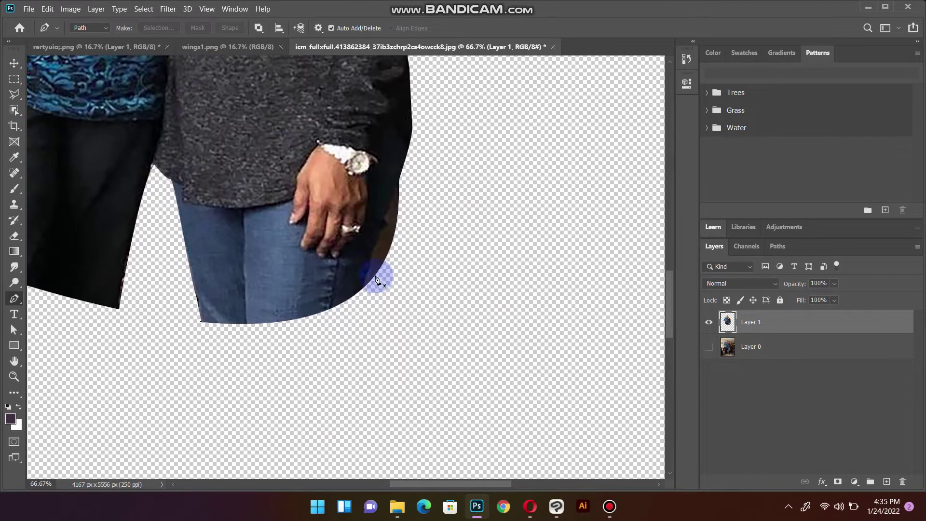
left_click(364, 285)
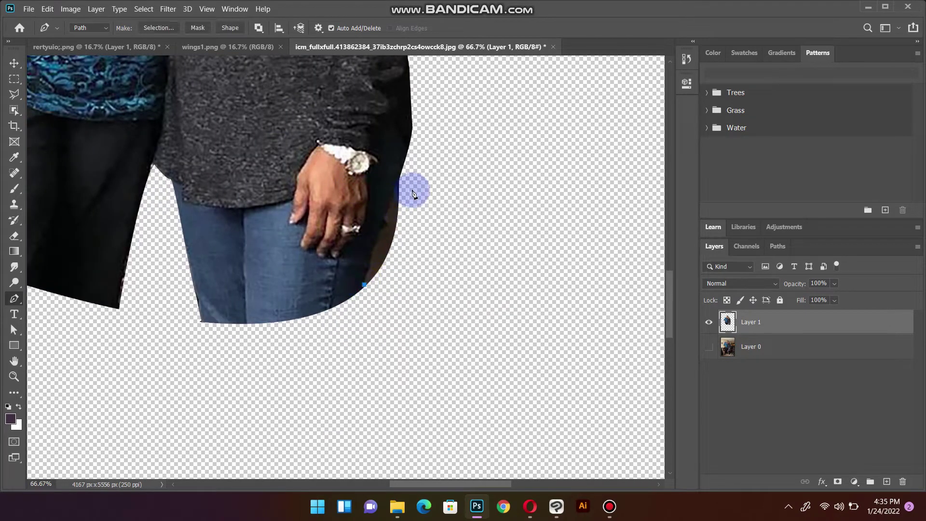
left_click_drag(400, 175, 409, 156)
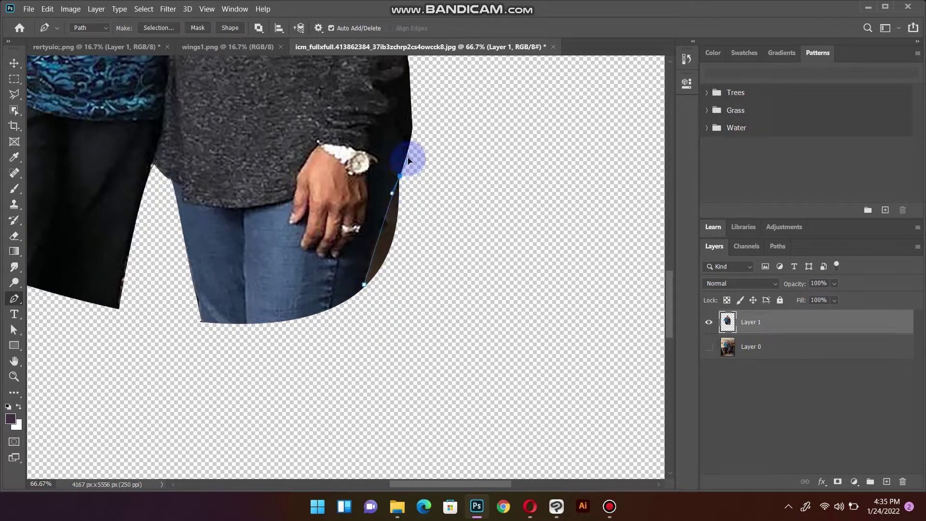
left_click(442, 235)
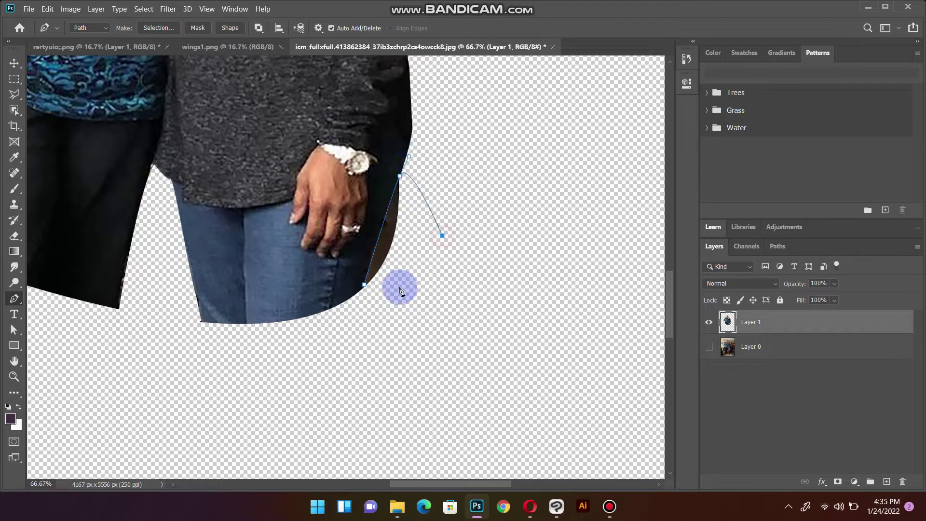
left_click(365, 285)
key("ctrl+Return")
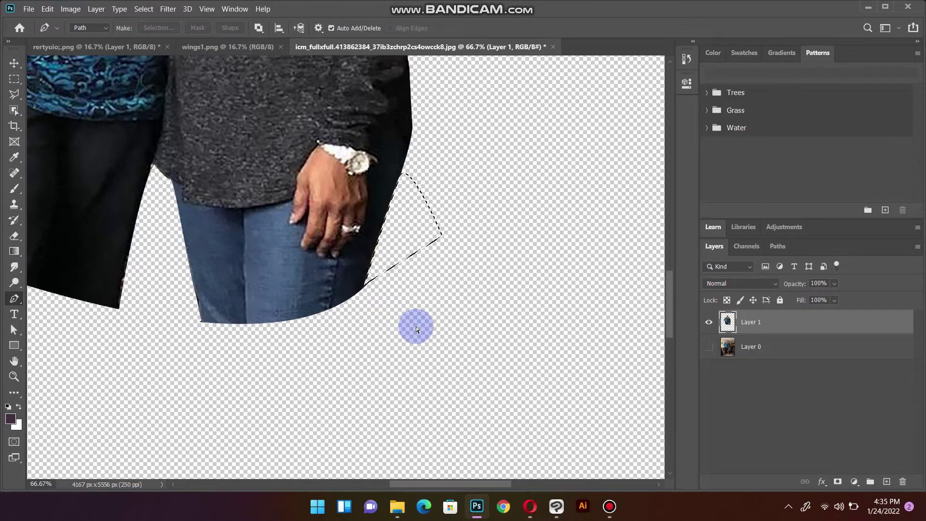
key("Delete")
key("ctrl+d")
key("ctrl+minus")
key("ctrl+minus")
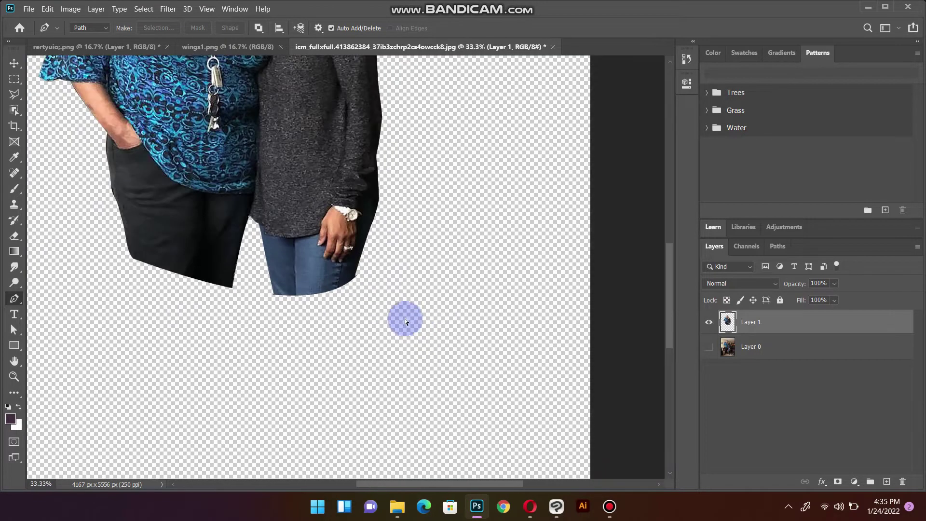
key("ctrl+minus")
scroll(364, 256, "up", 2)
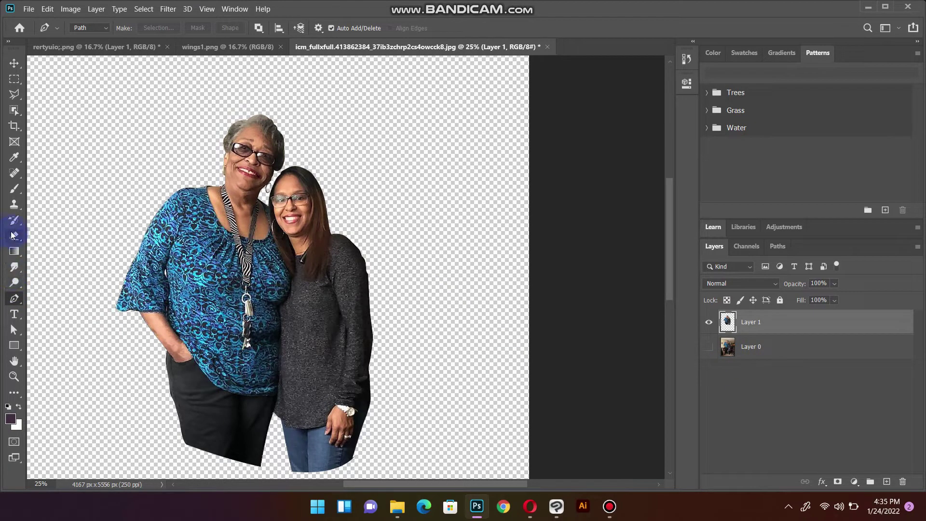
Step: Apply Black & White with the Default preset to the two women's cut-out
left_click(67, 9)
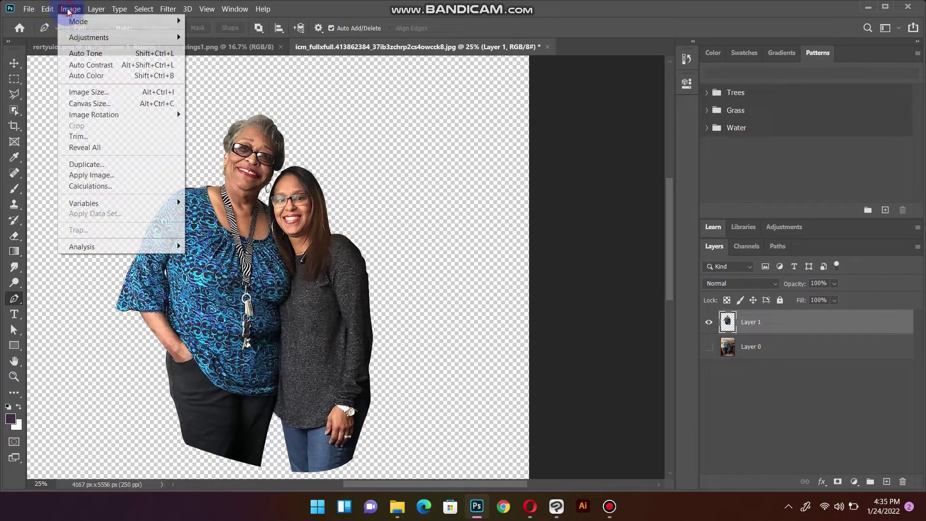
mouse_move(89, 36)
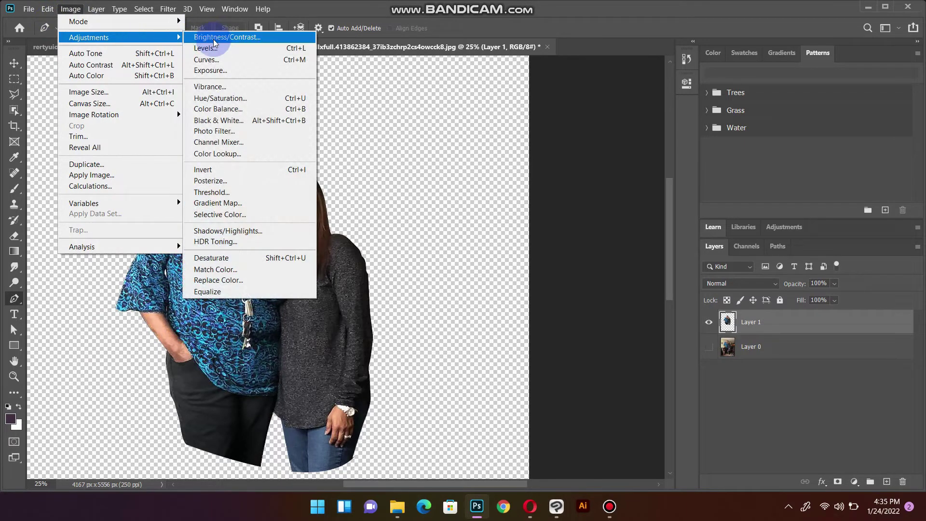
left_click(259, 122)
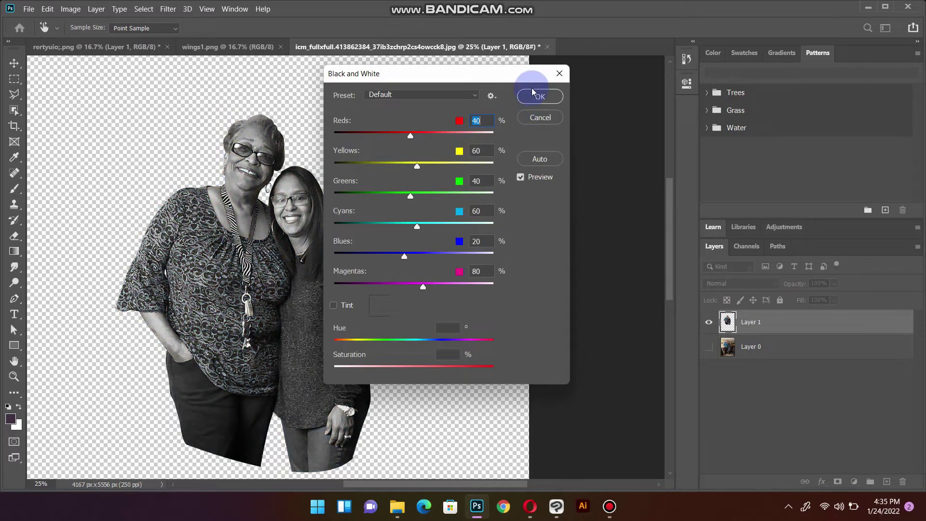
left_click(537, 98)
key("p")
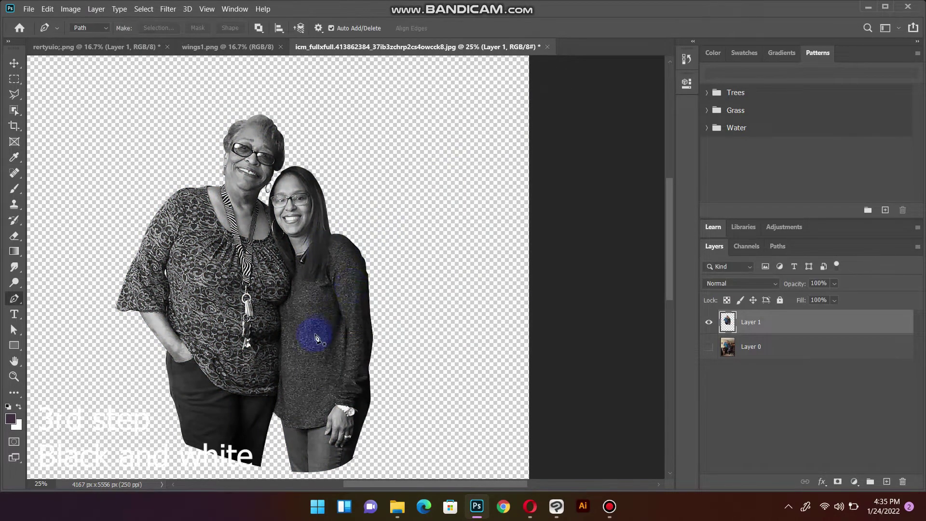
Step: Smudge at 51% over the younger woman's sleeve and the blouse near the lanyard
left_click(14, 268)
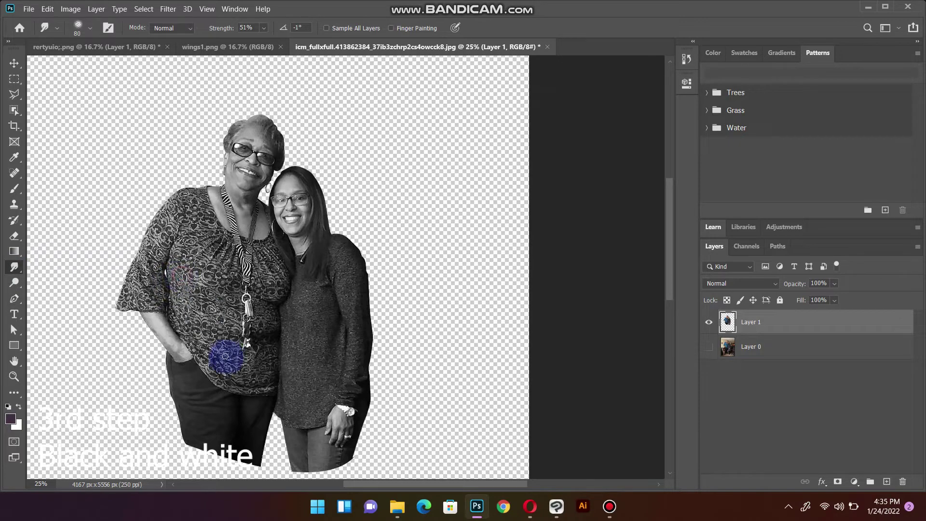
scroll(225, 359, "up", 1)
scroll(192, 328, "up", 1)
scroll(290, 337, "up", 1)
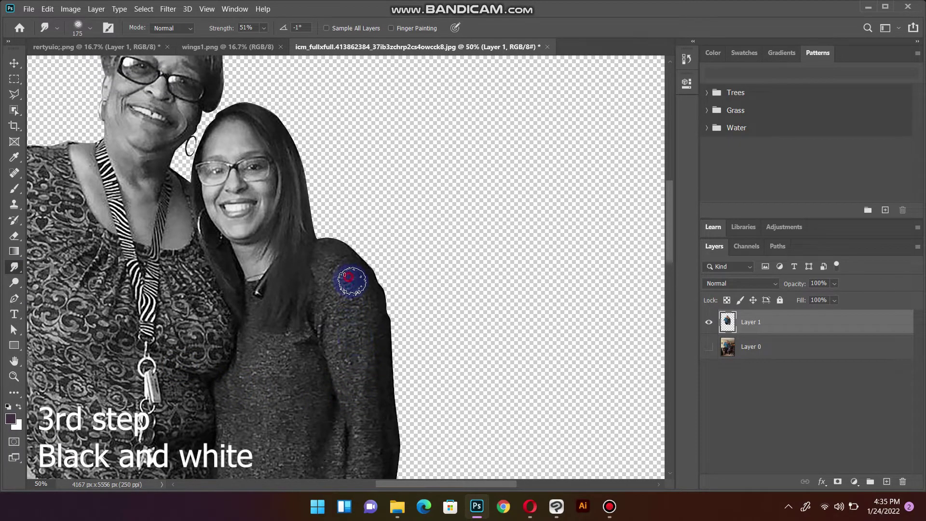
left_click_drag(351, 282, 368, 382)
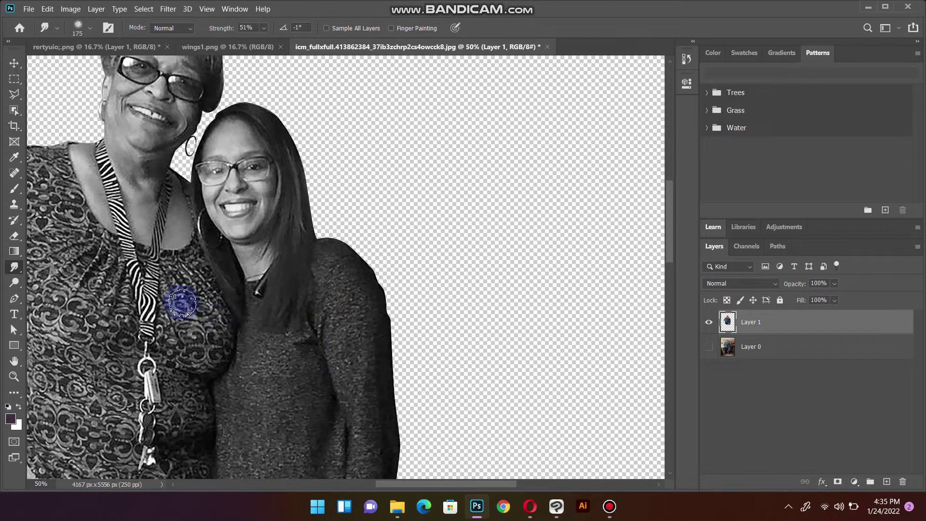
mouse_move(183, 303)
left_mouse_down()
mouse_move(160, 296)
mouse_move(82, 308)
left_mouse_up()
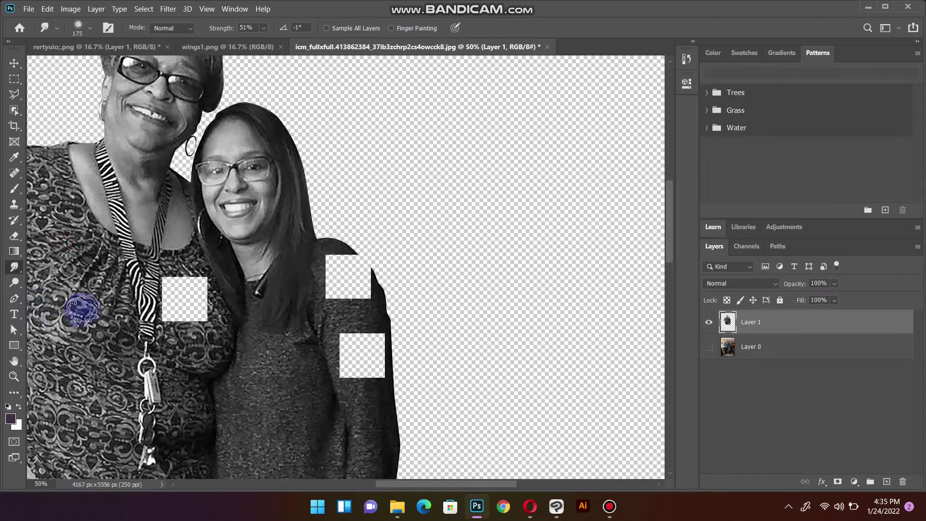
mouse_move(78, 318)
left_mouse_down()
mouse_move(245, 313)
mouse_move(187, 297)
mouse_move(30, 64)
left_mouse_up()
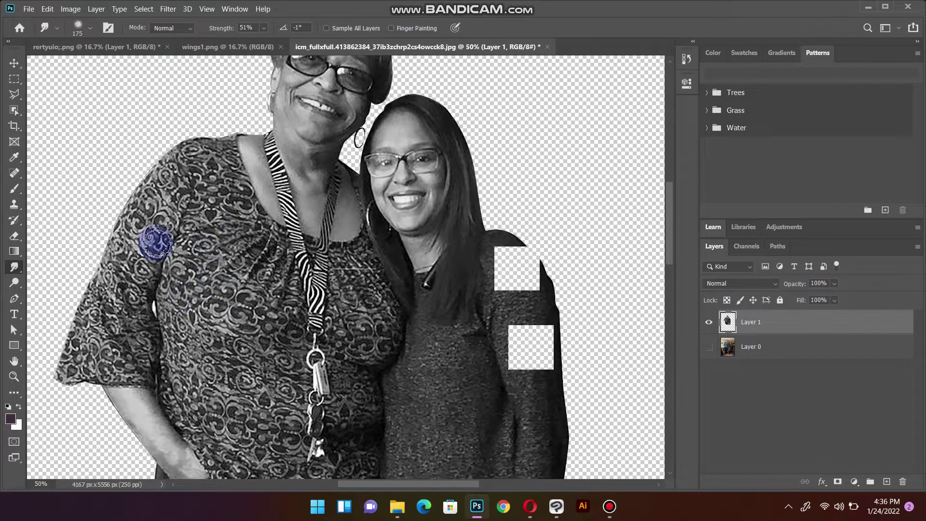
Step: Toggle Layer 1's visibility to refresh the display, then smudge more of the older woman's blouse
left_click(20, 65)
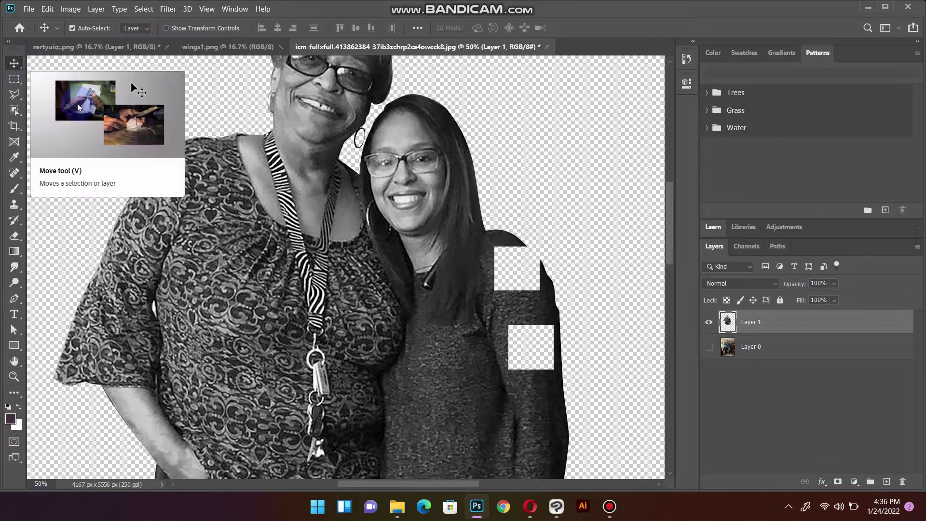
left_click(241, 256)
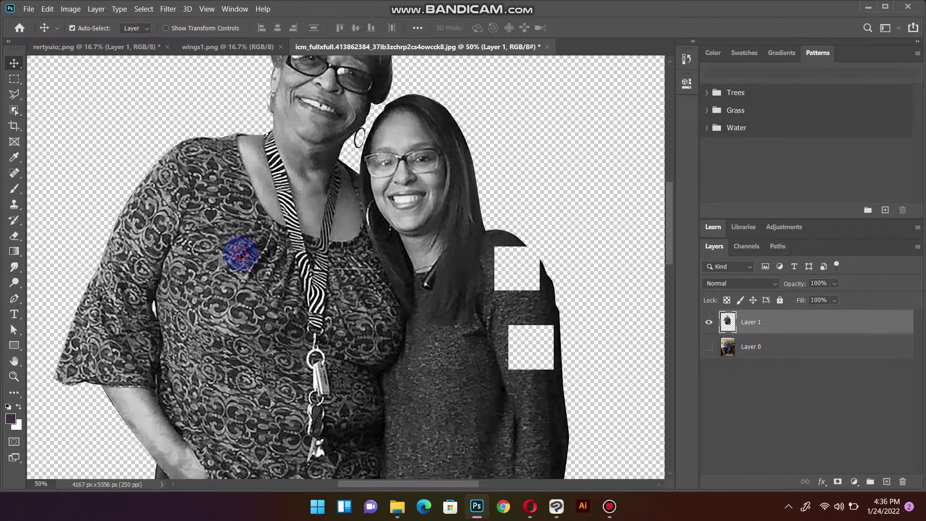
left_click(710, 327)
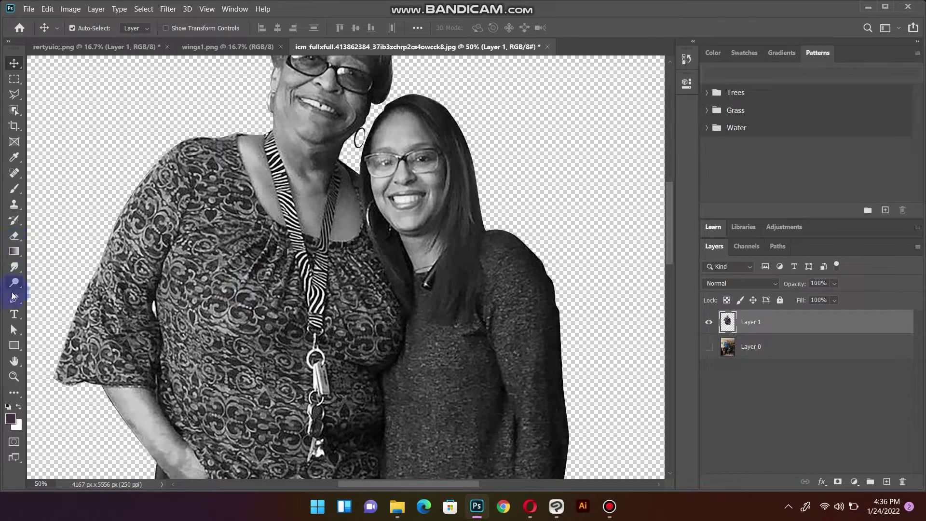
left_click(14, 268)
left_click_drag(226, 260, 253, 243)
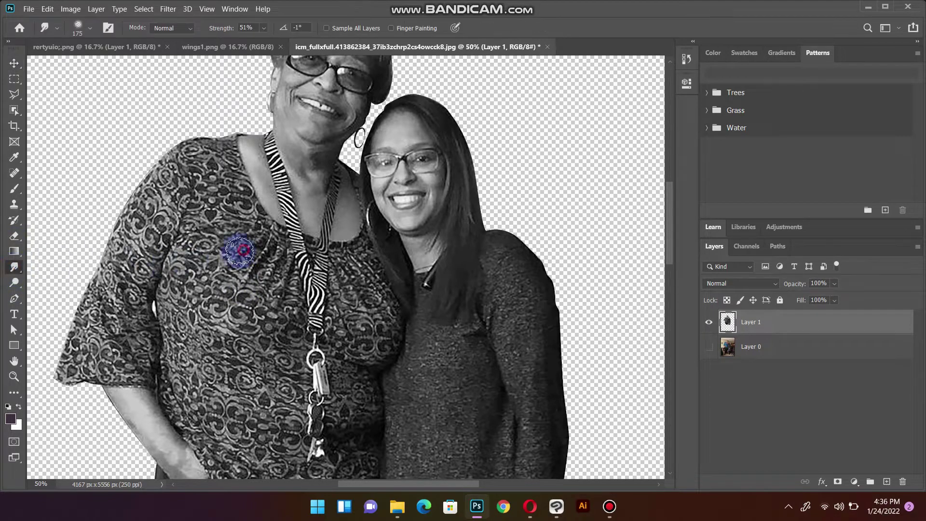
mouse_move(211, 279)
left_mouse_down()
mouse_move(238, 244)
mouse_move(217, 269)
left_mouse_up()
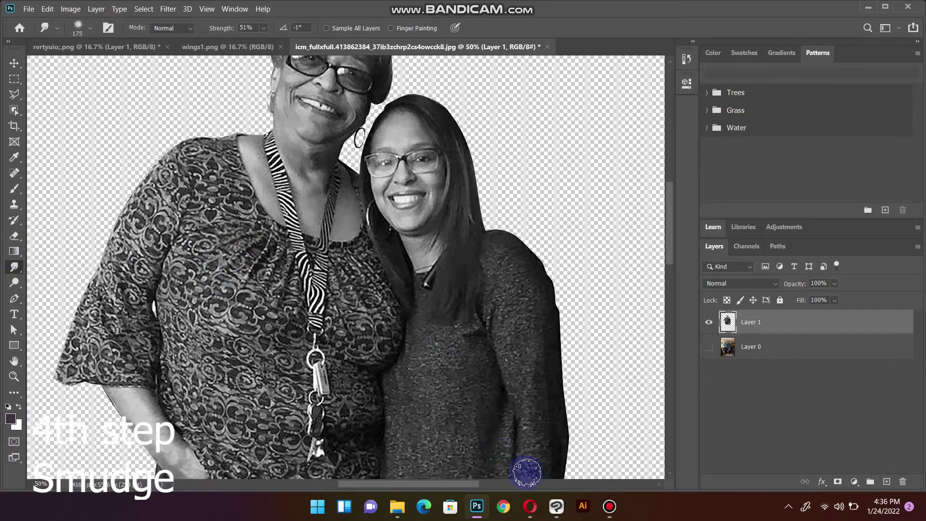
left_click(610, 505)
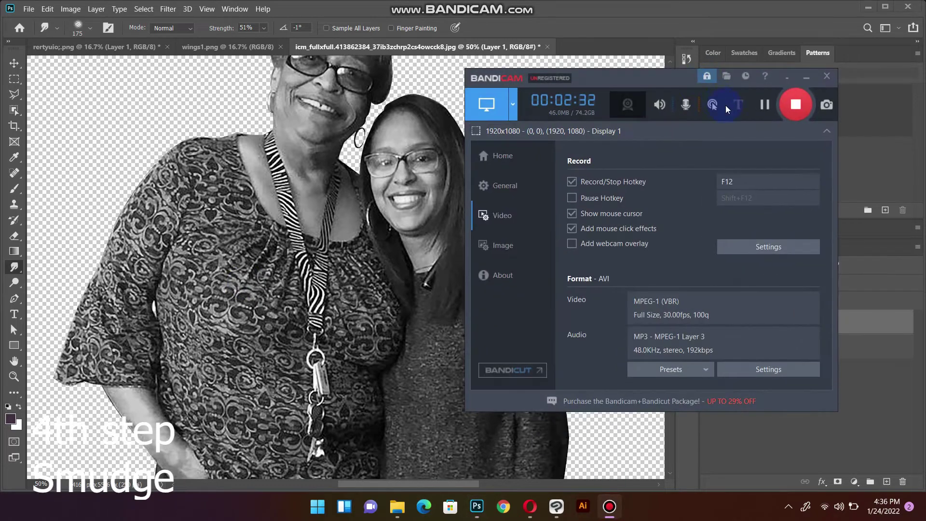
Step: Smudge the younger woman's shoulder and the blouse beside the lanyard up toward the neck
left_click(760, 107)
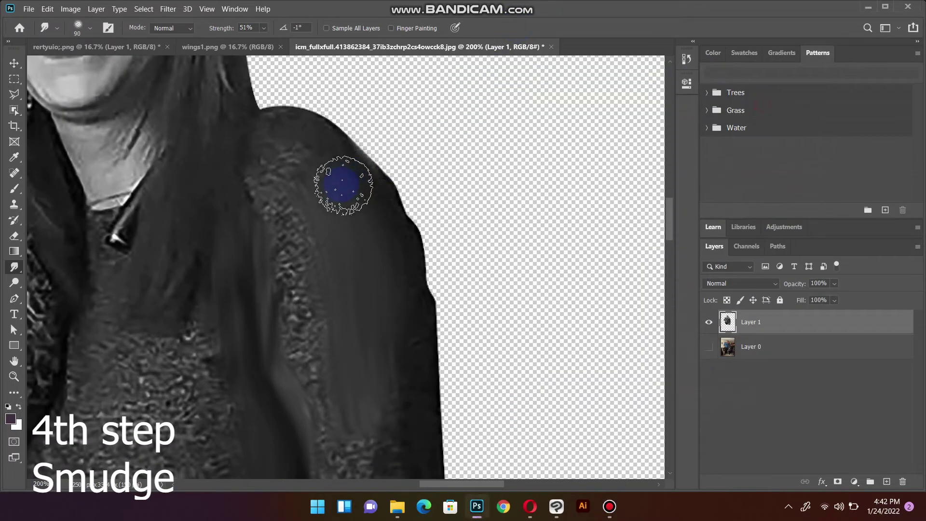
mouse_move(341, 182)
left_mouse_down()
mouse_move(336, 241)
mouse_move(306, 269)
mouse_move(296, 252)
left_mouse_up()
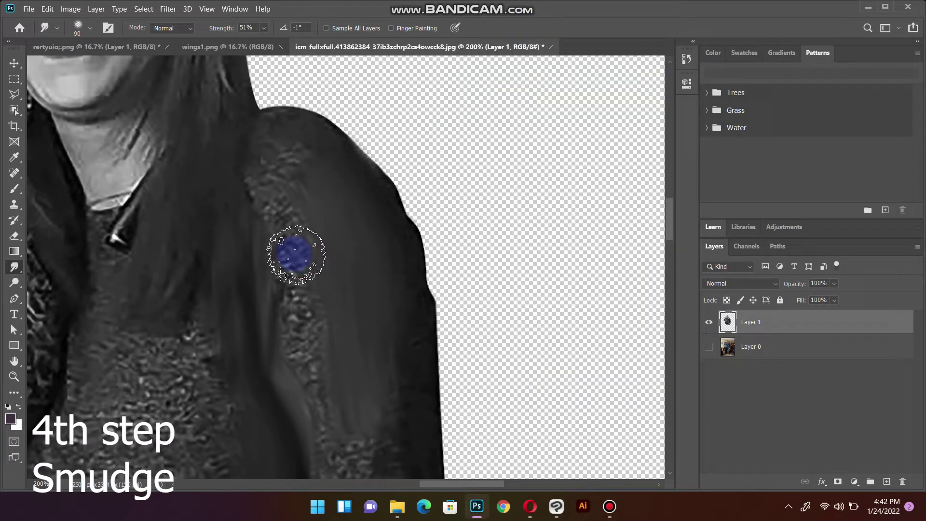
left_click_drag(242, 210, 512, 261)
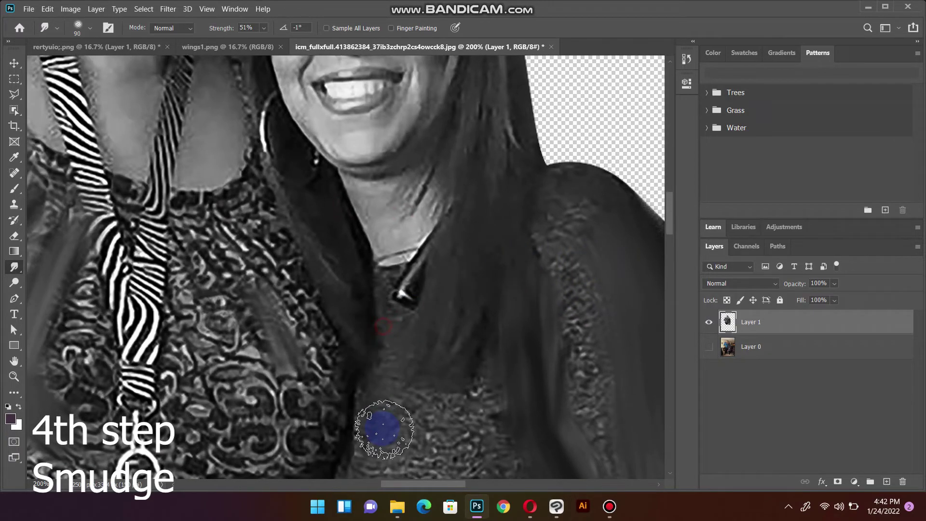
left_click_drag(401, 368, 529, 227)
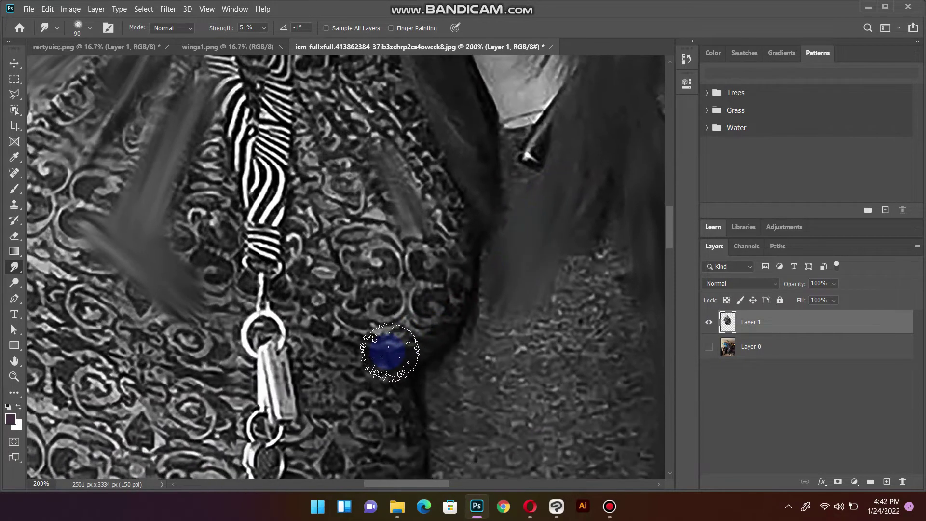
mouse_move(388, 352)
left_mouse_down()
mouse_move(330, 294)
mouse_move(393, 334)
mouse_move(429, 301)
mouse_move(420, 335)
mouse_move(482, 207)
left_mouse_up()
scroll(415, 250, "down", 1)
scroll(392, 284, "up", 1)
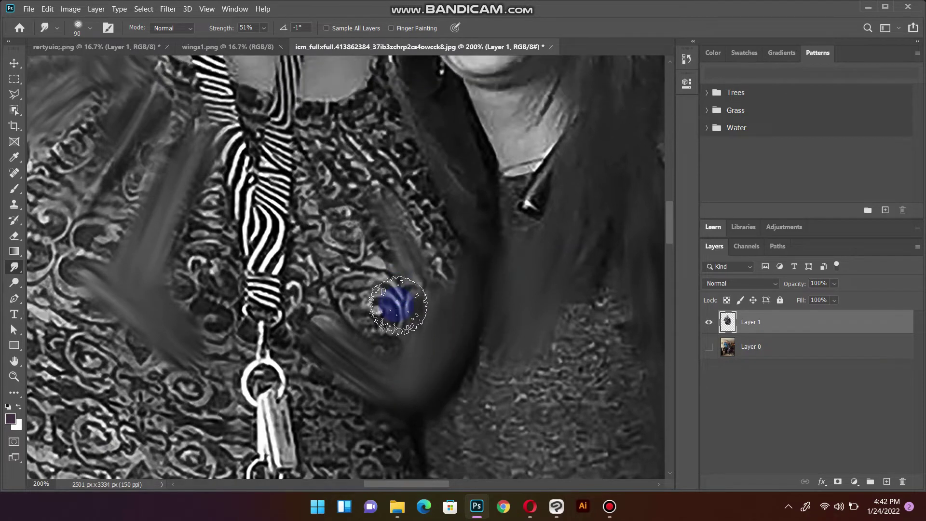
scroll(395, 308, "down", 1)
left_click_drag(367, 302, 340, 231)
mouse_move(371, 284)
left_mouse_down()
mouse_move(325, 237)
mouse_move(326, 280)
mouse_move(323, 253)
mouse_move(326, 265)
left_mouse_up()
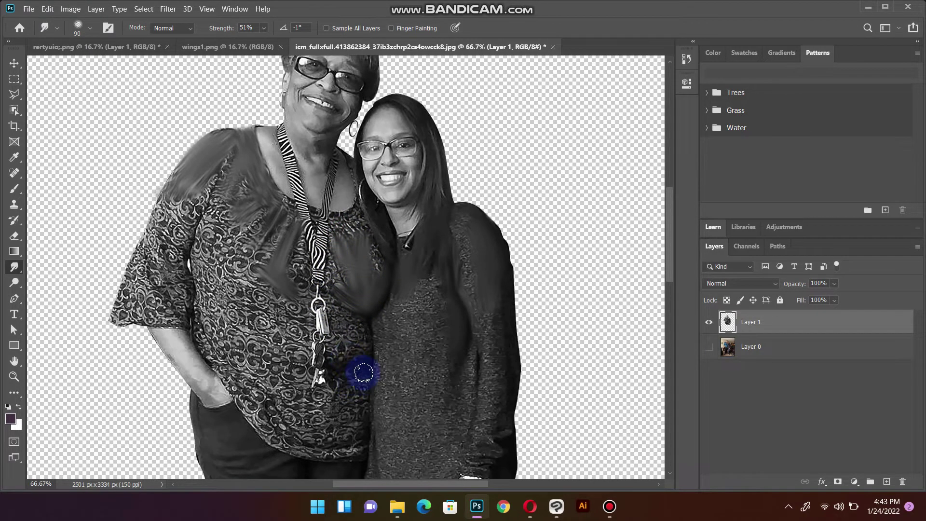
Step: Smooth the lower blouse around the pendant, below the chain and up onto the lanyard
mouse_move(364, 372)
left_mouse_down()
mouse_move(336, 371)
mouse_move(351, 361)
mouse_move(357, 323)
left_mouse_up()
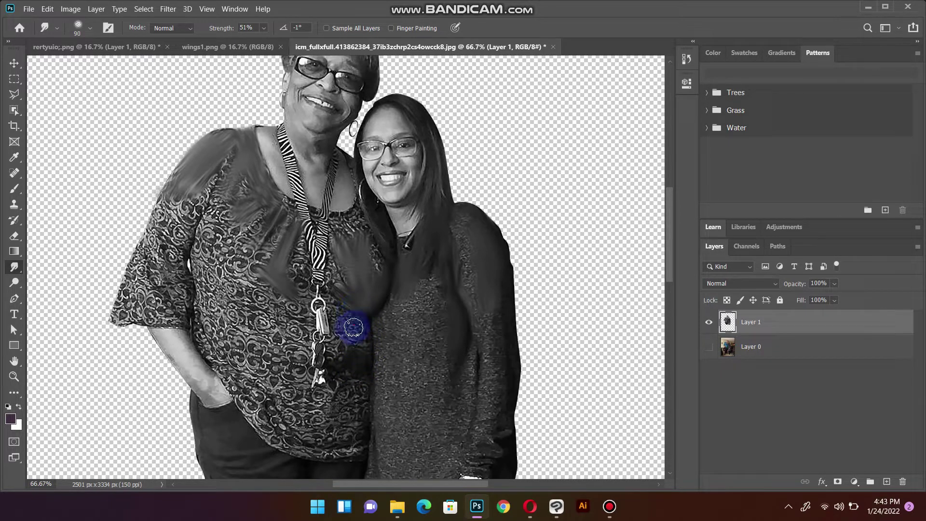
mouse_move(337, 304)
left_mouse_down()
mouse_move(358, 331)
mouse_move(335, 369)
left_mouse_up()
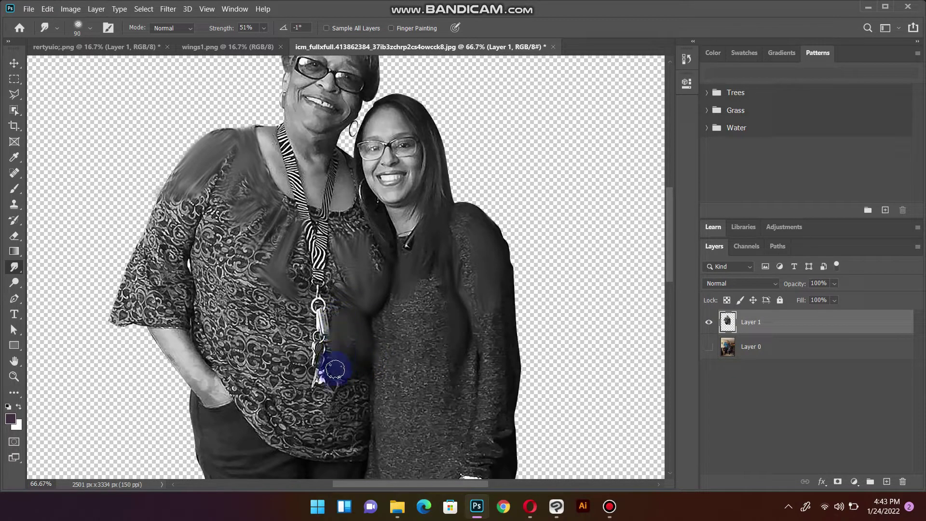
left_click_drag(351, 400, 363, 424)
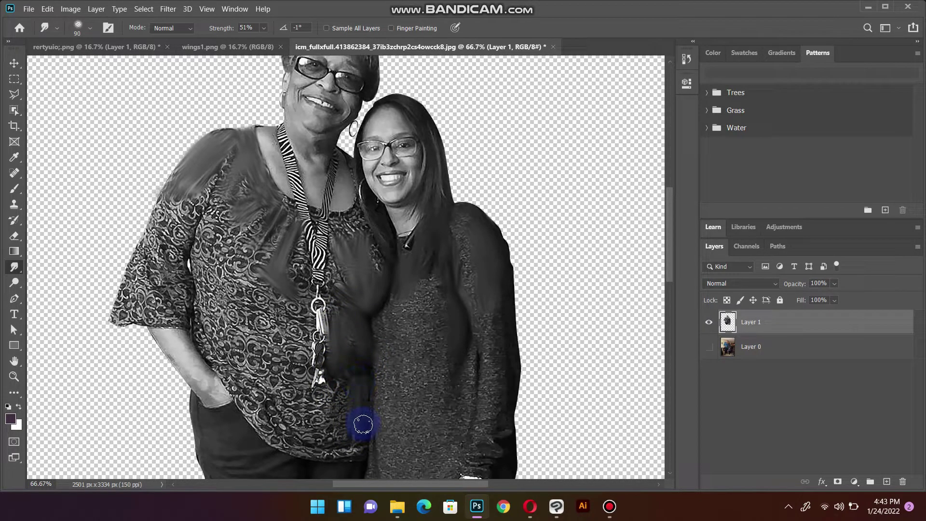
mouse_move(361, 388)
left_mouse_down()
mouse_move(352, 451)
mouse_move(248, 407)
mouse_move(252, 414)
mouse_move(207, 331)
mouse_move(219, 382)
mouse_move(337, 444)
mouse_move(310, 407)
mouse_move(259, 385)
mouse_move(316, 393)
mouse_move(339, 383)
mouse_move(348, 397)
left_mouse_up()
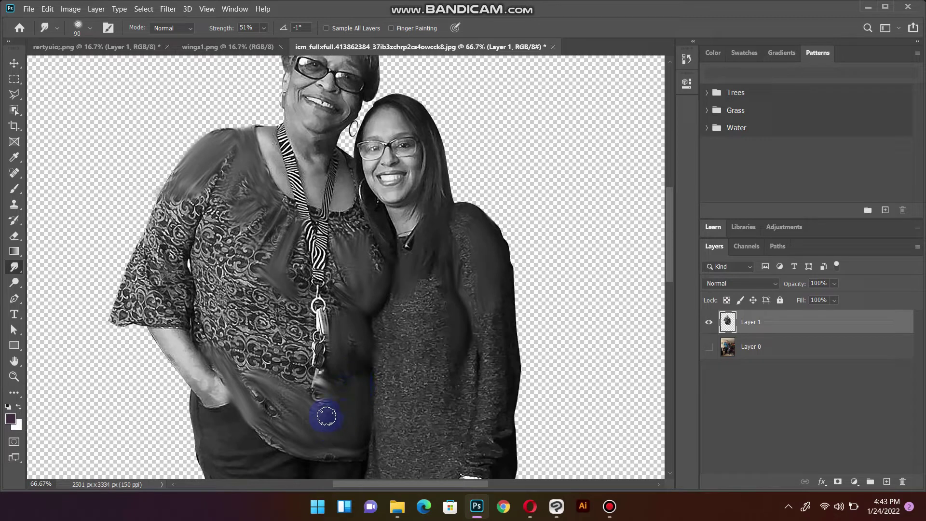
mouse_move(326, 415)
left_mouse_down()
mouse_move(302, 392)
mouse_move(306, 296)
mouse_move(305, 303)
mouse_move(329, 295)
mouse_move(323, 369)
left_mouse_up()
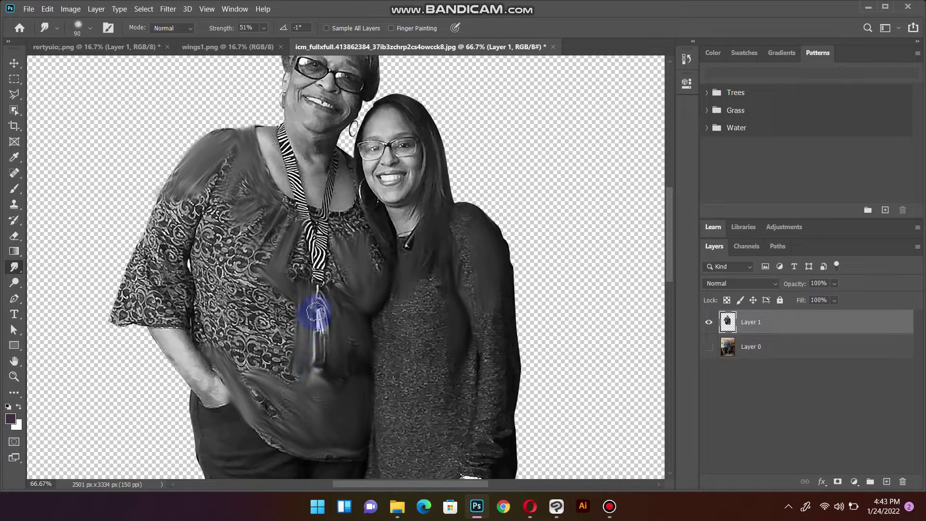
mouse_move(294, 382)
left_mouse_down()
mouse_move(281, 393)
mouse_move(292, 324)
mouse_move(279, 279)
mouse_move(282, 322)
left_mouse_up()
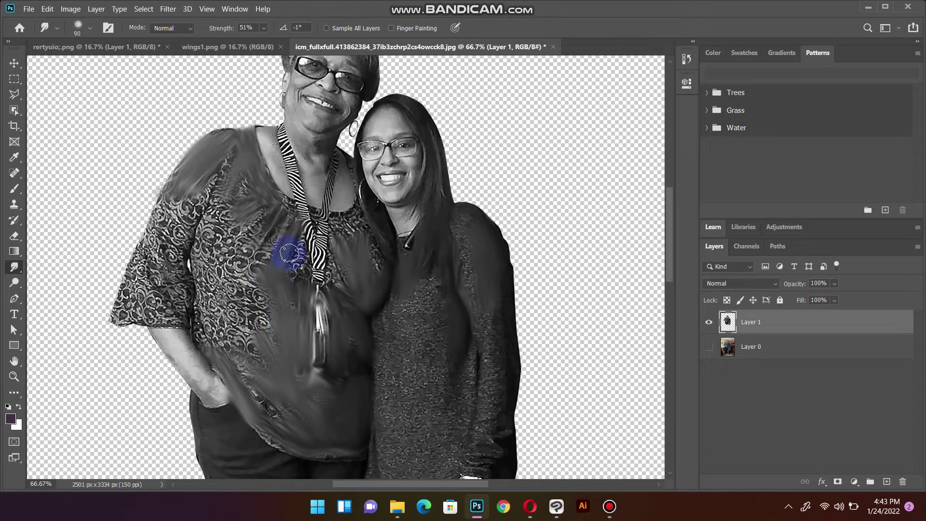
left_click_drag(302, 266, 298, 252)
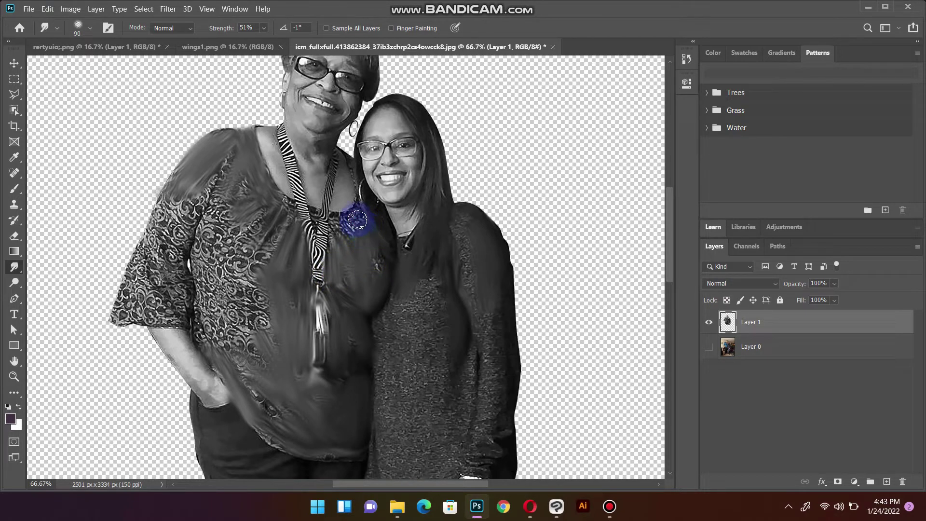
Step: Resize the brush with ] and [ and smear the blouse leftward across the patterned sleeve
key("bracketright")
mouse_move(303, 334)
left_mouse_down()
mouse_move(265, 330)
mouse_move(254, 293)
mouse_move(254, 306)
mouse_move(256, 234)
mouse_move(208, 289)
mouse_move(217, 217)
mouse_move(247, 192)
mouse_move(254, 227)
mouse_move(244, 275)
mouse_move(252, 198)
mouse_move(251, 220)
mouse_move(182, 192)
mouse_move(159, 254)
left_mouse_up()
key("bracketright")
key("bracketright")
key("bracketright")
key("bracketleft")
key("bracketleft")
key("bracketleft")
mouse_move(159, 254)
left_mouse_down()
mouse_move(218, 159)
mouse_move(187, 212)
mouse_move(161, 213)
mouse_move(161, 244)
mouse_move(168, 197)
mouse_move(117, 314)
mouse_move(147, 260)
mouse_move(138, 310)
mouse_move(176, 268)
mouse_move(181, 308)
mouse_move(153, 312)
mouse_move(172, 273)
mouse_move(156, 259)
mouse_move(193, 178)
mouse_move(208, 241)
mouse_move(207, 187)
mouse_move(190, 265)
mouse_move(223, 317)
mouse_move(275, 216)
left_mouse_up()
key("bracketleft")
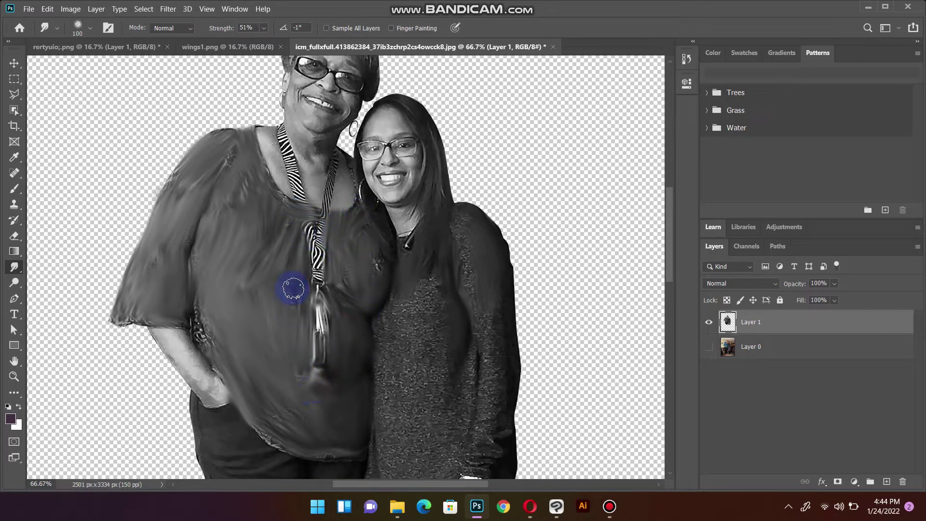
Step: Smooth the shirt sleeve, then enlarge the brush and smudge the speckled sweater texture down the arm
mouse_move(293, 288)
left_mouse_down()
mouse_move(258, 320)
mouse_move(201, 255)
mouse_move(207, 327)
mouse_move(167, 338)
mouse_move(189, 377)
mouse_move(190, 354)
mouse_move(204, 375)
mouse_move(192, 327)
left_mouse_up()
scroll(206, 381, "down", 2)
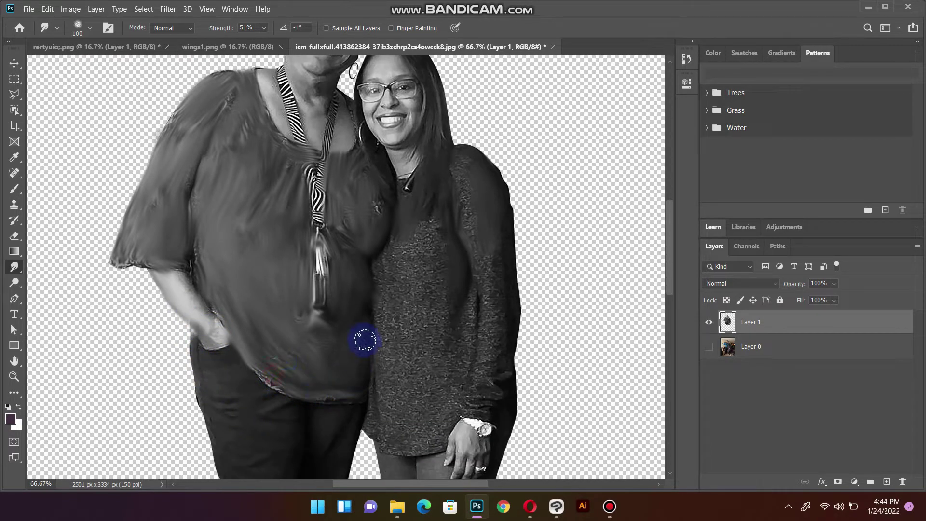
scroll(367, 324, "up", 2)
scroll(391, 343, "up", 1)
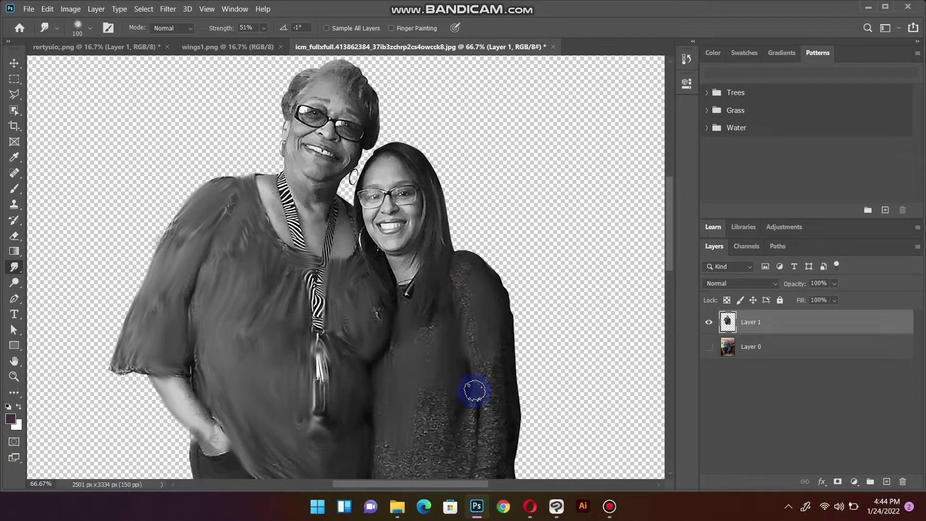
scroll(474, 390, "down", 2)
scroll(486, 352, "down", 1)
scroll(455, 326, "down", 2)
scroll(471, 273, "down", 1)
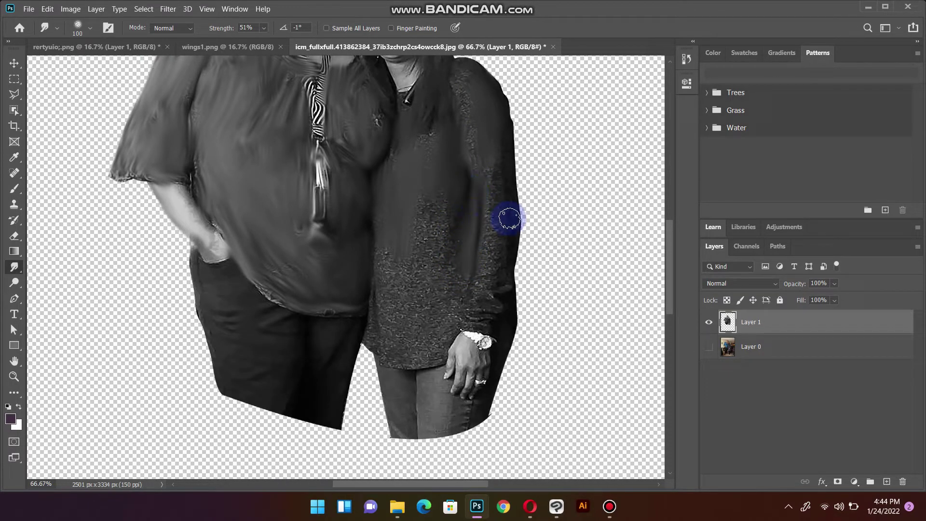
key("bracketright")
key("bracketright")
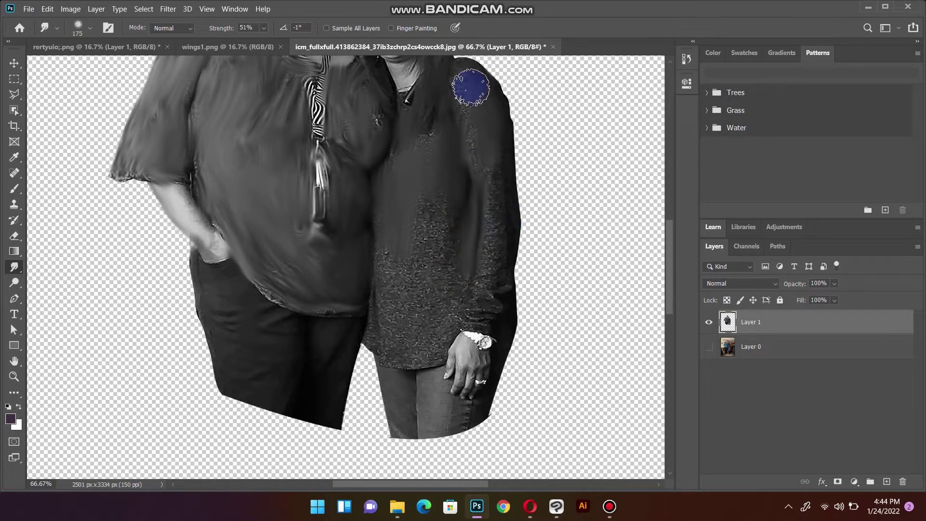
scroll(485, 193, "up", 2)
scroll(482, 159, "up", 1)
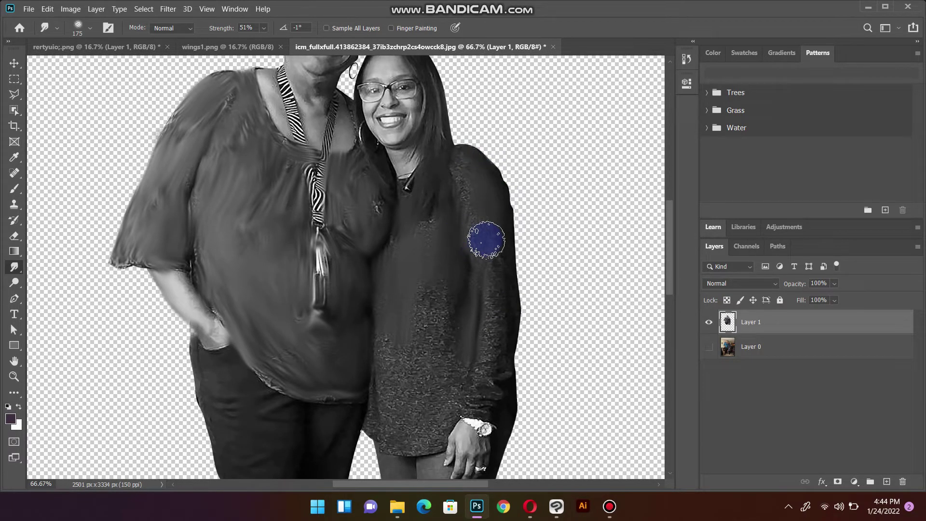
mouse_move(433, 325)
left_mouse_down()
mouse_move(420, 407)
mouse_move(394, 408)
mouse_move(393, 331)
mouse_move(415, 410)
mouse_move(434, 338)
mouse_move(471, 349)
left_mouse_up()
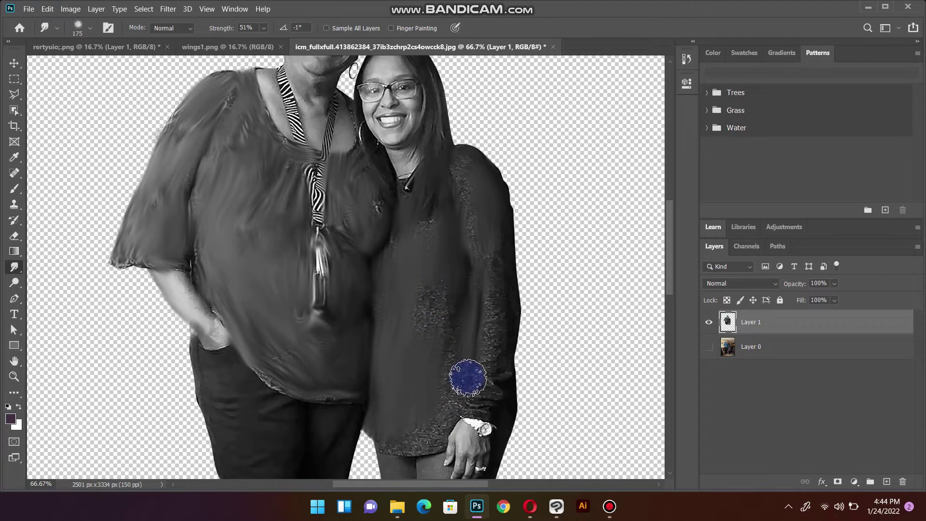
Step: Smear the bottom of the dark trouser leg, undo it, and lightly smudge its lower corner
scroll(385, 323, "down", 2)
scroll(331, 331, "down", 2)
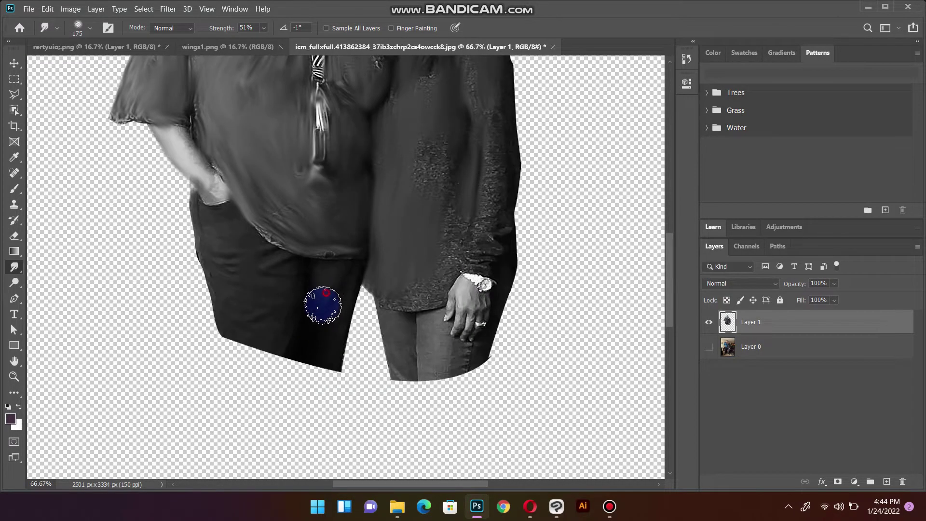
left_click_drag(313, 378, 314, 305)
key("ctrl+z")
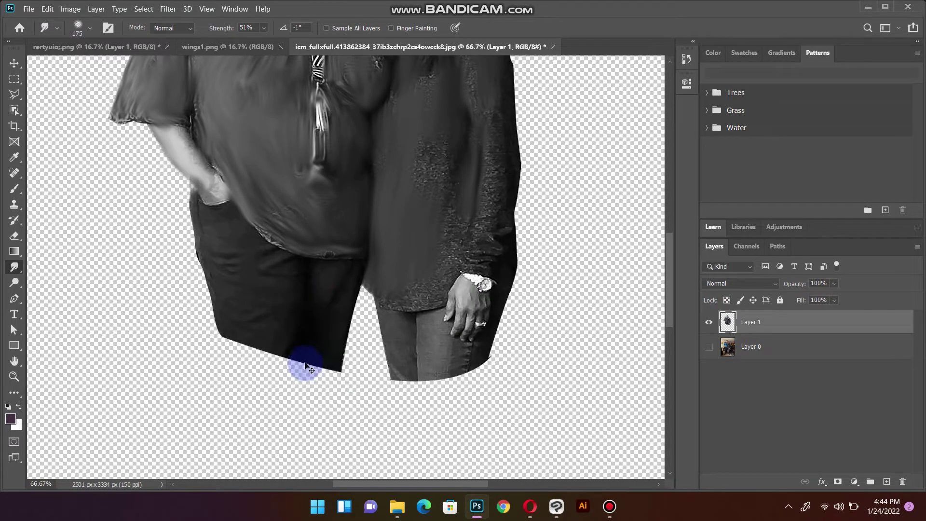
mouse_move(265, 326)
left_mouse_down()
mouse_move(242, 331)
mouse_move(232, 283)
mouse_move(325, 321)
mouse_move(316, 366)
mouse_move(303, 356)
left_mouse_up()
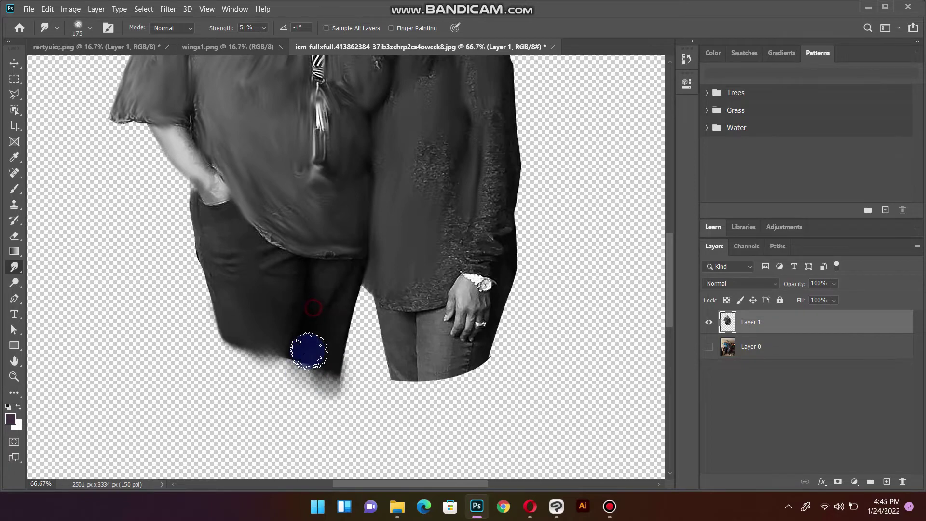
scroll(318, 243, "up", 1)
scroll(319, 242, "up", 2)
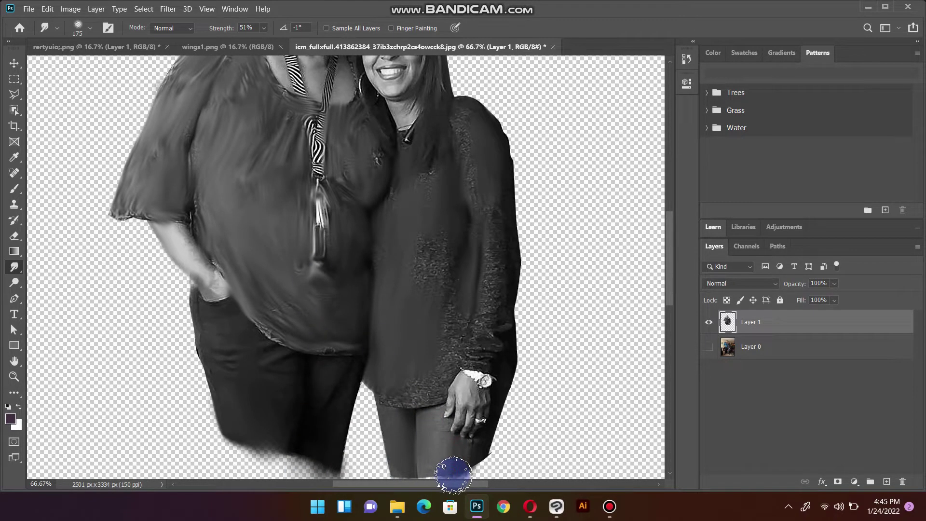
key("ctrl+plus")
key("ctrl+plus")
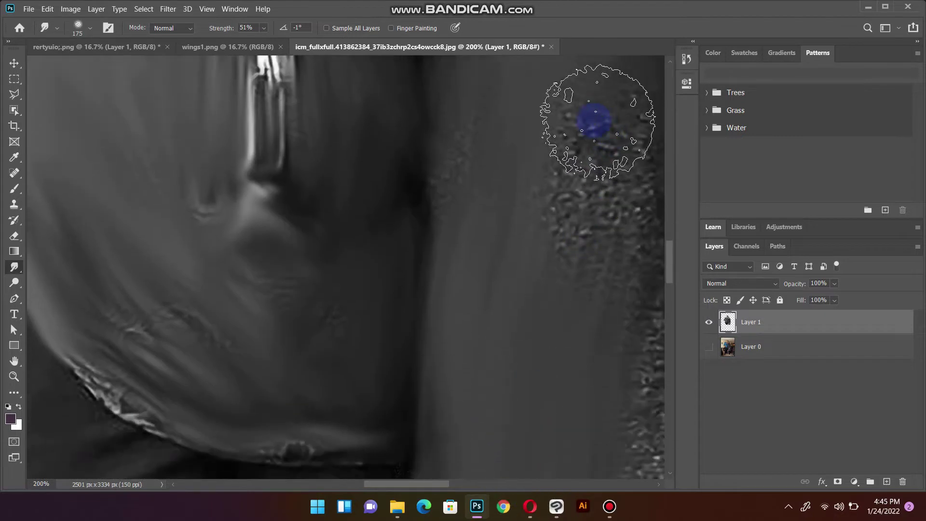
Step: With a smaller brush, soften the sleeve edge, shirt hem and bright chest texture
left_click_drag(537, 244, 293, 428)
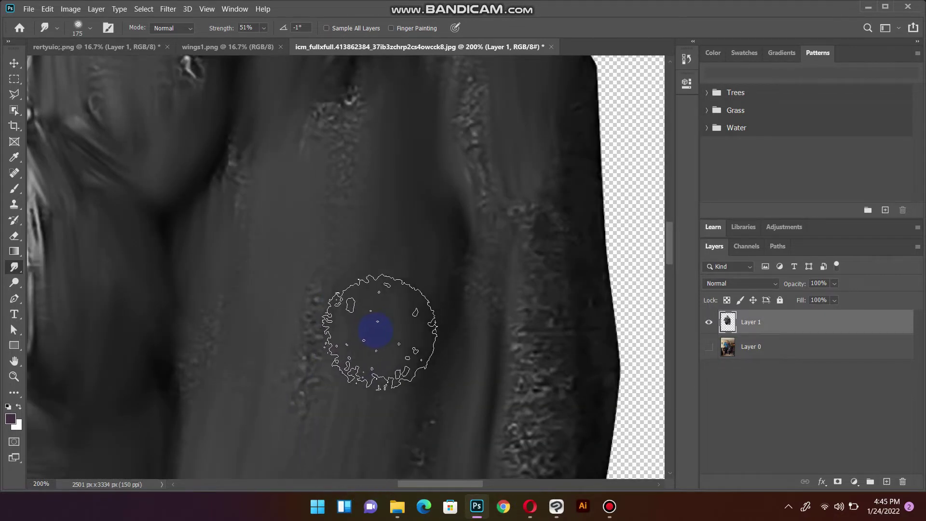
key("ctrl+minus")
key("bracketleft")
left_click_drag(422, 371, 460, 320)
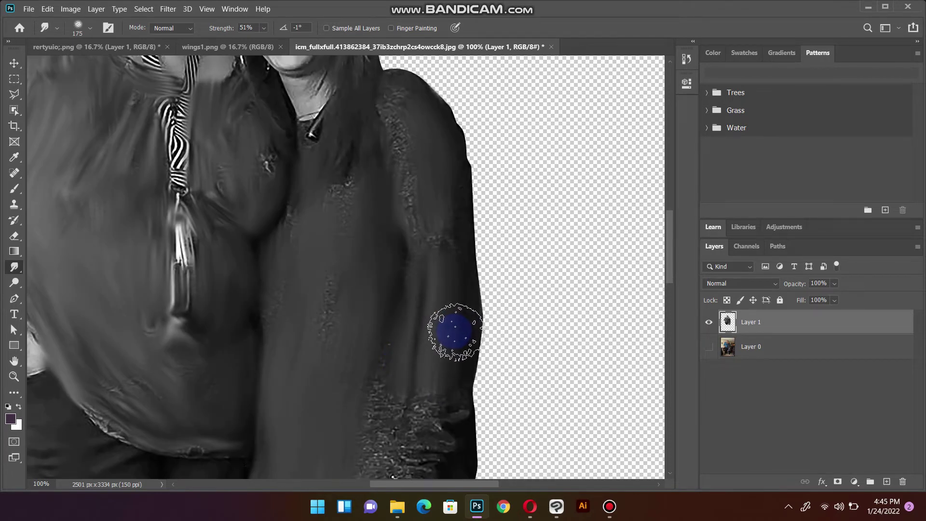
key("bracketleft")
key("bracketleft")
key("bracketleft")
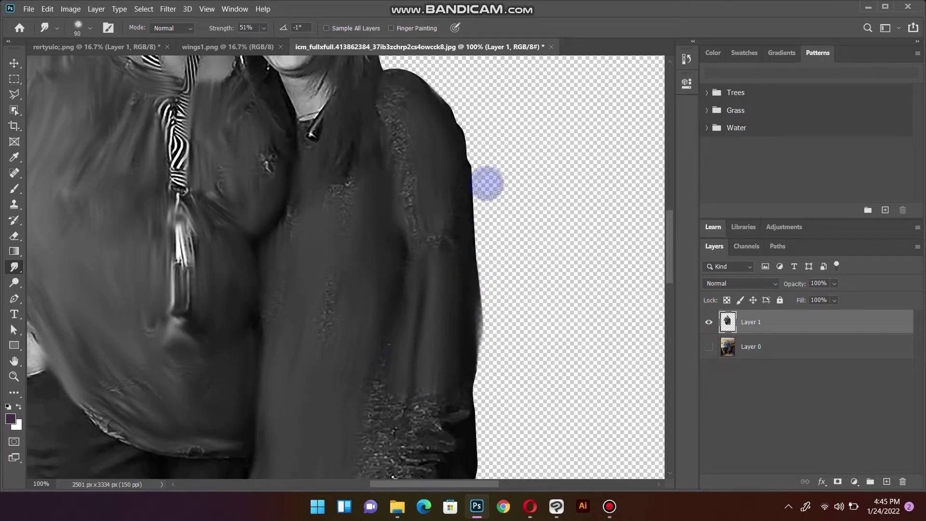
mouse_move(488, 182)
left_mouse_down()
mouse_move(462, 193)
mouse_move(472, 232)
mouse_move(454, 189)
left_mouse_up()
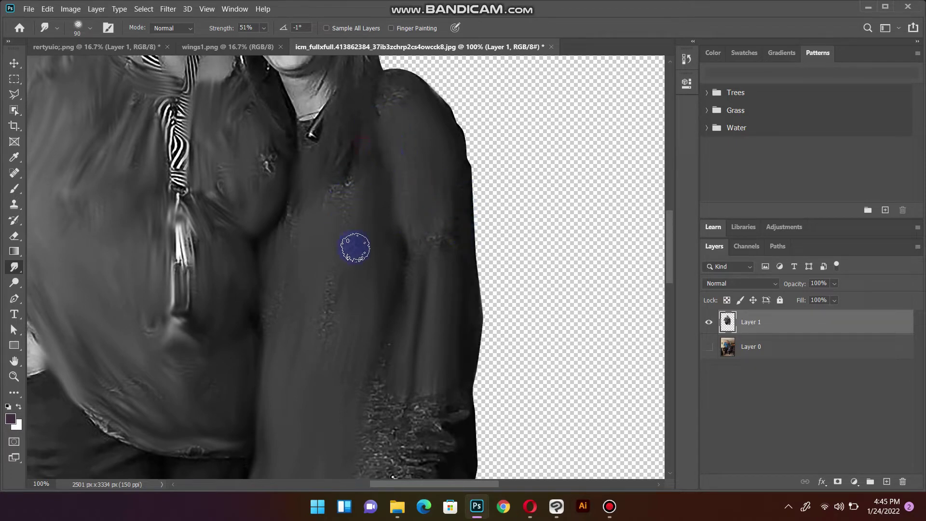
scroll(393, 343, "down", 3)
scroll(398, 345, "down", 1)
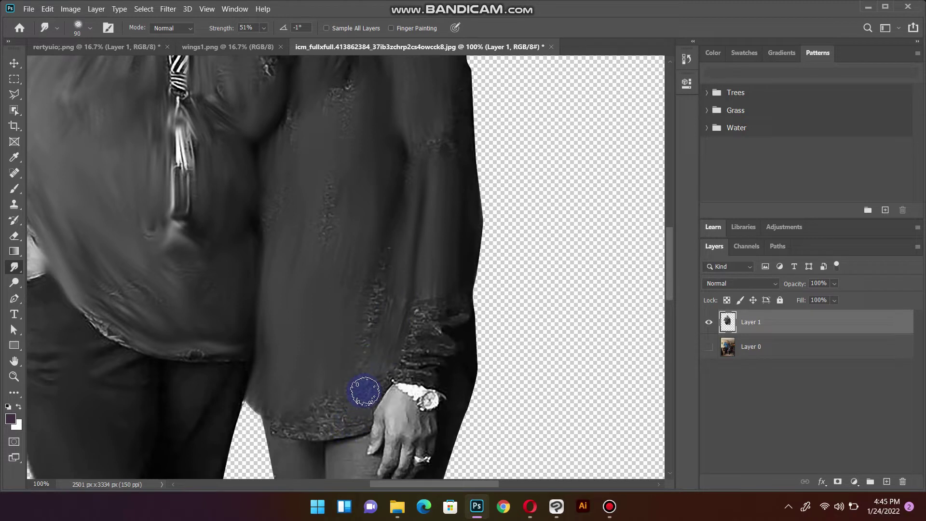
left_click_drag(363, 402, 294, 429)
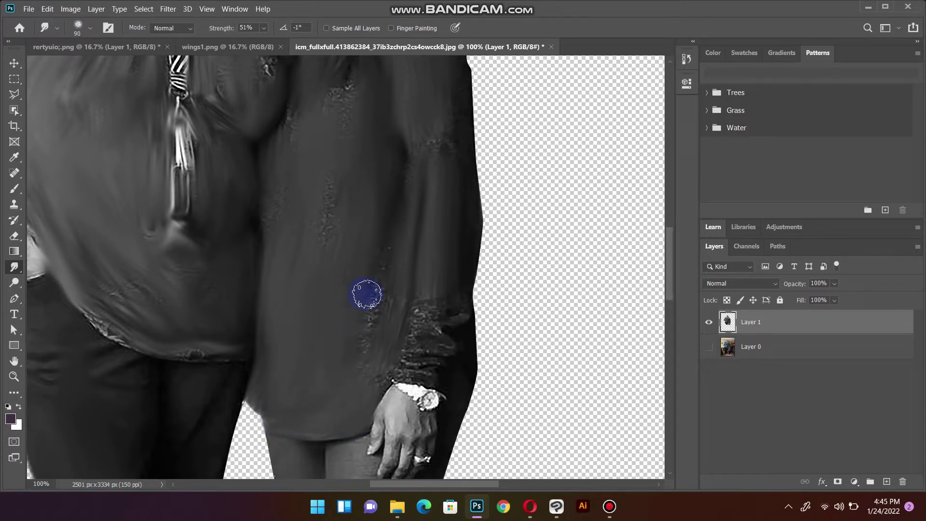
scroll(328, 213, "up", 3)
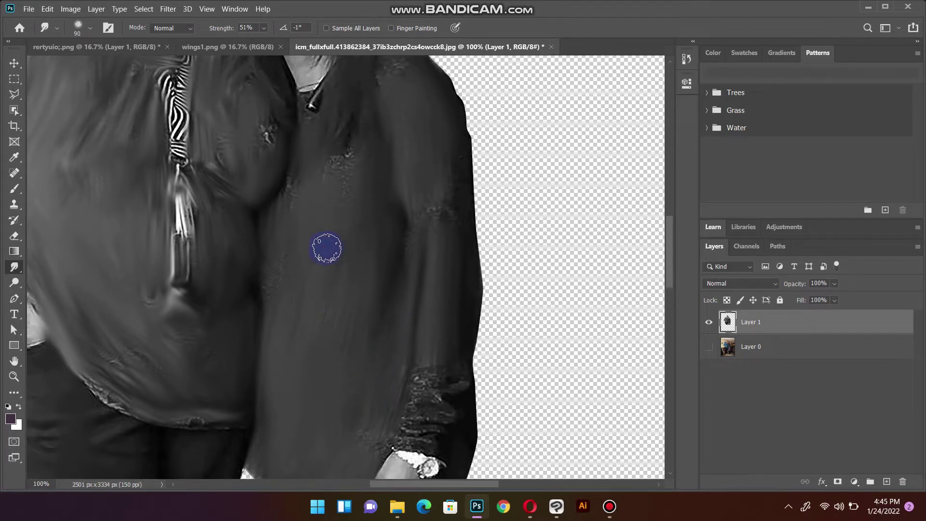
left_click_drag(329, 199, 220, 188)
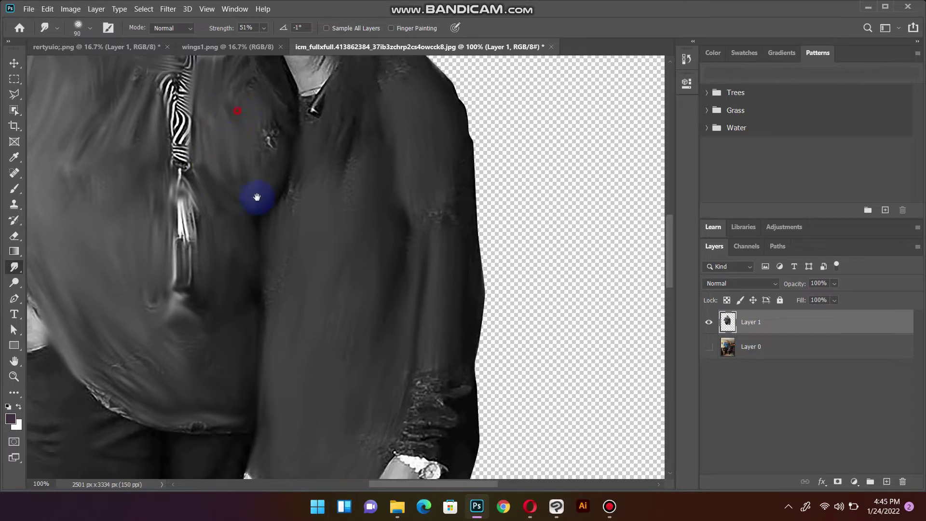
Step: Smear the older woman's collar stripes into darker grey, then smudge across her cheek
scroll(266, 259, "up", 5)
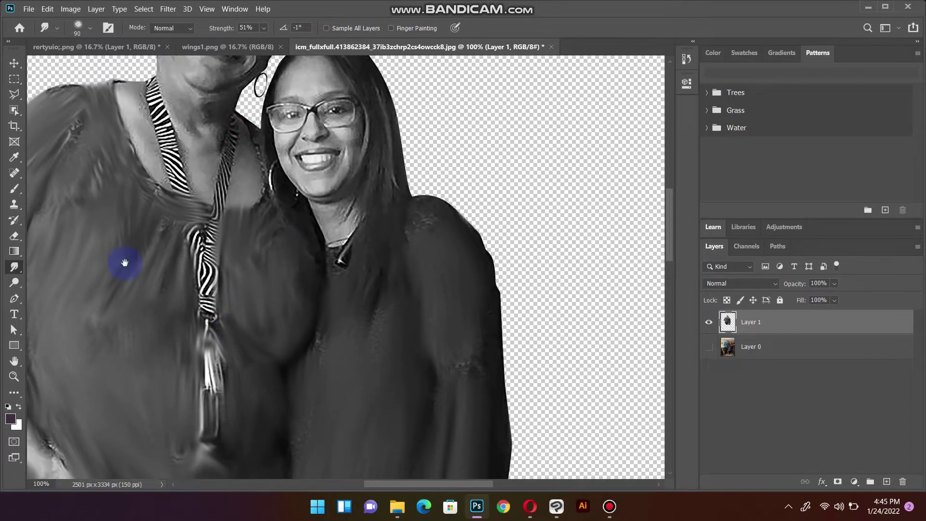
left_click_drag(124, 262, 202, 341)
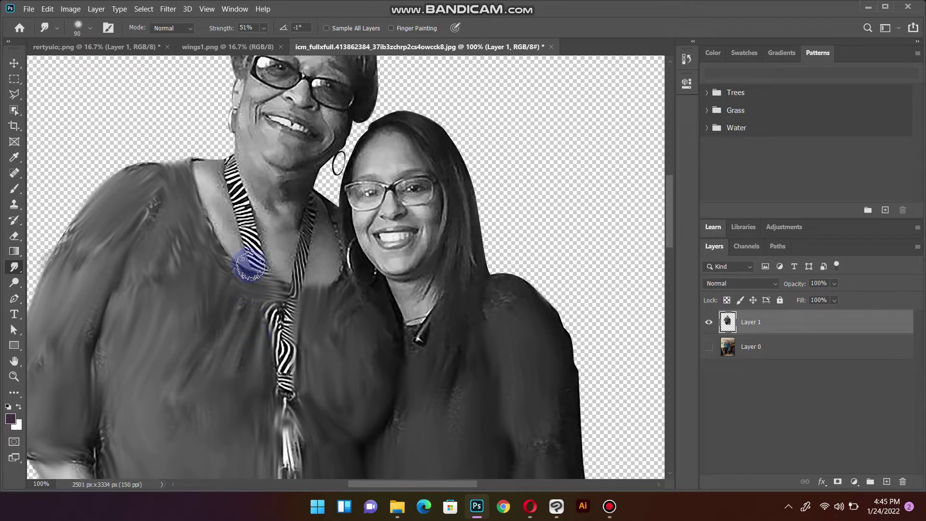
key("bracketleft")
key("bracketleft")
key("bracketleft")
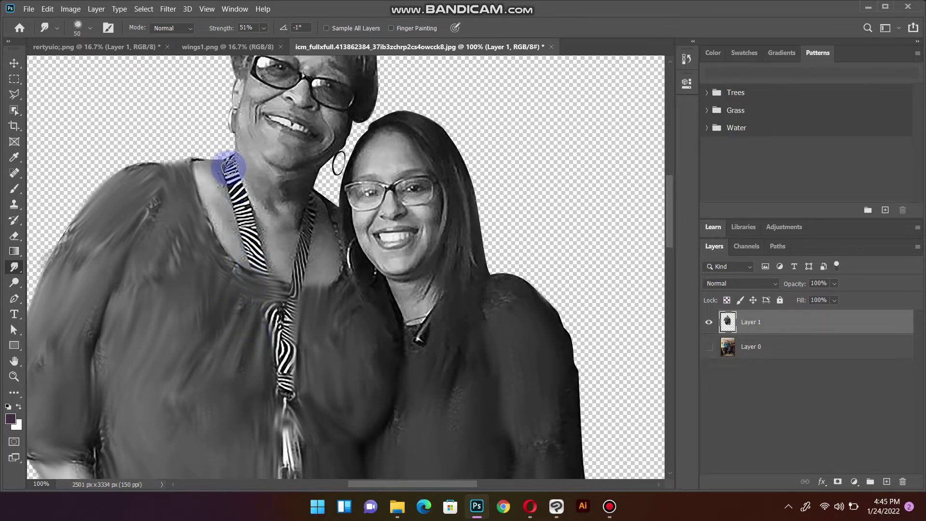
mouse_move(229, 167)
left_mouse_down()
mouse_move(285, 369)
mouse_move(292, 342)
left_mouse_up()
mouse_move(302, 294)
left_mouse_down()
mouse_move(315, 220)
mouse_move(277, 345)
left_mouse_up()
left_click_drag(274, 289, 326, 277)
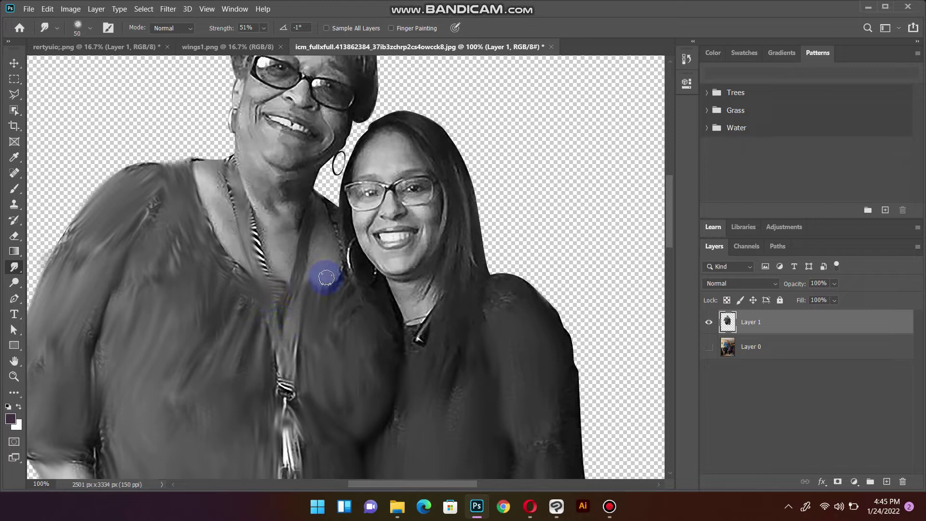
left_click(609, 511)
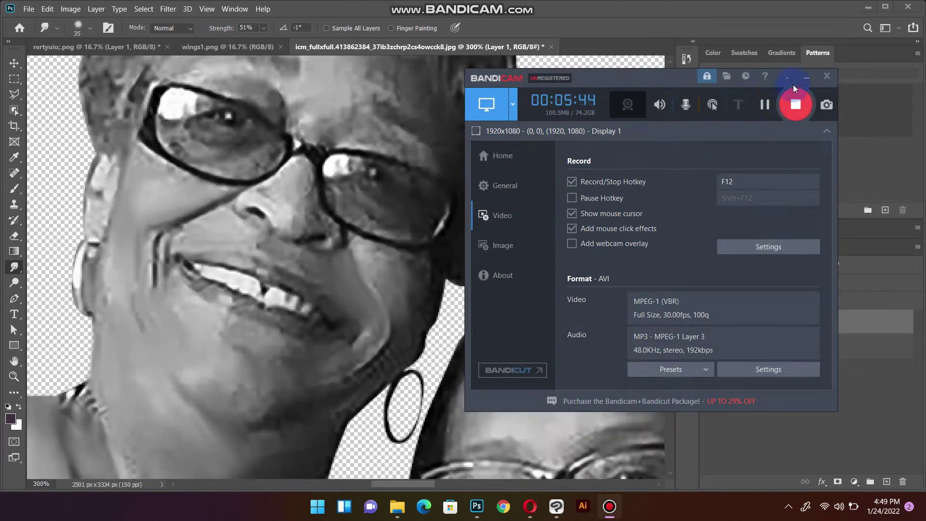
left_click(806, 77)
mouse_move(373, 228)
left_mouse_down()
mouse_move(403, 276)
mouse_move(405, 307)
left_mouse_up()
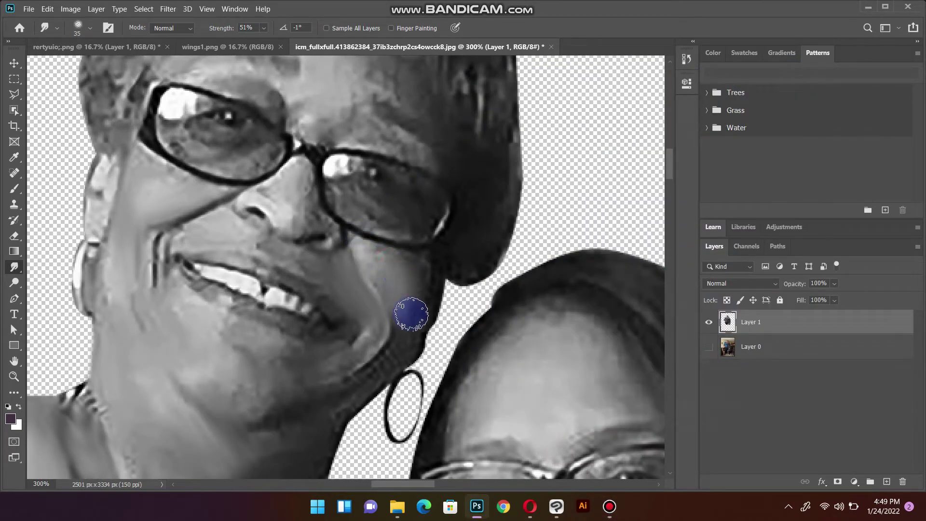
Step: Smudge away the cheek blemish with a smaller brush, then soften the neck with a larger one
scroll(409, 318, "up", 1)
scroll(413, 314, "down", 2)
scroll(414, 315, "down", 2)
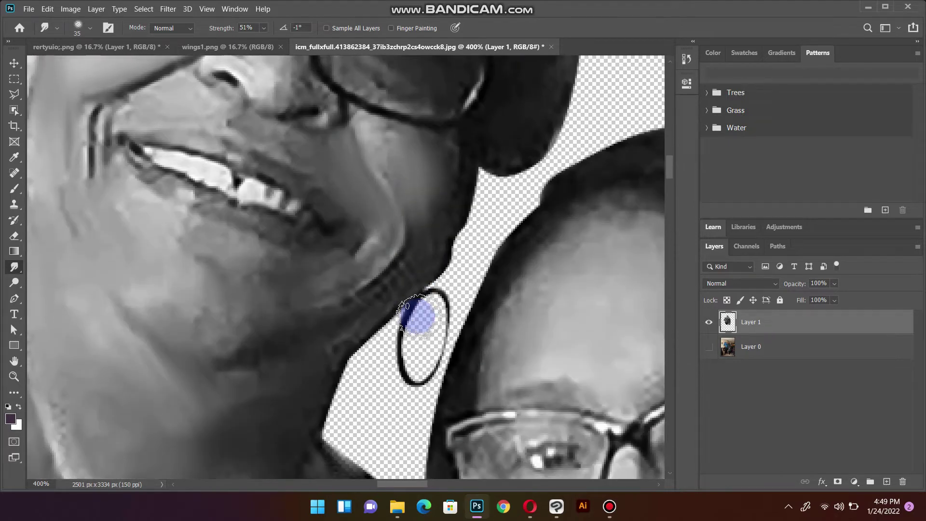
key("bracketleft")
key("bracketleft")
key("bracketleft")
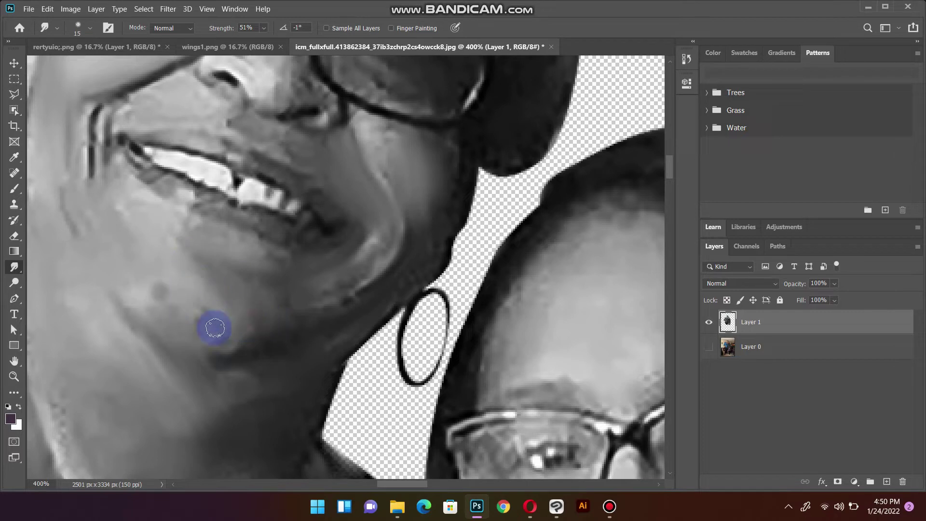
left_click_drag(198, 341, 192, 316)
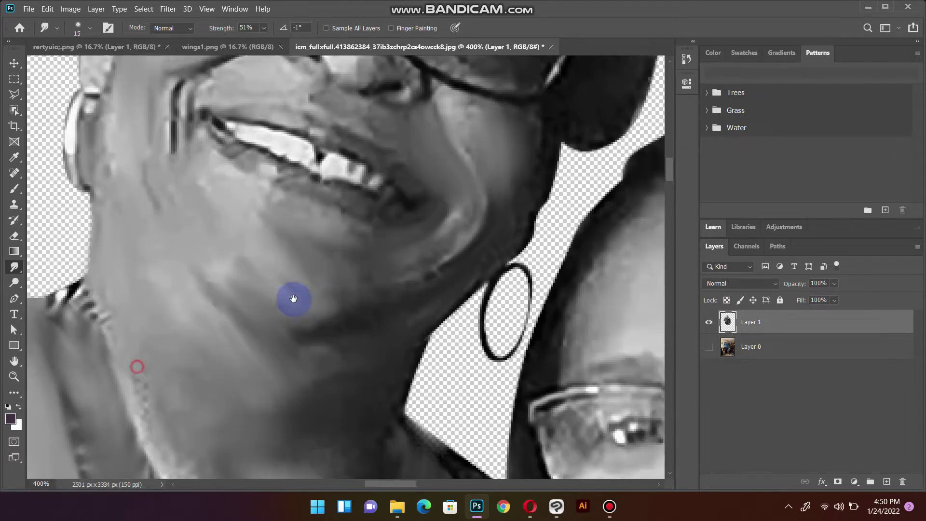
left_click_drag(128, 368, 294, 301)
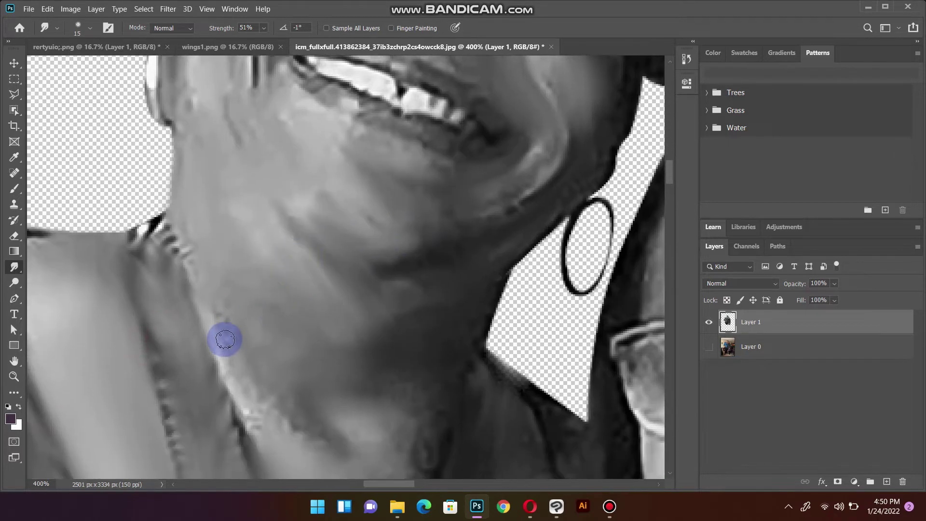
key("bracketright")
key("bracketright")
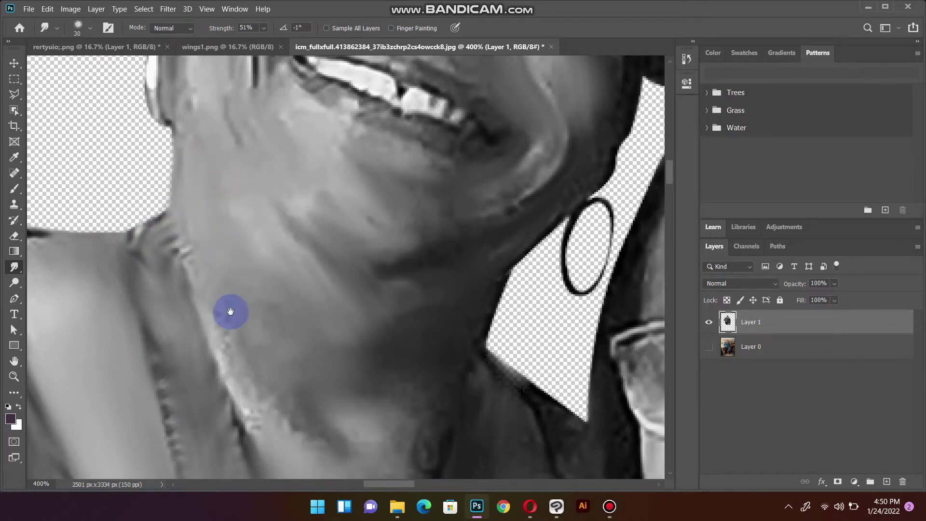
scroll(231, 289, "up", 5)
scroll(232, 271, "up", 2)
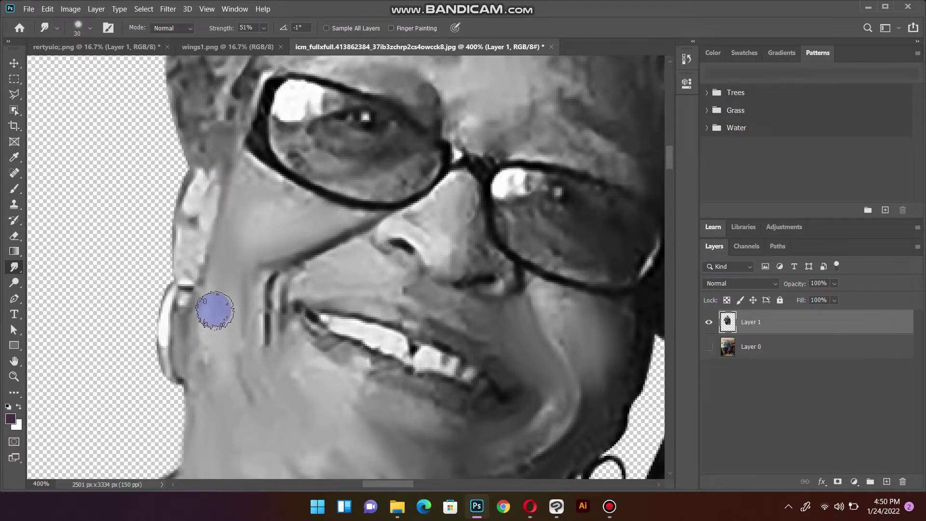
Step: Smudge the dark hair at the temple, hairline, head edge and crown into soft strands
left_click_drag(250, 235, 251, 431)
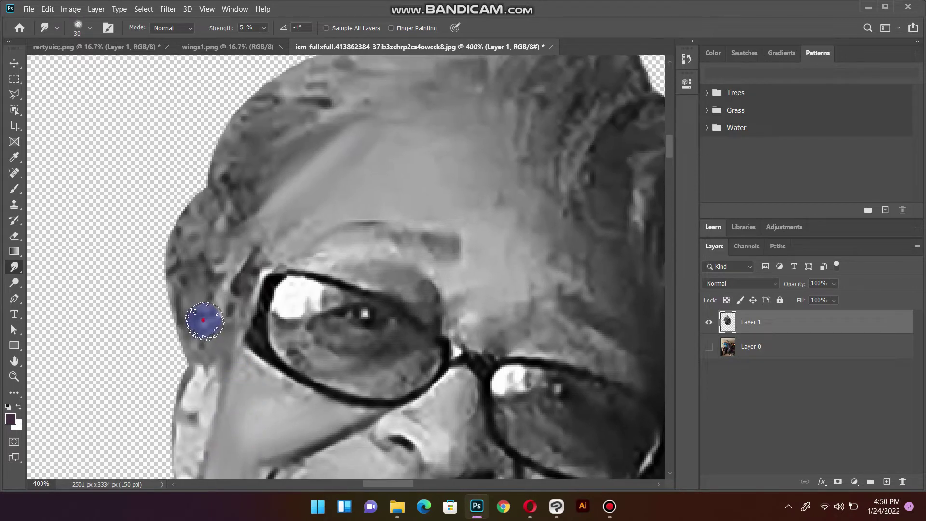
mouse_move(184, 256)
left_mouse_down()
mouse_move(176, 273)
mouse_move(184, 316)
mouse_move(190, 201)
mouse_move(178, 256)
mouse_move(190, 264)
left_mouse_up()
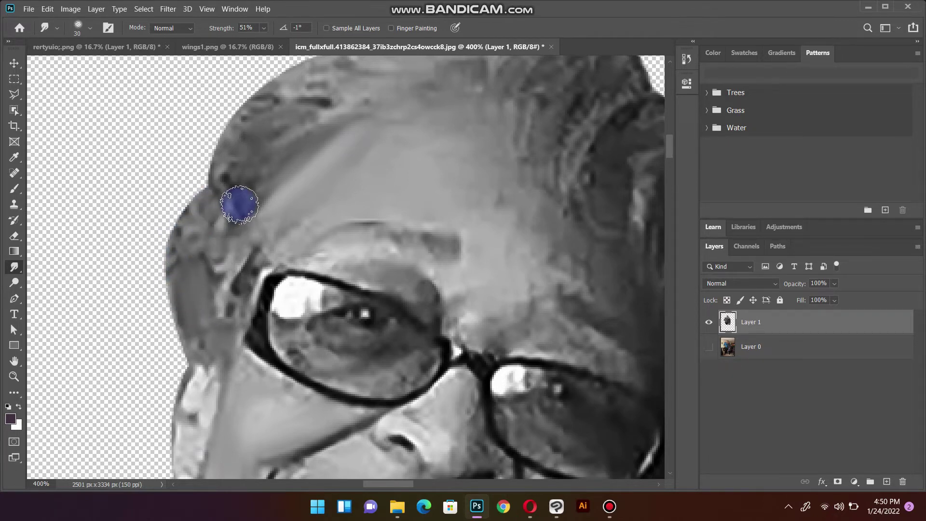
left_click_drag(263, 149, 218, 259)
mouse_move(289, 252)
left_mouse_down()
mouse_move(310, 223)
mouse_move(248, 258)
mouse_move(161, 368)
mouse_move(233, 264)
mouse_move(238, 300)
mouse_move(253, 275)
mouse_move(243, 309)
mouse_move(262, 237)
mouse_move(252, 268)
mouse_move(238, 265)
mouse_move(210, 341)
mouse_move(215, 267)
left_mouse_up()
mouse_move(235, 336)
left_mouse_down()
mouse_move(245, 358)
mouse_move(265, 314)
mouse_move(248, 355)
mouse_move(351, 255)
mouse_move(223, 262)
left_mouse_up()
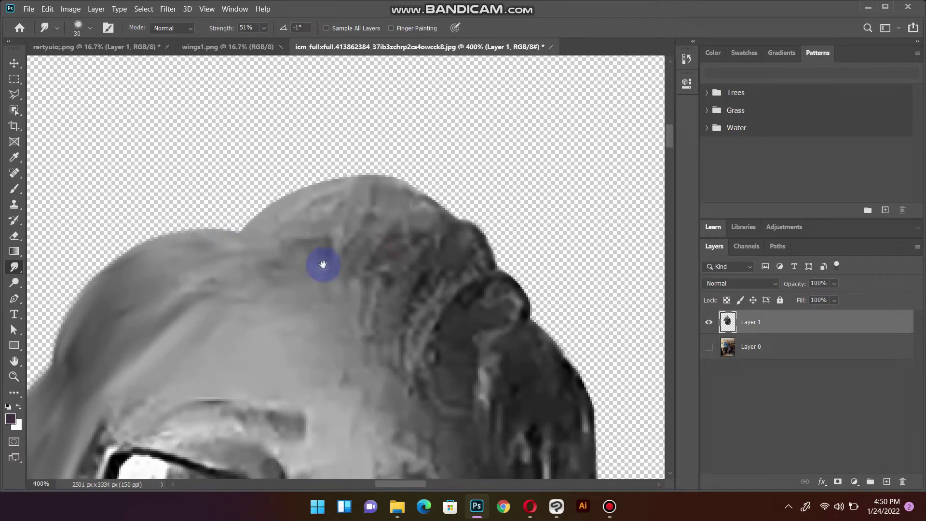
left_click_drag(322, 264, 294, 168)
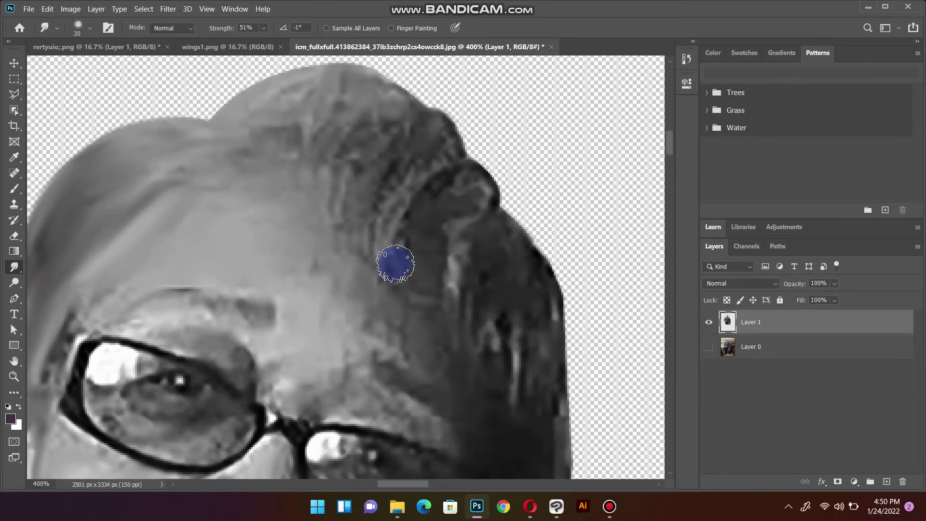
mouse_move(394, 263)
left_mouse_down()
mouse_move(407, 174)
mouse_move(364, 265)
mouse_move(391, 103)
mouse_move(365, 235)
mouse_move(352, 190)
mouse_move(395, 138)
mouse_move(299, 119)
mouse_move(326, 192)
left_mouse_up()
mouse_move(361, 273)
left_mouse_down()
mouse_move(368, 289)
mouse_move(407, 199)
mouse_move(364, 296)
mouse_move(409, 193)
mouse_move(383, 205)
mouse_move(366, 271)
mouse_move(399, 200)
mouse_move(335, 284)
mouse_move(338, 212)
mouse_move(341, 232)
mouse_move(386, 177)
mouse_move(318, 218)
mouse_move(368, 161)
mouse_move(287, 217)
mouse_move(268, 209)
mouse_move(394, 162)
mouse_move(279, 217)
mouse_move(244, 209)
mouse_move(305, 163)
mouse_move(263, 212)
mouse_move(277, 159)
mouse_move(343, 149)
mouse_move(260, 171)
mouse_move(251, 188)
mouse_move(355, 150)
mouse_move(399, 181)
left_mouse_up()
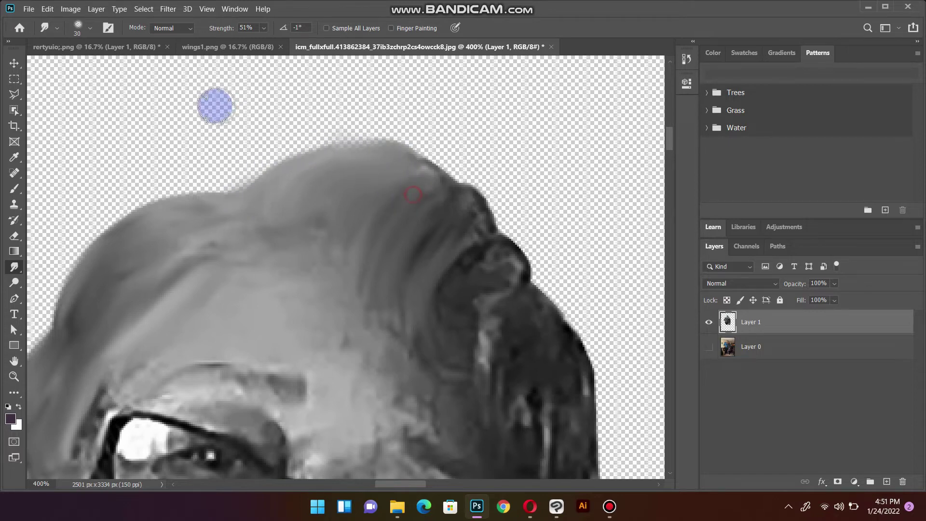
mouse_move(476, 215)
left_mouse_down()
mouse_move(283, 133)
mouse_move(215, 166)
mouse_move(429, 173)
mouse_move(411, 191)
mouse_move(422, 231)
mouse_move(456, 235)
left_mouse_up()
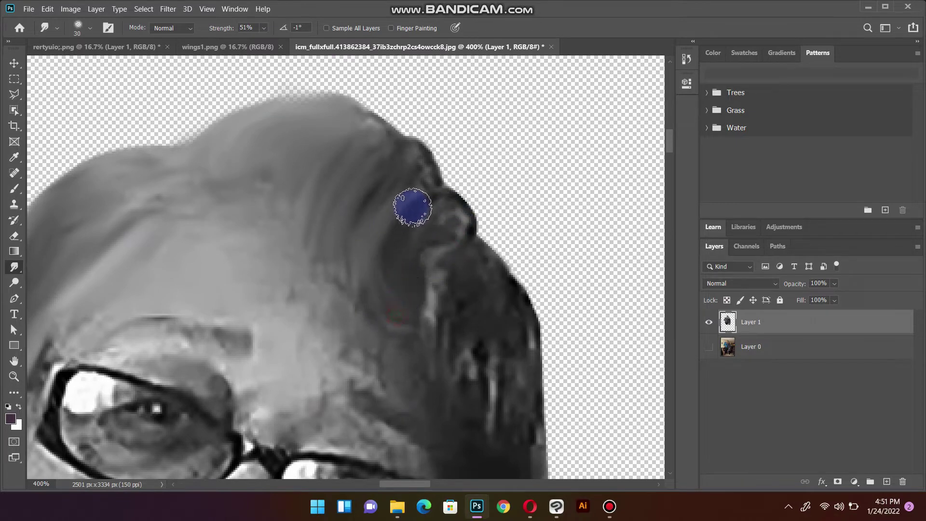
left_click_drag(440, 197, 462, 230)
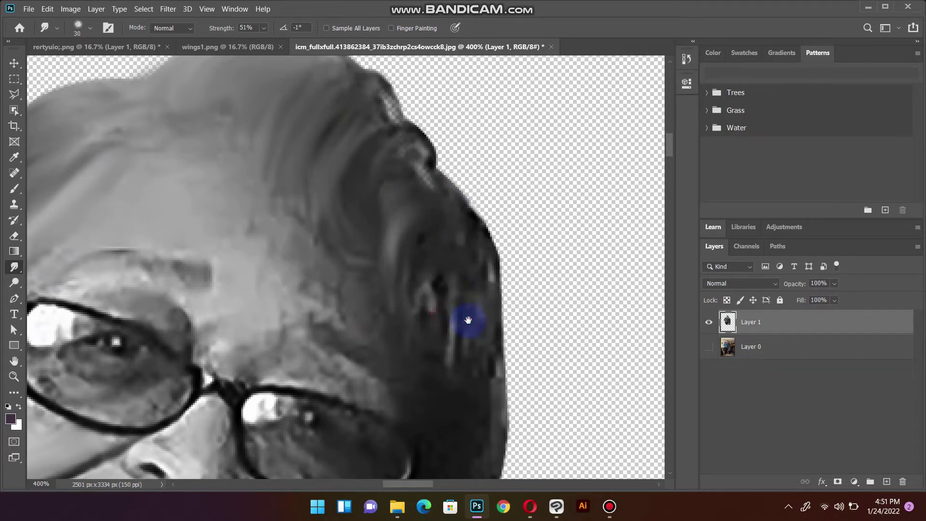
mouse_move(468, 320)
left_mouse_down()
mouse_move(527, 192)
mouse_move(508, 247)
mouse_move(534, 135)
left_mouse_up()
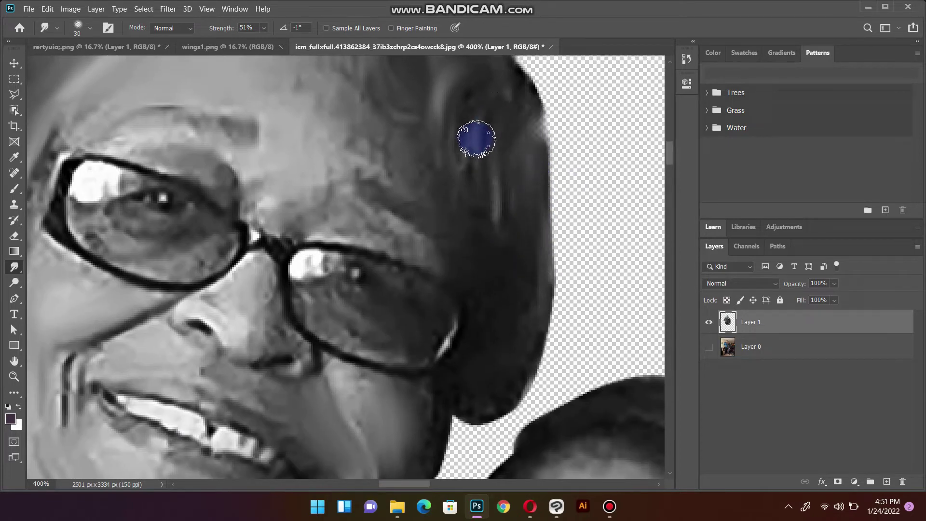
Step: With a smaller smudge brush, soften the hair edge by the jaw, chin edge, jawline and cheek streak
mouse_move(507, 346)
left_mouse_down()
mouse_move(529, 261)
mouse_move(488, 310)
mouse_move(523, 304)
mouse_move(549, 218)
left_mouse_up()
scroll(466, 335, "down", 1)
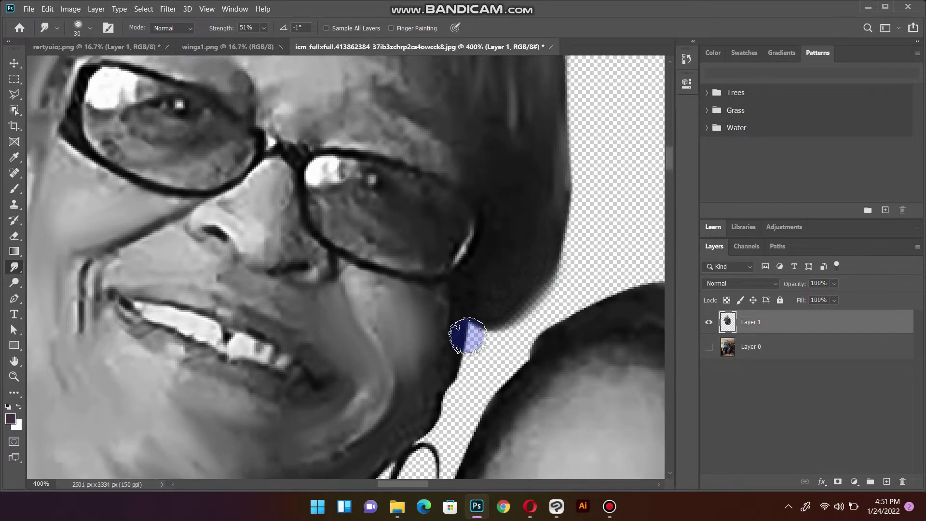
scroll(458, 328, "down", 1)
scroll(451, 318, "down", 1)
key("bracketleft")
left_click_drag(446, 300, 455, 249)
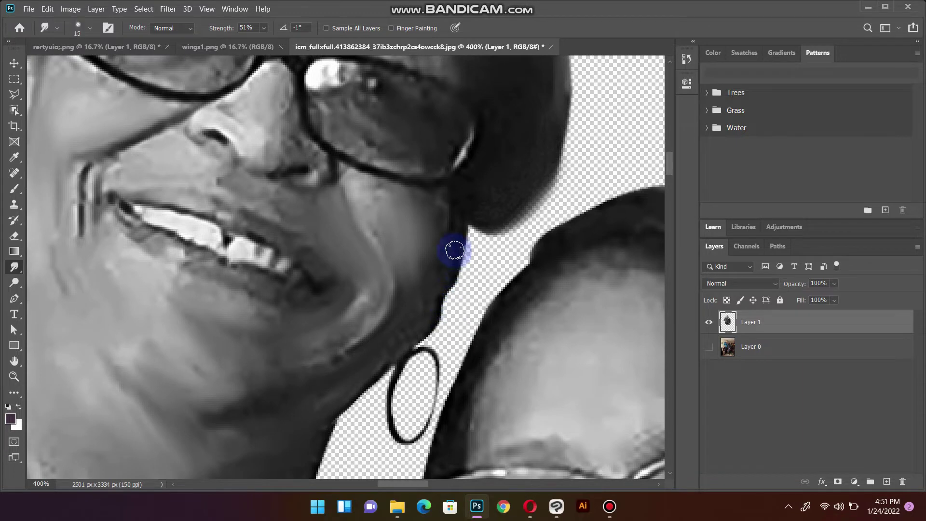
mouse_move(436, 291)
left_mouse_down()
mouse_move(428, 330)
mouse_move(413, 342)
left_mouse_up()
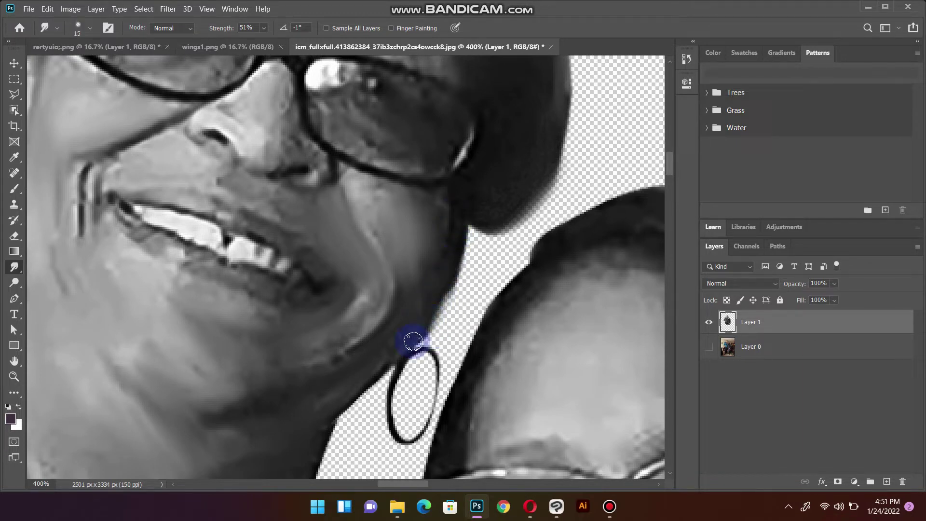
left_click_drag(361, 304, 315, 353)
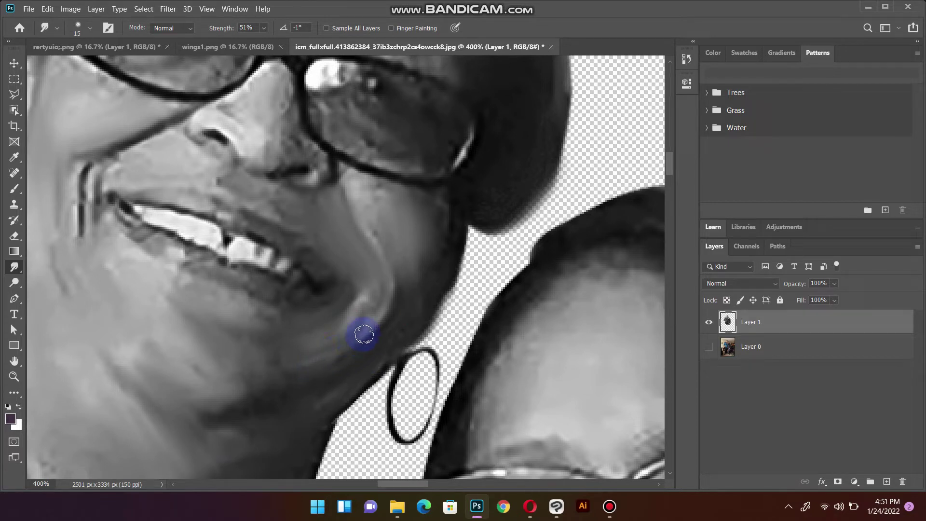
mouse_move(381, 253)
left_mouse_down()
mouse_move(339, 192)
mouse_move(389, 233)
left_mouse_up()
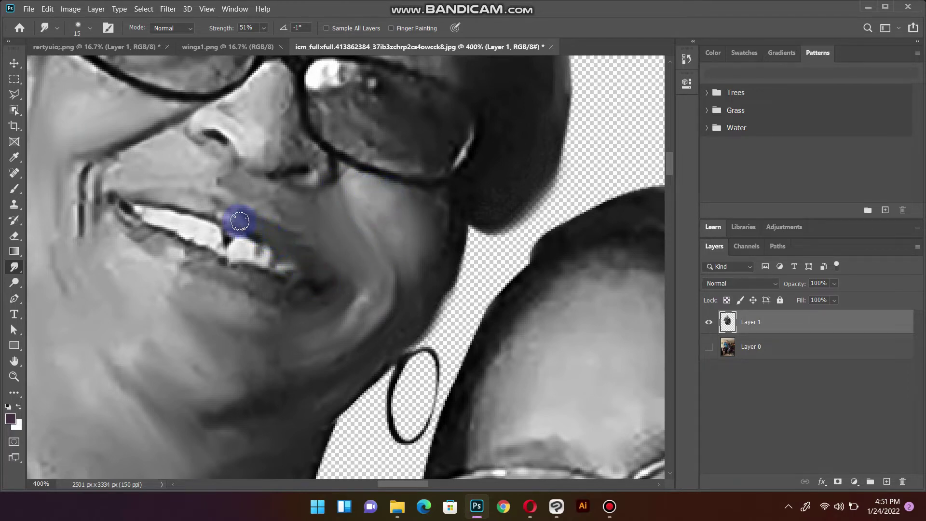
Step: Smooth the upper and lower lips, the lip tones along the teeth, and the chin skin
left_click_drag(203, 206, 129, 200)
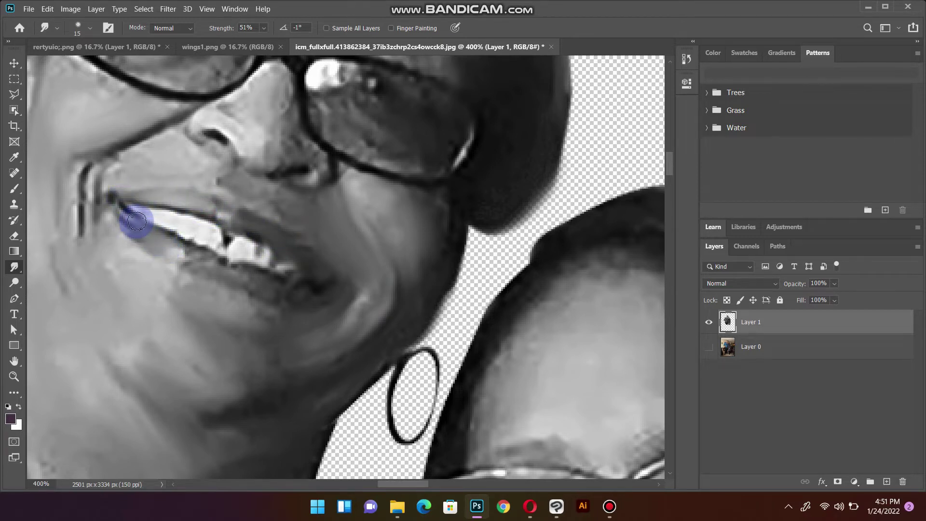
mouse_move(129, 218)
left_mouse_down()
mouse_move(224, 285)
mouse_move(262, 290)
mouse_move(231, 268)
mouse_move(259, 284)
left_mouse_up()
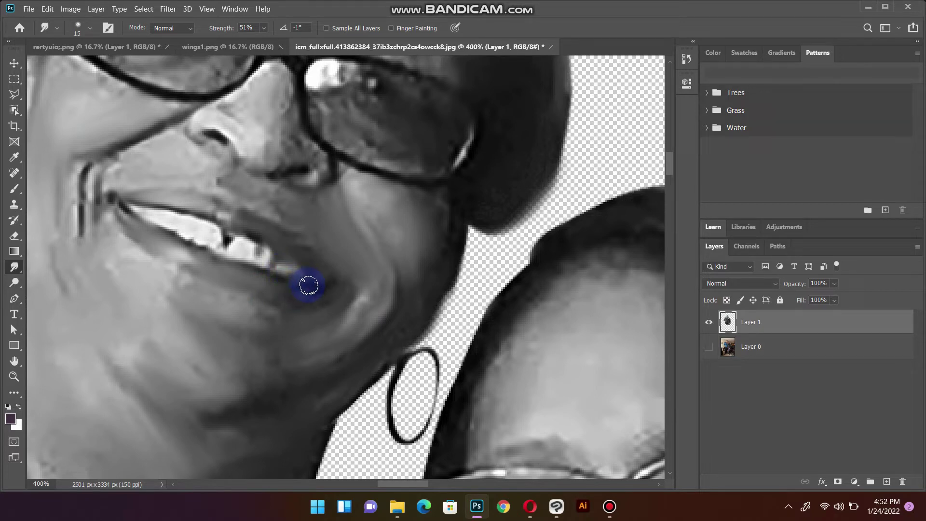
mouse_move(269, 252)
left_mouse_down()
mouse_move(214, 234)
mouse_move(188, 248)
mouse_move(276, 307)
left_mouse_up()
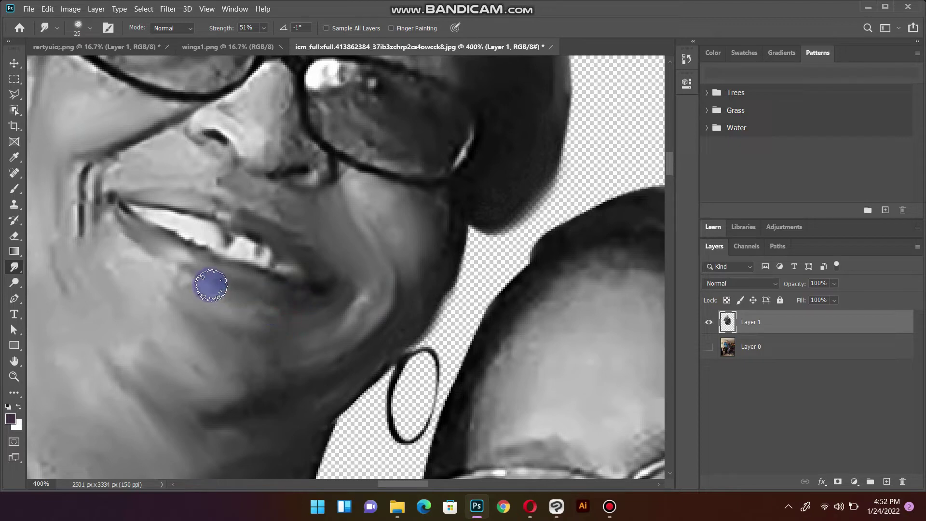
mouse_move(288, 319)
left_mouse_down()
mouse_move(291, 332)
mouse_move(284, 303)
left_mouse_up()
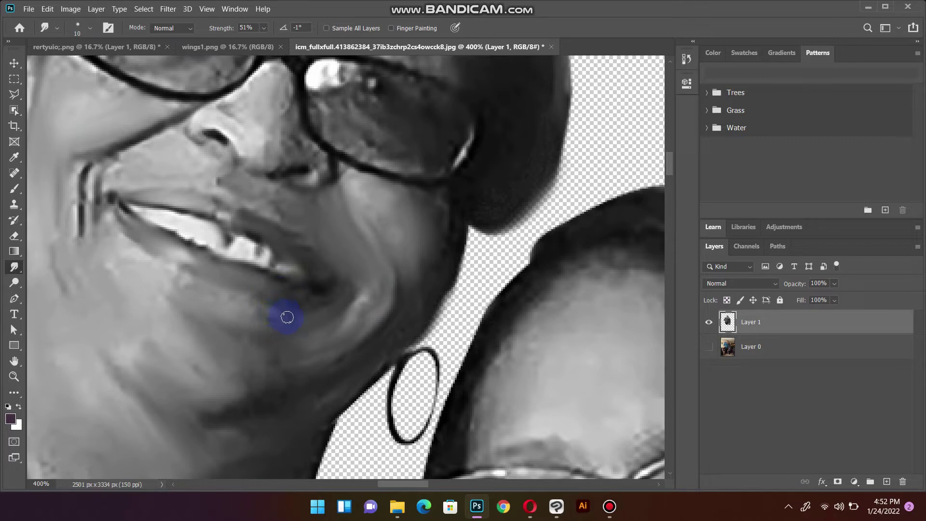
mouse_move(285, 322)
left_mouse_down()
mouse_move(190, 285)
mouse_move(192, 314)
mouse_move(231, 335)
mouse_move(178, 353)
mouse_move(137, 331)
mouse_move(198, 372)
mouse_move(165, 364)
mouse_move(168, 377)
mouse_move(131, 376)
mouse_move(245, 413)
mouse_move(225, 409)
mouse_move(228, 368)
mouse_move(192, 347)
mouse_move(265, 365)
mouse_move(227, 353)
mouse_move(258, 361)
mouse_move(229, 388)
mouse_move(339, 372)
mouse_move(327, 386)
mouse_move(252, 368)
mouse_move(343, 374)
mouse_move(271, 368)
mouse_move(327, 384)
mouse_move(227, 355)
mouse_move(260, 348)
left_mouse_up()
Step: Smudge the skin beside the ear, the temple shading and the nose bridge smooth
left_click_drag(186, 275, 262, 391)
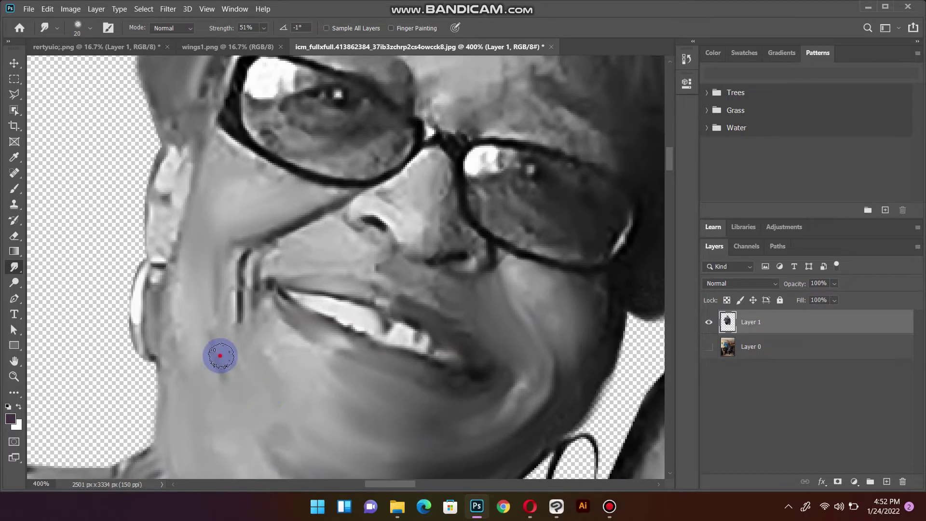
left_click_drag(176, 295, 182, 341)
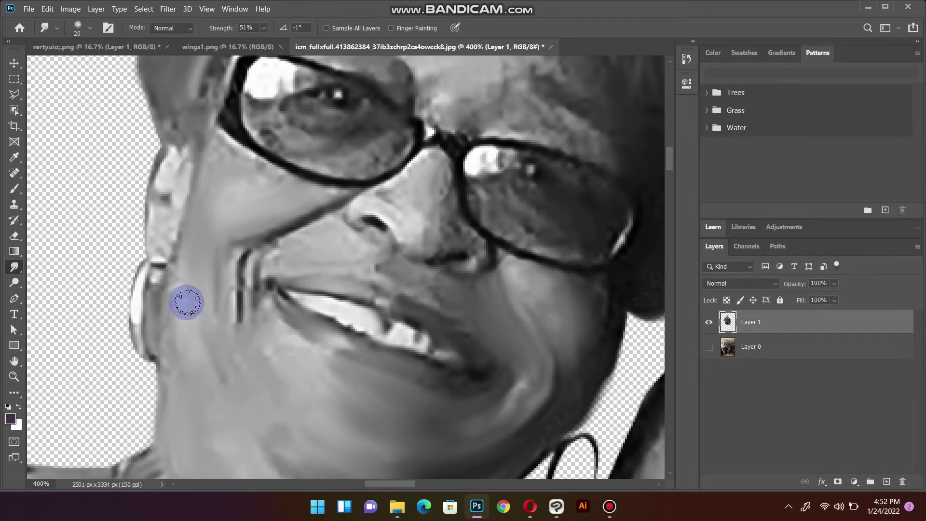
left_click_drag(223, 228, 196, 373)
mouse_move(129, 327)
left_mouse_down()
mouse_move(145, 314)
mouse_move(135, 310)
mouse_move(135, 320)
mouse_move(128, 244)
mouse_move(331, 306)
left_mouse_up()
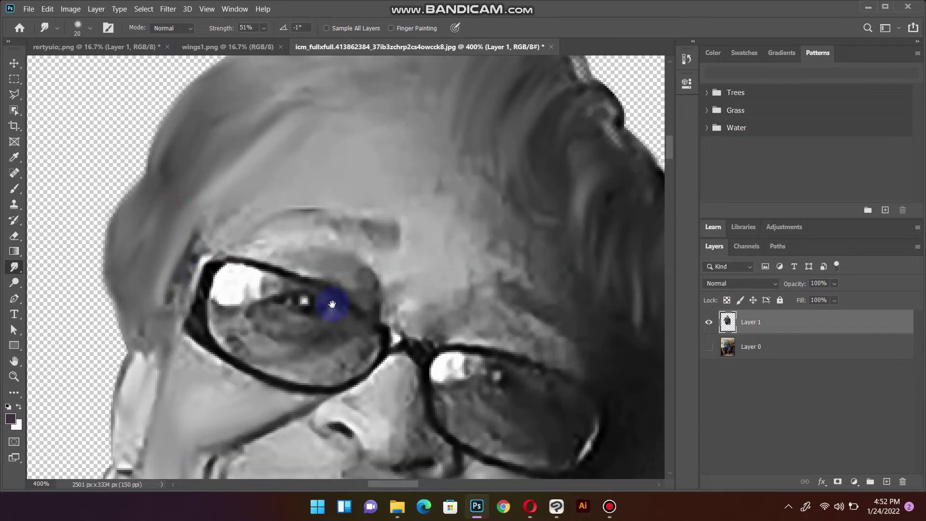
mouse_move(408, 241)
left_mouse_down()
mouse_move(387, 271)
mouse_move(205, 281)
left_mouse_up()
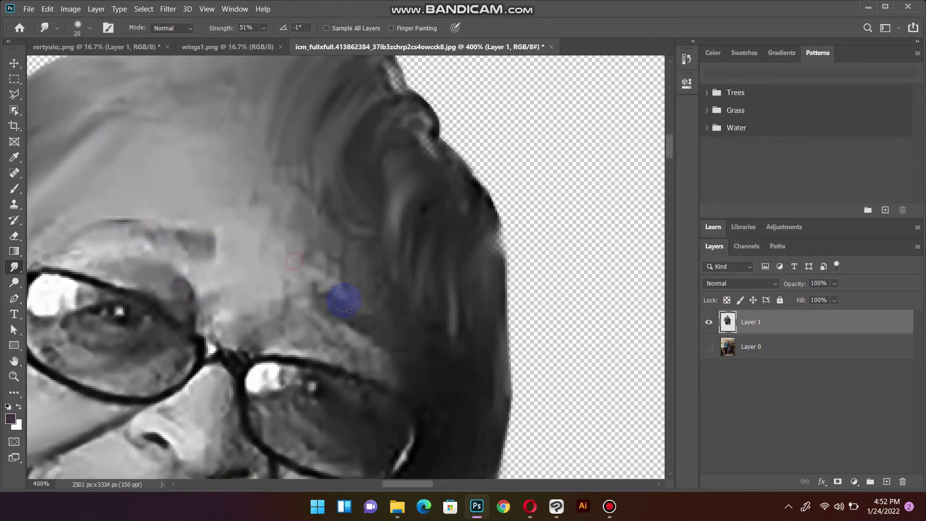
mouse_move(311, 281)
left_mouse_down()
mouse_move(294, 263)
mouse_move(315, 275)
mouse_move(343, 260)
mouse_move(279, 233)
mouse_move(276, 221)
mouse_move(250, 244)
mouse_move(299, 250)
mouse_move(281, 207)
mouse_move(244, 188)
mouse_move(296, 207)
mouse_move(339, 238)
mouse_move(254, 223)
mouse_move(351, 260)
mouse_move(252, 227)
mouse_move(348, 255)
mouse_move(260, 206)
mouse_move(319, 238)
mouse_move(226, 228)
left_mouse_up()
mouse_move(226, 228)
left_mouse_down()
mouse_move(371, 290)
mouse_move(262, 244)
mouse_move(291, 263)
mouse_move(281, 306)
mouse_move(261, 293)
mouse_move(233, 329)
mouse_move(202, 275)
mouse_move(267, 302)
mouse_move(297, 279)
mouse_move(306, 314)
mouse_move(360, 203)
mouse_move(364, 167)
left_mouse_up()
mouse_move(269, 293)
left_mouse_down()
mouse_move(310, 241)
mouse_move(289, 286)
mouse_move(269, 254)
mouse_move(250, 275)
mouse_move(244, 254)
mouse_move(286, 305)
mouse_move(271, 304)
mouse_move(252, 335)
mouse_move(159, 299)
mouse_move(104, 337)
left_mouse_up()
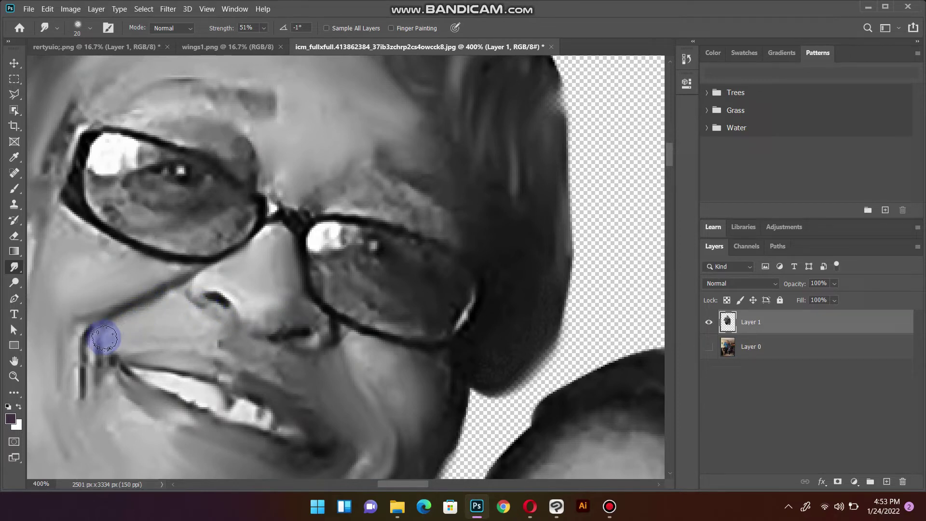
Step: Smooth the shading by the lower lens, across the eye and upper lid, and onto the nose
scroll(306, 380, "down", 2)
scroll(326, 386, "down", 2)
scroll(265, 352, "down", 2)
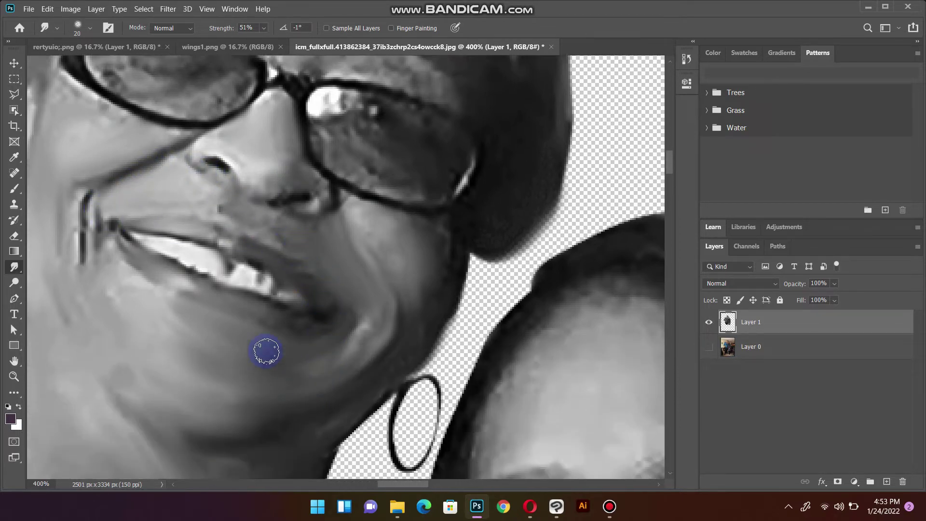
left_click_drag(149, 233, 217, 425)
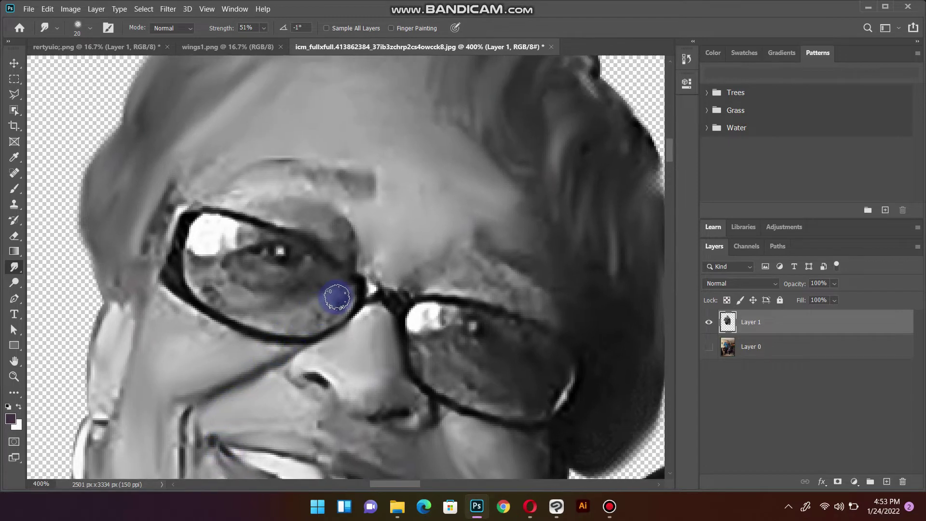
mouse_move(334, 296)
left_mouse_down()
mouse_move(306, 313)
mouse_move(231, 294)
mouse_move(202, 268)
mouse_move(240, 304)
mouse_move(209, 286)
mouse_move(320, 288)
left_mouse_up()
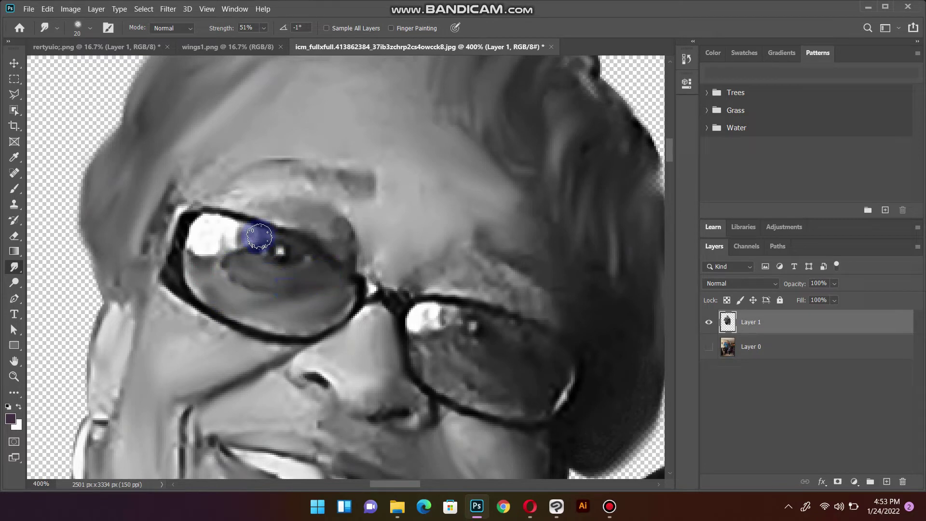
mouse_move(244, 236)
left_mouse_down()
mouse_move(207, 238)
mouse_move(339, 244)
mouse_move(288, 201)
mouse_move(331, 217)
mouse_move(267, 201)
mouse_move(362, 224)
mouse_move(296, 182)
mouse_move(192, 169)
mouse_move(155, 190)
mouse_move(148, 274)
mouse_move(154, 228)
mouse_move(149, 248)
mouse_move(179, 234)
left_mouse_up()
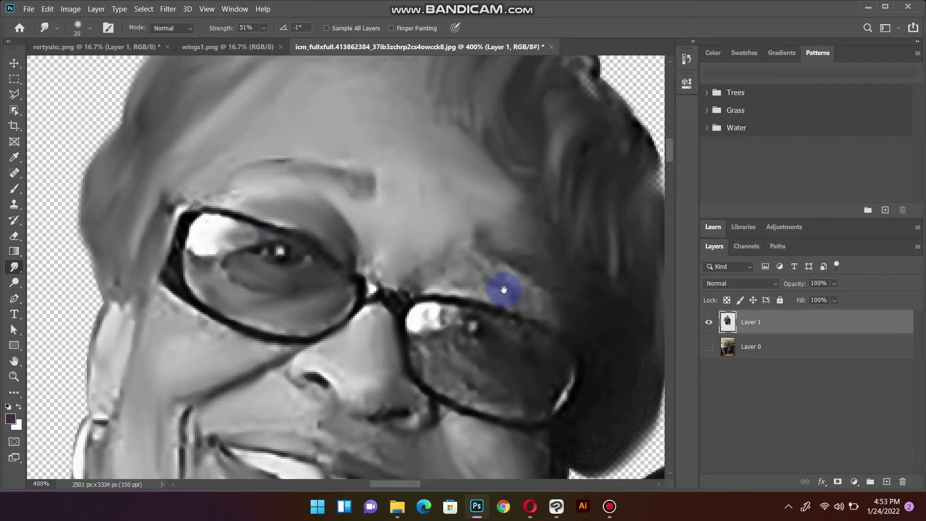
mouse_move(502, 289)
left_mouse_down()
mouse_move(362, 193)
mouse_move(309, 207)
left_mouse_up()
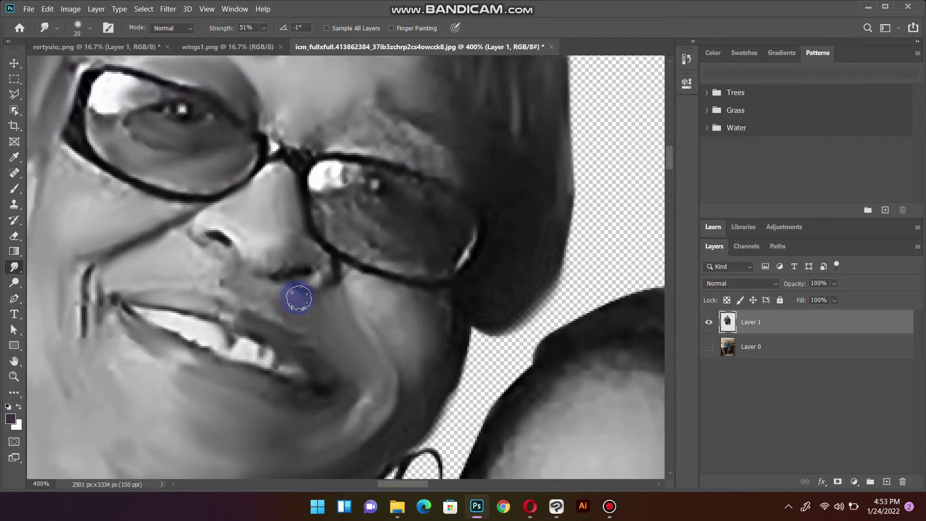
mouse_move(298, 298)
left_mouse_down()
mouse_move(287, 261)
mouse_move(317, 257)
left_mouse_up()
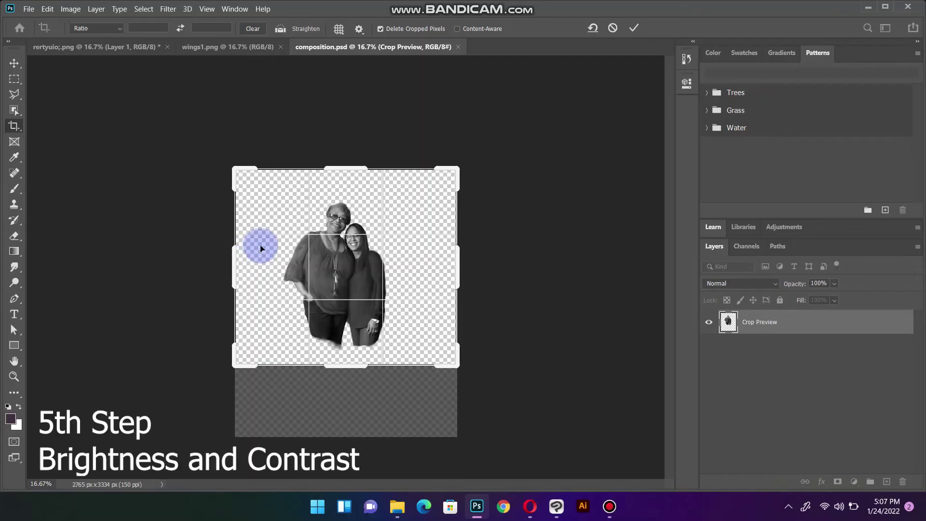
Step: Commit the crop to 2765 × 2447 px and nudge Layer 1 slightly right and down
left_click(678, 70)
double_click(368, 221)
left_click(15, 63)
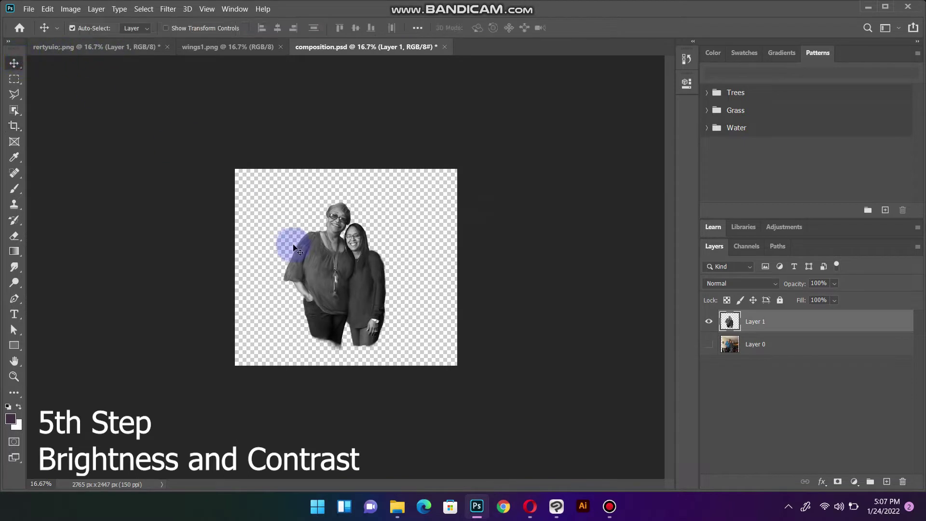
left_click_drag(337, 264, 341, 267)
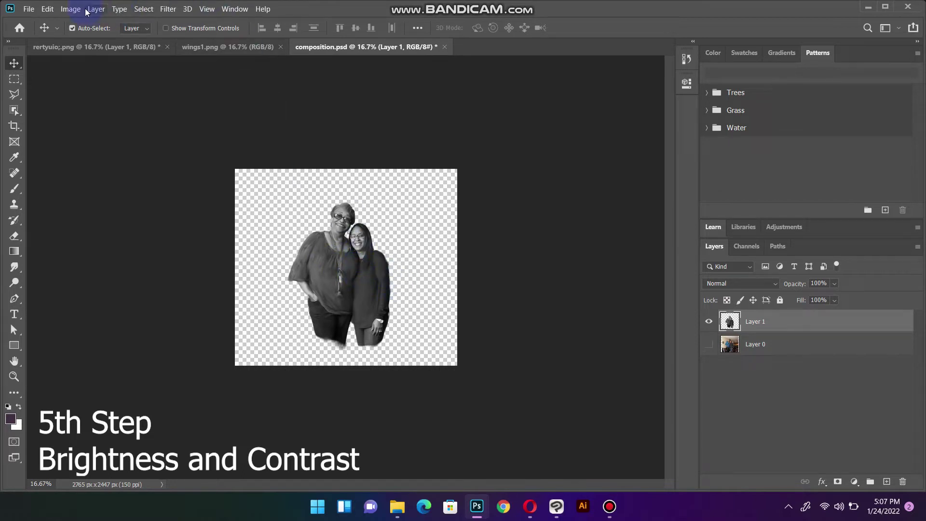
Step: Apply Brightness 60 and Contrast 26 to the figures, then show the Dodge/Burn/Sponge flyout
left_click(71, 10)
mouse_move(88, 37)
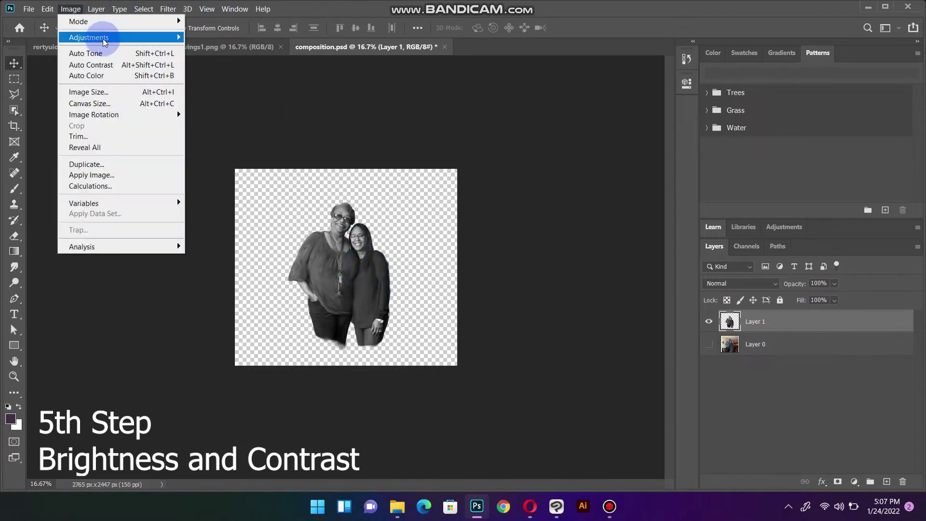
left_click(215, 39)
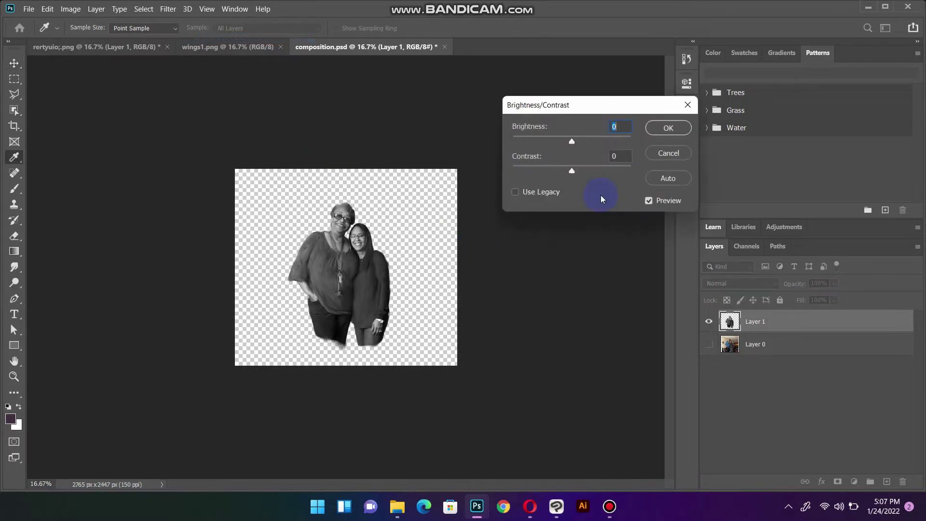
left_click(587, 143)
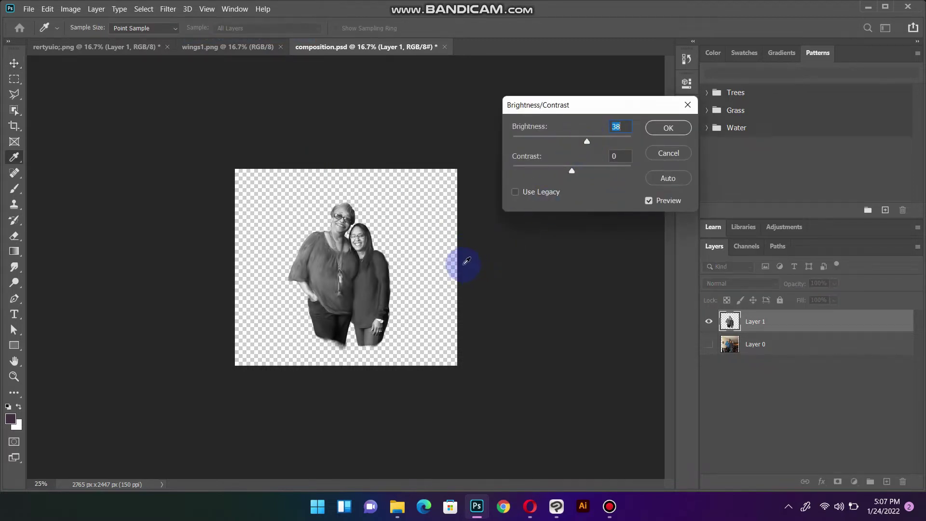
key("ctrl+plus")
key("ctrl+plus")
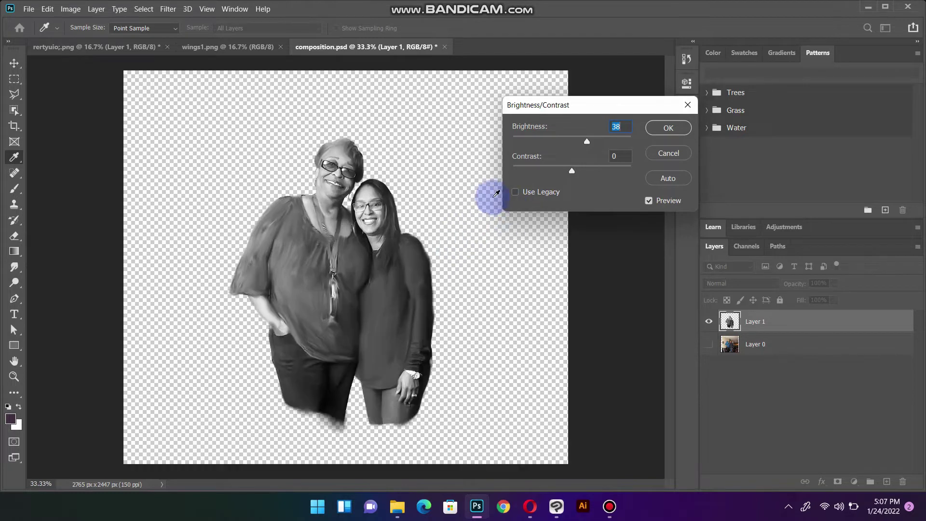
left_click_drag(591, 143, 595, 141)
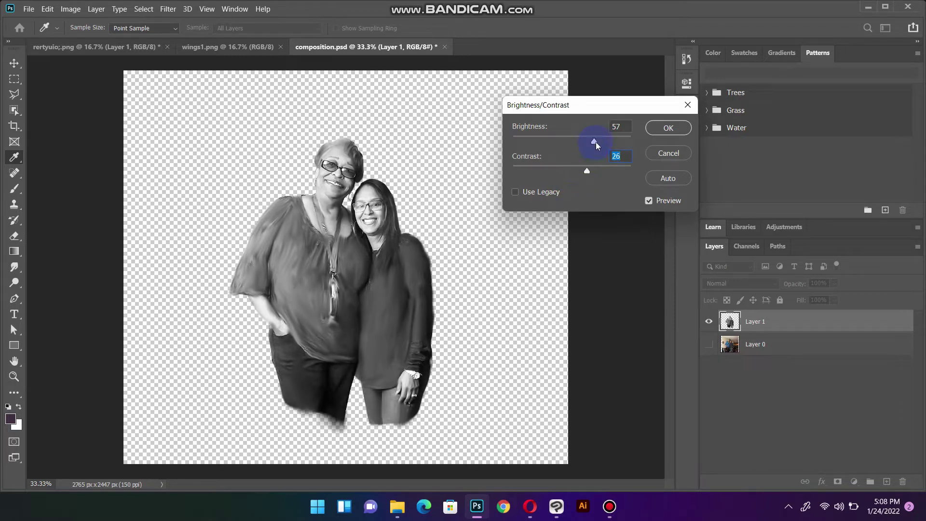
left_click(676, 133)
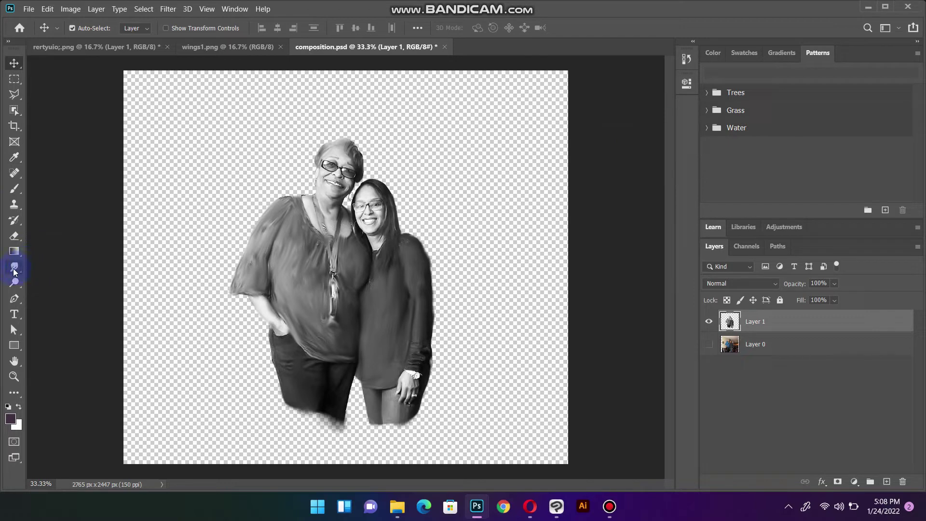
left_click(15, 283)
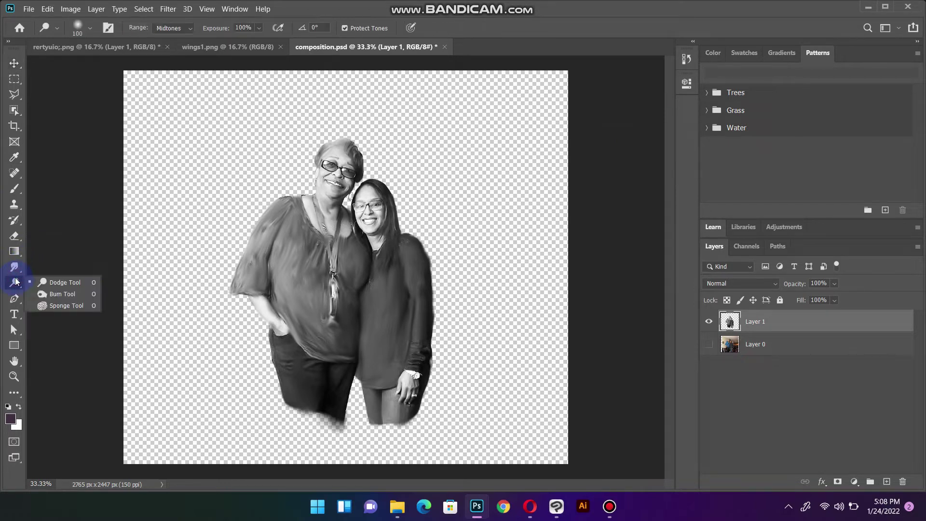
Step: With a smaller Burn brush at 26% exposure, darken the blouse, sleeve, shoulder and chest
left_click(62, 294)
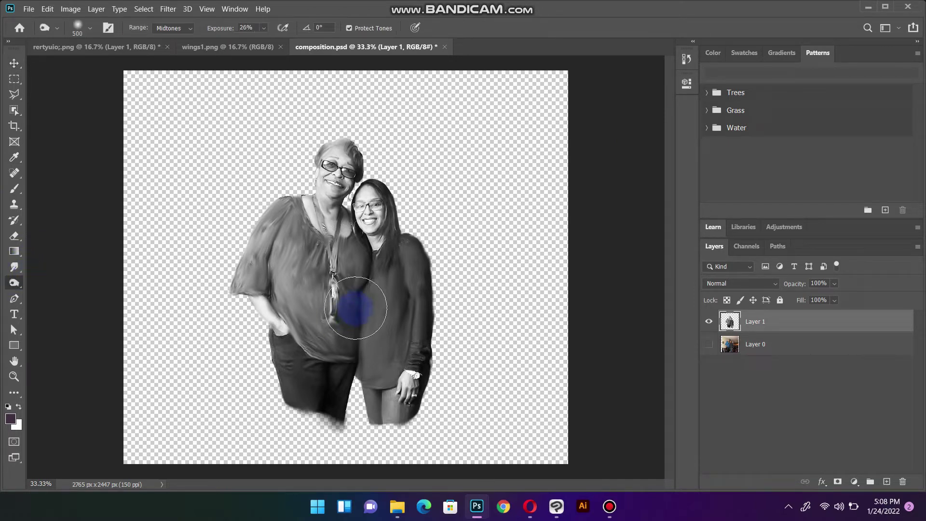
key("bracketleft")
key("bracketleft")
key("bracketleft")
key("bracketleft")
mouse_move(358, 295)
left_mouse_down()
mouse_move(355, 359)
mouse_move(354, 308)
mouse_move(368, 270)
mouse_move(402, 259)
mouse_move(407, 242)
mouse_move(428, 289)
mouse_move(425, 372)
mouse_move(397, 436)
mouse_move(378, 389)
mouse_move(372, 434)
left_mouse_up()
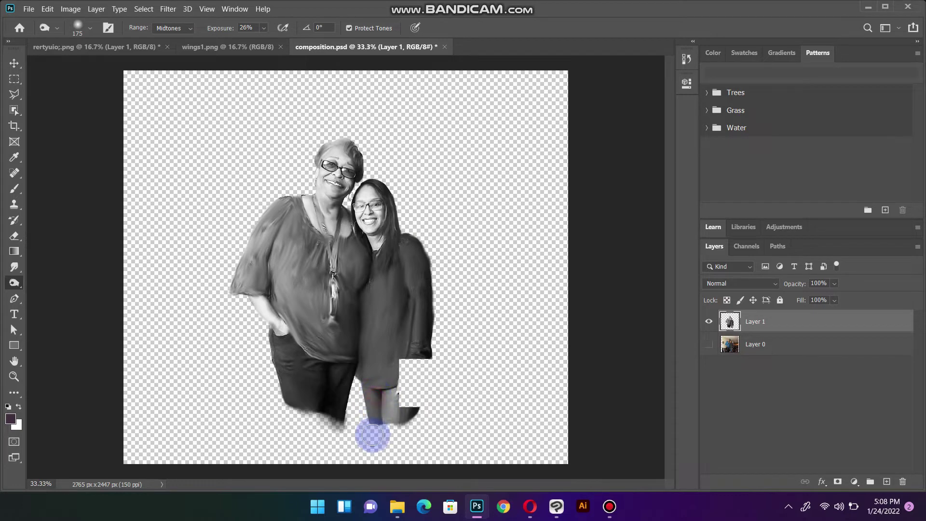
mouse_move(259, 224)
left_mouse_down()
mouse_move(269, 299)
mouse_move(284, 214)
mouse_move(275, 279)
mouse_move(271, 252)
mouse_move(306, 305)
mouse_move(289, 359)
mouse_move(331, 455)
left_mouse_up()
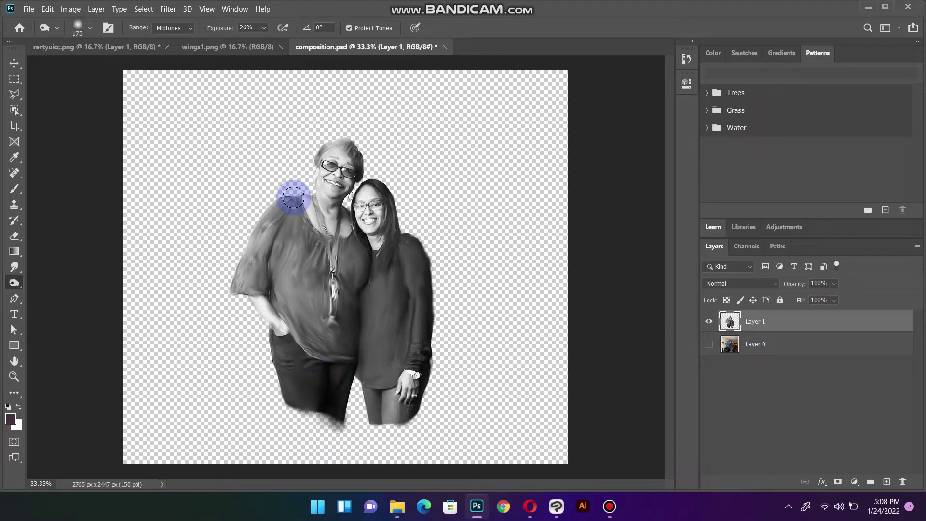
mouse_move(293, 196)
left_mouse_down()
mouse_move(320, 206)
mouse_move(354, 248)
mouse_move(354, 284)
left_mouse_up()
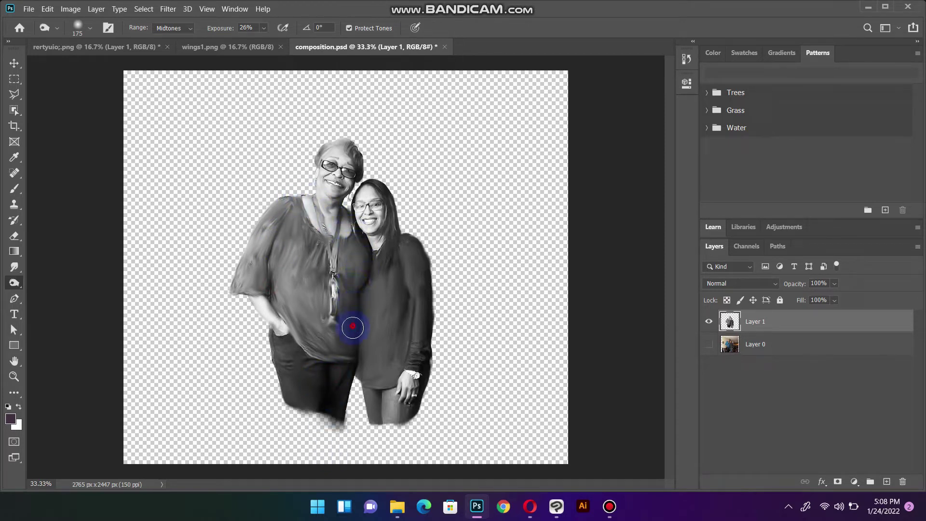
left_click_drag(353, 327, 350, 346)
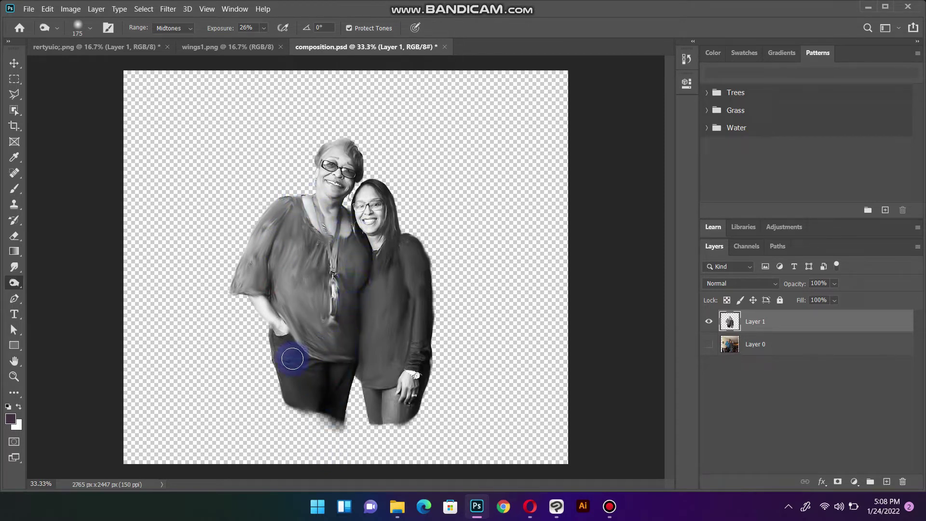
left_click(15, 283)
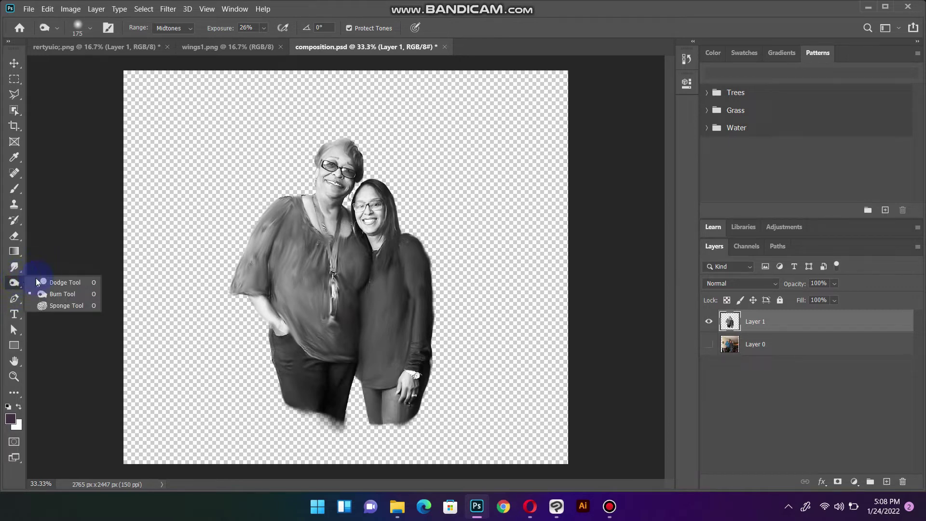
Step: Dodge at 100% exposure over both women's shoulders, arms, chest, legs and the area between them
left_click(54, 284)
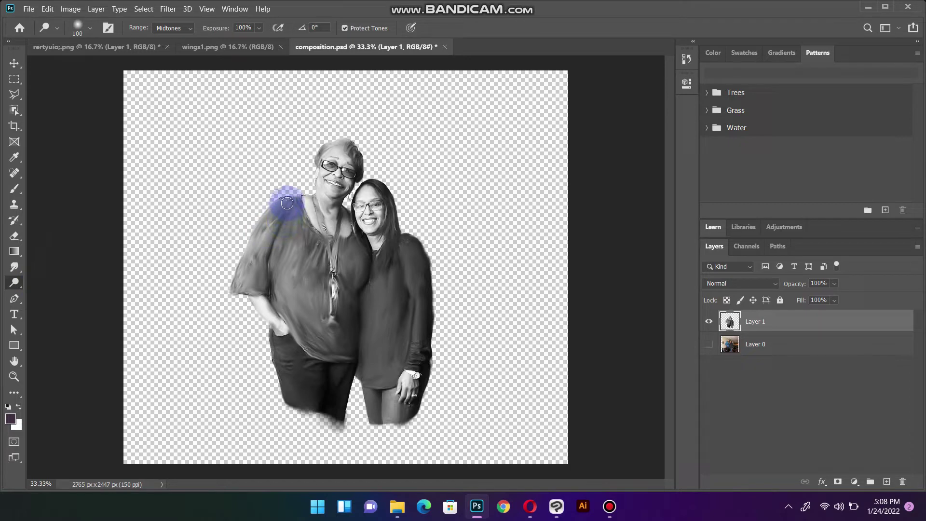
mouse_move(284, 199)
left_mouse_down()
mouse_move(252, 171)
mouse_move(233, 285)
mouse_move(242, 270)
mouse_move(310, 287)
mouse_move(304, 331)
mouse_move(320, 352)
mouse_move(296, 337)
mouse_move(273, 339)
mouse_move(302, 428)
mouse_move(346, 387)
mouse_move(337, 437)
mouse_move(346, 378)
mouse_move(337, 441)
mouse_move(342, 380)
mouse_move(376, 391)
mouse_move(367, 405)
mouse_move(373, 383)
mouse_move(392, 374)
mouse_move(372, 371)
left_mouse_up()
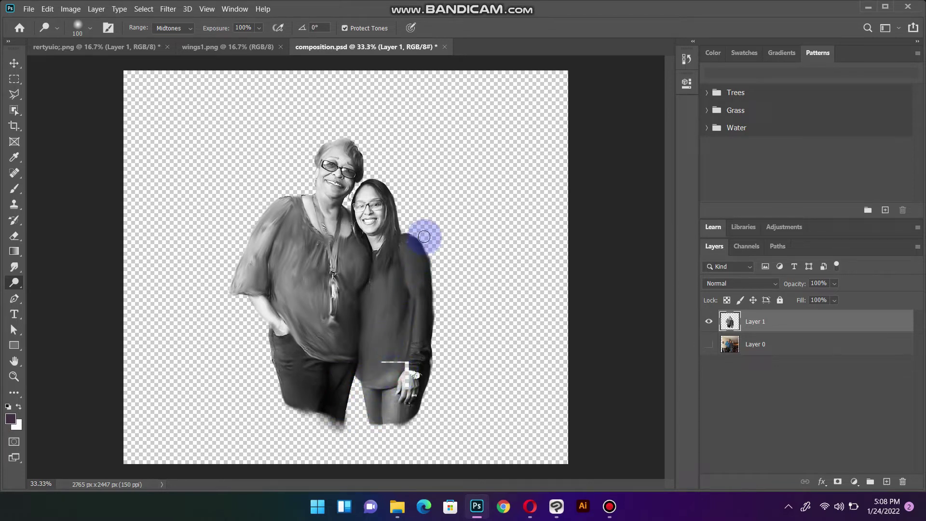
mouse_move(424, 238)
left_mouse_down()
mouse_move(416, 245)
mouse_move(429, 283)
mouse_move(427, 345)
mouse_move(425, 261)
mouse_move(402, 195)
mouse_move(316, 244)
mouse_move(360, 254)
mouse_move(356, 242)
mouse_move(360, 307)
left_mouse_up()
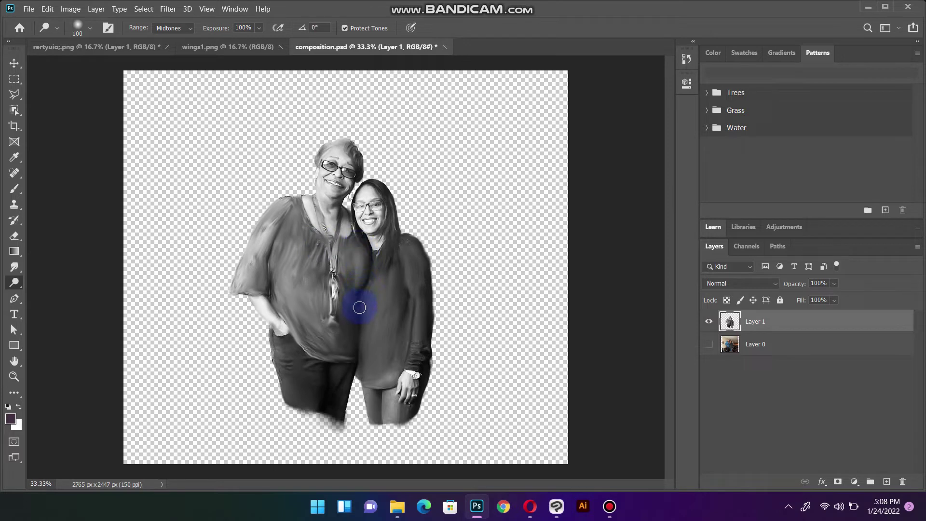
mouse_move(358, 343)
left_mouse_down()
mouse_move(334, 437)
mouse_move(279, 424)
mouse_move(279, 408)
mouse_move(256, 403)
mouse_move(210, 416)
mouse_move(269, 377)
mouse_move(283, 392)
mouse_move(289, 432)
mouse_move(261, 409)
mouse_move(244, 326)
mouse_move(250, 261)
mouse_move(285, 196)
mouse_move(295, 200)
mouse_move(258, 205)
mouse_move(253, 240)
mouse_move(223, 293)
mouse_move(232, 302)
mouse_move(302, 175)
mouse_move(306, 341)
mouse_move(424, 248)
mouse_move(436, 265)
mouse_move(383, 181)
mouse_move(411, 227)
mouse_move(399, 248)
mouse_move(392, 206)
mouse_move(512, 337)
mouse_move(633, 389)
left_mouse_up()
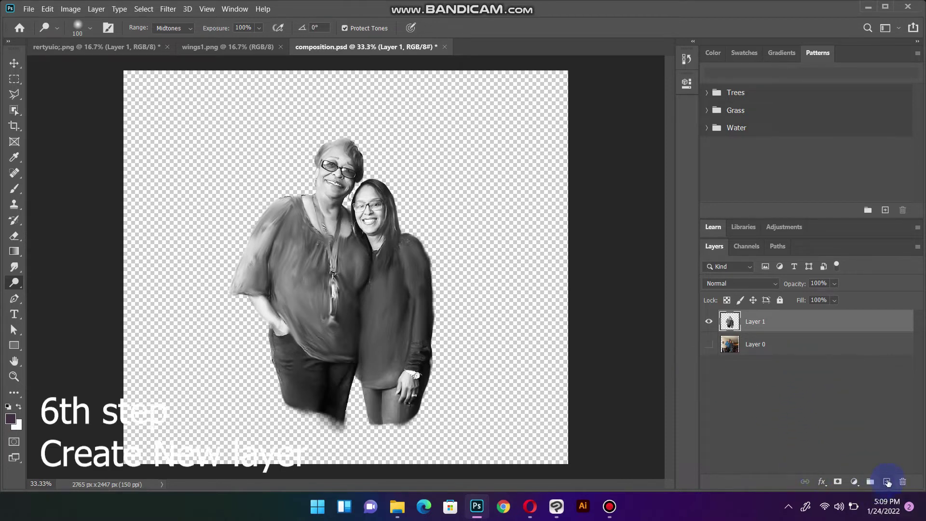
Step: Add new layers, delete the hidden original Layer 0, and move Layer 1 above Layers 2 and 3
left_click(888, 482)
left_click(888, 482)
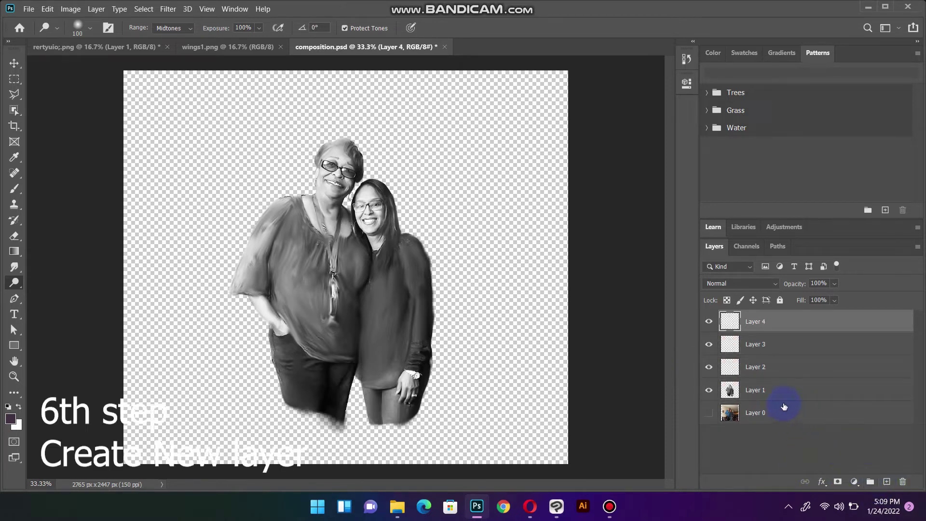
left_click(779, 415)
key("Delete")
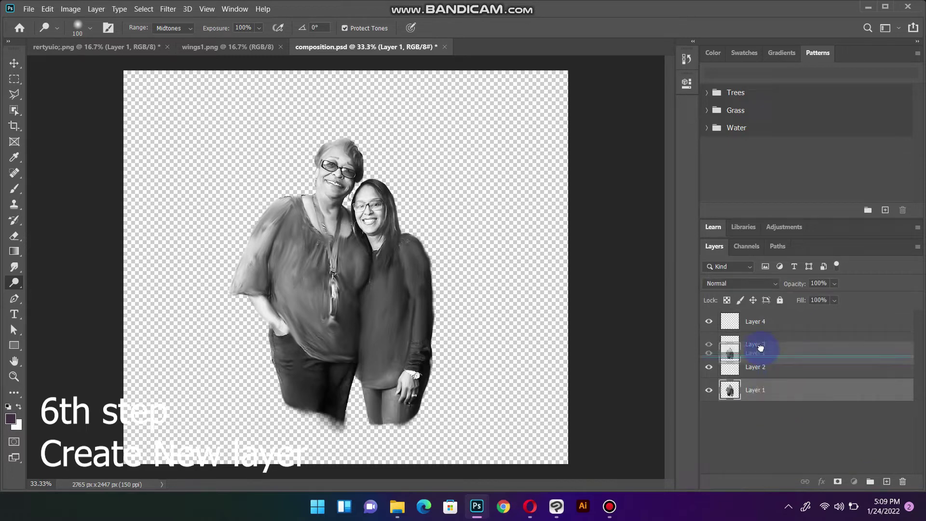
left_click_drag(770, 394, 767, 340)
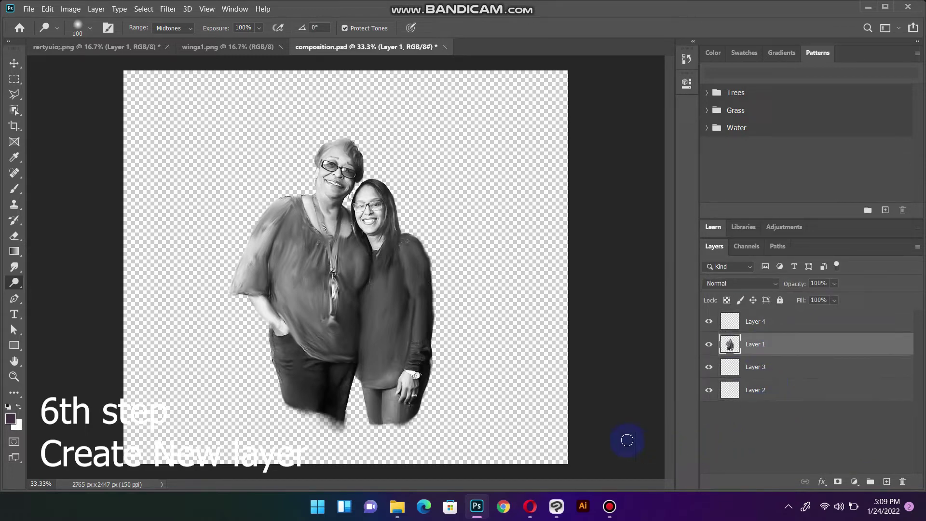
left_click(768, 390)
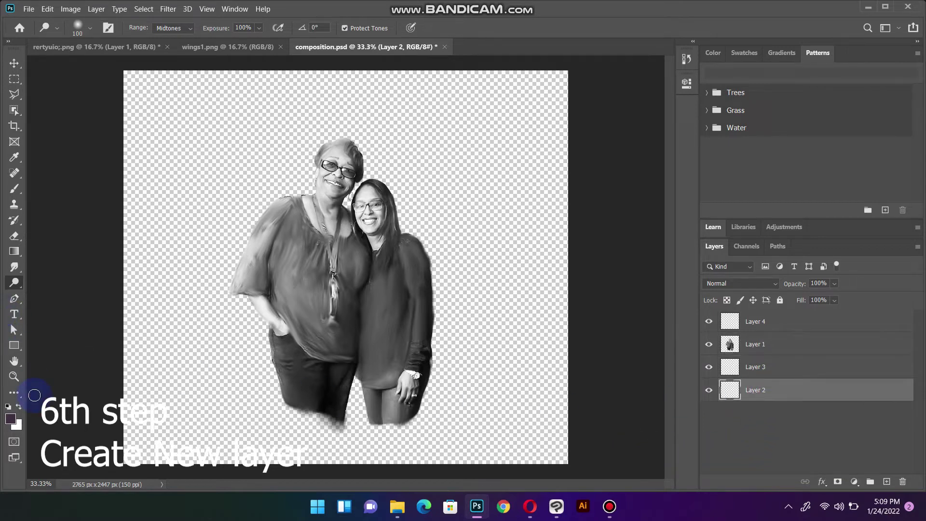
Step: Fill all of Layer 2 with light grey f0f0f0, deselect, and save the composition
left_click(11, 416)
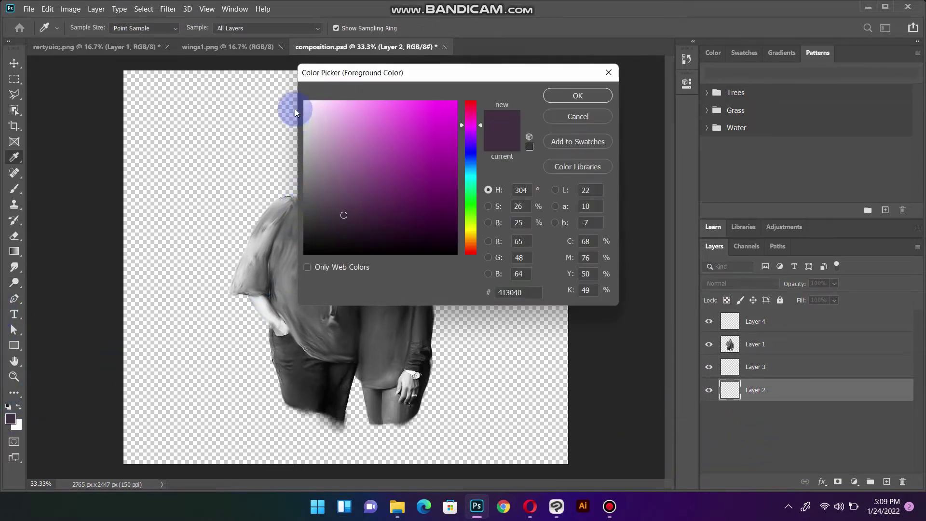
left_click_drag(304, 116, 300, 110)
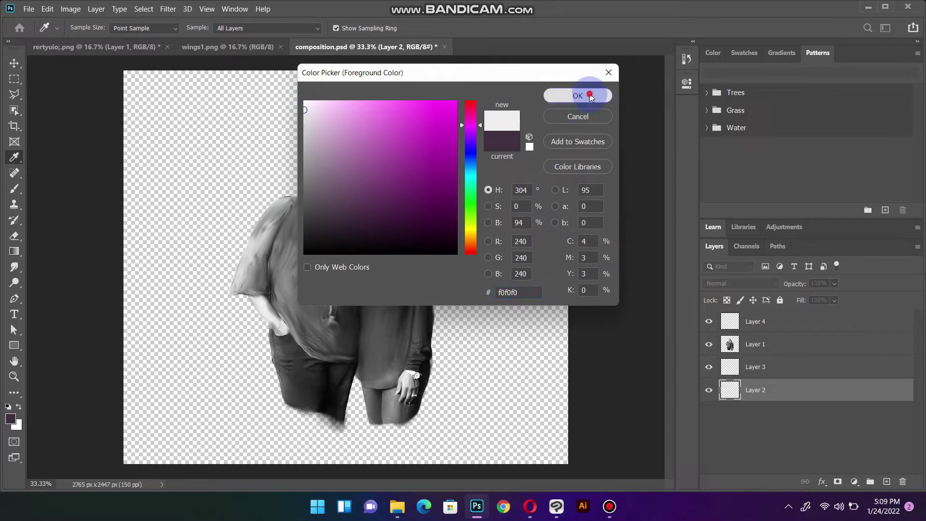
left_click(577, 95)
key("o")
key("ctrl+a")
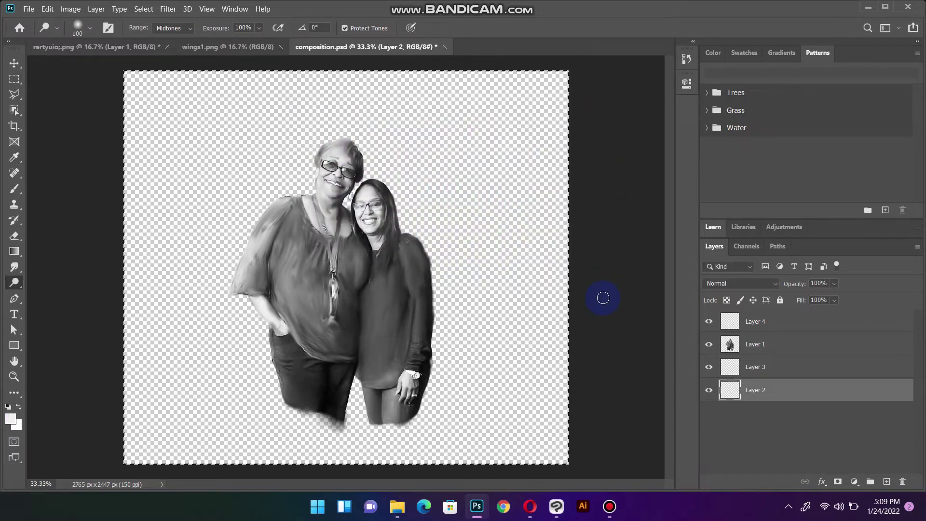
key("alt+BackSpace")
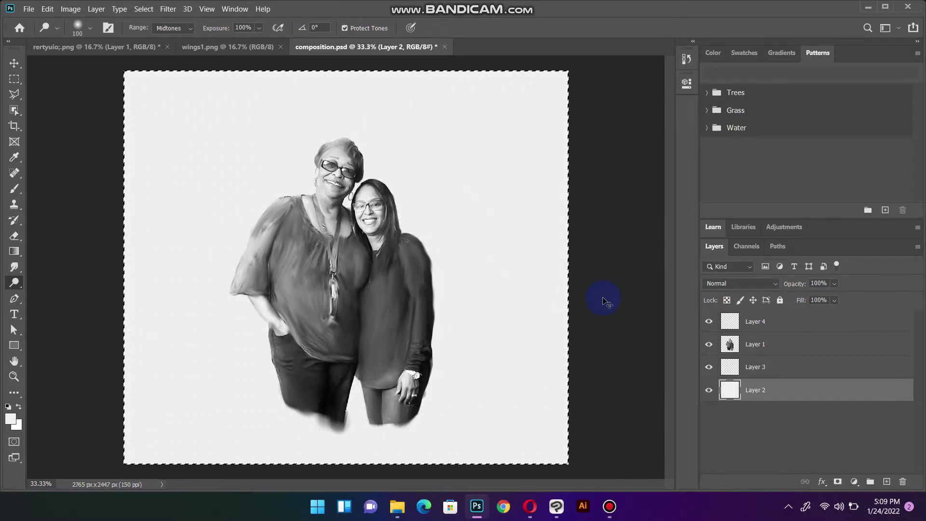
key("ctrl+d")
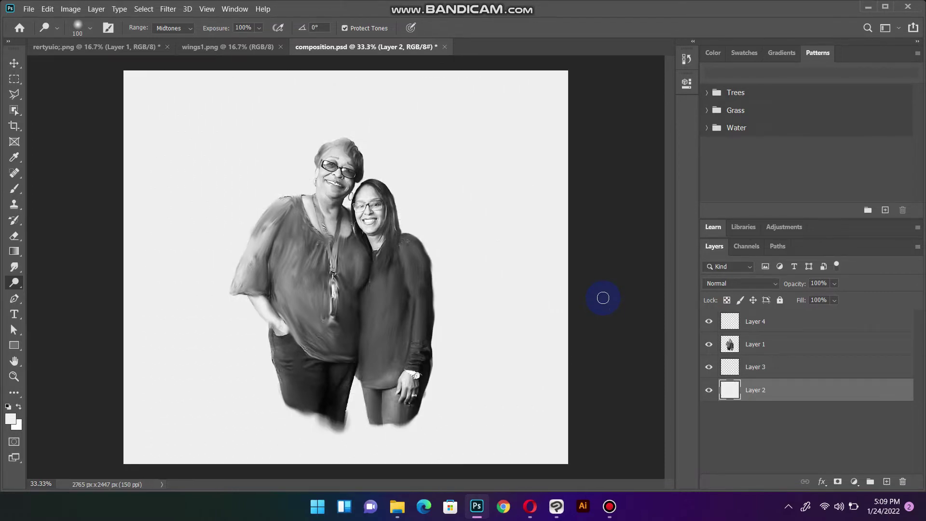
key("ctrl+s")
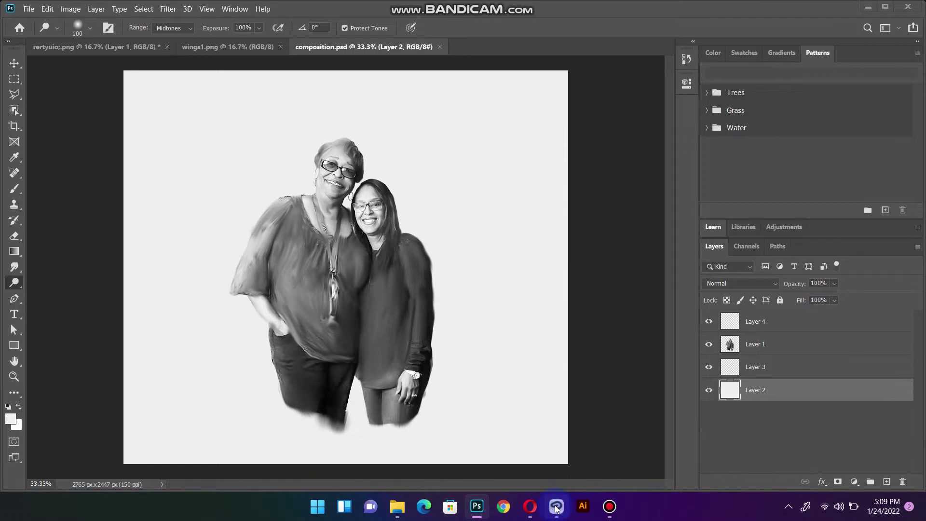
mouse_move(556, 506)
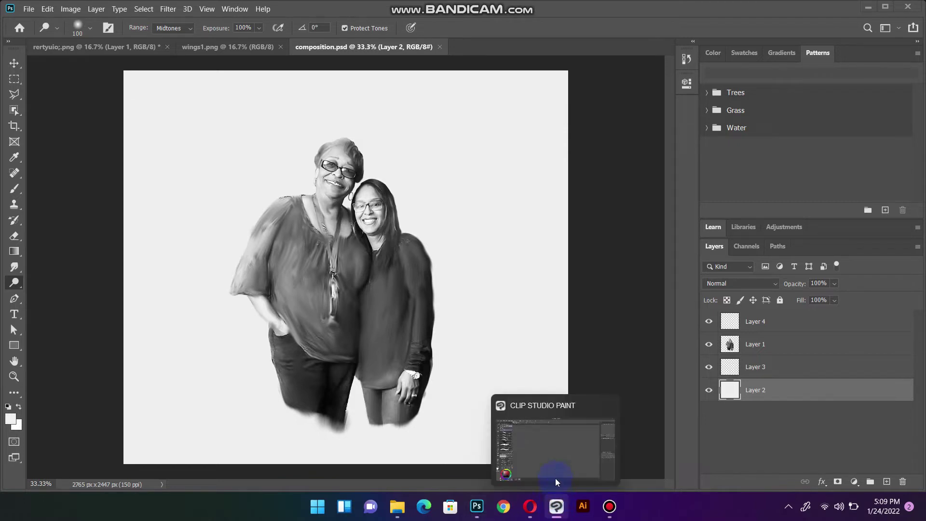
Step: In Clip Studio Paint, start opening a document and browse to the New Volume (E:) drive
left_click(557, 481)
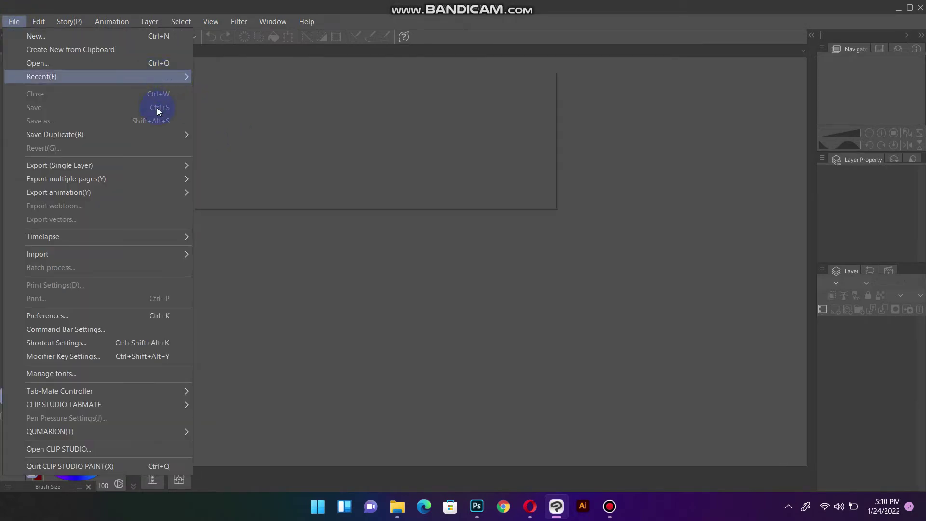
left_click(97, 62)
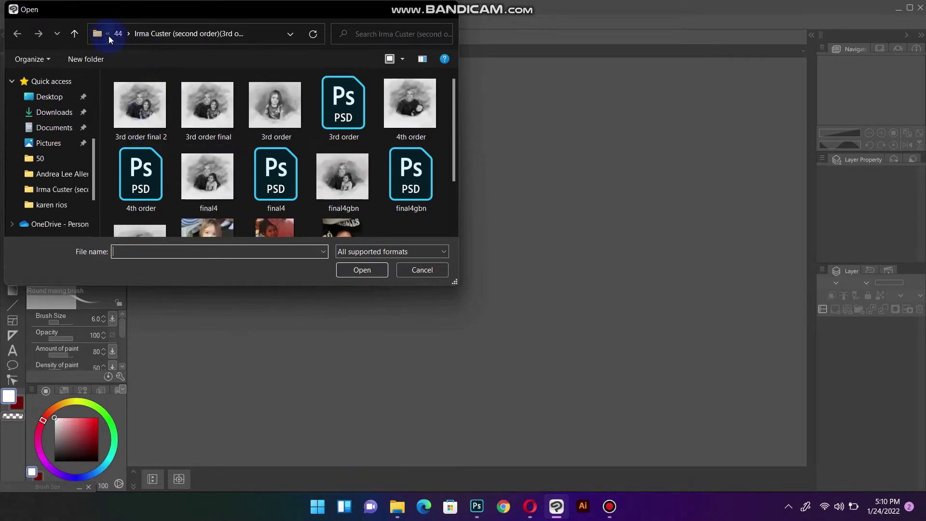
left_click(97, 35)
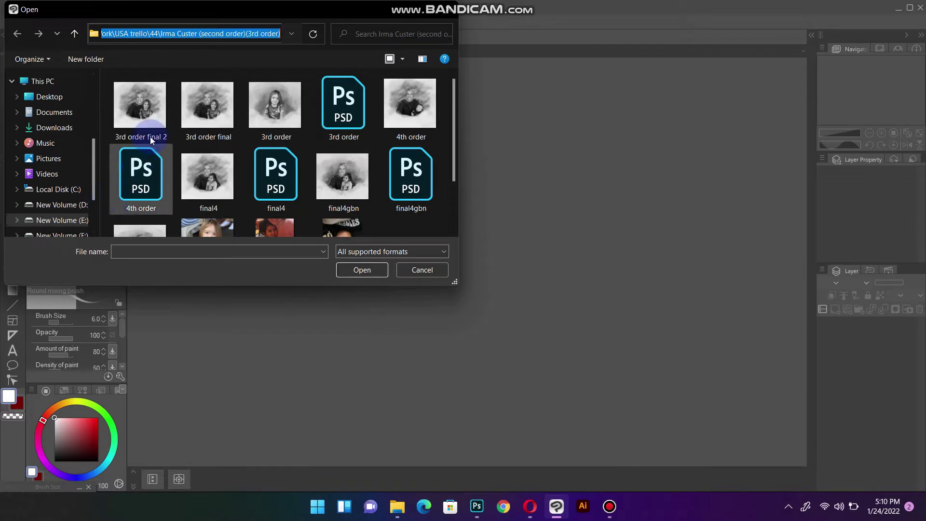
scroll(73, 188, "down", 1)
scroll(70, 191, "down", 1)
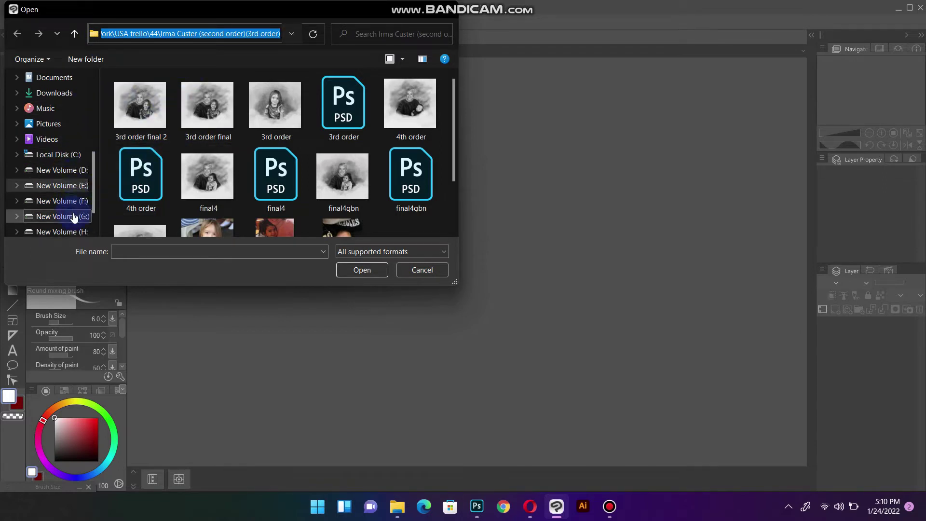
left_click(68, 192)
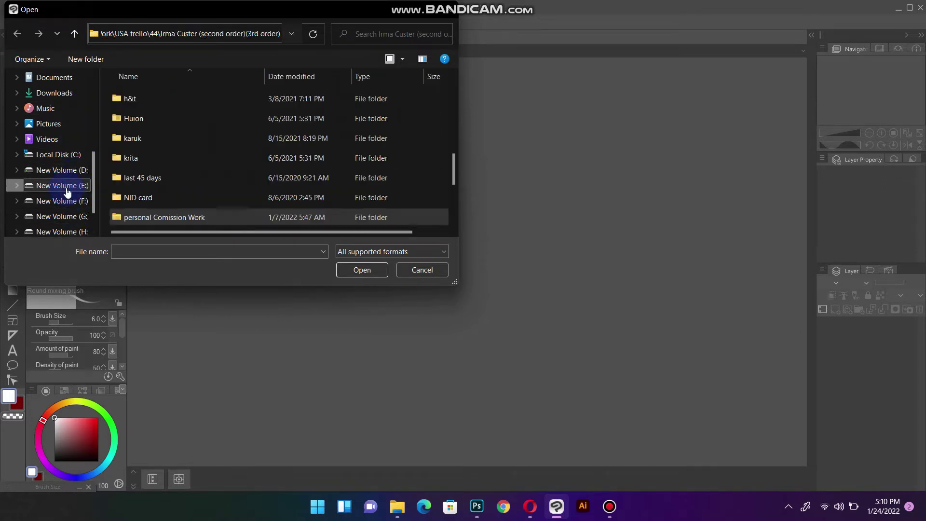
left_click(161, 155)
Step: Open composition.psd from the client folder in Comission Work\USA trello\52
scroll(155, 201, "down", 3)
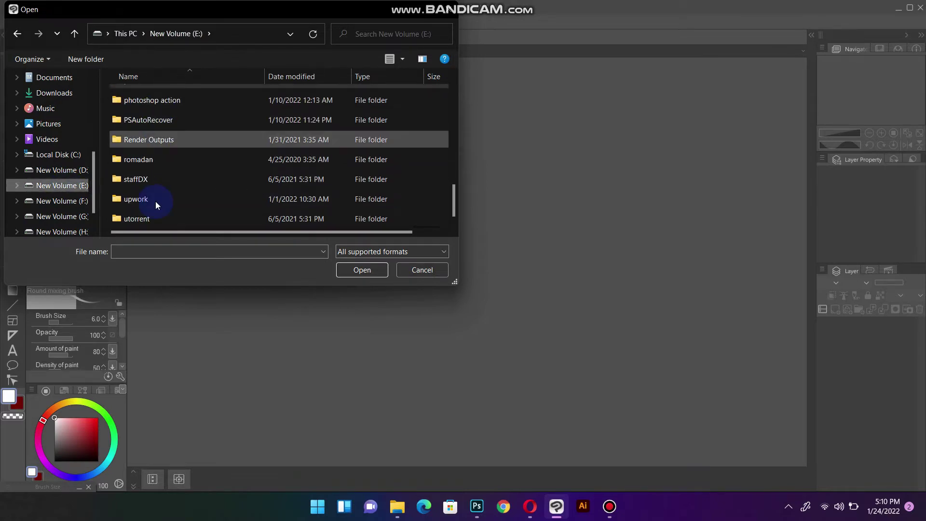
scroll(165, 133, "up", 1)
double_click(164, 135)
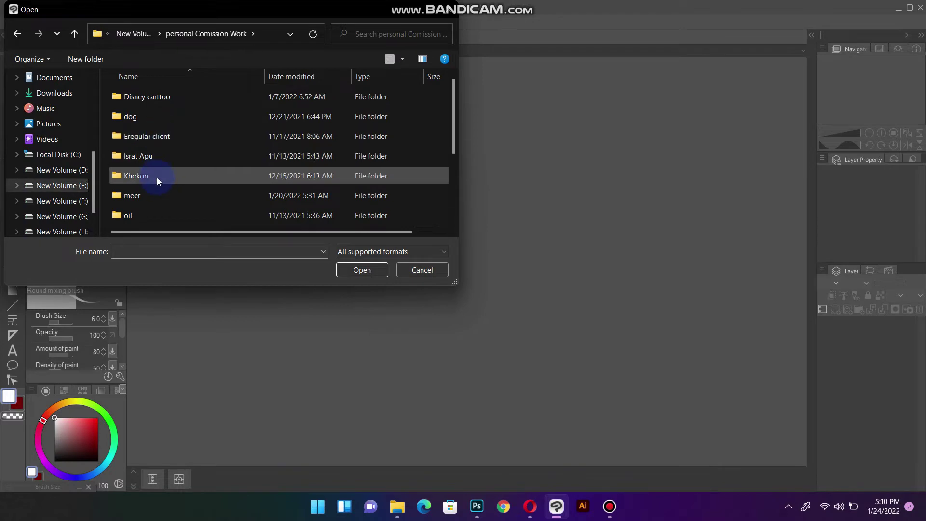
scroll(158, 184, "down", 2)
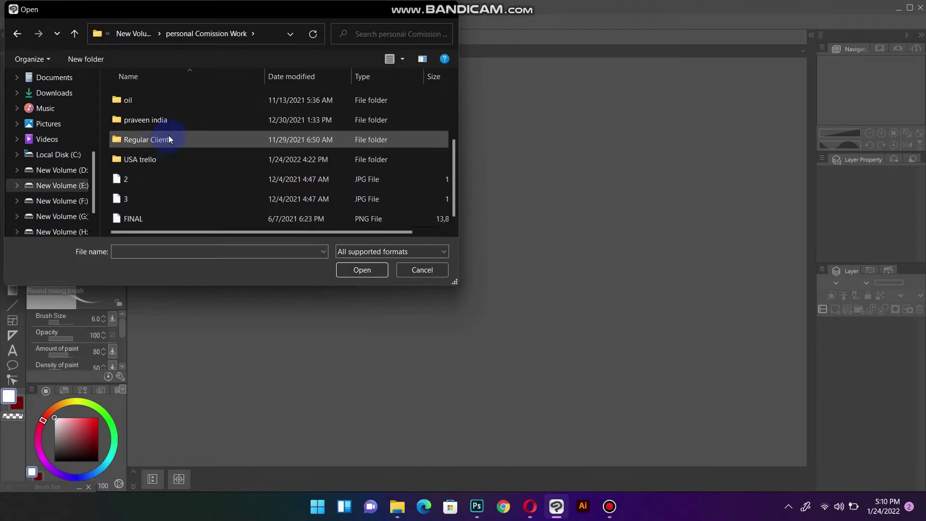
double_click(155, 157)
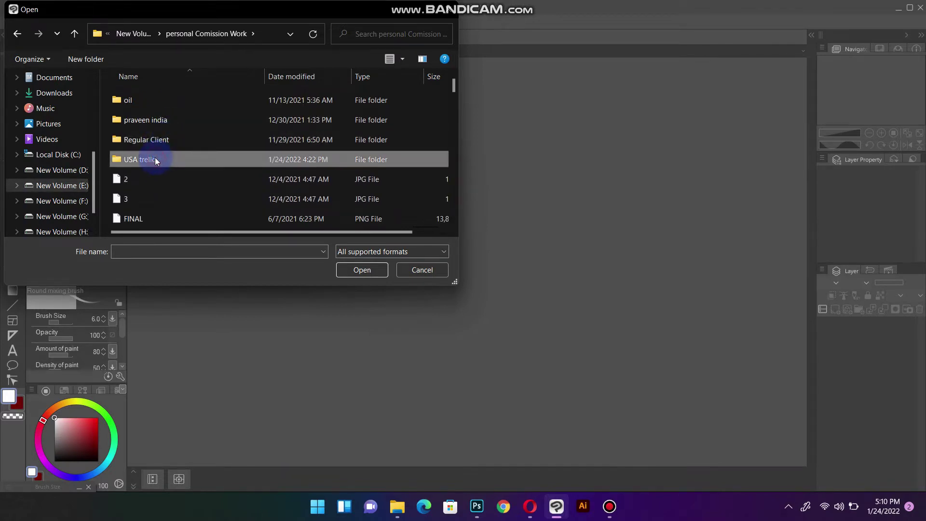
scroll(174, 156, "down", 3)
scroll(185, 166, "down", 10)
scroll(203, 168, "down", 5)
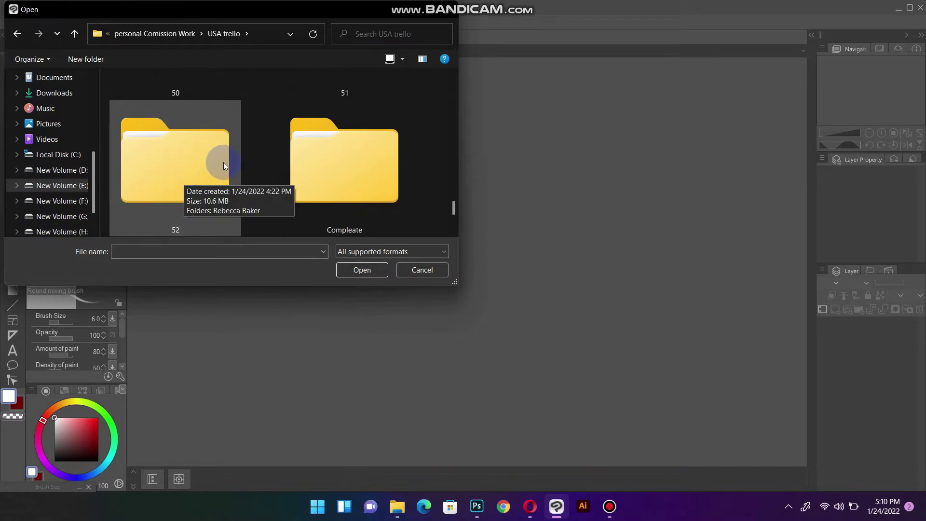
double_click(155, 162)
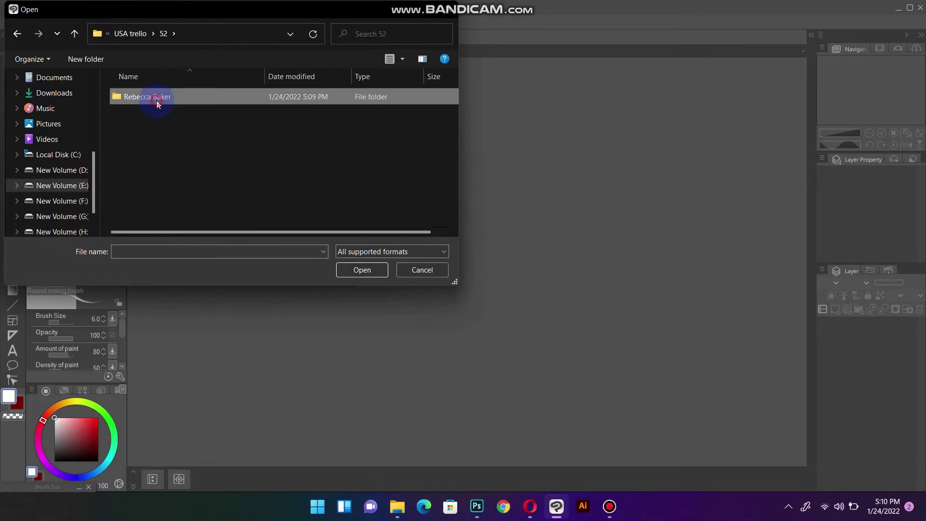
double_click(155, 99)
double_click(155, 112)
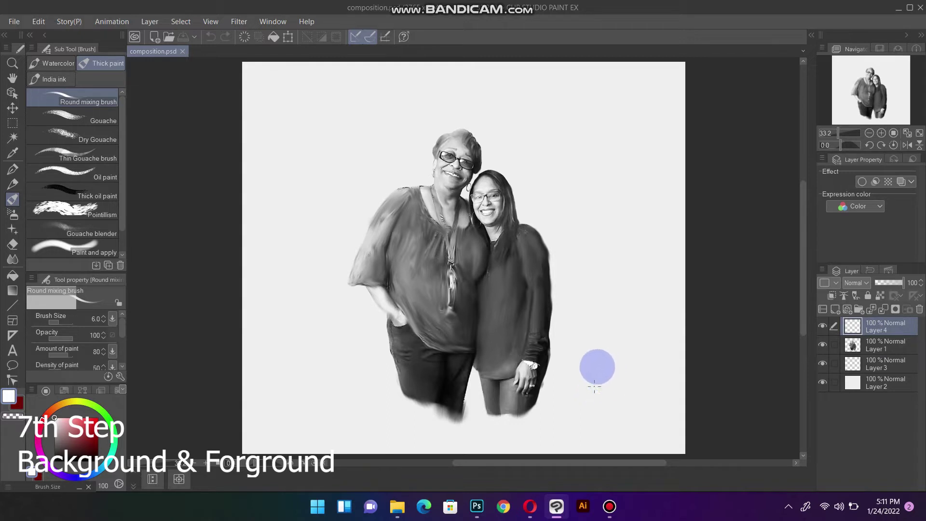
Step: Switch to the textured pencil and paint a white stroke beside the right hand and leg
key("i")
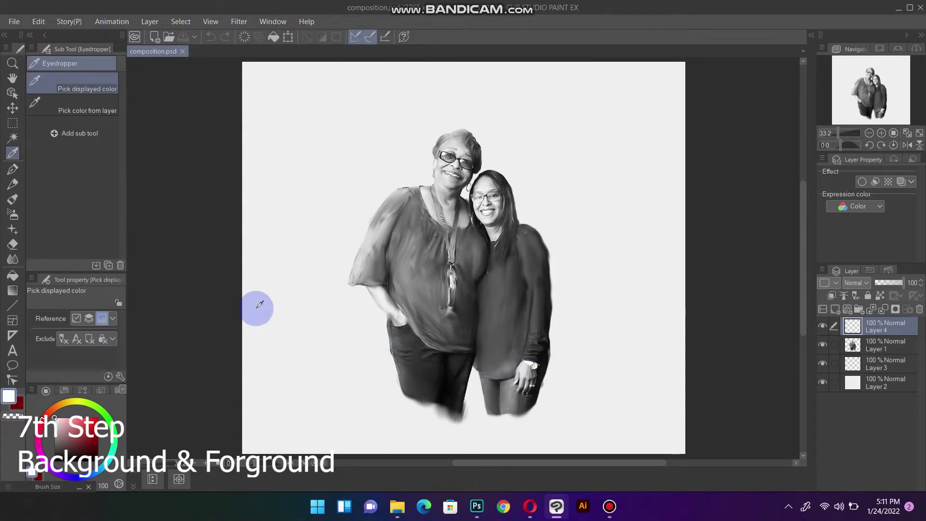
key("b")
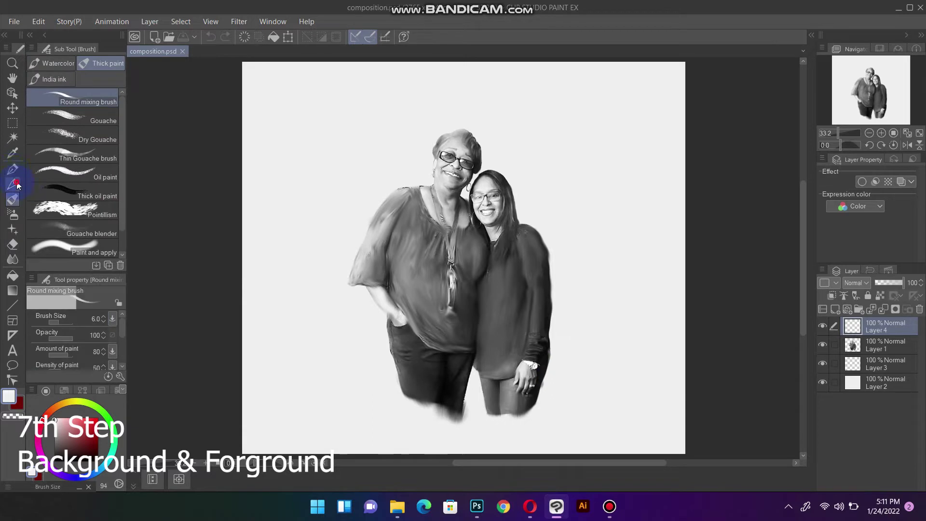
key("p")
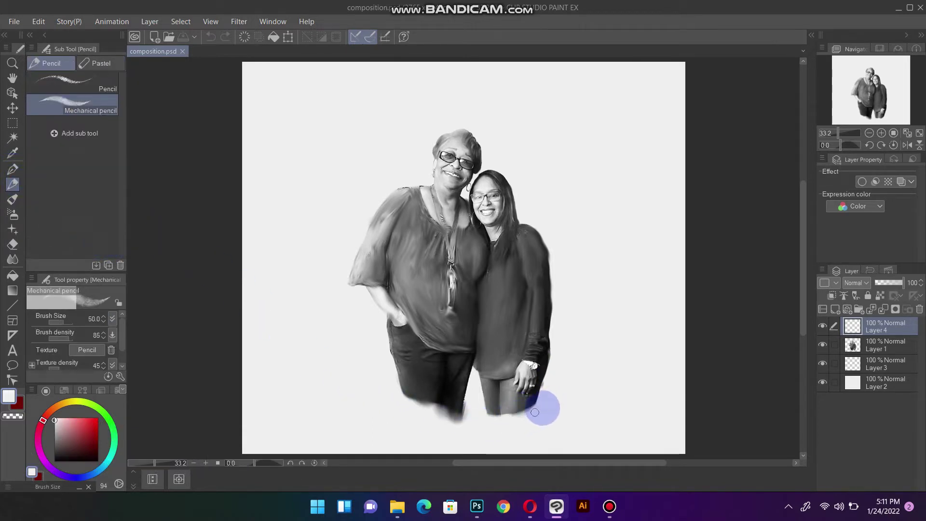
left_click_drag(527, 400, 537, 402)
Step: At brush size 400, paint white haze around and below both women's legs
key("bracketright")
key("bracketright")
key("bracketright")
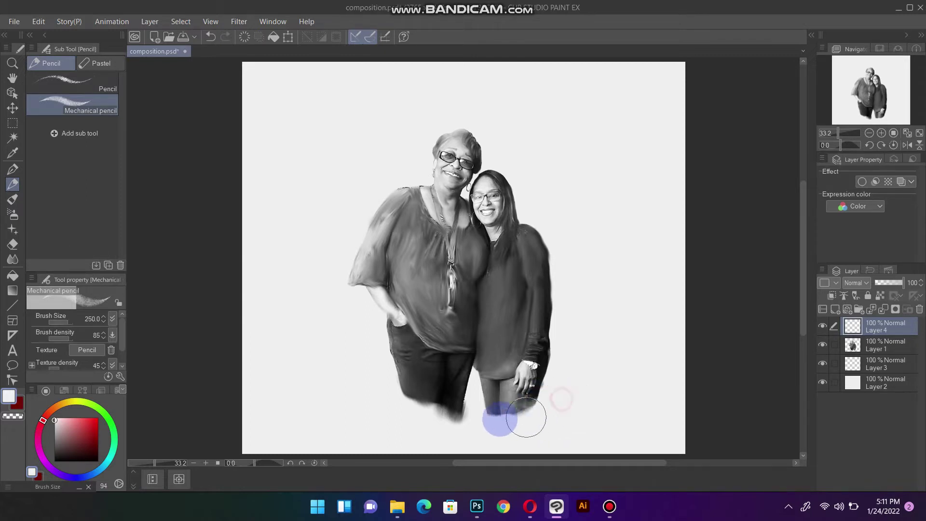
left_click_drag(459, 420, 359, 371)
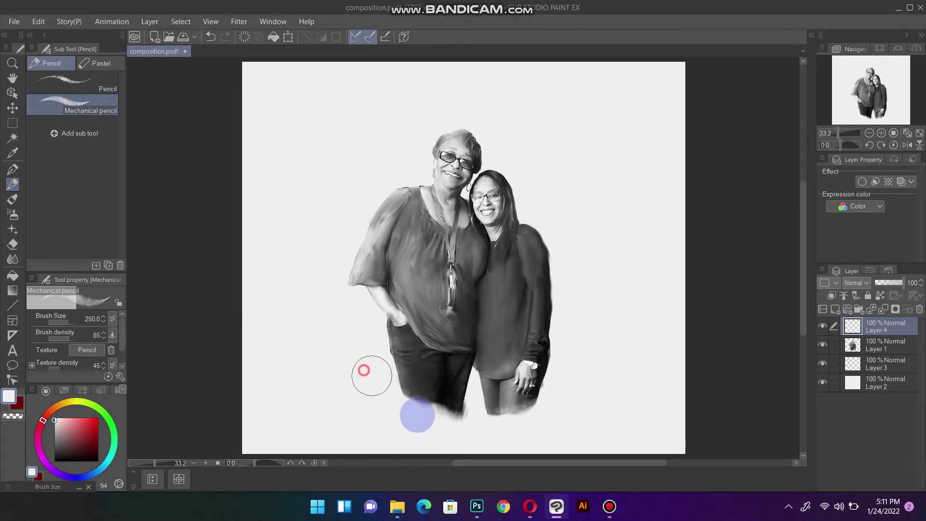
left_click_drag(449, 422, 496, 419)
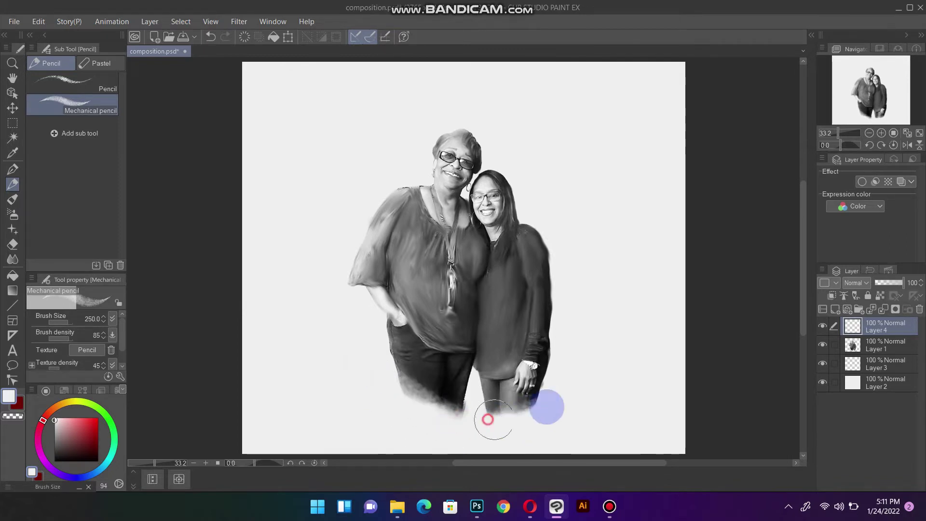
left_click_drag(579, 374, 591, 366)
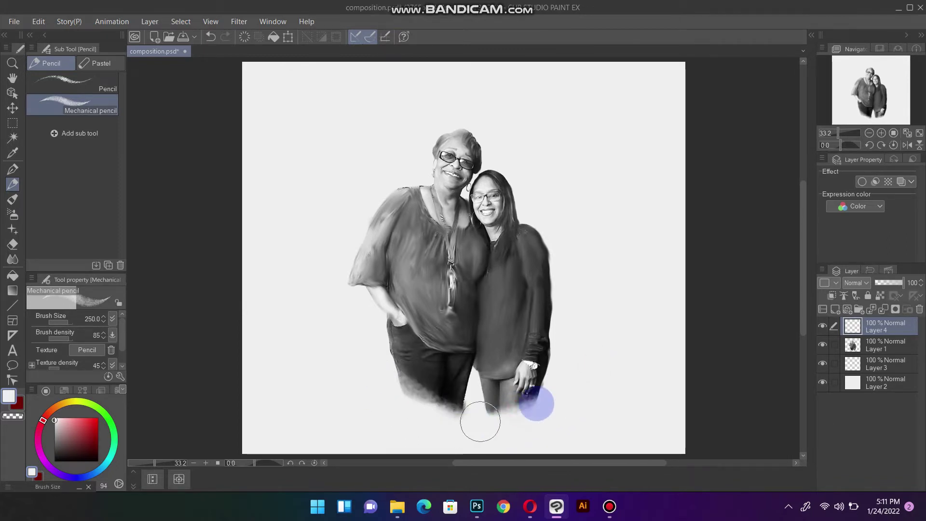
left_click(575, 372)
left_click(558, 396)
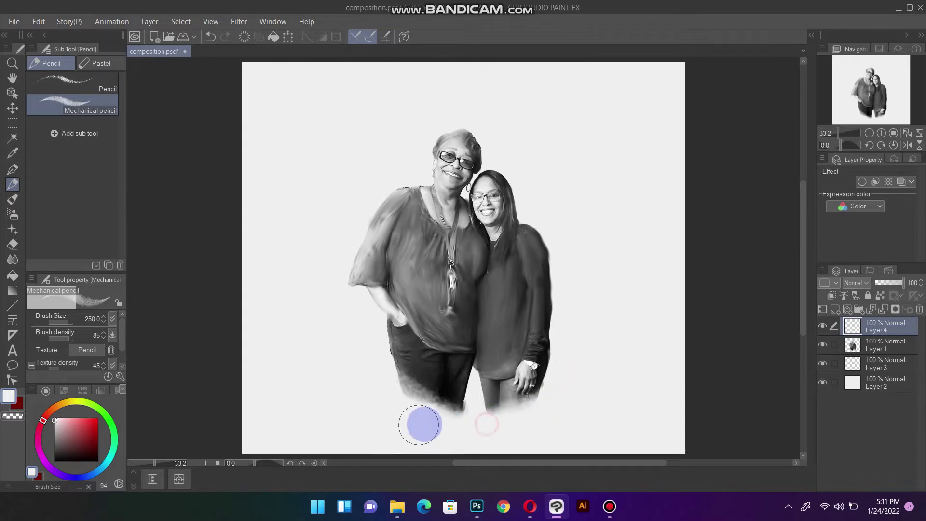
mouse_move(488, 422)
left_mouse_down()
mouse_move(423, 412)
mouse_move(581, 387)
left_mouse_up()
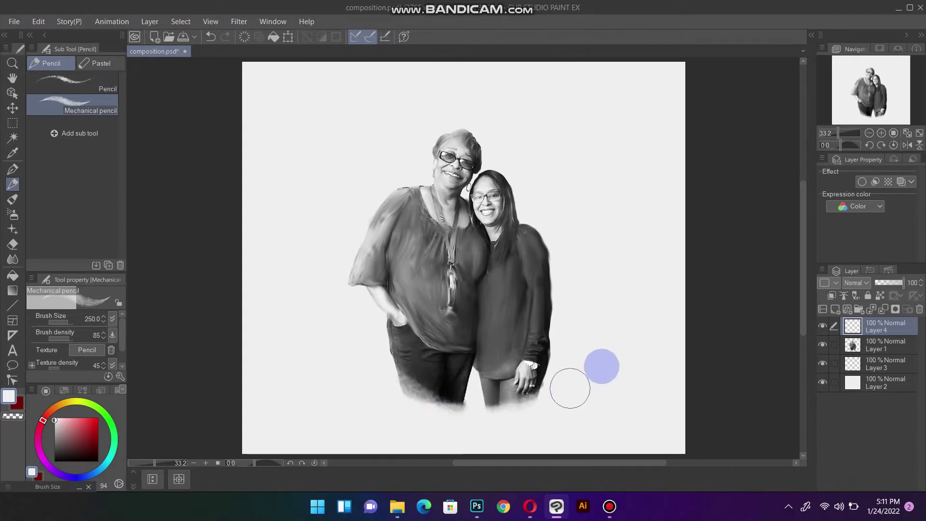
left_click(870, 367)
Step: On Layer 3, paint dark grey smoke at pencil size 800, then lighten its right edge with white
left_click(54, 452)
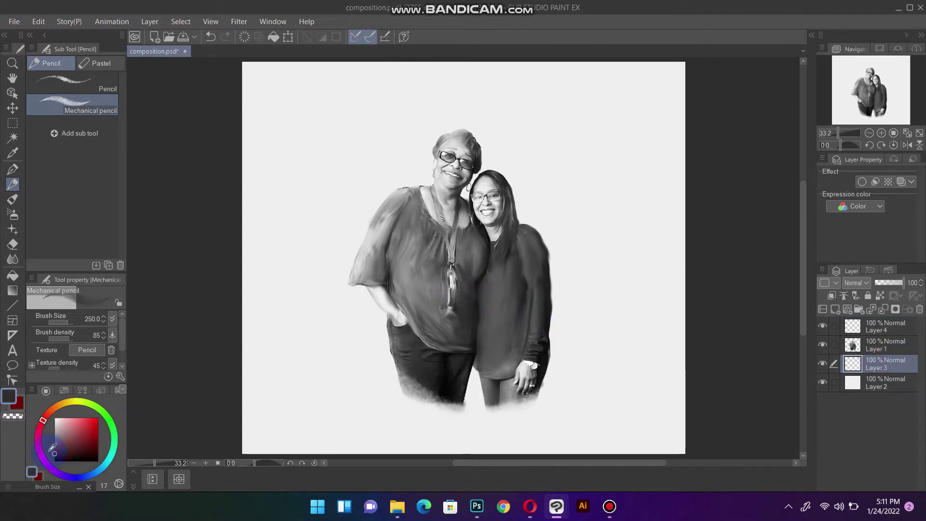
mouse_move(392, 300)
left_mouse_down()
mouse_move(370, 314)
mouse_move(569, 310)
mouse_move(590, 289)
mouse_move(444, 93)
mouse_move(487, 104)
mouse_move(496, 155)
mouse_move(471, 171)
mouse_move(603, 250)
mouse_move(523, 170)
mouse_move(588, 206)
mouse_move(434, 159)
mouse_move(393, 207)
mouse_move(391, 307)
mouse_move(331, 362)
mouse_move(620, 355)
mouse_move(372, 371)
mouse_move(548, 228)
mouse_move(524, 178)
mouse_move(480, 145)
mouse_move(374, 169)
mouse_move(349, 157)
mouse_move(316, 266)
mouse_move(585, 259)
mouse_move(574, 309)
mouse_move(545, 330)
mouse_move(476, 369)
mouse_move(446, 373)
mouse_move(391, 312)
mouse_move(533, 186)
mouse_move(526, 176)
mouse_move(558, 103)
mouse_move(541, 114)
mouse_move(356, 124)
mouse_move(319, 189)
mouse_move(579, 175)
mouse_move(599, 280)
mouse_move(410, 292)
mouse_move(389, 307)
mouse_move(542, 306)
mouse_move(558, 197)
mouse_move(599, 290)
mouse_move(410, 313)
left_mouse_up()
left_click(55, 418)
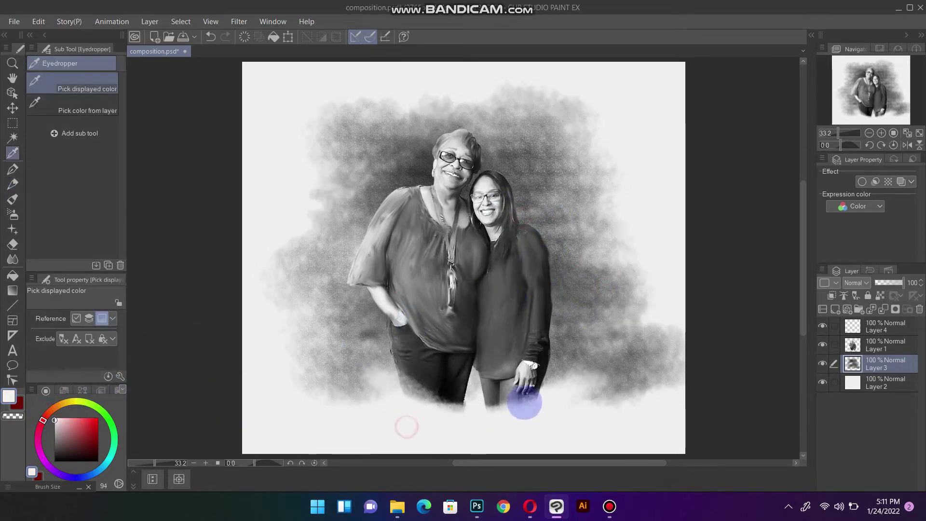
mouse_move(661, 338)
left_mouse_down()
mouse_move(663, 384)
mouse_move(661, 320)
mouse_move(600, 293)
mouse_move(512, 149)
mouse_move(382, 145)
mouse_move(399, 137)
mouse_move(244, 364)
mouse_move(366, 368)
mouse_move(312, 351)
mouse_move(413, 317)
mouse_move(643, 371)
mouse_move(548, 405)
mouse_move(609, 377)
left_mouse_up()
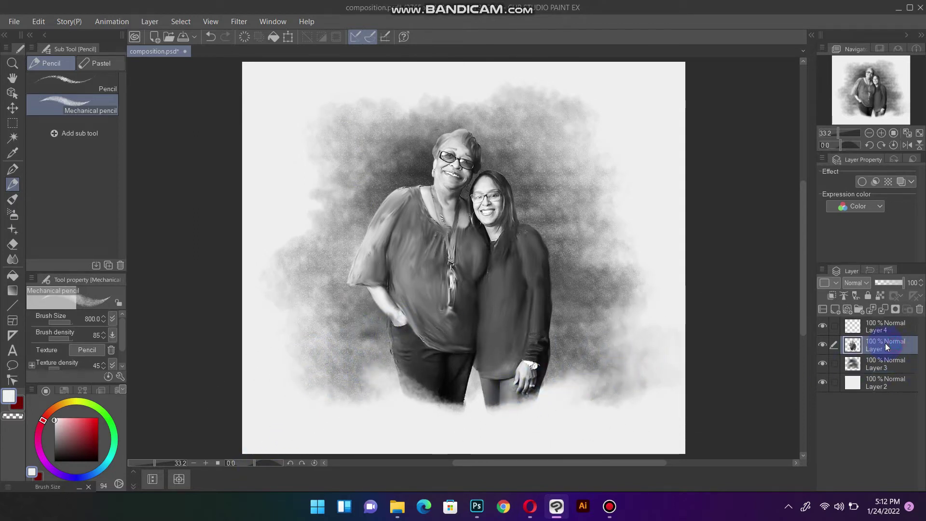
Step: On Layer 1, set the Round mixing brush to size 40 and zoom in on the hand and watch
mouse_move(486, 300)
left_mouse_down()
mouse_move(471, 321)
mouse_move(450, 310)
mouse_move(477, 316)
left_mouse_up()
key("bracketleft")
key("bracketleft")
key("bracketleft")
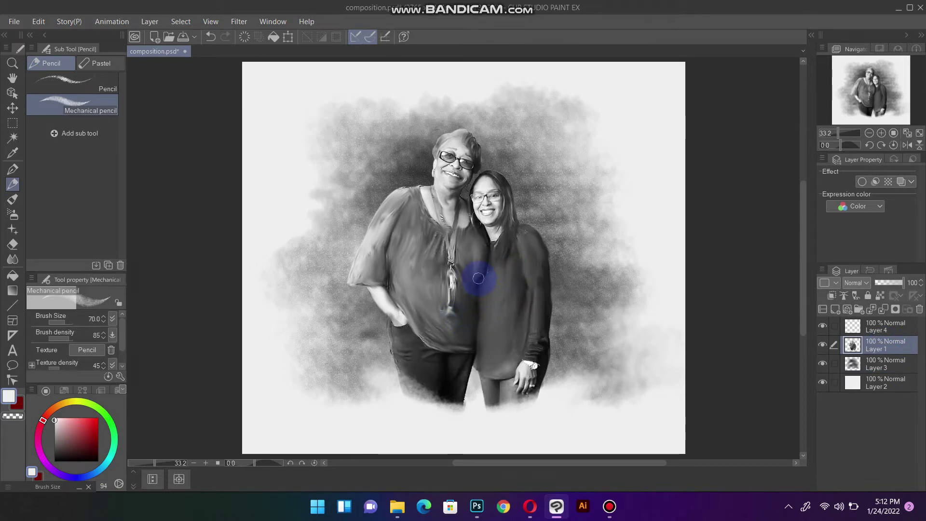
key("bracketleft")
key("bracketleft")
key("bracketleft")
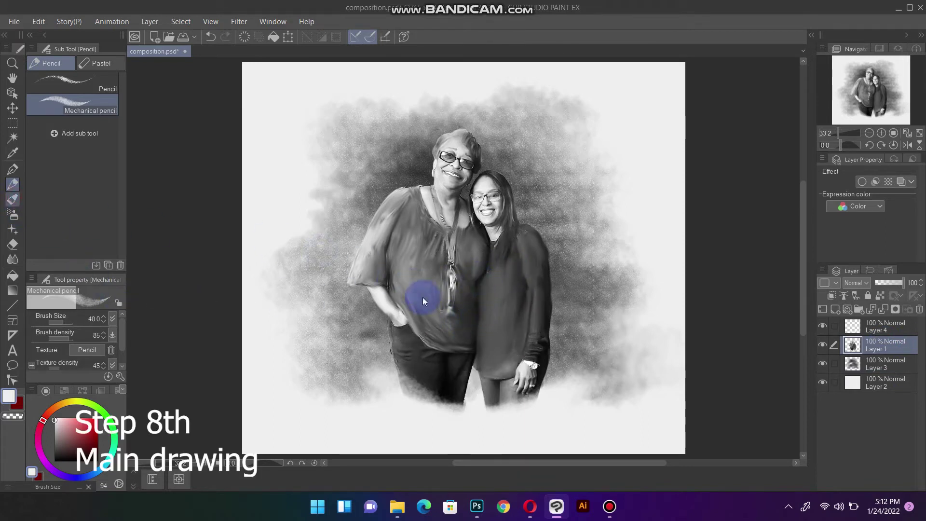
key("b")
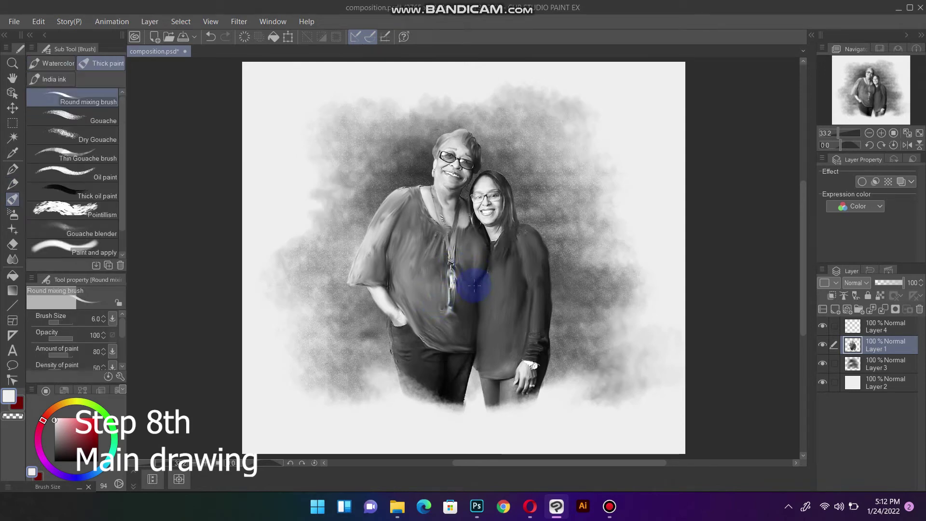
scroll(492, 284, "up", 2)
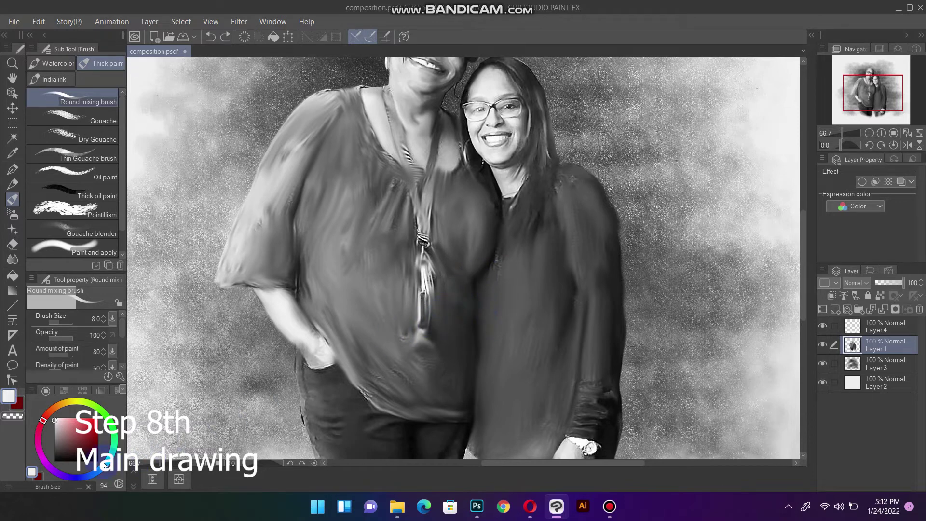
scroll(450, 330, "up", 1)
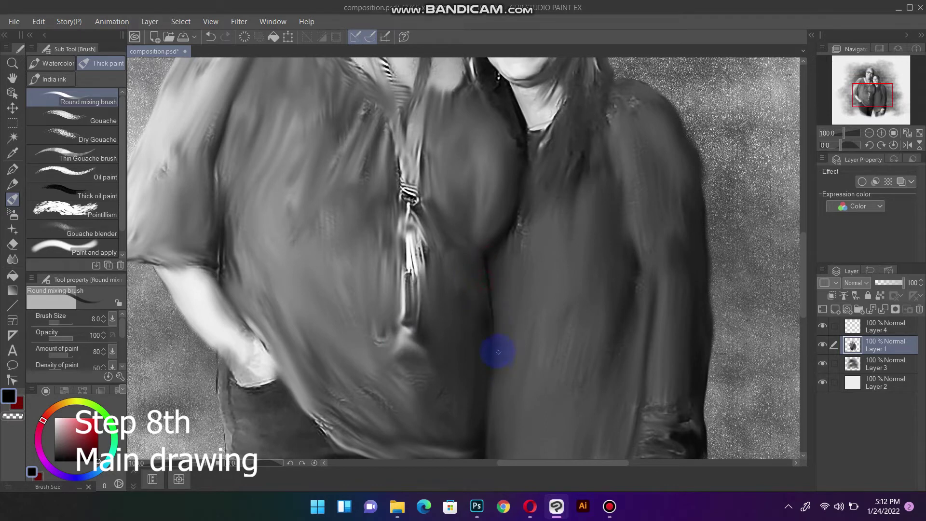
left_click_drag(498, 352, 505, 263)
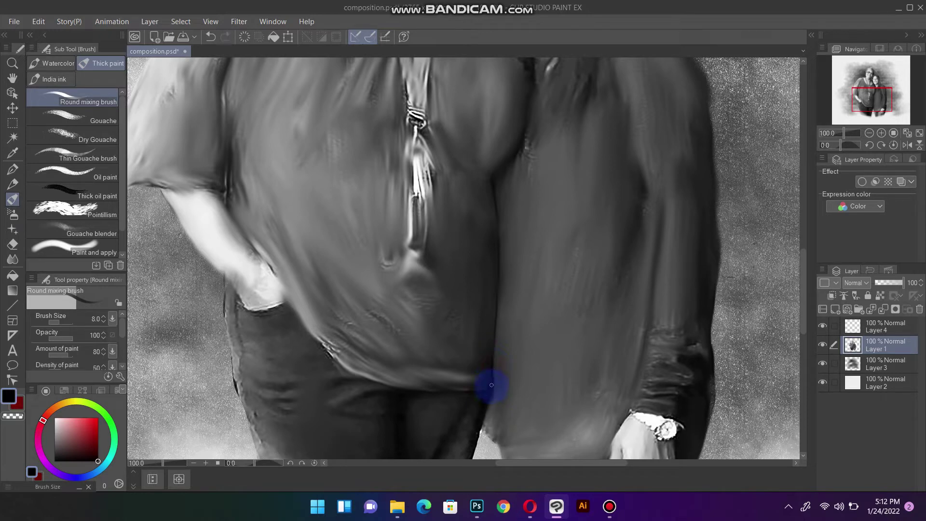
Step: Smooth the paint on the shirts and blend the pant-leg edge into the fog
mouse_move(361, 382)
left_mouse_down()
mouse_move(279, 300)
mouse_move(304, 324)
left_mouse_up()
left_click_drag(399, 394, 344, 339)
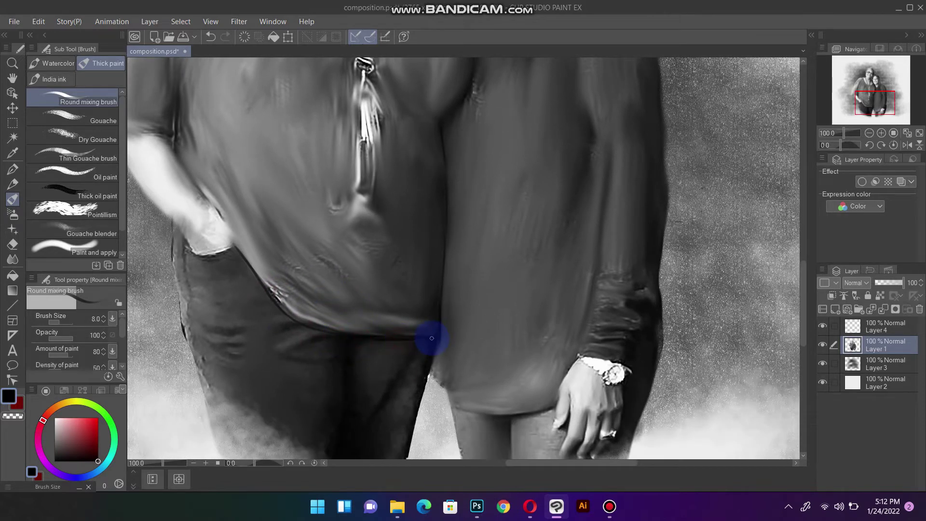
scroll(424, 338, "down", 3)
mouse_move(423, 285)
left_mouse_down()
mouse_move(389, 433)
mouse_move(410, 372)
left_mouse_up()
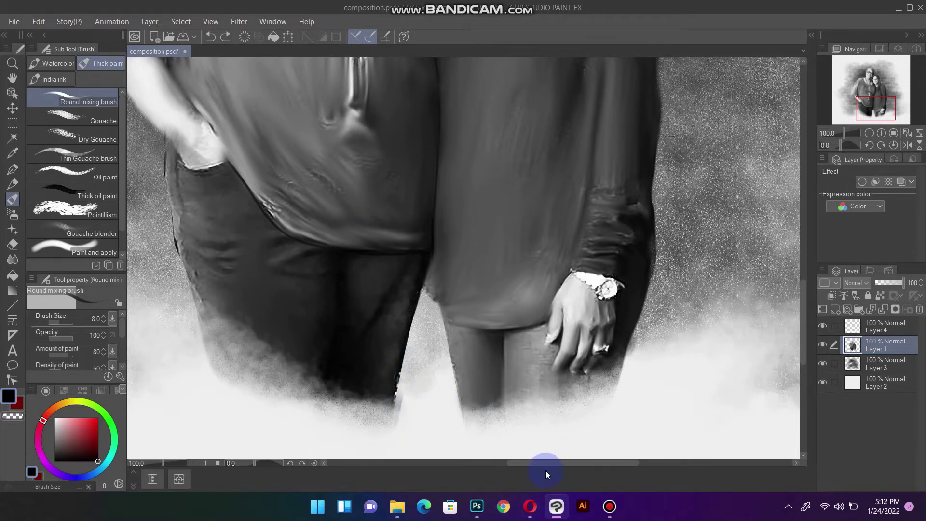
Step: Darken the nostril line, then undo a too-heavy nose-wing stroke
left_click(610, 506)
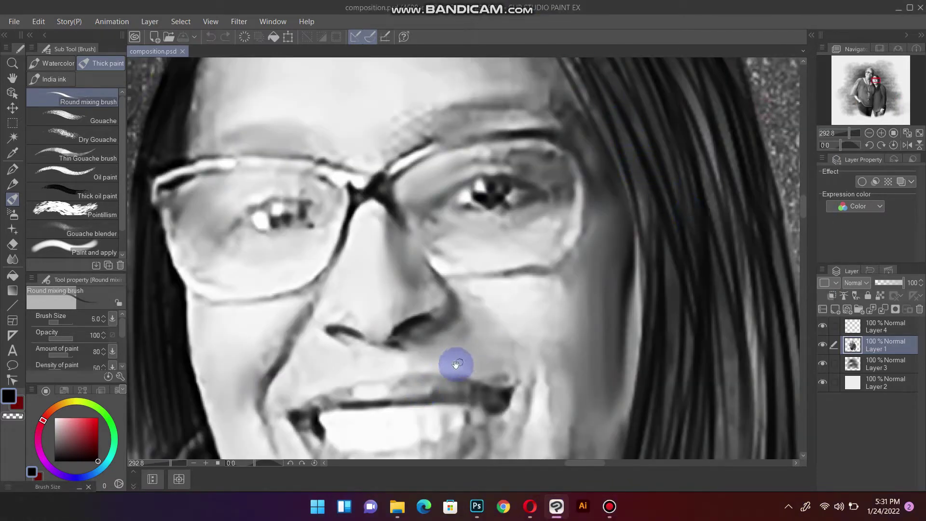
left_click_drag(455, 366, 623, 205)
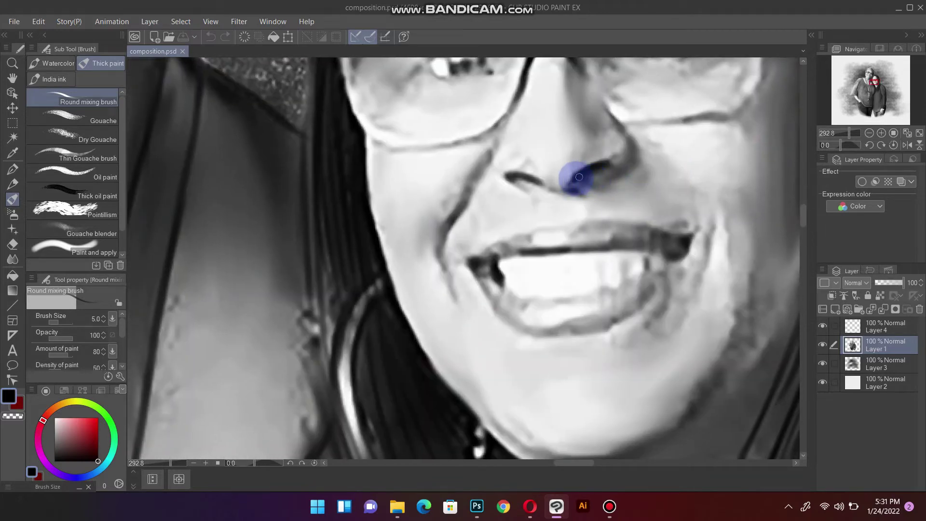
left_click_drag(576, 178, 522, 174)
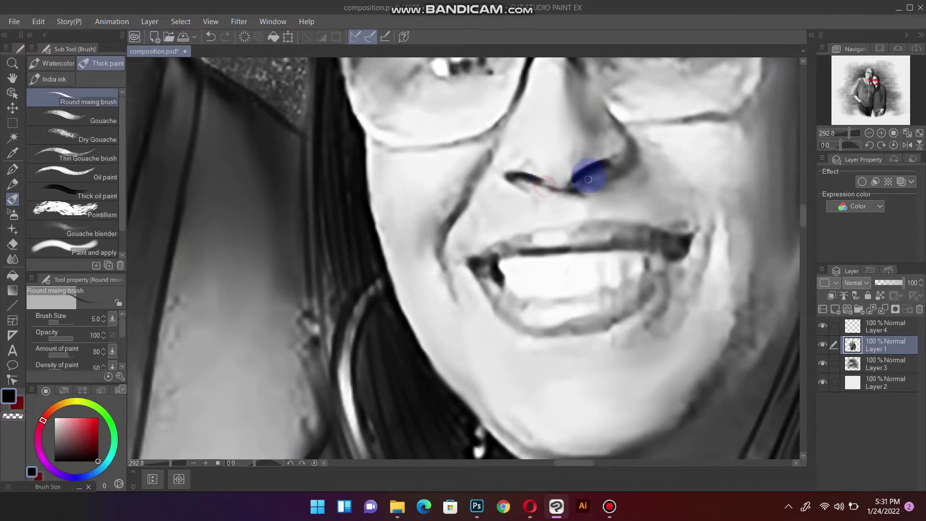
mouse_move(607, 145)
left_mouse_down()
mouse_move(550, 178)
mouse_move(535, 209)
left_mouse_up()
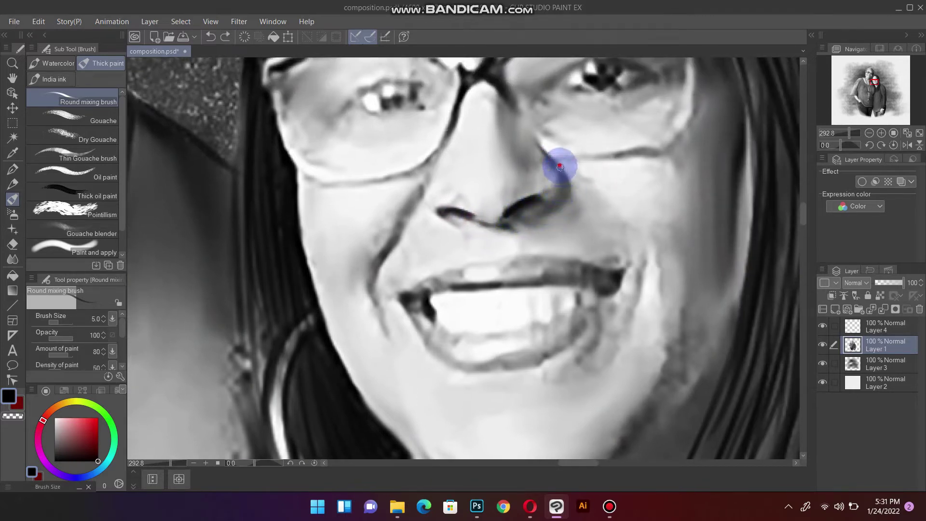
mouse_move(560, 167)
left_mouse_down()
mouse_move(557, 189)
mouse_move(479, 213)
mouse_move(435, 209)
mouse_move(446, 214)
left_mouse_up()
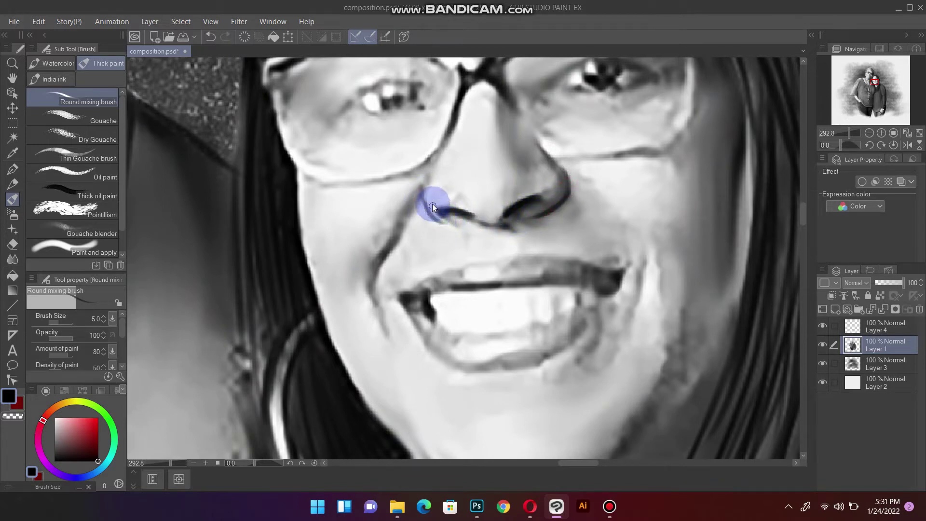
key("ctrl+z")
Step: With a thinner brush, paint a fine nose-wing line and darken the cheek line beside the nose
key("bracketleft")
left_click_drag(421, 191, 441, 219)
left_click_drag(424, 190, 400, 247)
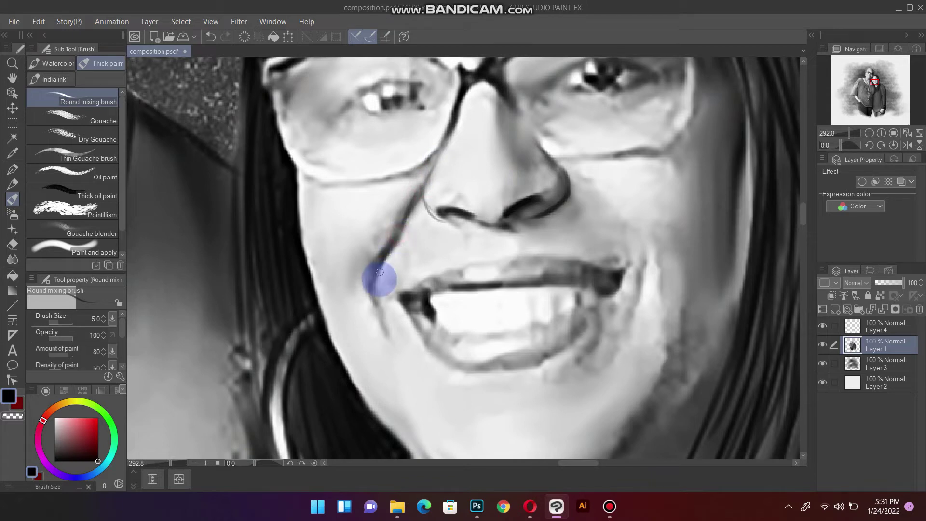
left_click_drag(634, 296, 512, 161)
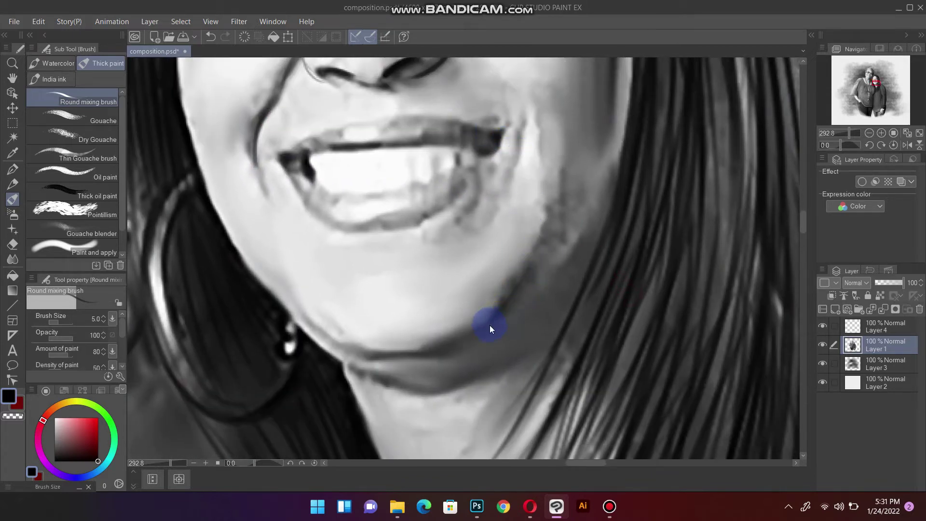
Step: Soften the chin line, then at brush size 7 redraw and darken the jawline below the earring
left_click_drag(431, 347, 378, 358)
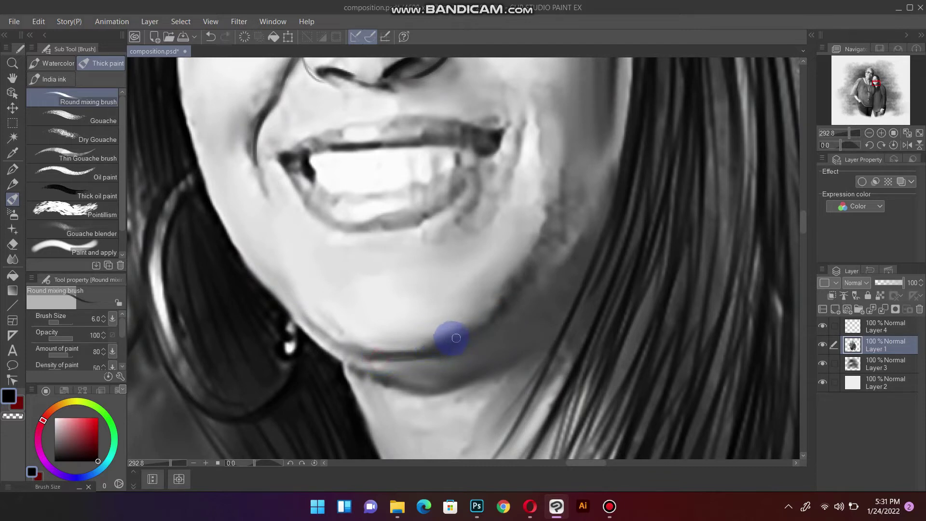
key("]")
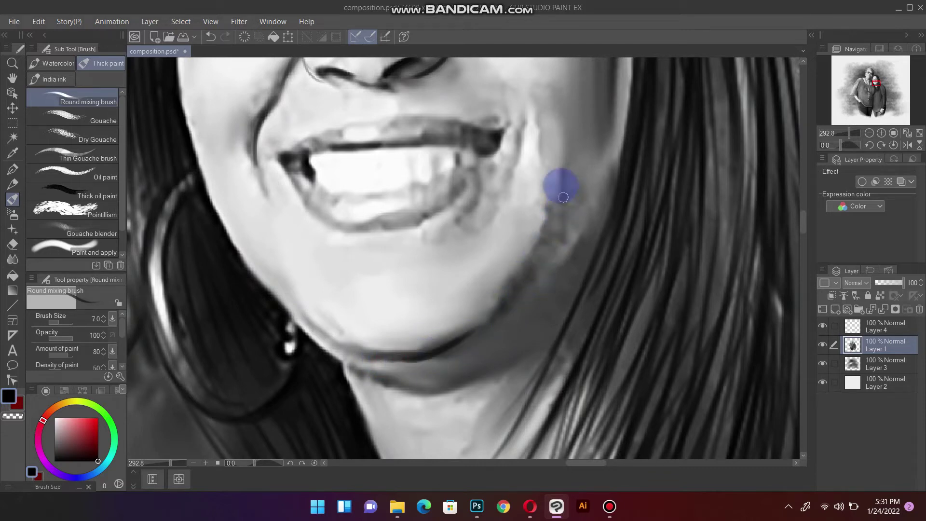
left_click_drag(547, 229, 513, 297)
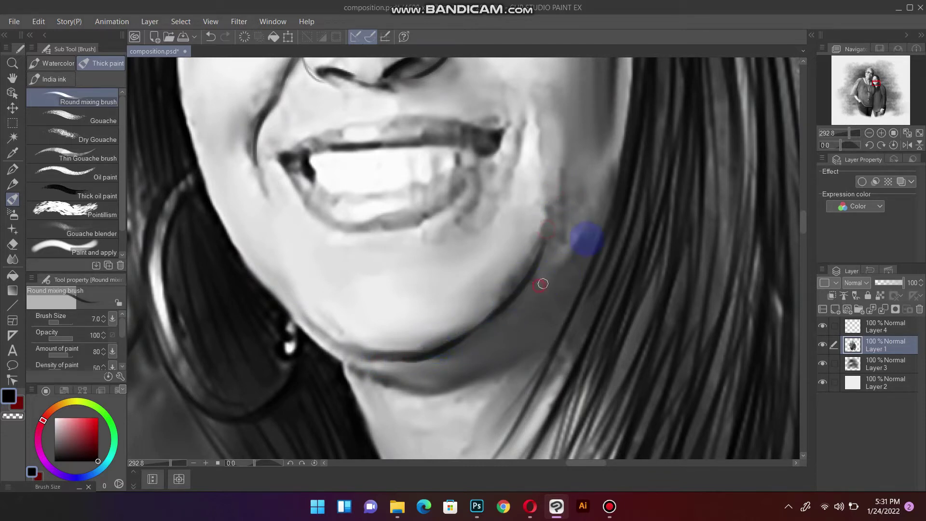
left_click_drag(558, 279, 628, 168)
left_click_drag(413, 253, 486, 282)
left_click_drag(389, 211, 485, 296)
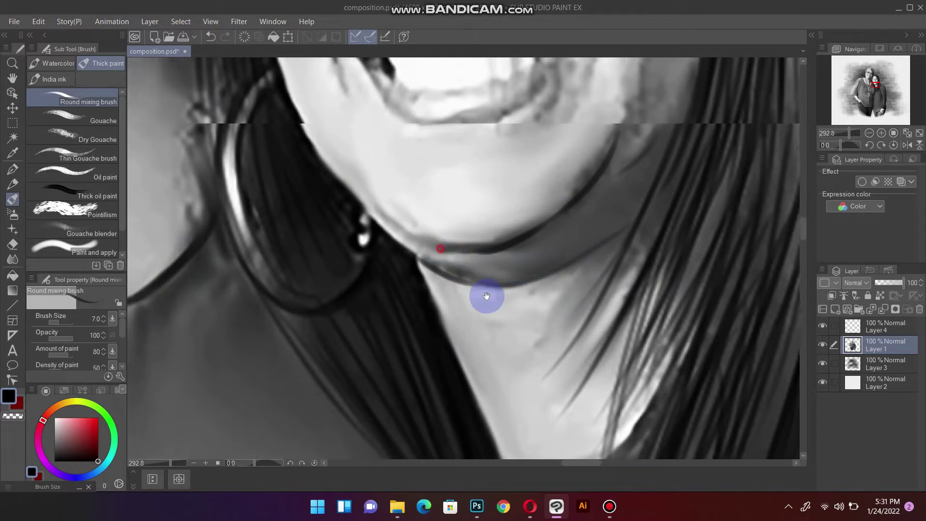
left_click_drag(417, 250, 497, 327)
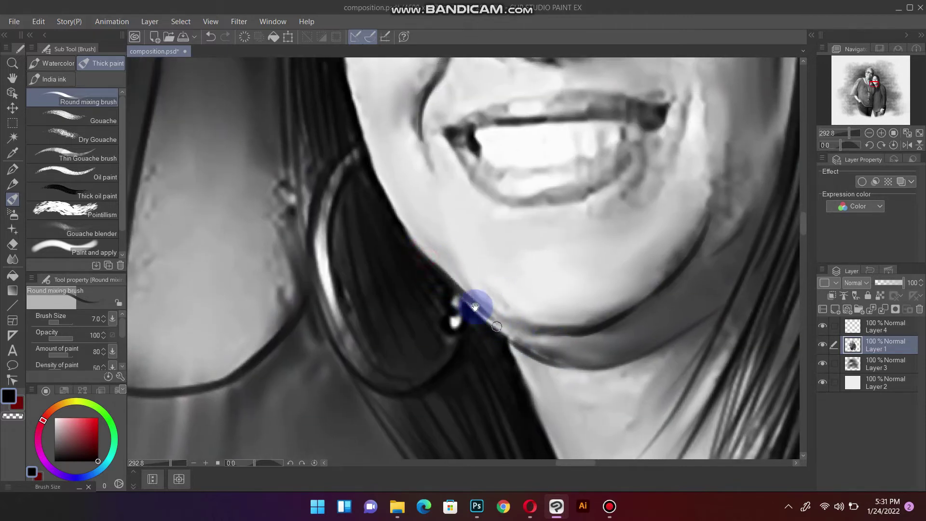
left_click_drag(458, 288, 495, 331)
left_click_drag(455, 288, 516, 324)
scroll(503, 335, "up", 3)
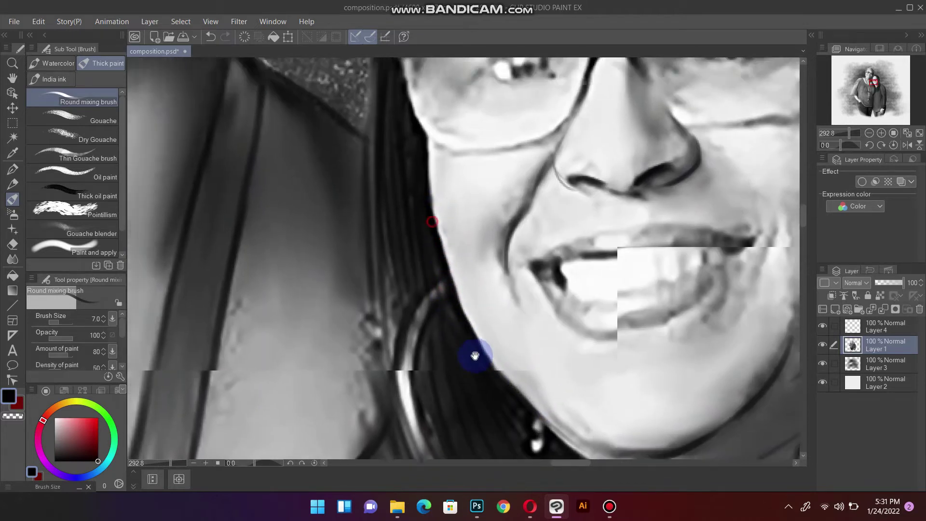
Step: Darken the lower jawline and hair edge beside the face, and paint the glasses' top edge
scroll(475, 355, "up", 5)
left_click_drag(458, 310, 490, 378)
scroll(467, 347, "up", 3)
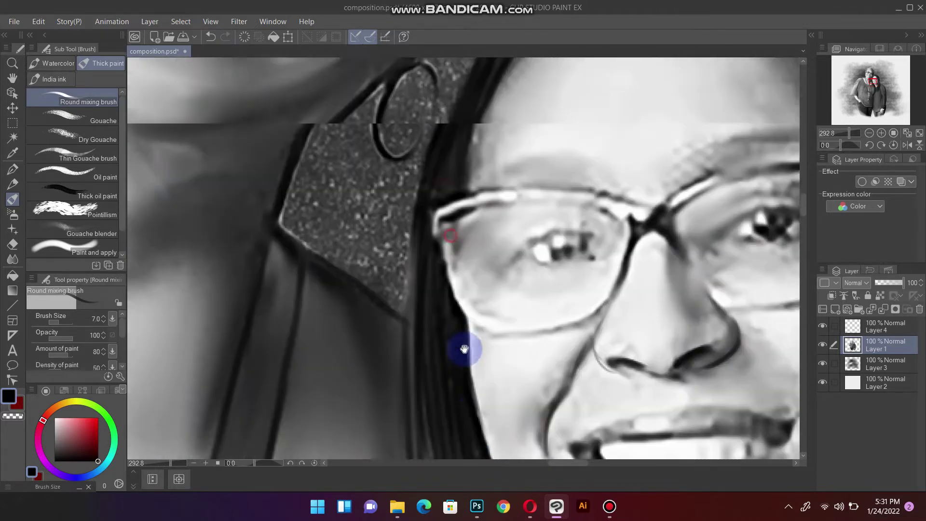
left_click_drag(441, 280, 466, 360)
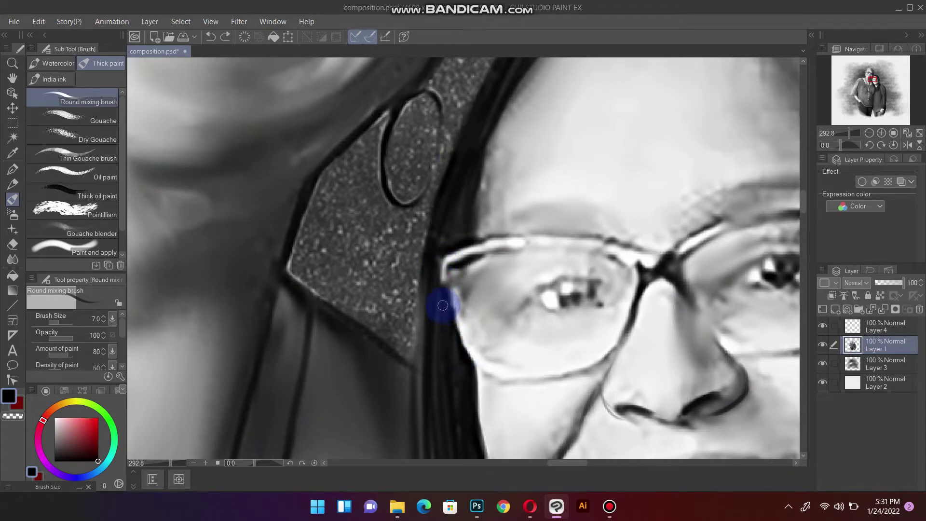
left_click_drag(444, 292, 451, 310)
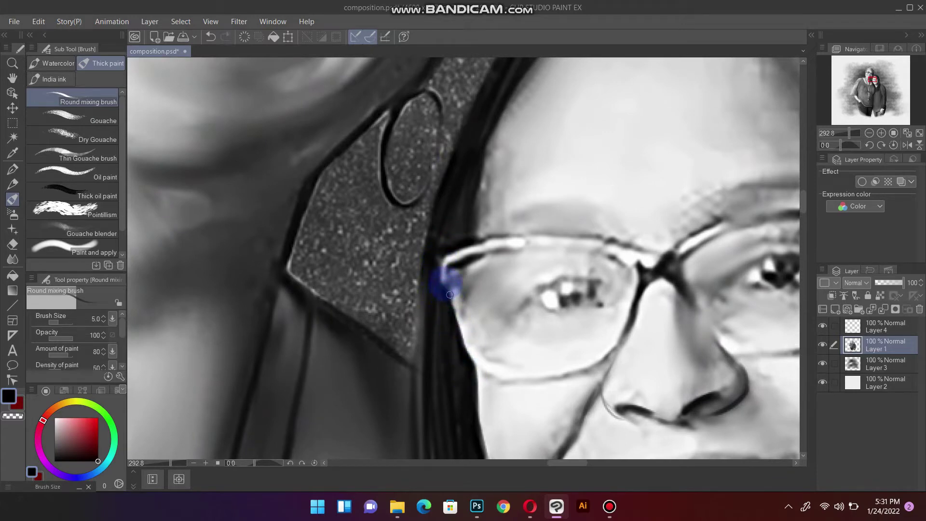
left_click_drag(449, 274, 478, 257)
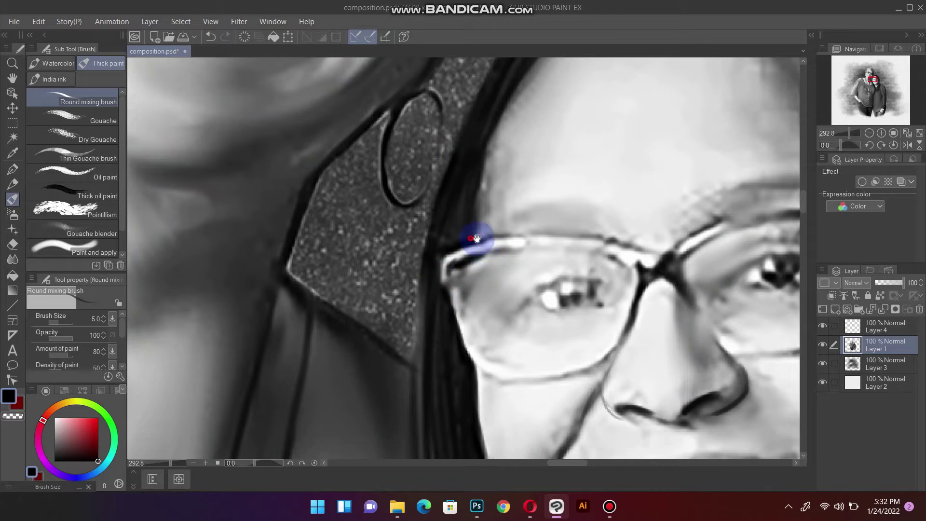
Step: Repaint the upper glasses frame over the brow, blend the bright streak, and paint the frame's outer edge
scroll(480, 237, "left", 3)
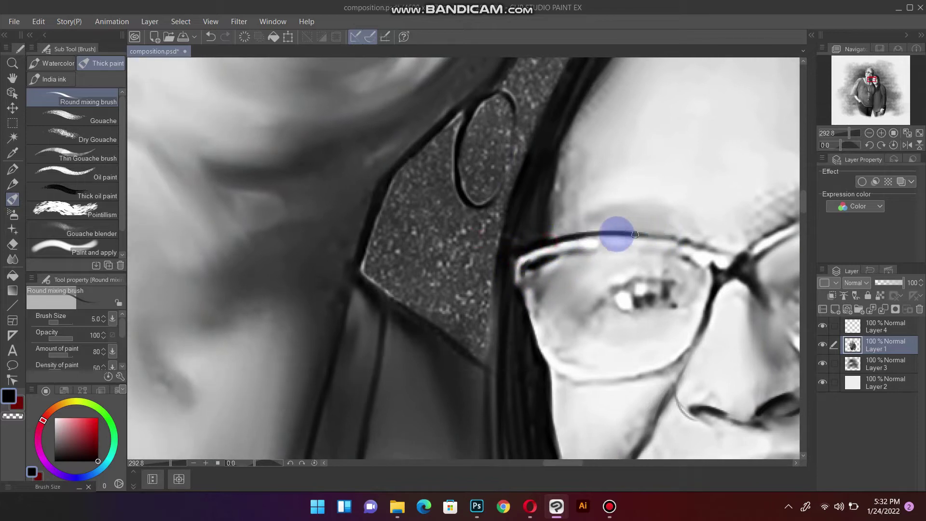
left_click_drag(738, 244, 544, 233)
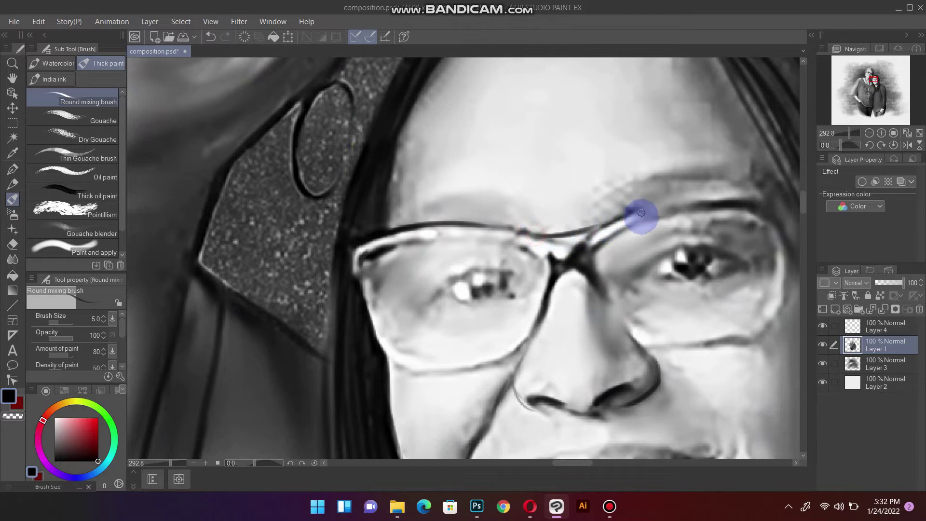
left_click_drag(641, 207, 502, 202)
mouse_move(461, 230)
left_mouse_down()
mouse_move(541, 203)
mouse_move(495, 219)
mouse_move(616, 199)
left_mouse_up()
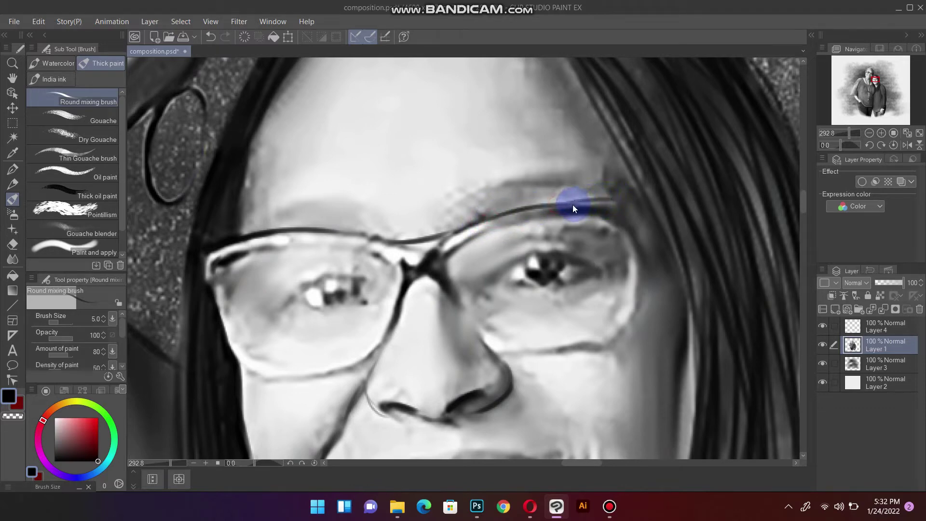
left_click(516, 210)
left_click_drag(517, 211, 606, 201)
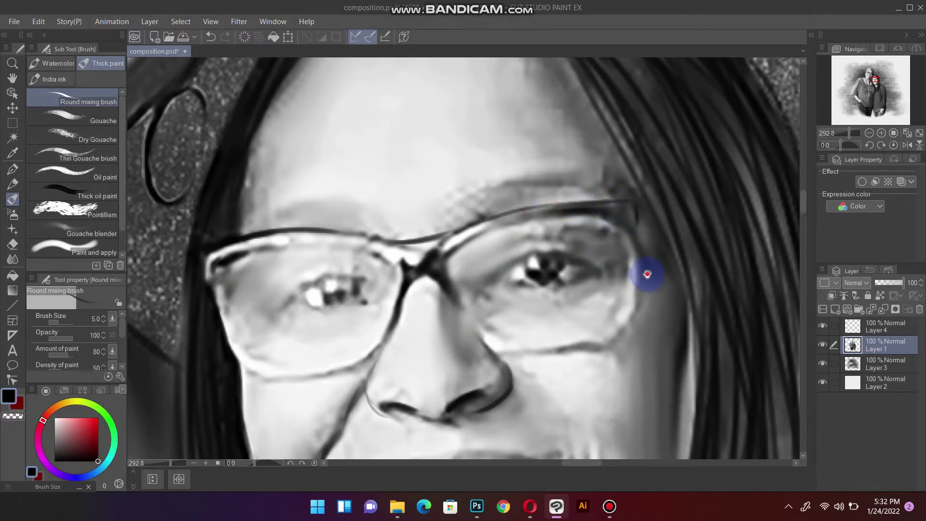
mouse_move(647, 274)
left_mouse_down()
mouse_move(650, 197)
mouse_move(608, 279)
left_mouse_up()
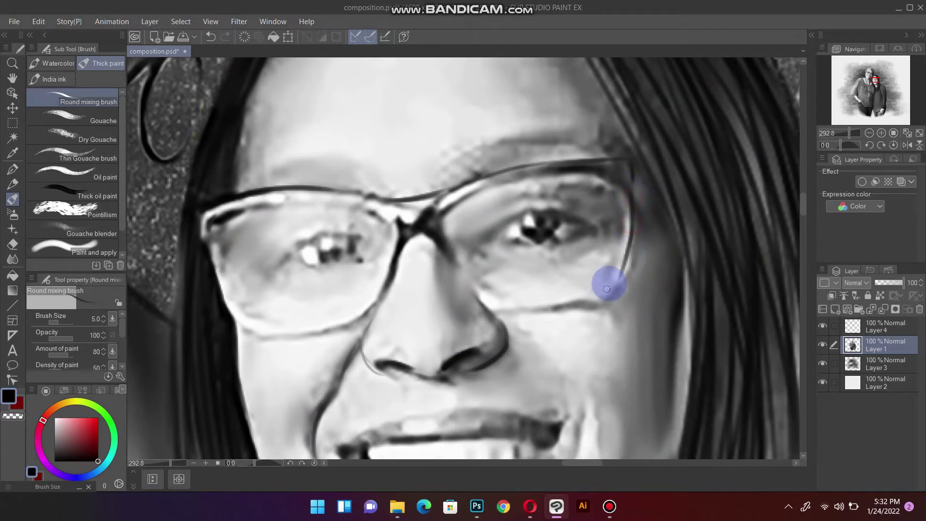
left_click_drag(632, 217, 625, 261)
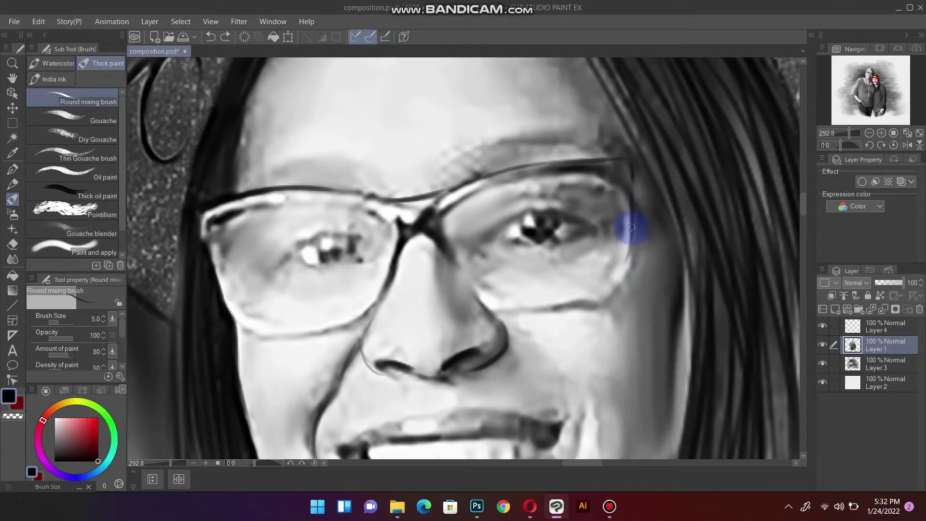
mouse_move(631, 222)
left_mouse_down()
mouse_move(617, 287)
mouse_move(630, 228)
mouse_move(713, 207)
left_mouse_up()
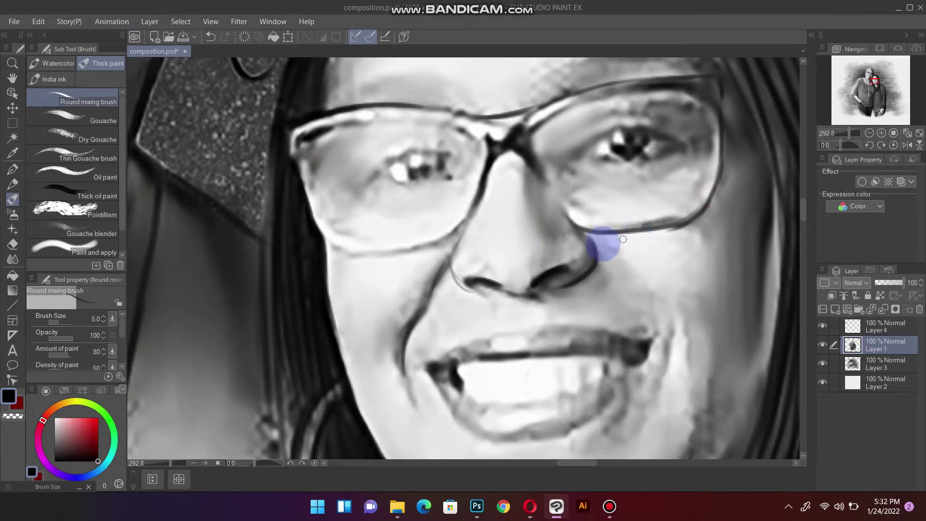
Step: Undo the recent upper-rim strokes and repaint the upper glasses rim toward the nose bridge
left_click_drag(359, 260, 600, 182)
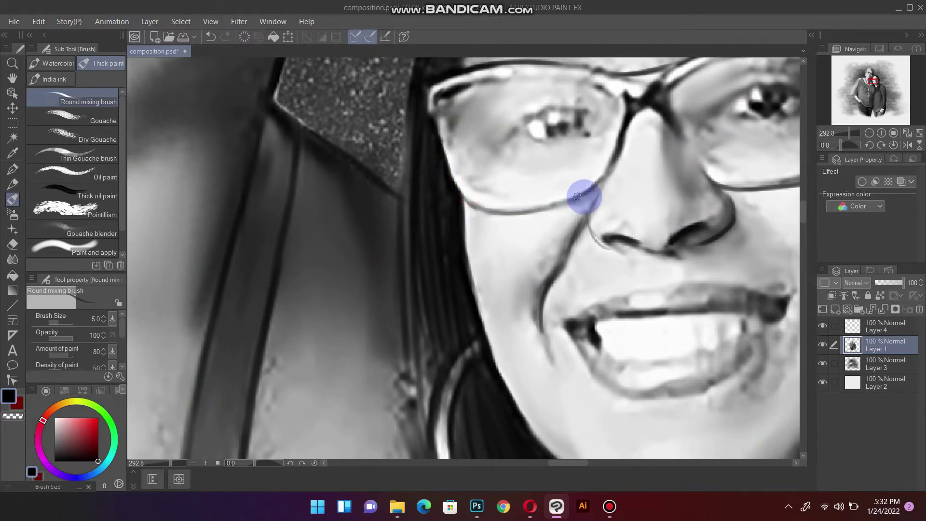
left_click_drag(630, 162, 554, 182)
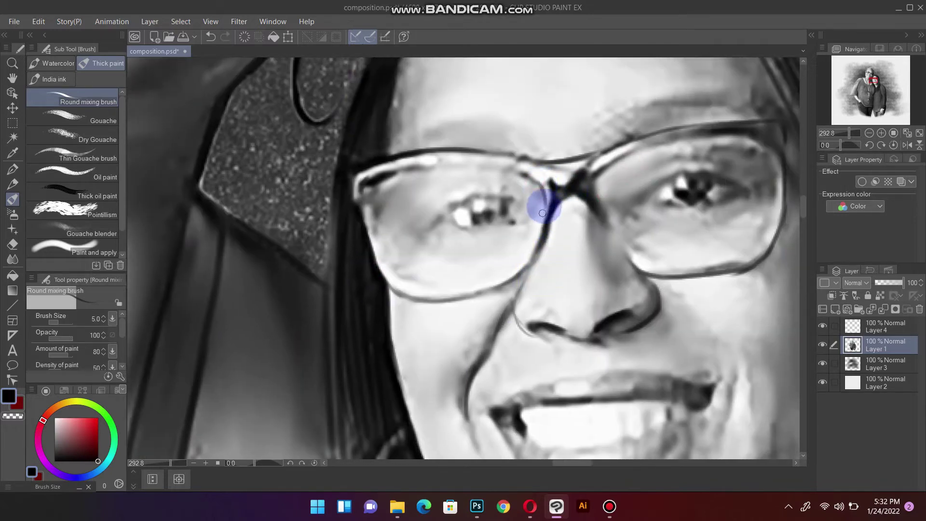
mouse_move(451, 176)
left_mouse_down()
mouse_move(531, 155)
mouse_move(451, 162)
mouse_move(554, 145)
mouse_move(477, 159)
mouse_move(563, 152)
left_mouse_up()
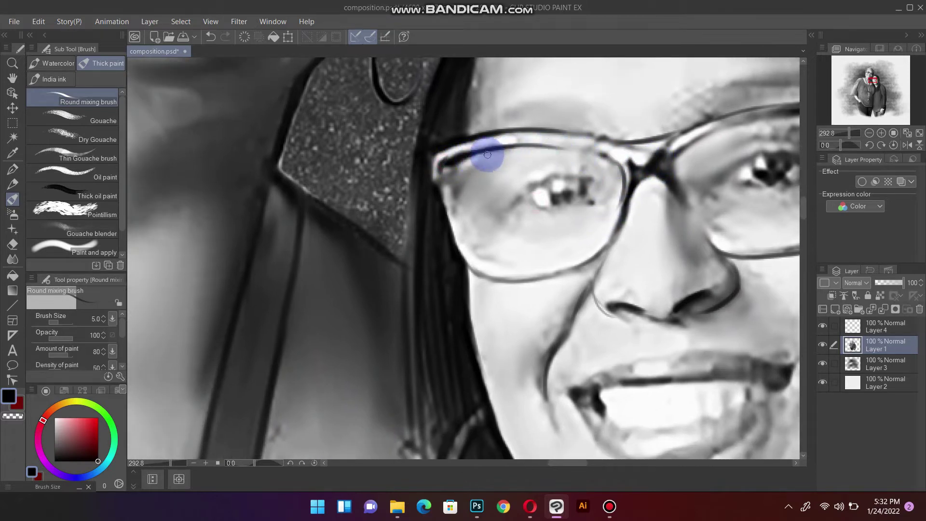
key("ctrl+z")
key("ctrl+z")
mouse_move(506, 141)
left_mouse_down()
mouse_move(629, 164)
mouse_move(542, 141)
left_mouse_up()
Step: Repaint the far lens's outer and lower rims up to the nose bridge, softening the bridge line
mouse_move(471, 175)
left_mouse_down()
mouse_move(396, 198)
mouse_move(471, 155)
mouse_move(433, 170)
left_mouse_up()
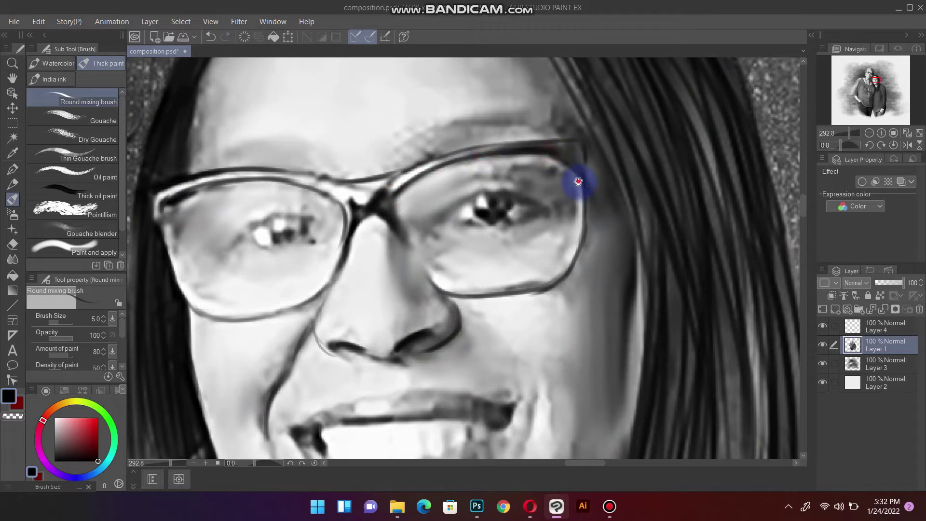
left_click_drag(578, 181, 562, 125)
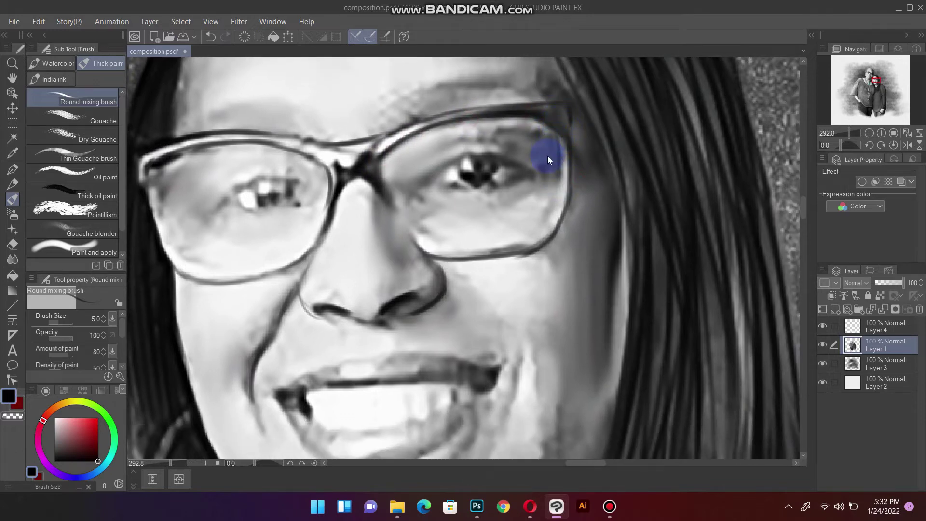
mouse_move(564, 148)
left_mouse_down()
mouse_move(554, 217)
mouse_move(546, 218)
left_mouse_up()
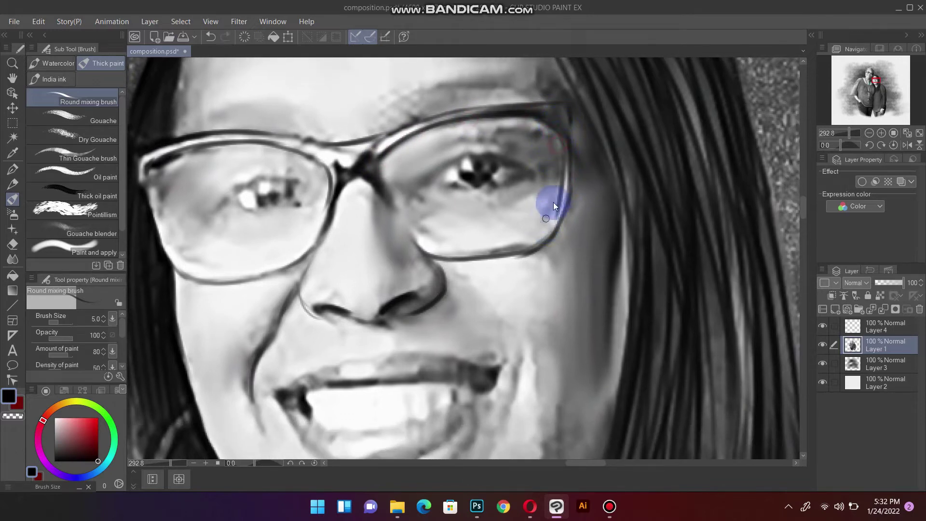
mouse_move(562, 145)
left_mouse_down()
mouse_move(547, 207)
mouse_move(513, 244)
left_mouse_up()
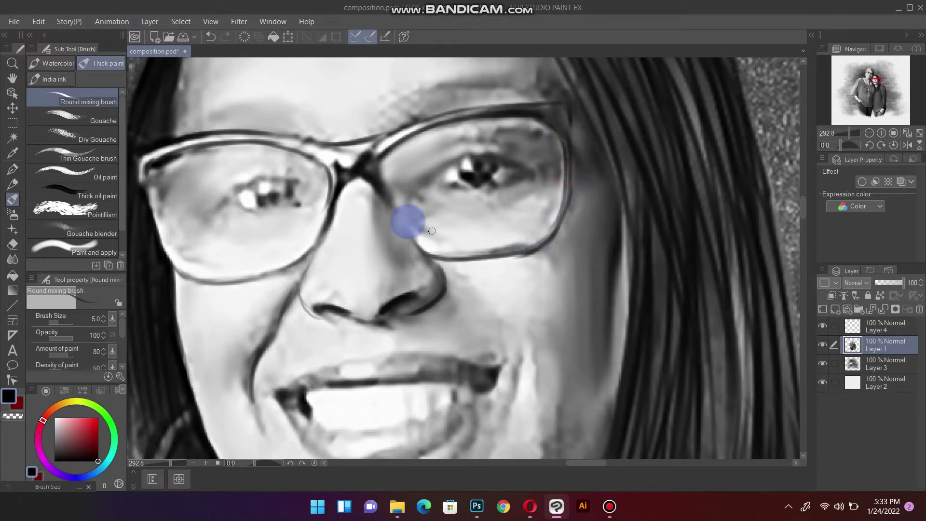
mouse_move(407, 215)
left_mouse_down()
mouse_move(396, 200)
mouse_move(415, 250)
left_mouse_up()
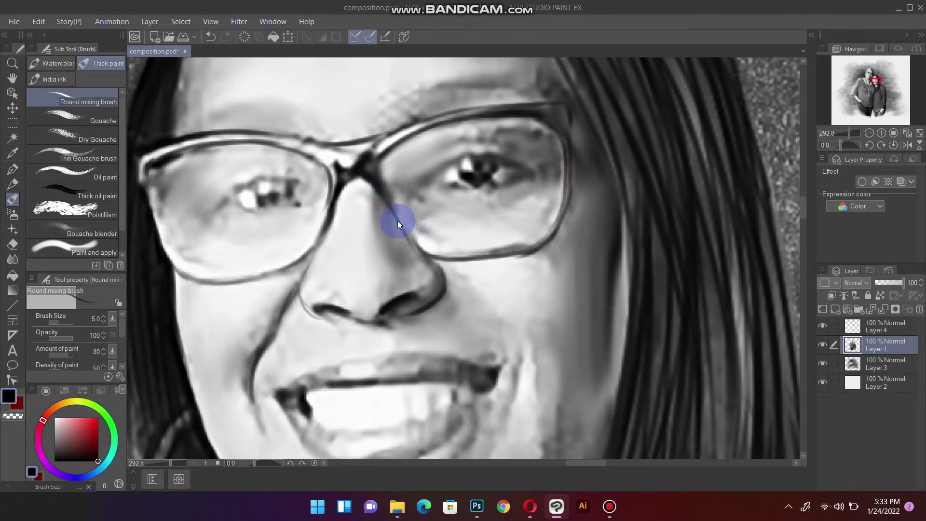
left_click_drag(393, 207, 434, 252)
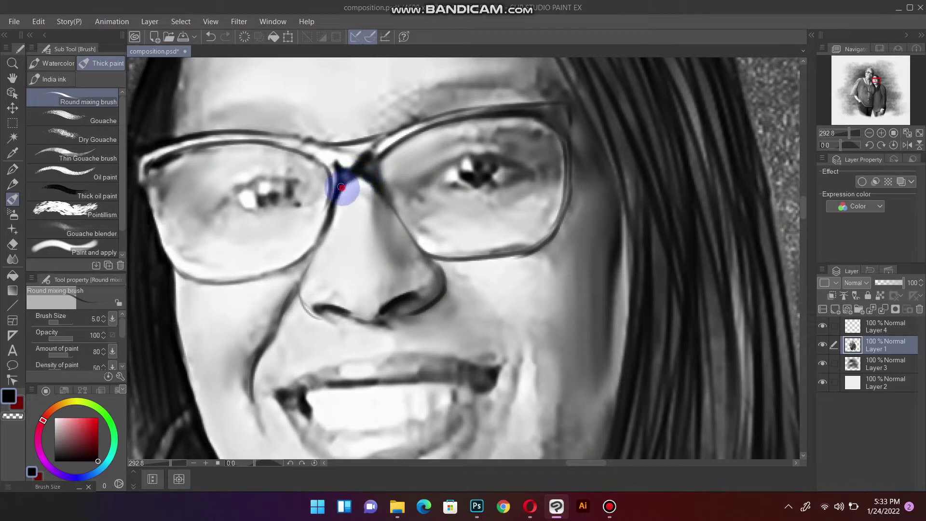
mouse_move(341, 187)
left_mouse_down()
mouse_move(375, 178)
mouse_move(340, 163)
mouse_move(343, 197)
mouse_move(388, 149)
left_mouse_up()
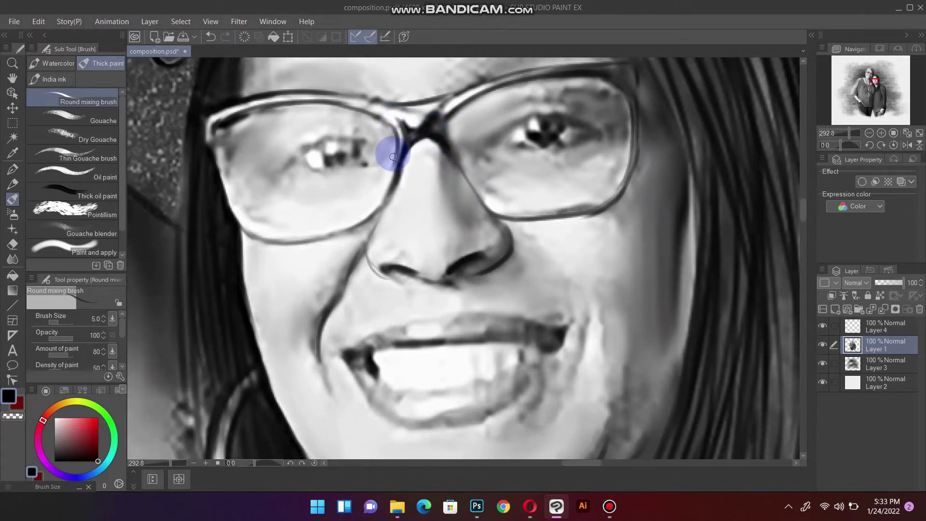
left_click_drag(331, 246, 379, 145)
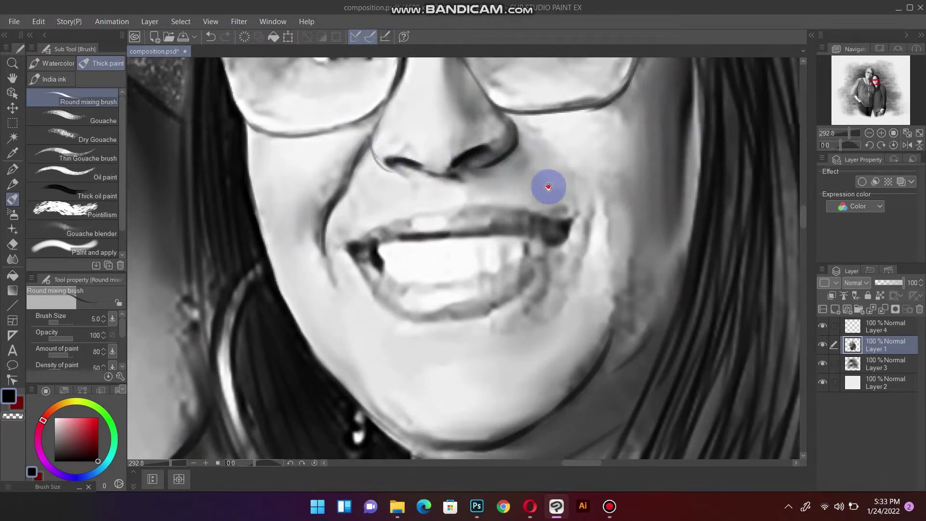
Step: Center the mouth, then blend, smooth and whiten the lower teeth and lip
mouse_move(544, 186)
left_mouse_down()
mouse_move(419, 206)
mouse_move(467, 246)
mouse_move(472, 316)
left_mouse_up()
left_click_drag(432, 342, 528, 218)
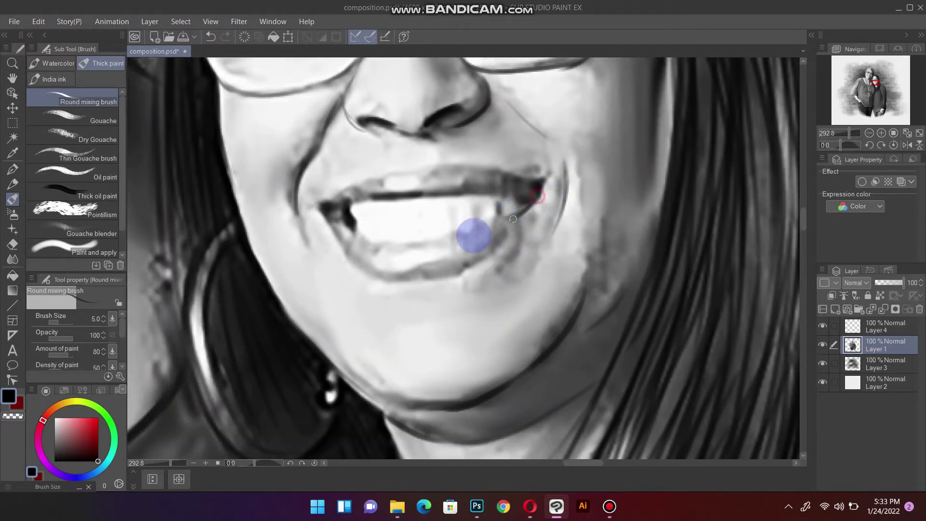
left_click_drag(471, 233, 609, 224)
mouse_move(548, 241)
left_mouse_down()
mouse_move(554, 254)
mouse_move(588, 264)
left_mouse_up()
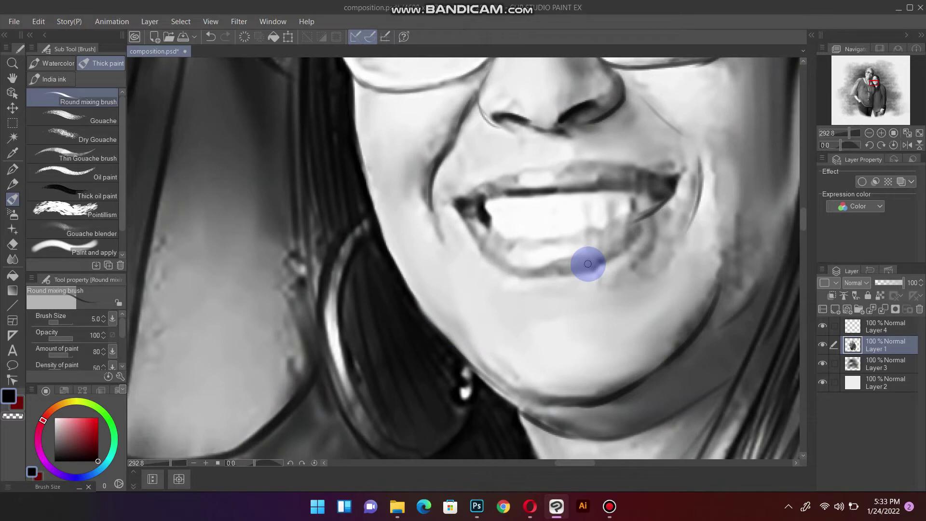
mouse_move(479, 190)
left_mouse_down()
mouse_move(526, 224)
mouse_move(466, 200)
mouse_move(642, 191)
left_mouse_up()
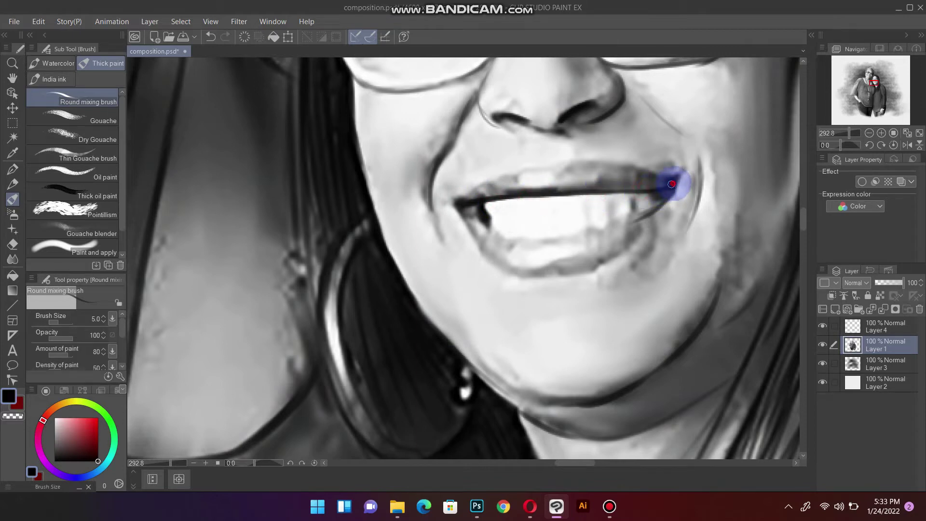
Step: Darken the upper-lip edge and upper teeth edge, then blend the lower lip and right mouth corner
mouse_move(463, 196)
left_mouse_down()
mouse_move(514, 171)
mouse_move(578, 161)
mouse_move(678, 183)
left_mouse_up()
left_click_drag(464, 195, 526, 172)
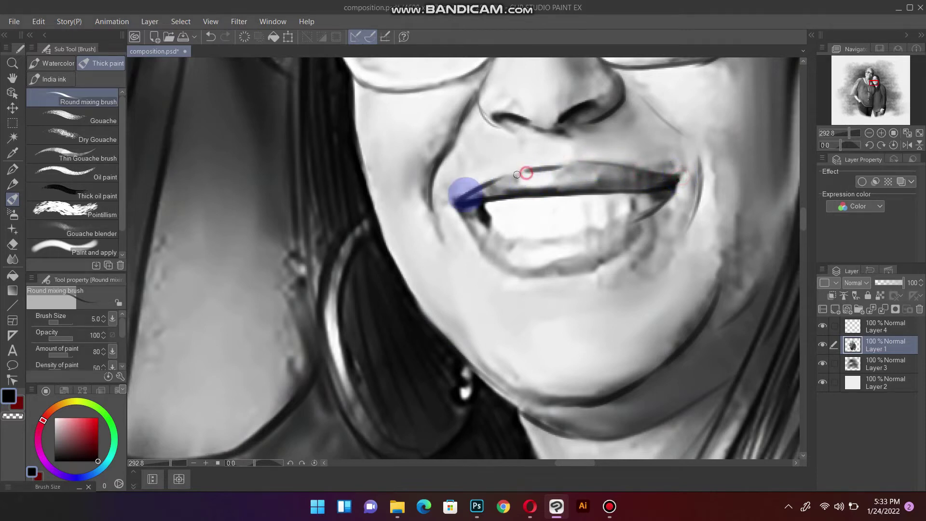
mouse_move(476, 217)
left_mouse_down()
mouse_move(523, 242)
mouse_move(648, 215)
left_mouse_up()
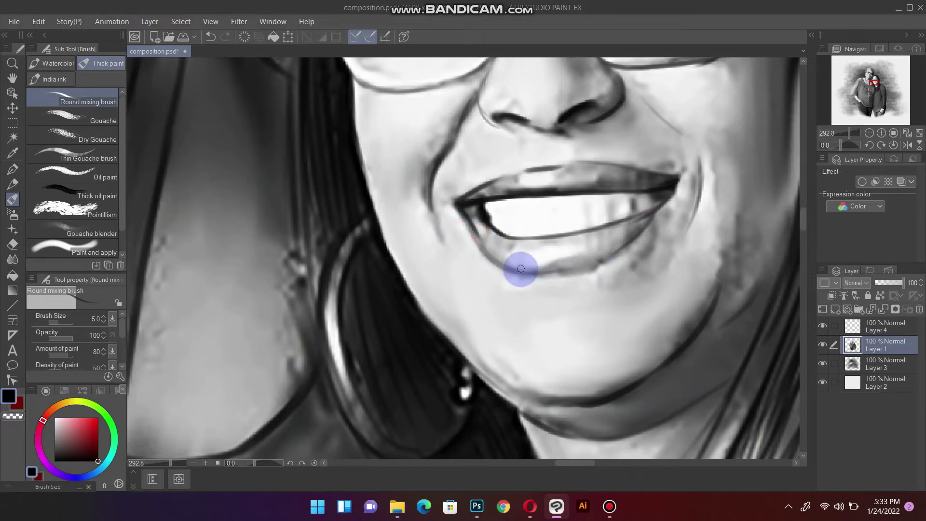
mouse_move(536, 271)
left_mouse_down()
mouse_move(571, 270)
mouse_move(648, 235)
left_mouse_up()
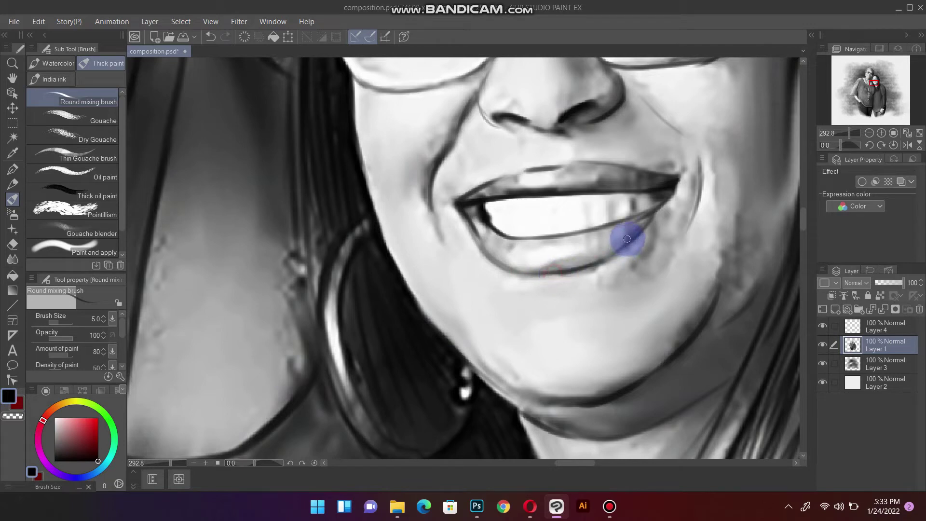
mouse_move(670, 201)
left_mouse_down()
mouse_move(682, 178)
mouse_move(656, 206)
left_mouse_up()
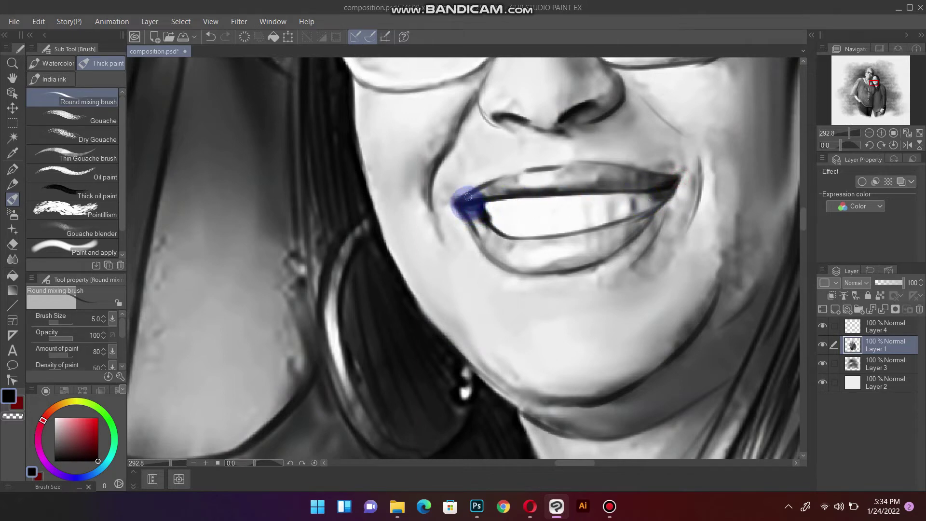
Step: Re-blend the shading under the nose, undoing a blending stroke on the glasses frame
scroll(554, 193, "up", 3)
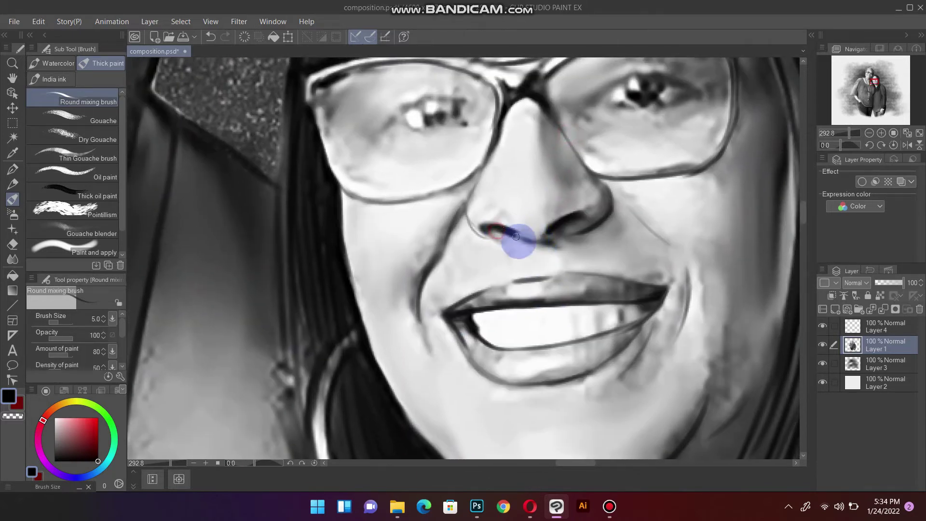
mouse_move(515, 236)
left_mouse_down()
mouse_move(487, 228)
mouse_move(564, 239)
mouse_move(590, 208)
left_mouse_up()
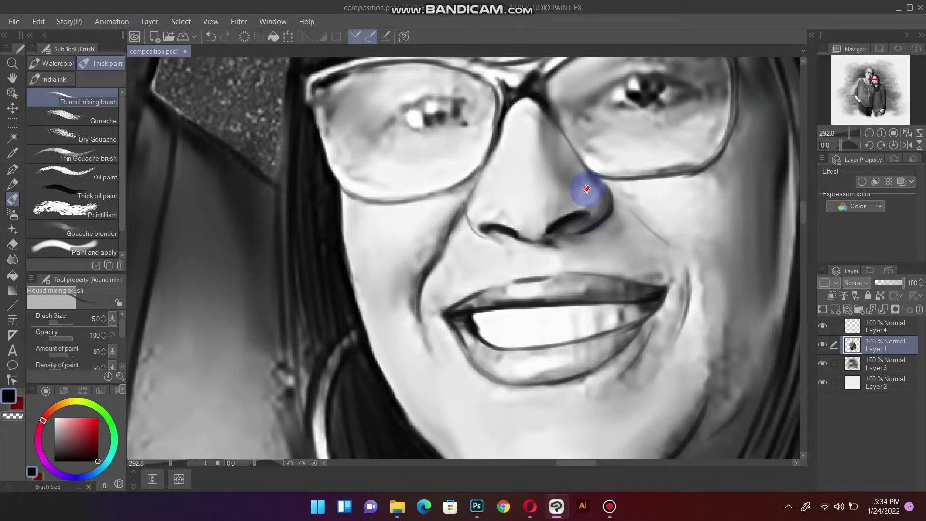
scroll(586, 189, "up", 3)
mouse_move(541, 222)
left_mouse_down()
mouse_move(558, 248)
mouse_move(544, 228)
mouse_move(587, 262)
mouse_move(570, 256)
mouse_move(612, 271)
mouse_move(579, 267)
left_mouse_up()
key("ctrl+z")
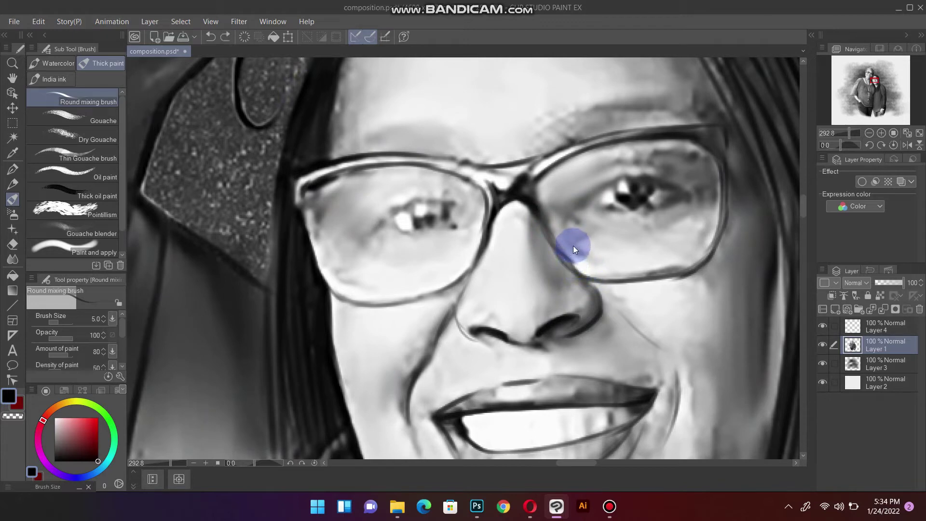
Step: Use the Painterly blender at a small size to smooth the frame edge beside the nose
left_click(14, 259)
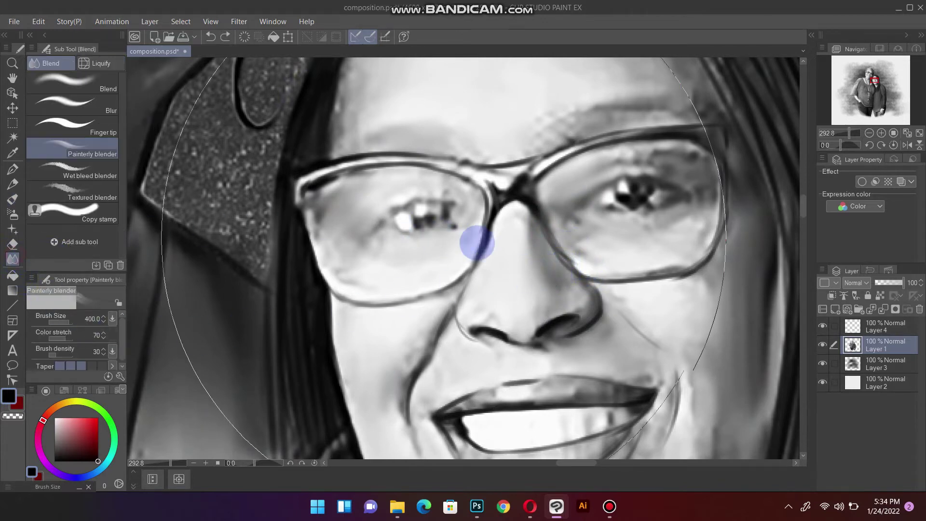
key("bracketleft")
key("bracketleft")
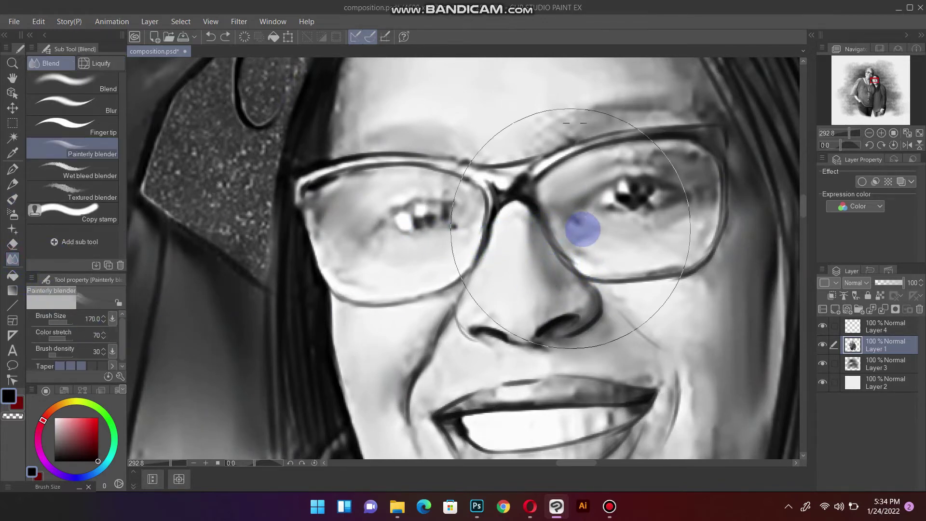
key("bracketleft")
key("bracketleft")
key("bracketleft")
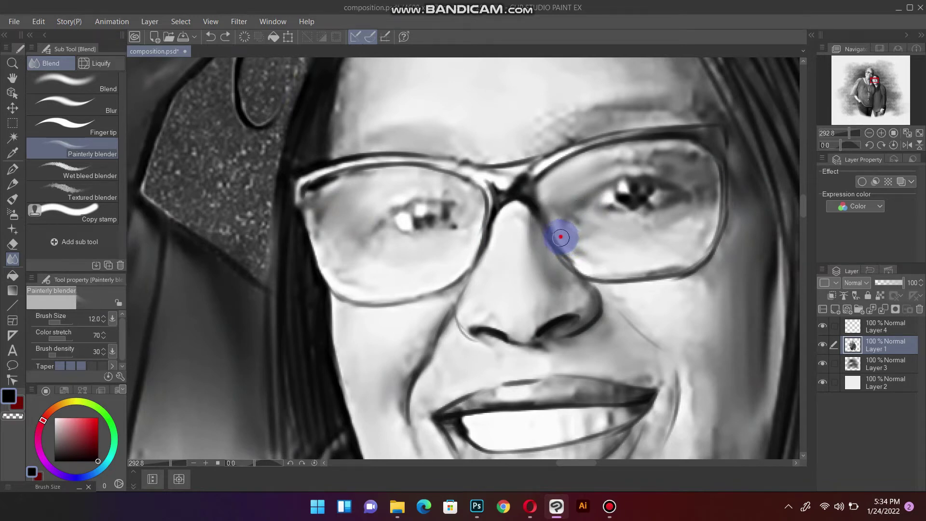
mouse_move(560, 237)
left_mouse_down()
mouse_move(566, 251)
mouse_move(547, 203)
left_mouse_up()
Step: With the Round mixing brush, darken and blend the glasses rim, iris, upper eyelid and inner corner of the right-hand eye
left_click(13, 201)
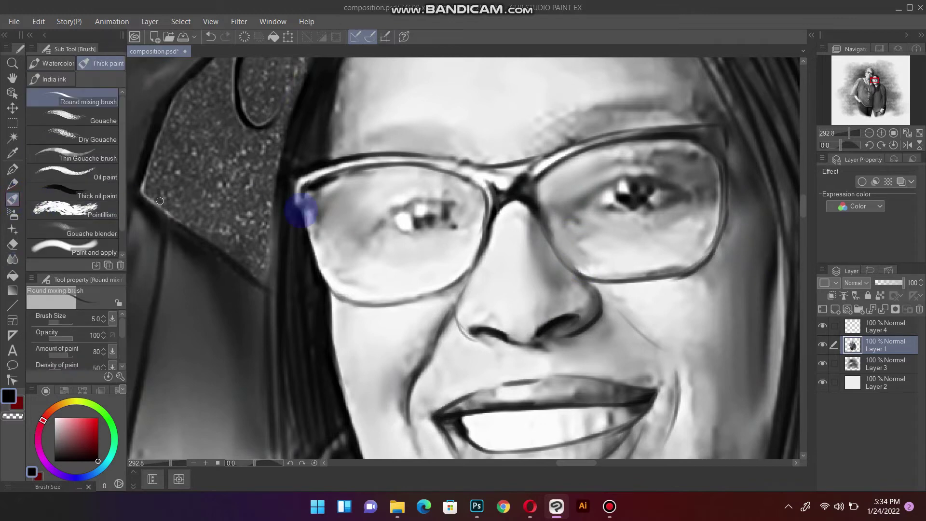
mouse_move(496, 258)
left_mouse_down()
mouse_move(553, 249)
mouse_move(548, 238)
mouse_move(562, 258)
mouse_move(542, 227)
mouse_move(597, 274)
mouse_move(564, 262)
mouse_move(548, 231)
mouse_move(594, 282)
mouse_move(609, 185)
mouse_move(580, 213)
left_mouse_up()
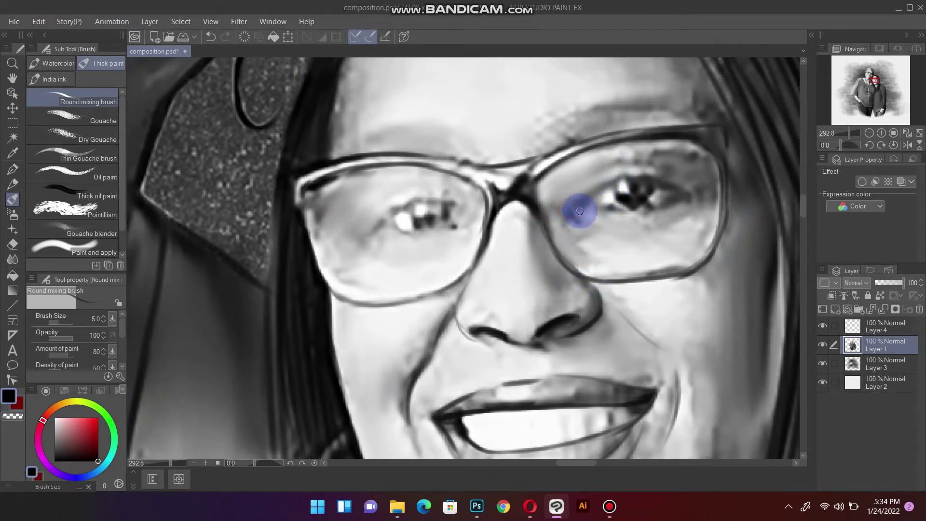
mouse_move(578, 210)
left_mouse_down()
mouse_move(575, 202)
mouse_move(619, 182)
mouse_move(692, 195)
mouse_move(614, 204)
mouse_move(648, 212)
mouse_move(680, 196)
mouse_move(636, 210)
mouse_move(607, 200)
left_mouse_up()
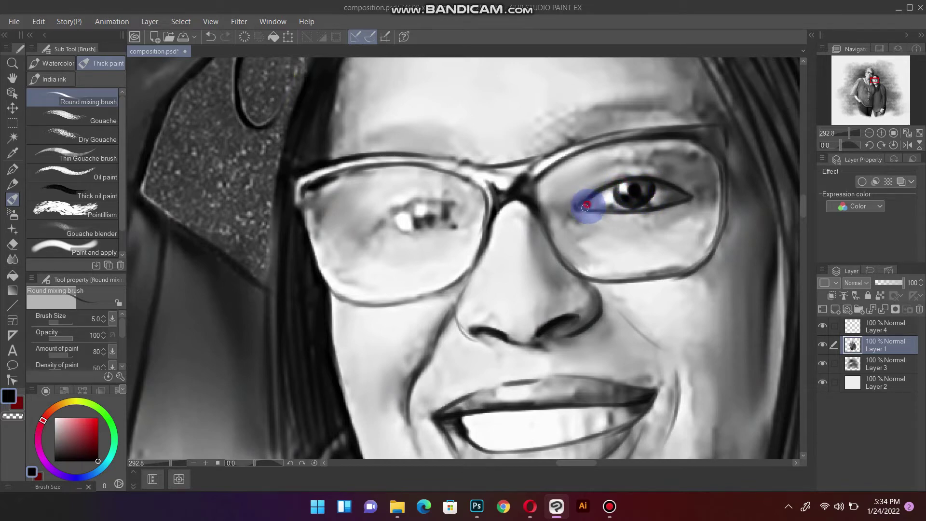
mouse_move(625, 187)
left_mouse_down()
mouse_move(650, 180)
mouse_move(568, 201)
mouse_move(590, 176)
left_mouse_up()
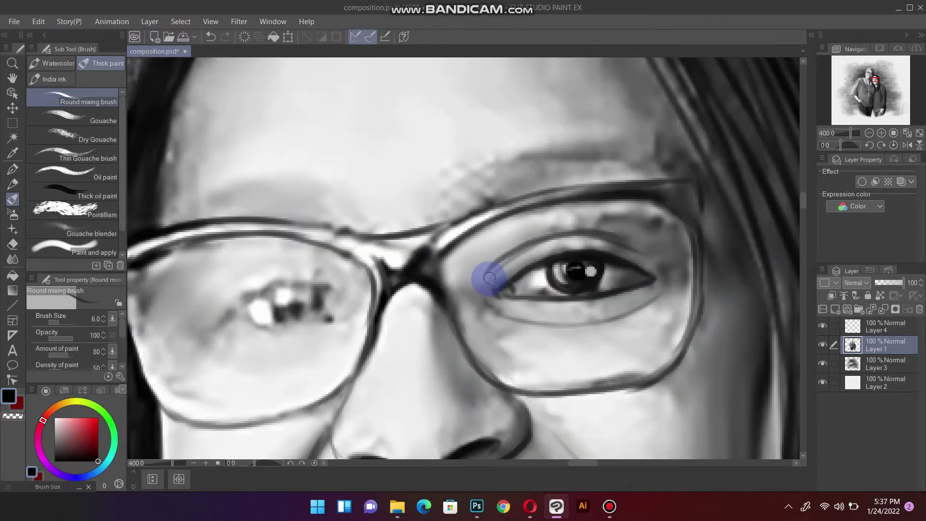
mouse_move(490, 277)
left_mouse_down()
mouse_move(562, 228)
mouse_move(547, 244)
mouse_move(434, 241)
mouse_move(588, 191)
mouse_move(545, 197)
mouse_move(604, 196)
left_mouse_up()
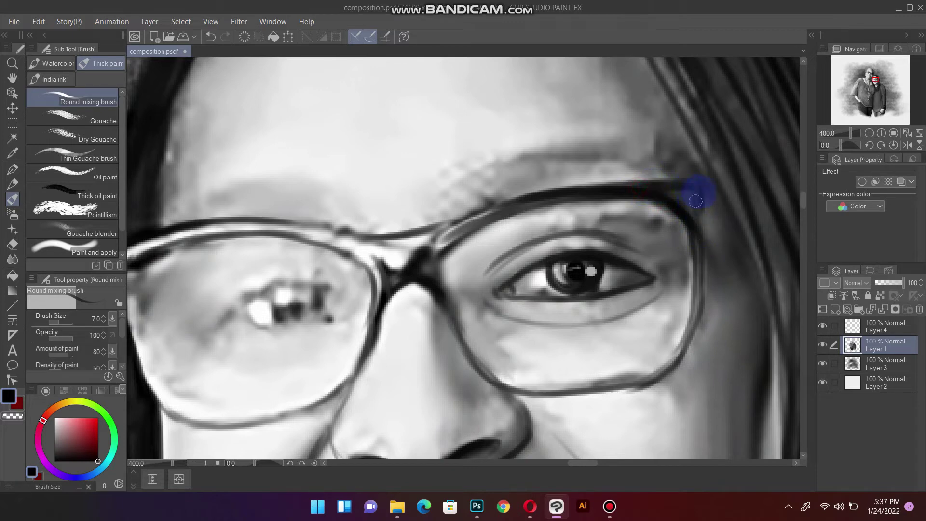
Step: Paint thin curved hair strands along the right-hand eyebrow above the glasses with a small mixing brush
mouse_move(695, 219)
left_mouse_down()
mouse_move(561, 229)
mouse_move(478, 185)
mouse_move(494, 187)
left_mouse_up()
key("bracketright")
key("bracketleft")
key("bracketleft")
key("bracketleft")
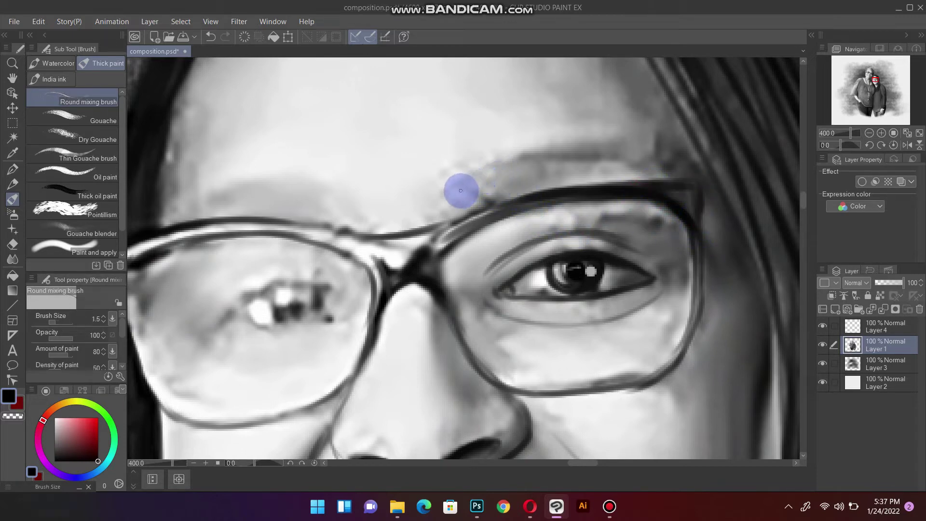
key("bracketright")
left_click_drag(472, 181, 546, 149)
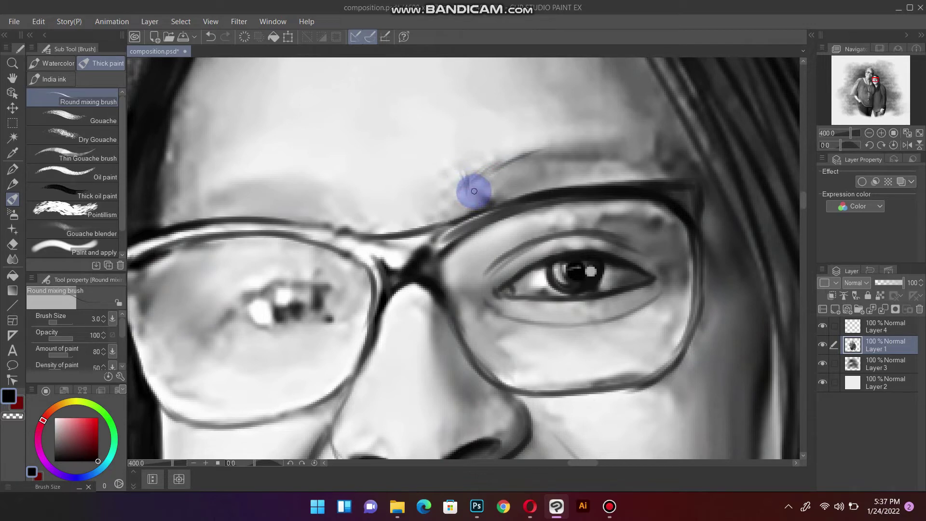
mouse_move(478, 166)
left_mouse_down()
mouse_move(465, 192)
mouse_move(573, 155)
mouse_move(647, 165)
left_mouse_up()
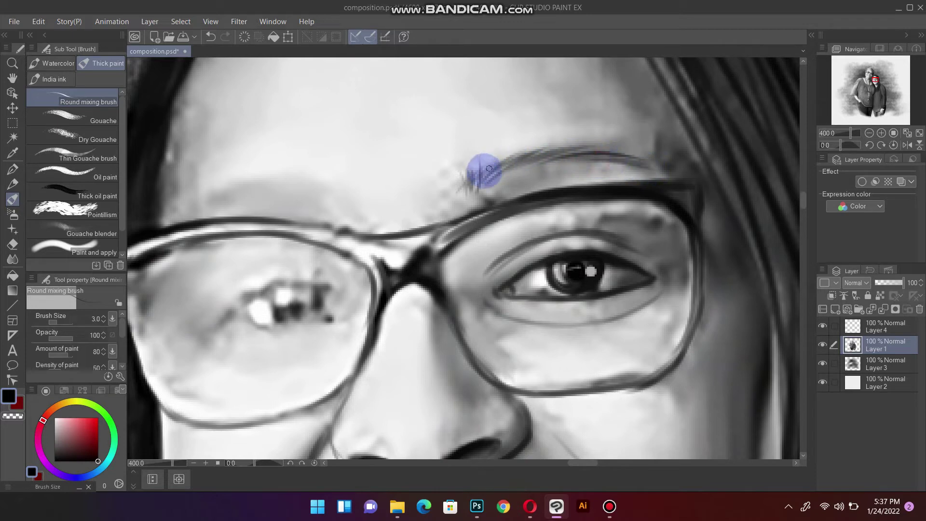
mouse_move(477, 153)
left_mouse_down()
mouse_move(475, 182)
mouse_move(540, 154)
left_mouse_up()
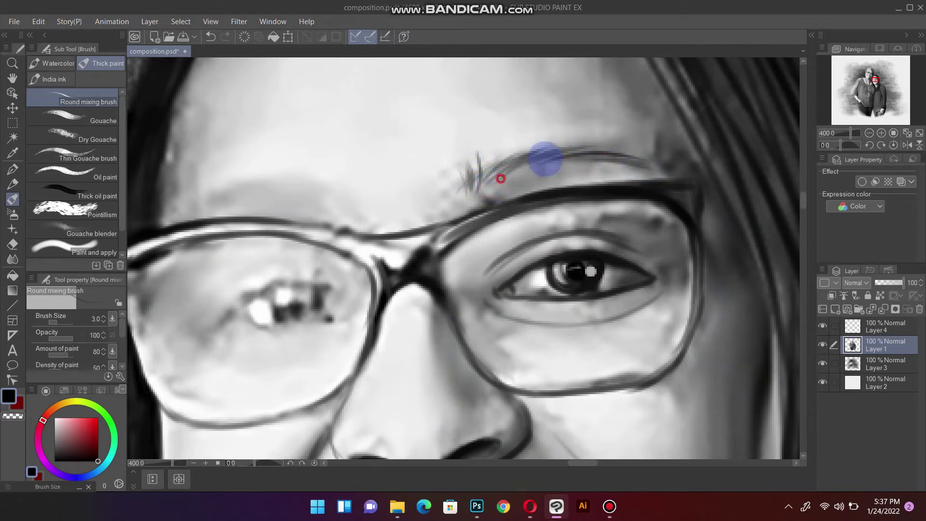
mouse_move(492, 179)
left_mouse_down()
mouse_move(593, 154)
mouse_move(647, 162)
left_mouse_up()
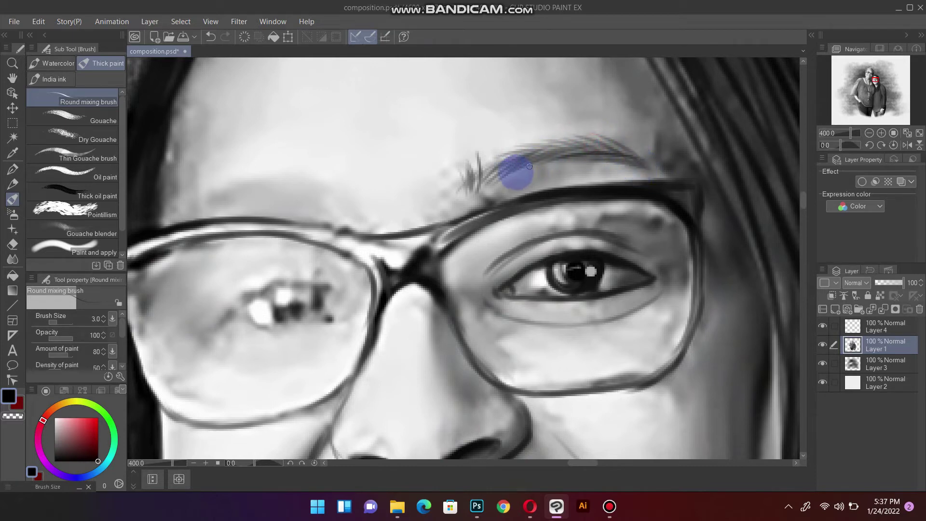
mouse_move(507, 179)
left_mouse_down()
mouse_move(597, 158)
mouse_move(661, 175)
left_mouse_up()
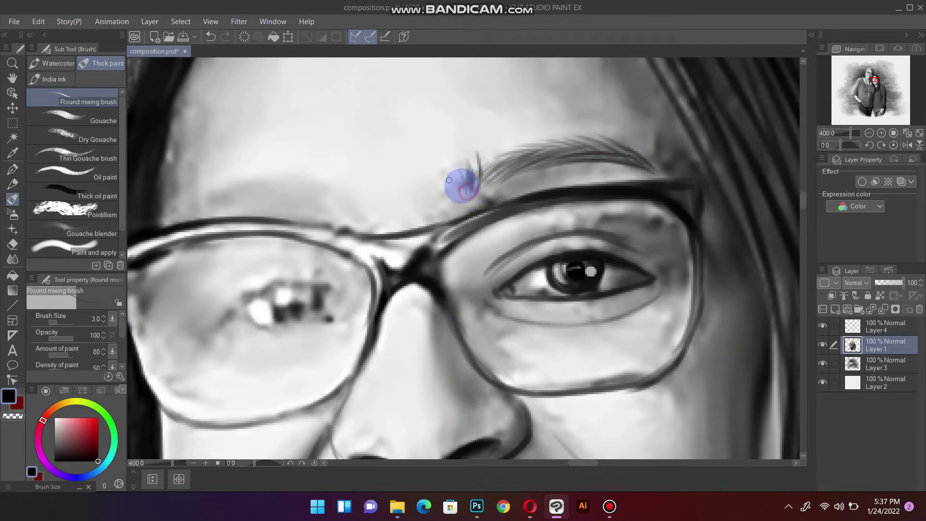
mouse_move(448, 180)
left_mouse_down()
mouse_move(472, 175)
mouse_move(475, 186)
left_mouse_up()
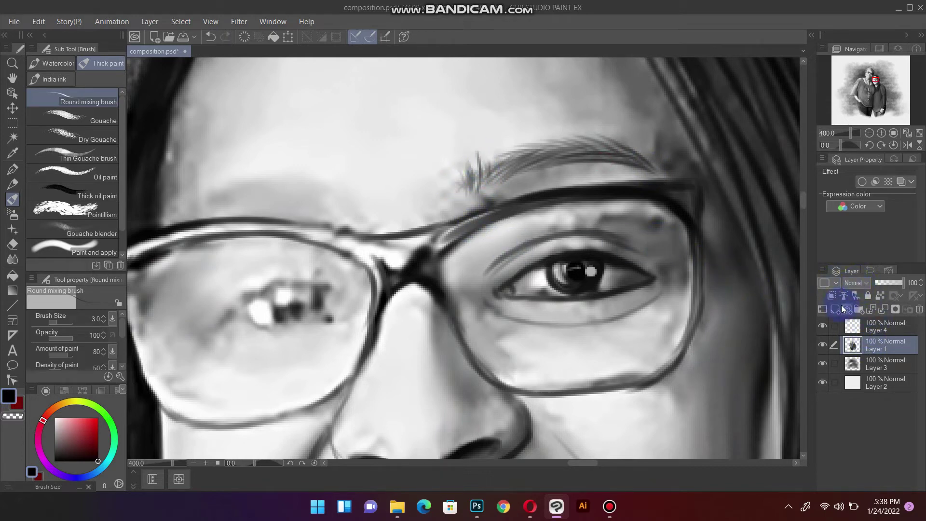
Step: Flip the canvas horizontally and paint hair-like strokes for a second eyebrow above the other lens
left_click(906, 147)
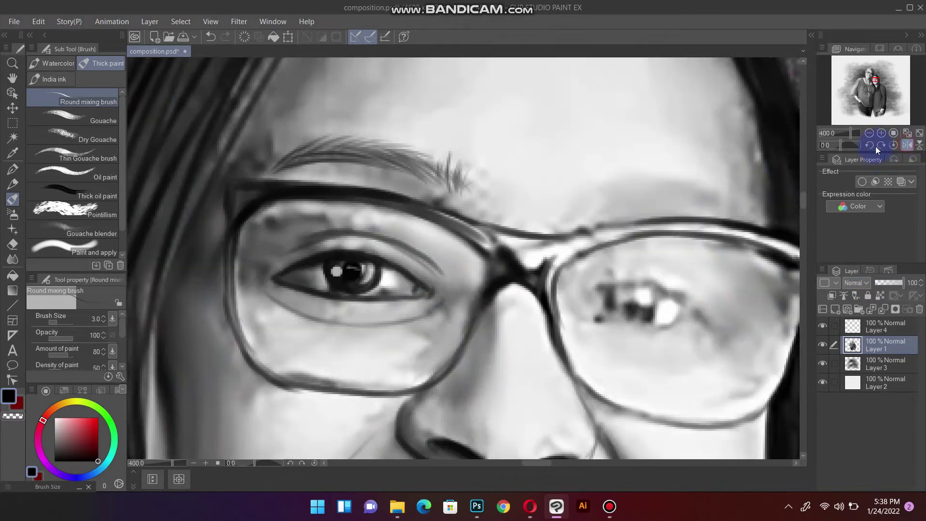
left_click_drag(671, 211, 461, 224)
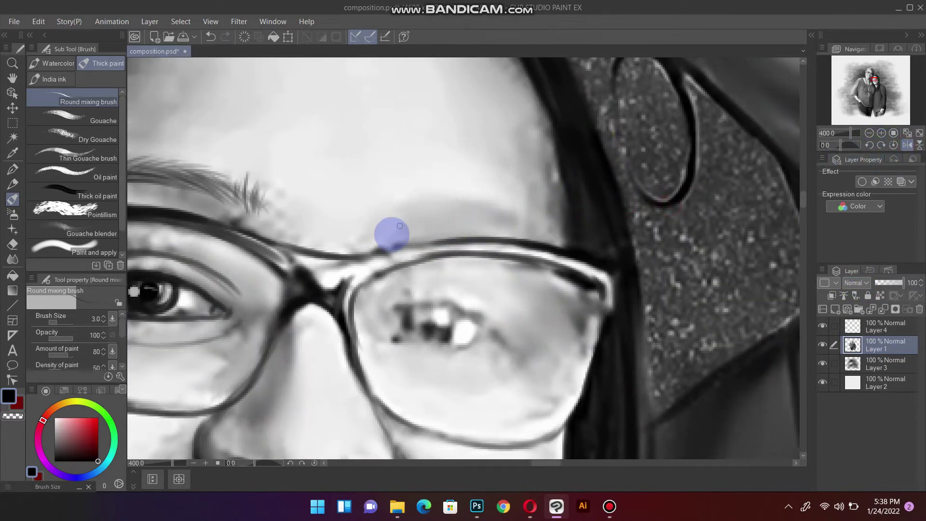
left_click_drag(386, 227, 416, 207)
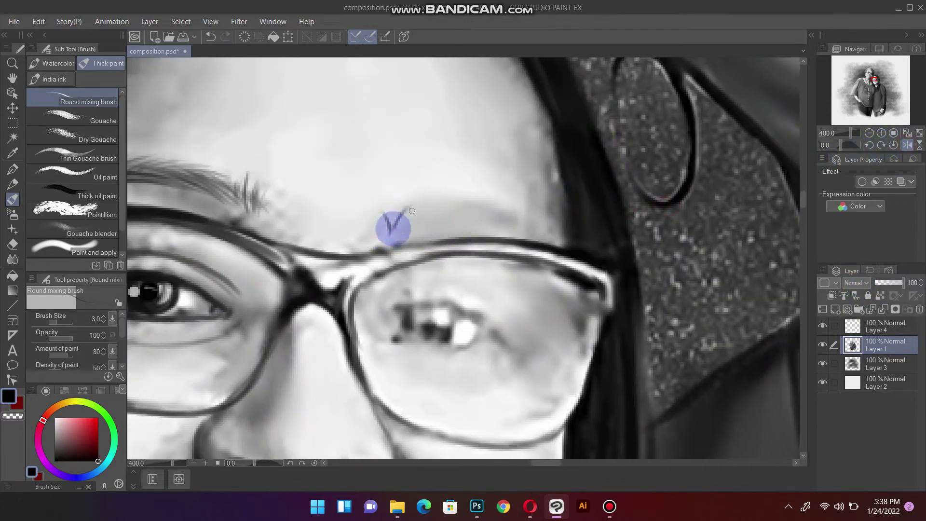
mouse_move(388, 236)
left_mouse_down()
mouse_move(397, 212)
mouse_move(490, 202)
left_mouse_up()
mouse_move(425, 222)
left_mouse_down()
mouse_move(497, 219)
mouse_move(538, 233)
left_mouse_up()
Step: Blend the second eyebrow strokes into a darker band and smear paint around the other lens
mouse_move(546, 237)
left_mouse_down()
mouse_move(371, 208)
mouse_move(532, 229)
left_mouse_up()
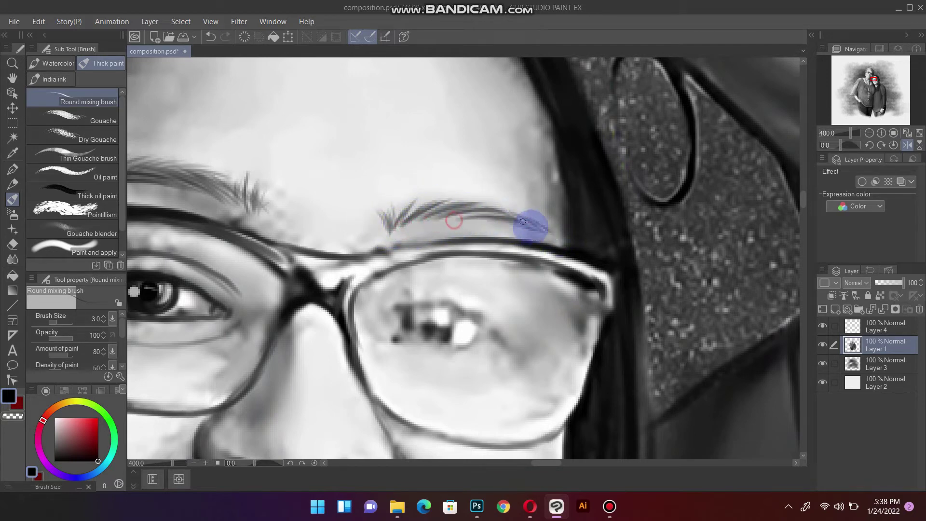
left_click_drag(448, 198, 562, 235)
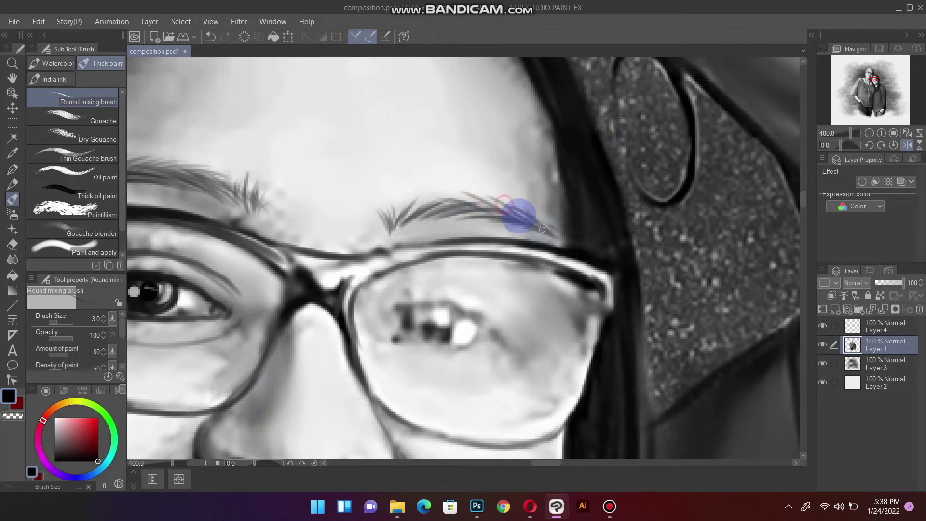
left_click_drag(472, 262, 539, 137)
mouse_move(477, 217)
left_mouse_down()
mouse_move(448, 202)
mouse_move(459, 190)
mouse_move(439, 192)
mouse_move(457, 183)
mouse_move(441, 207)
mouse_move(511, 234)
mouse_move(461, 223)
left_mouse_up()
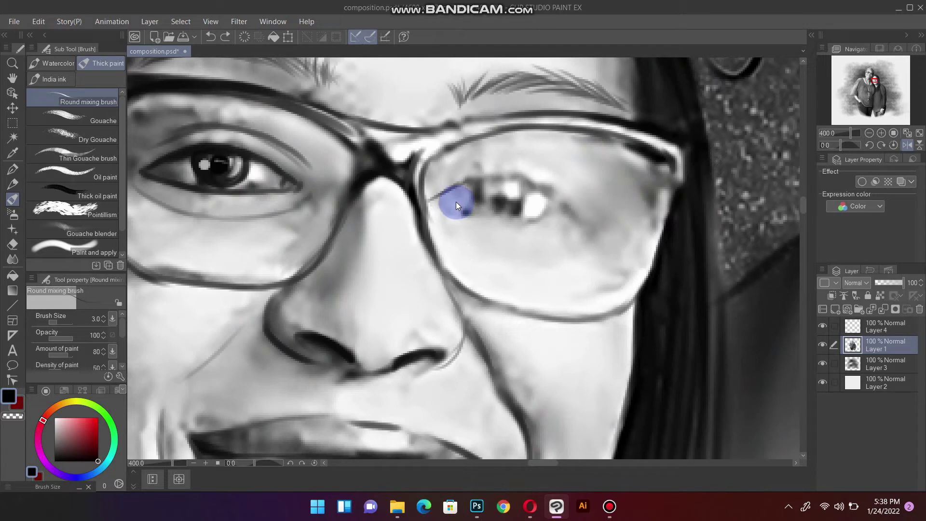
Step: Repaint the blurry lens reflection as a clear eye, with a darker iris and cleaner eye white in sampled black and white
mouse_move(453, 205)
left_mouse_down()
mouse_move(438, 201)
mouse_move(480, 181)
mouse_move(455, 193)
mouse_move(471, 182)
mouse_move(525, 184)
mouse_move(589, 215)
mouse_move(447, 203)
mouse_move(516, 219)
mouse_move(567, 208)
mouse_move(543, 210)
mouse_move(561, 206)
mouse_move(496, 198)
mouse_move(469, 183)
mouse_move(505, 204)
mouse_move(524, 196)
mouse_move(478, 199)
mouse_move(498, 210)
mouse_move(471, 201)
mouse_move(504, 211)
mouse_move(518, 195)
mouse_move(497, 200)
mouse_move(515, 183)
left_mouse_up()
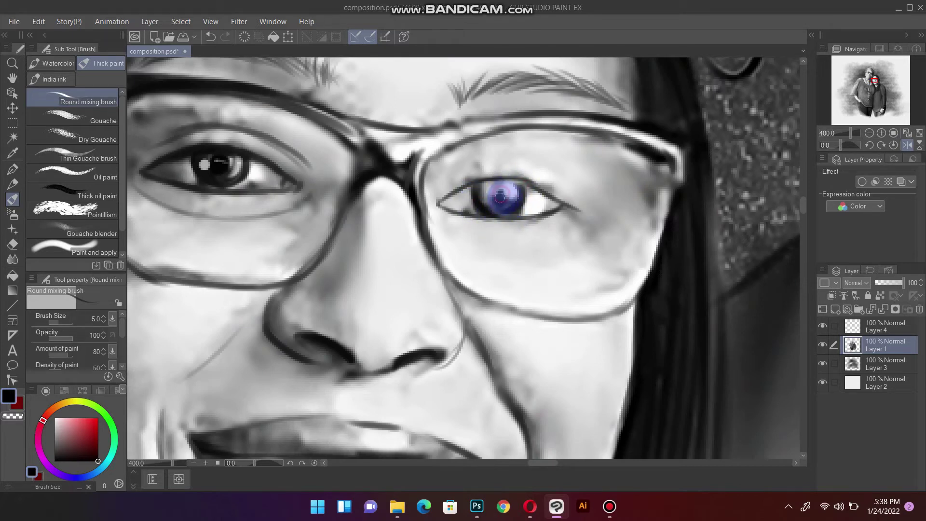
mouse_move(503, 195)
left_mouse_down()
mouse_move(458, 190)
mouse_move(532, 191)
mouse_move(466, 187)
mouse_move(439, 200)
mouse_move(441, 220)
mouse_move(448, 203)
mouse_move(464, 213)
left_mouse_up()
key("bracketleft")
key("bracketleft")
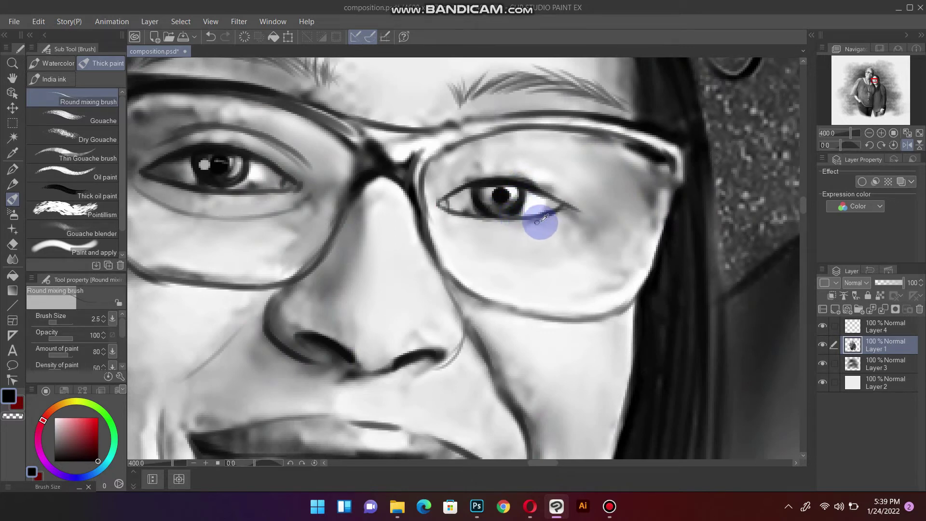
left_click(532, 205, "alt")
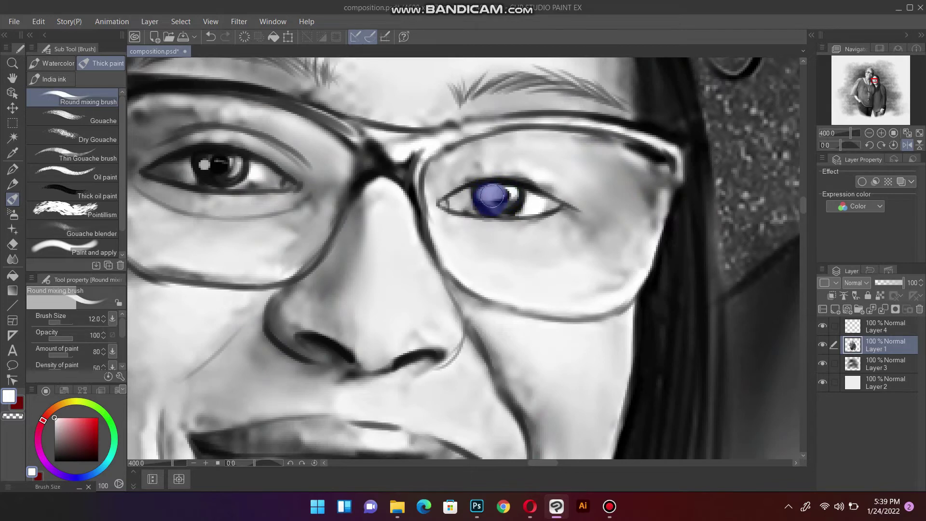
left_click(458, 212, "alt")
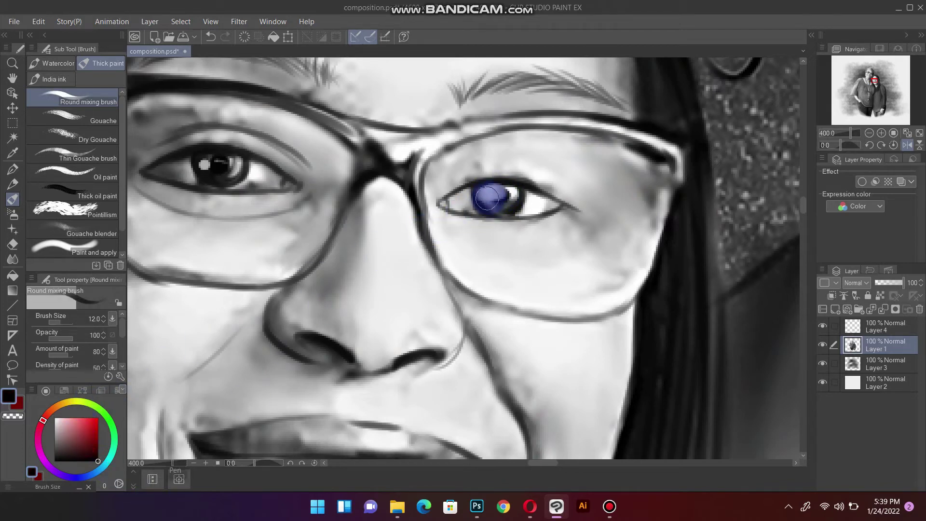
key("bracketleft")
key("bracketleft")
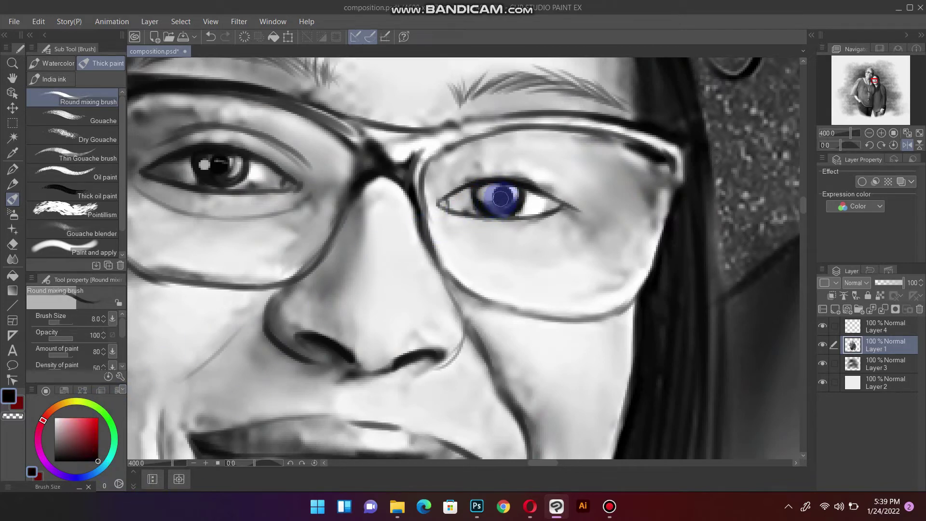
key("bracketleft")
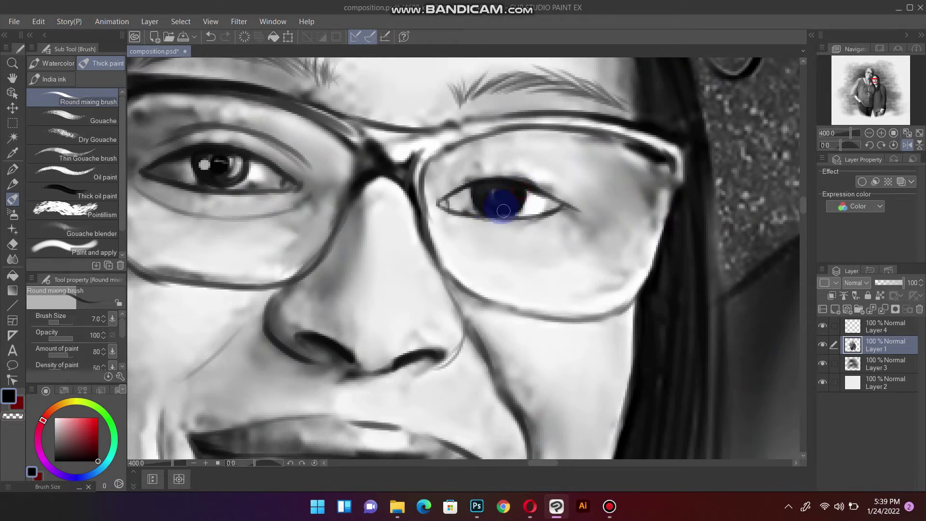
left_click(13, 214)
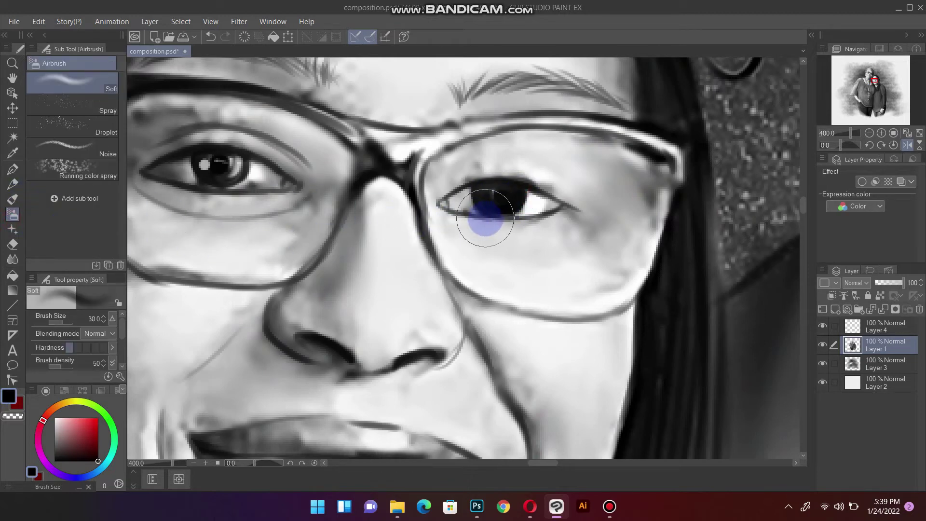
left_click(12, 199)
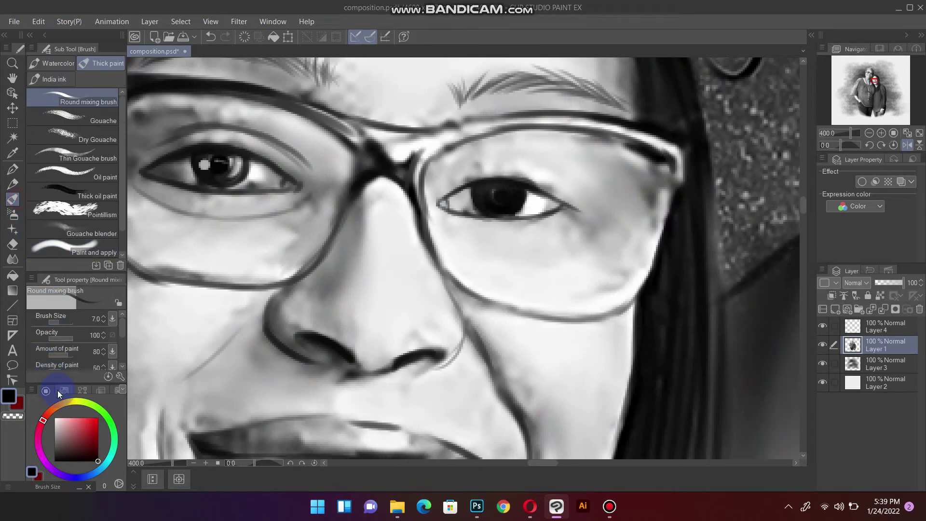
left_click(55, 418)
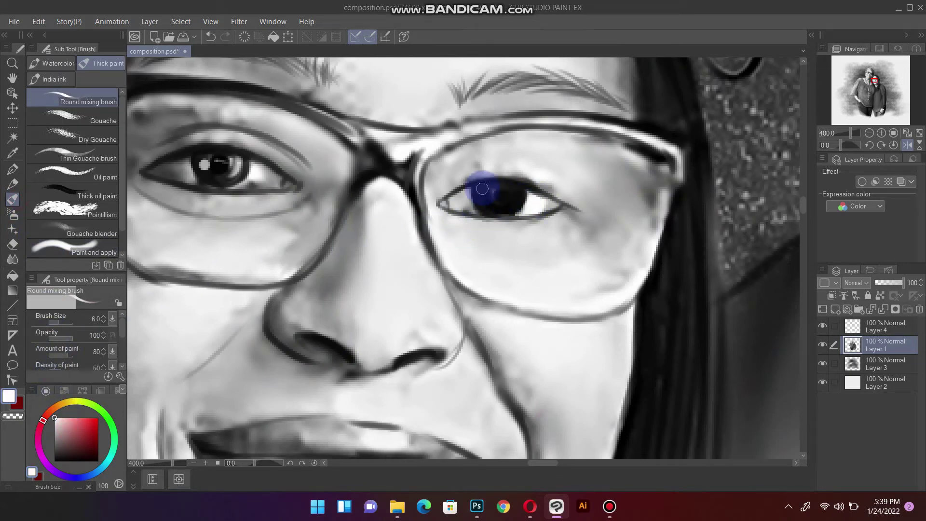
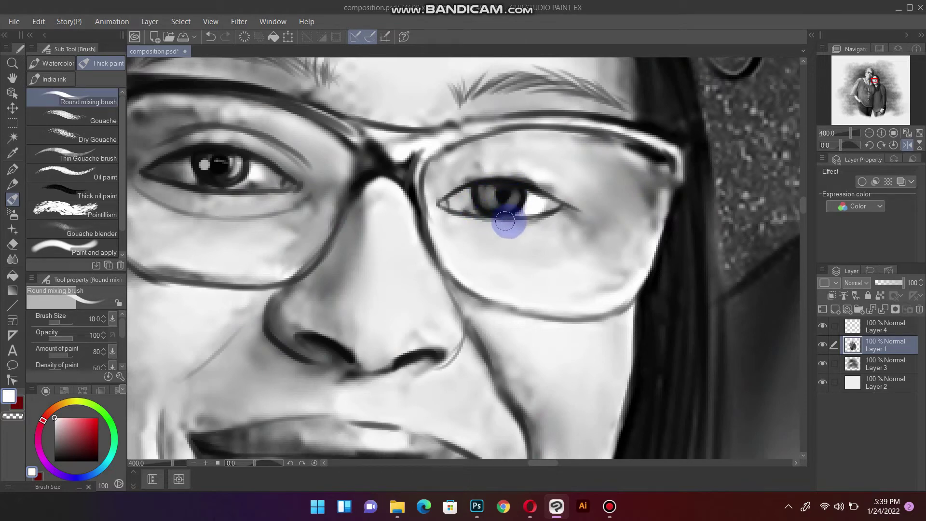
Step: Darken the younger woman's iris, toggling between black and white on the colour wheel
left_click_drag(78, 431, 97, 461)
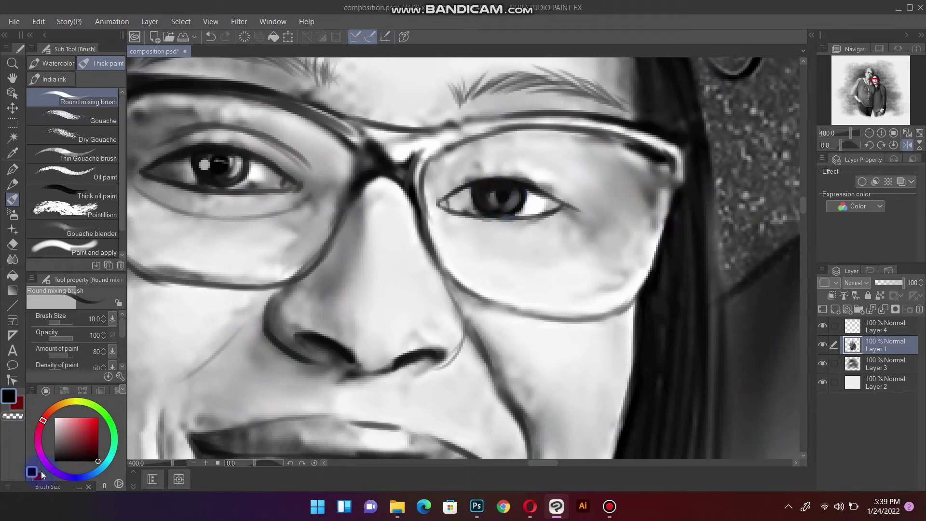
left_click_drag(72, 433, 55, 418)
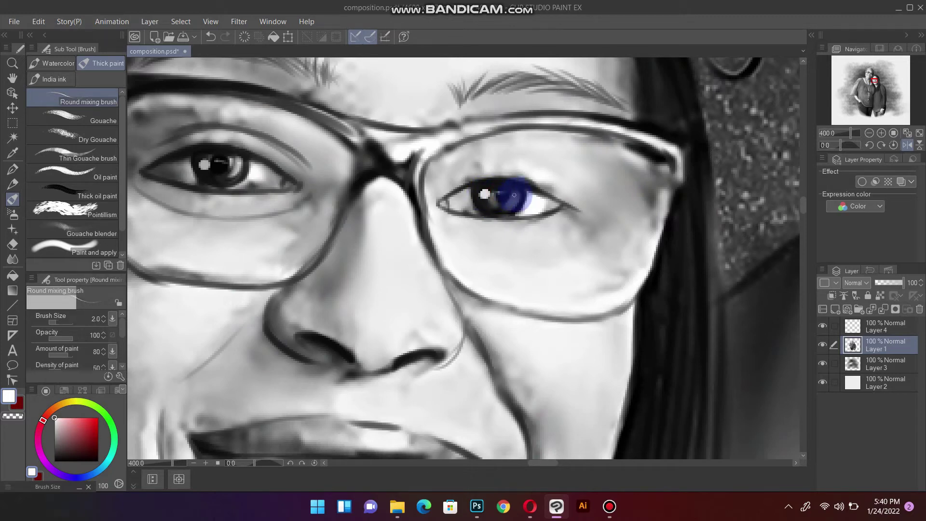
left_click_drag(477, 207, 488, 227)
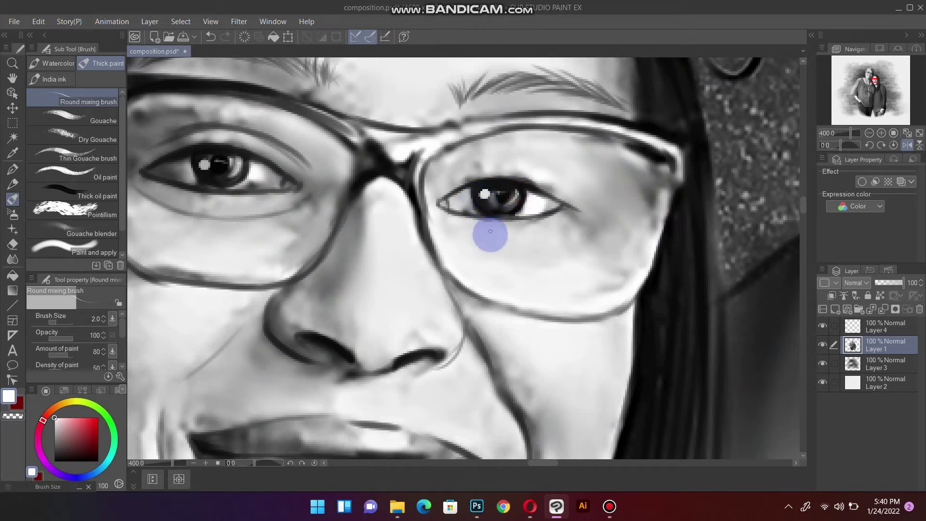
left_click_drag(73, 427, 98, 461)
Step: Enlarge the brush and paint faint creases above the upper and below the lower eyelid
left_click_drag(442, 182, 478, 168)
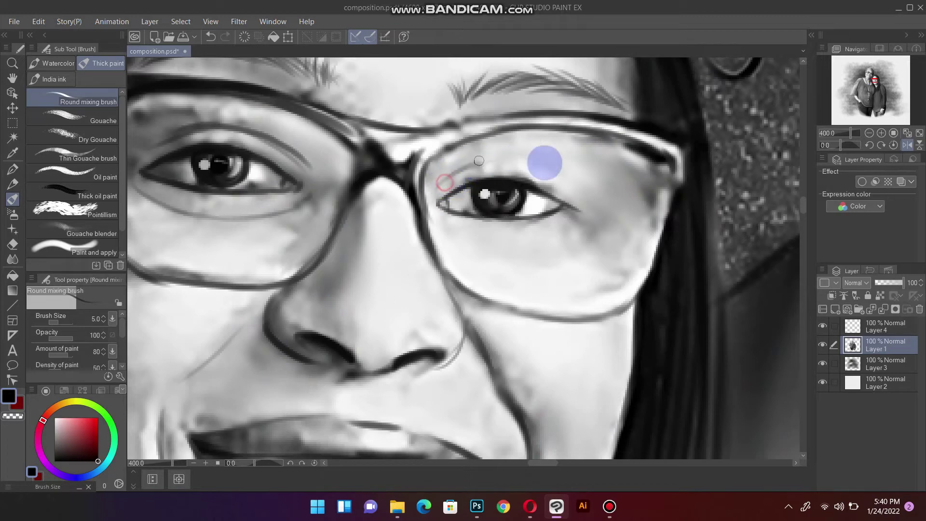
left_click_drag(543, 159, 496, 155)
left_click_drag(580, 244, 439, 217)
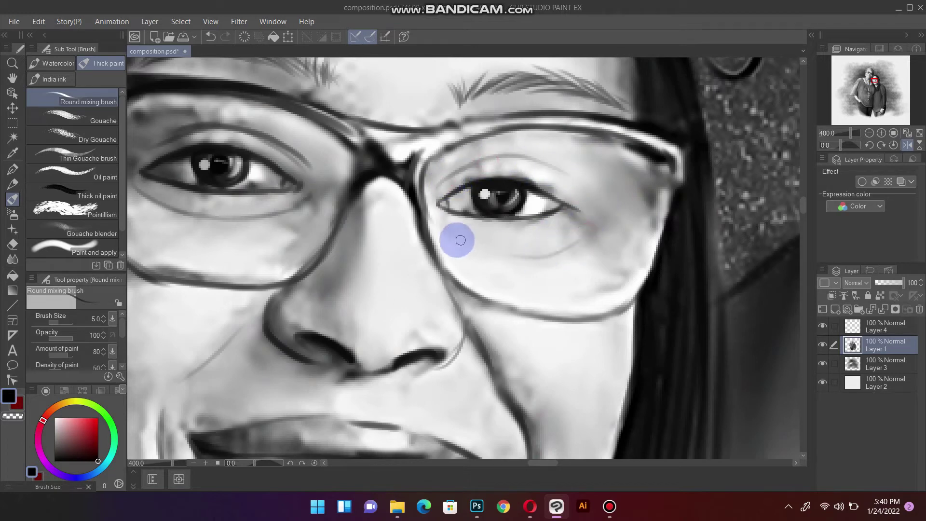
Step: Blend the lower glasses rim with a larger brush, then move to the mouth with a smaller brush
mouse_move(521, 254)
left_mouse_down()
mouse_move(642, 191)
mouse_move(632, 273)
left_mouse_up()
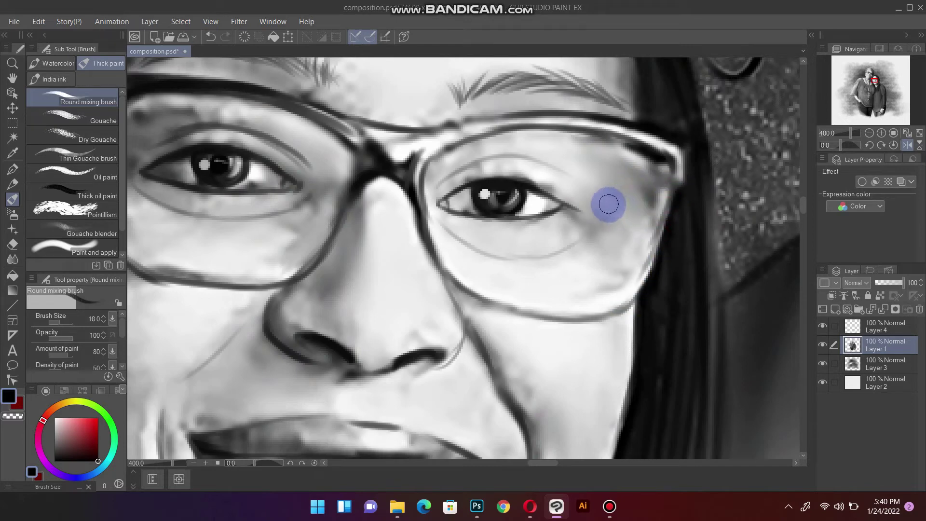
mouse_move(630, 189)
left_mouse_down()
mouse_move(450, 130)
mouse_move(508, 123)
mouse_move(633, 145)
mouse_move(683, 165)
left_mouse_up()
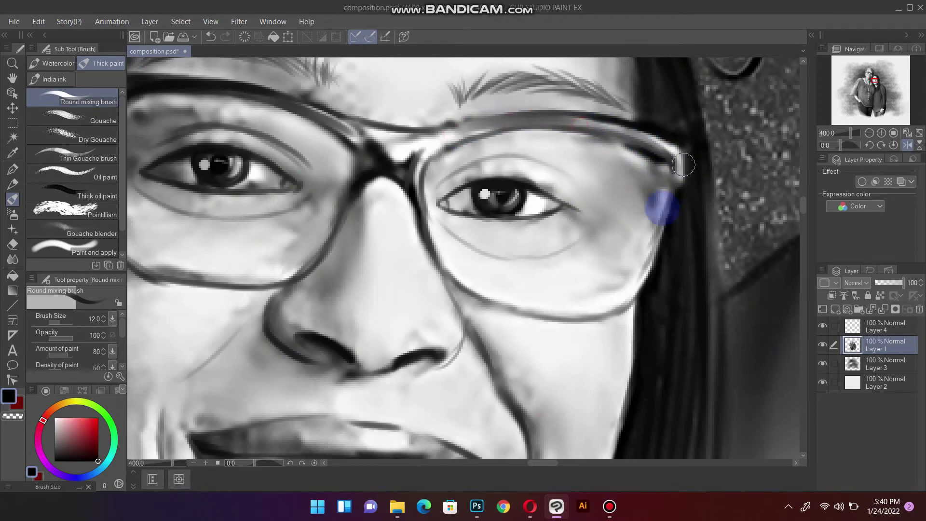
left_click_drag(627, 308, 474, 303)
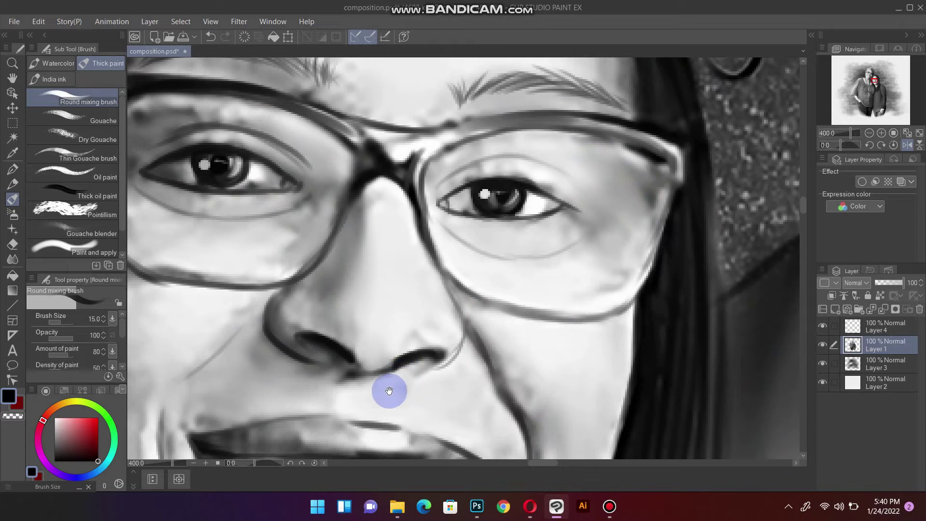
mouse_move(468, 393)
left_mouse_down()
mouse_move(467, 195)
mouse_move(440, 273)
left_mouse_up()
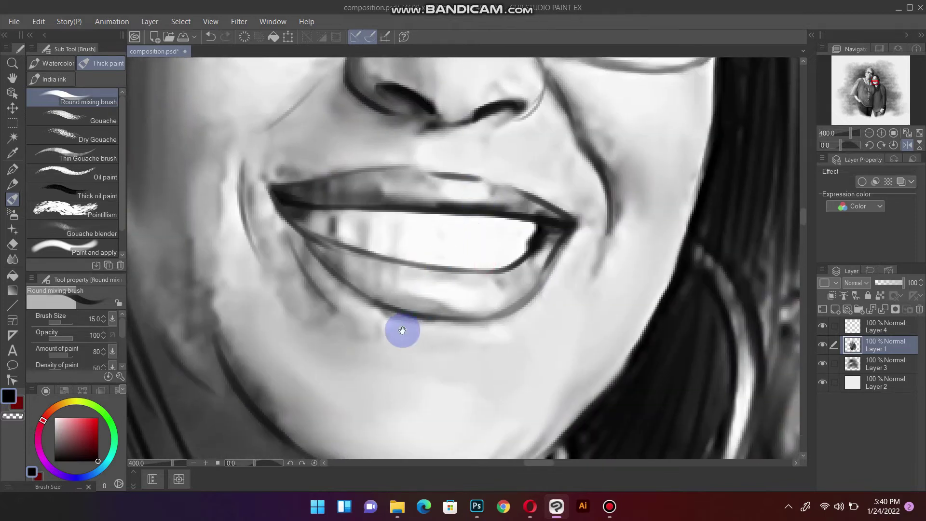
mouse_move(399, 327)
left_mouse_down()
mouse_move(420, 300)
mouse_move(468, 322)
left_mouse_up()
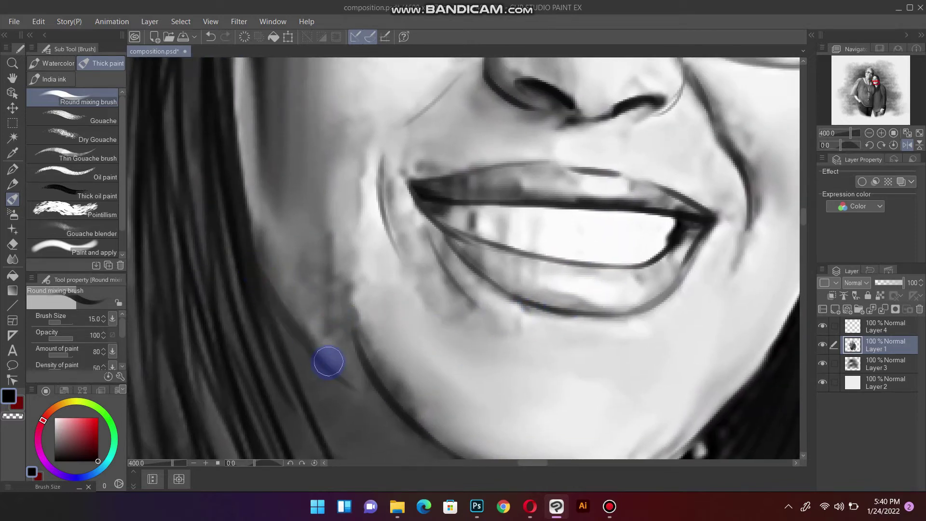
scroll(341, 380, "down", 2)
scroll(342, 376, "down", 1)
scroll(348, 360, "down", 2)
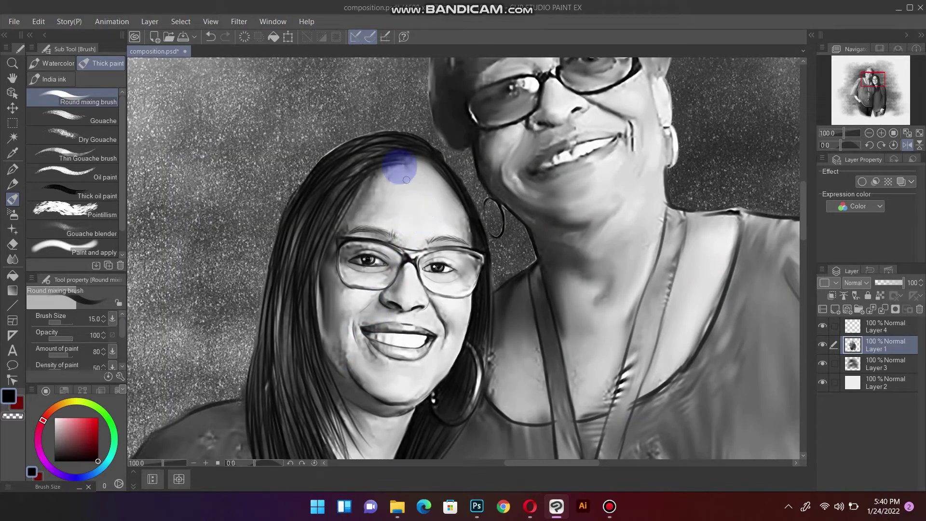
key("bracketleft")
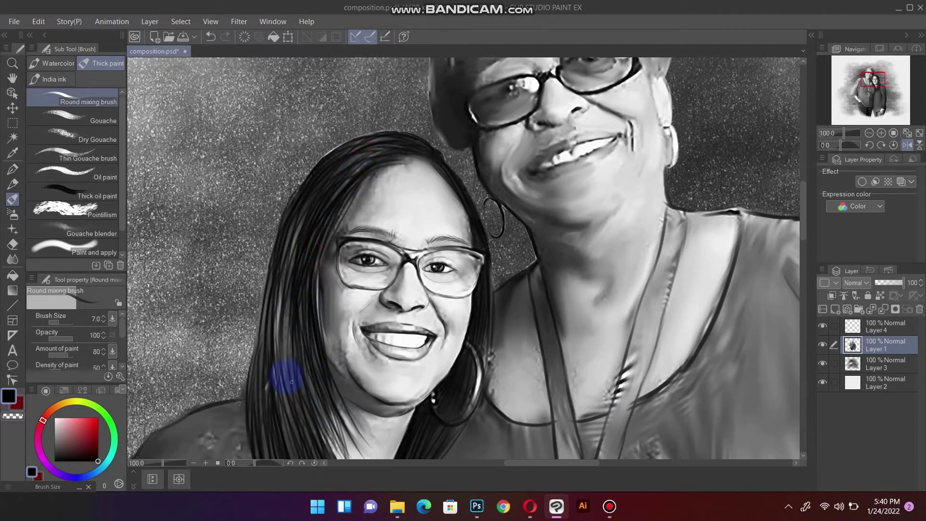
Step: Darken the eyebrow hairs with a smaller Soft airbrush
left_click(13, 214)
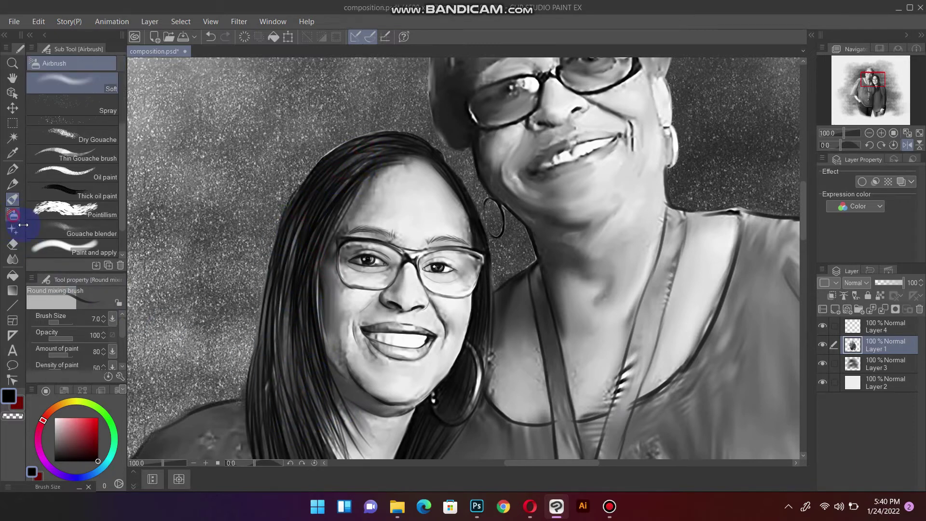
scroll(385, 237, "up", 2)
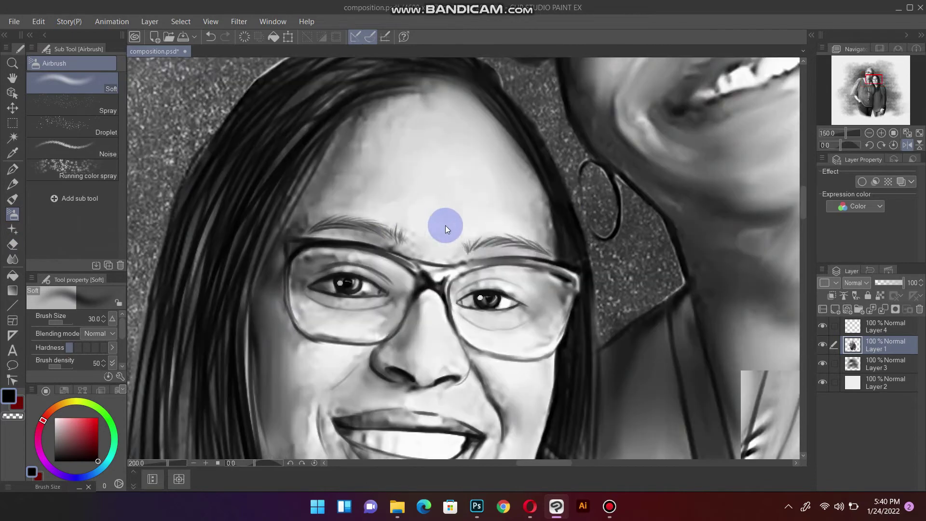
mouse_move(485, 248)
left_mouse_down()
mouse_move(487, 231)
mouse_move(517, 242)
left_mouse_up()
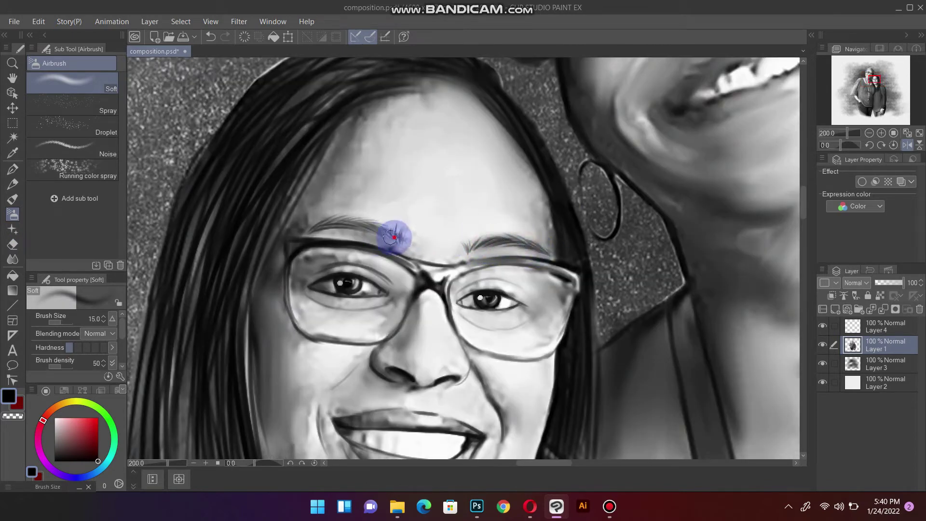
left_click_drag(394, 237, 355, 221)
Step: Shade the eye corners, both eyelids and the area under the eye
left_click_drag(399, 297, 387, 291)
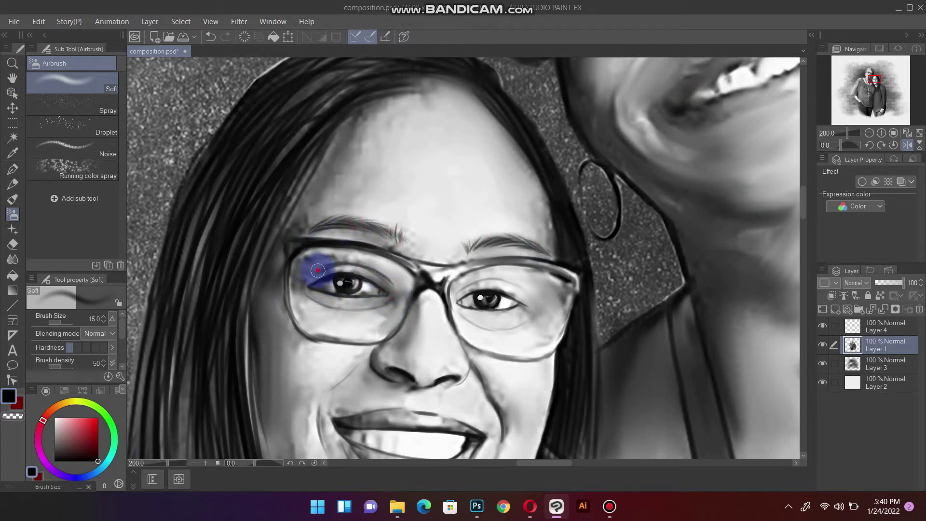
left_click_drag(310, 268, 338, 263)
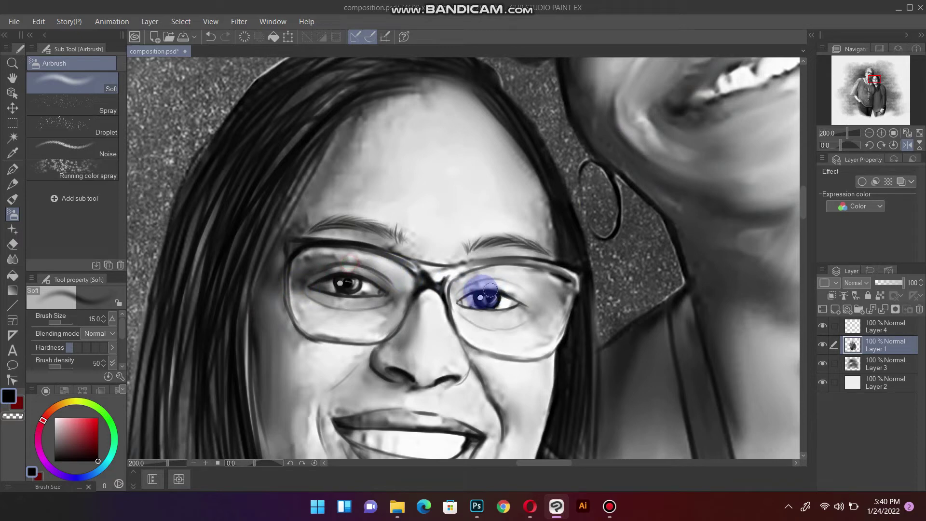
mouse_move(486, 295)
left_mouse_down()
mouse_move(527, 291)
mouse_move(502, 321)
left_mouse_up()
mouse_move(438, 313)
left_mouse_down()
mouse_move(532, 304)
mouse_move(558, 279)
mouse_move(558, 327)
mouse_move(512, 360)
mouse_move(446, 348)
mouse_move(436, 305)
mouse_move(446, 328)
mouse_move(414, 305)
mouse_move(362, 340)
mouse_move(378, 356)
mouse_move(373, 365)
mouse_move(451, 376)
mouse_move(413, 388)
mouse_move(476, 396)
mouse_move(554, 223)
left_mouse_up()
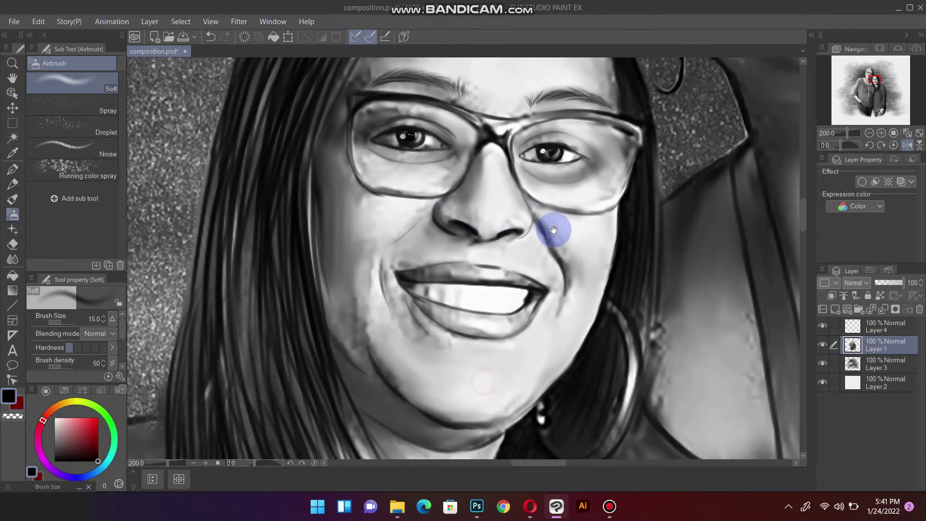
Step: Soften the shading over the upper lip, the smile line and under the nose
mouse_move(431, 213)
left_mouse_down()
mouse_move(389, 237)
mouse_move(429, 299)
mouse_move(392, 268)
mouse_move(492, 268)
mouse_move(542, 294)
mouse_move(518, 318)
mouse_move(424, 304)
mouse_move(471, 325)
mouse_move(458, 339)
mouse_move(511, 347)
mouse_move(392, 302)
mouse_move(414, 322)
mouse_move(355, 321)
mouse_move(368, 355)
mouse_move(450, 398)
left_mouse_up()
mouse_move(550, 259)
left_mouse_down()
mouse_move(537, 238)
mouse_move(562, 296)
mouse_move(571, 270)
mouse_move(532, 338)
mouse_move(567, 295)
left_mouse_up()
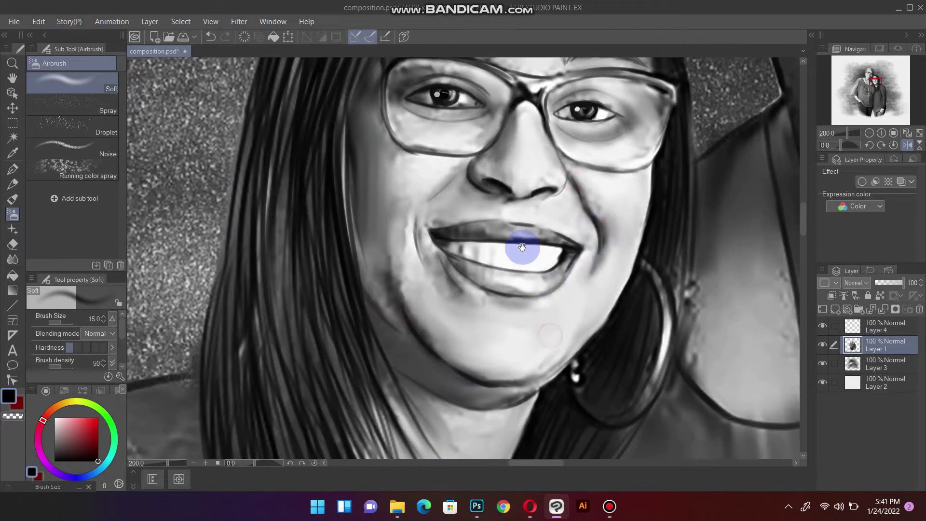
mouse_move(496, 197)
left_mouse_down()
mouse_move(479, 207)
mouse_move(495, 210)
mouse_move(434, 224)
mouse_move(485, 190)
mouse_move(430, 192)
mouse_move(434, 215)
mouse_move(562, 187)
mouse_move(558, 149)
mouse_move(599, 217)
mouse_move(601, 248)
left_mouse_up()
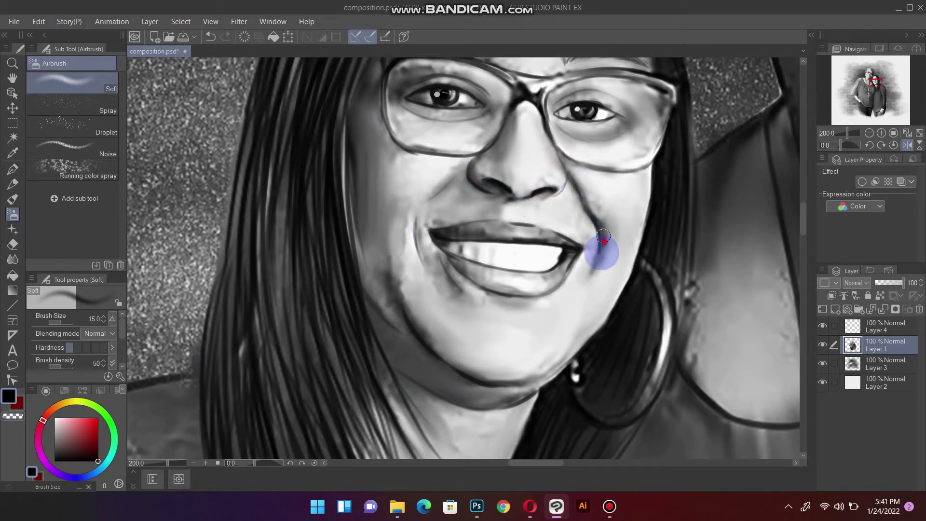
Step: Lightly shade both sides of the jawline near the hoop earring
left_click_drag(556, 317, 579, 241)
mouse_move(550, 296)
left_mouse_down()
mouse_move(583, 295)
mouse_move(625, 243)
left_mouse_up()
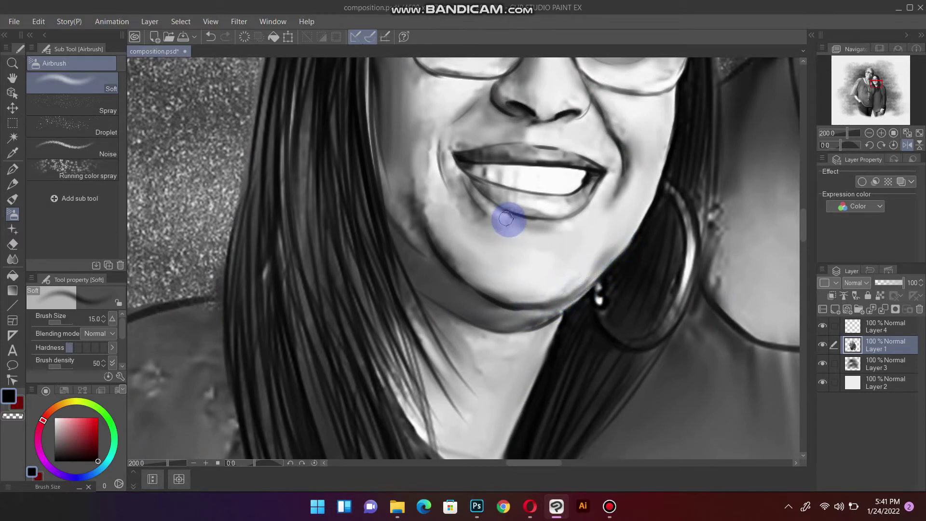
mouse_move(413, 187)
left_mouse_down()
mouse_move(448, 265)
mouse_move(415, 218)
left_mouse_up()
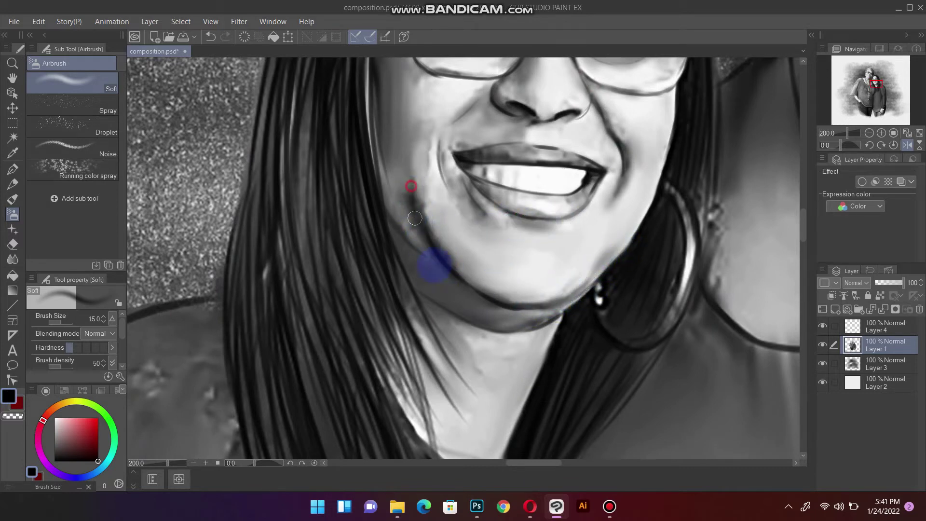
scroll(522, 335, "down", 3)
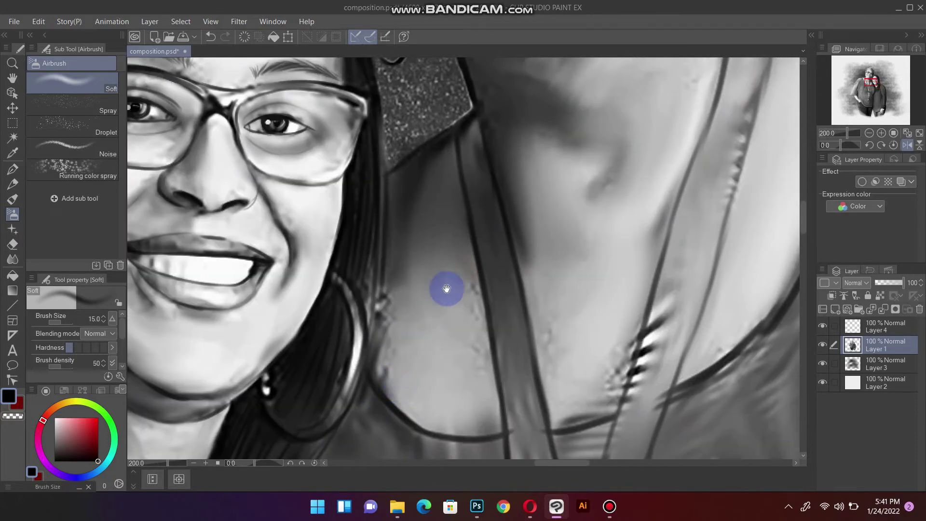
left_click_drag(419, 368, 394, 378)
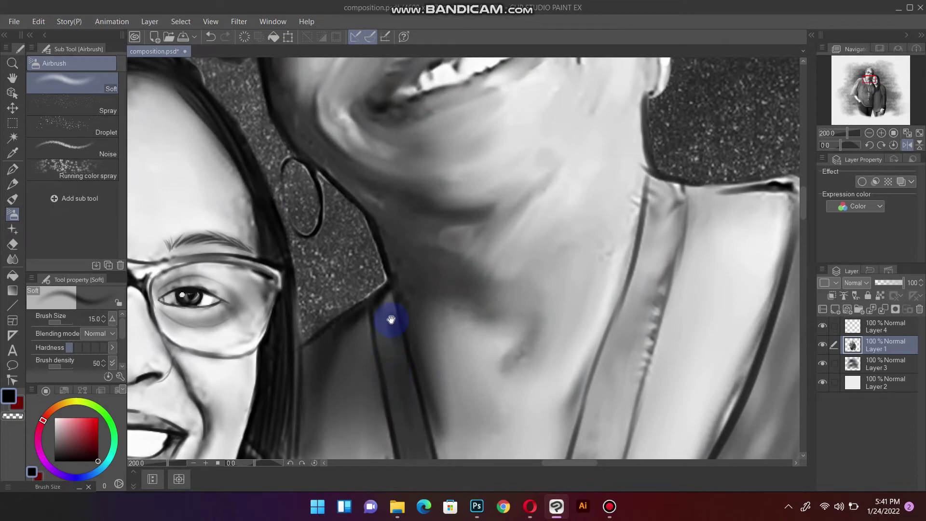
left_click_drag(388, 321, 468, 362)
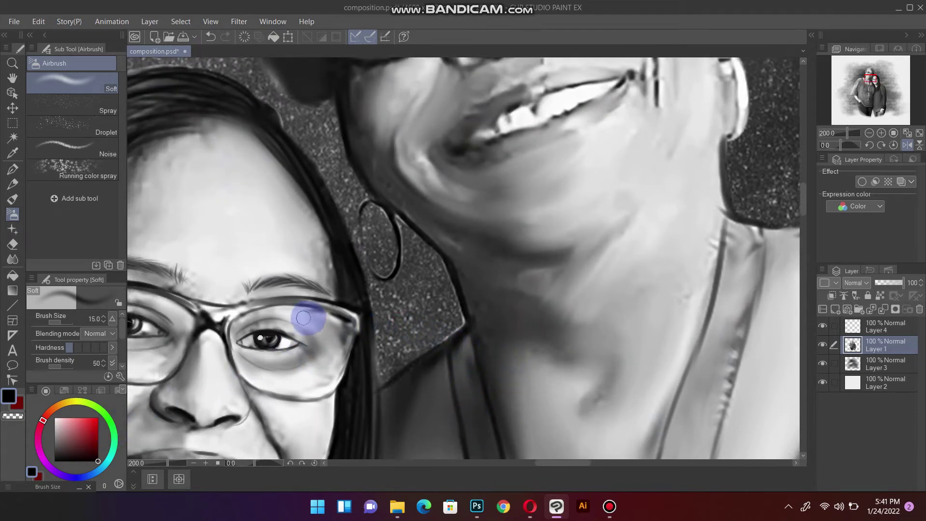
Step: Blend the eyebrow and glasses frame into the hair with the Round mixing brush
left_click(11, 197)
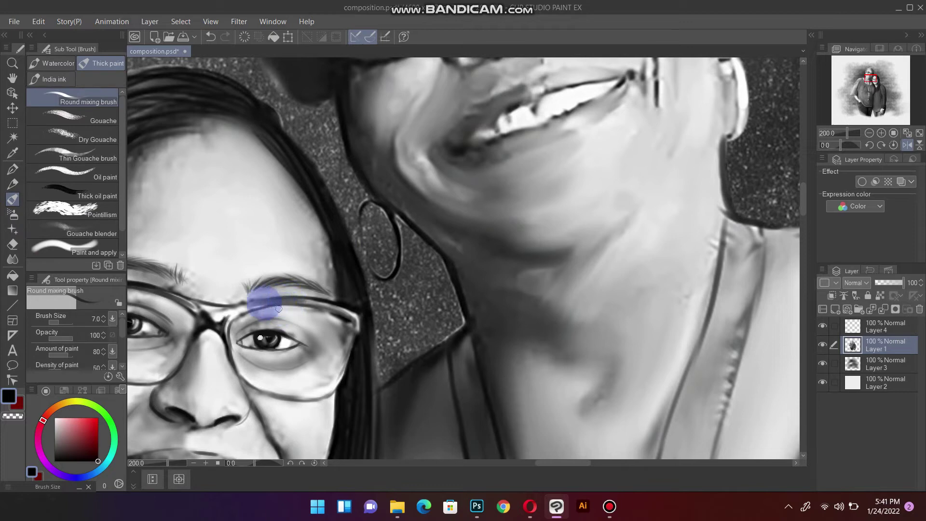
key("bracketright")
key("bracketright")
left_click_drag(235, 309, 292, 299)
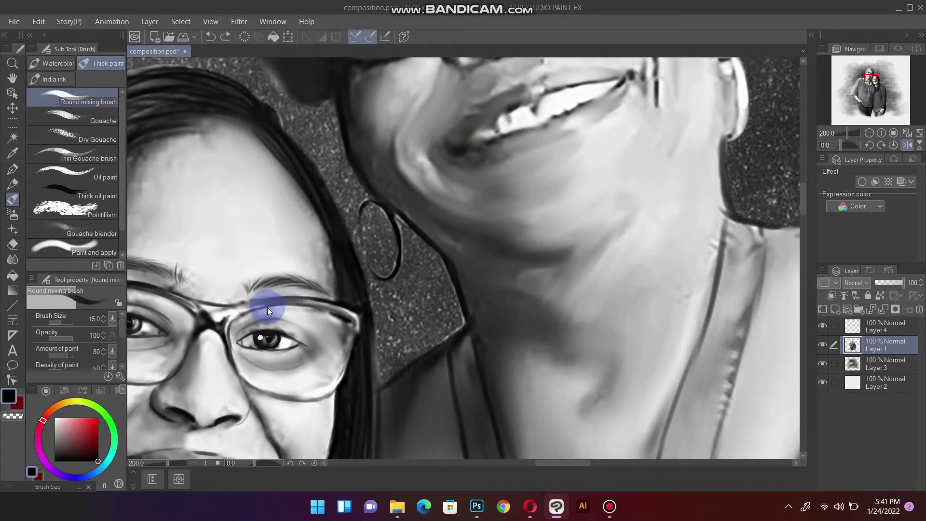
scroll(267, 307, "up", 2)
key("bracketleft")
key("bracketleft")
key("bracketleft")
mouse_move(264, 306)
left_mouse_down()
mouse_move(213, 303)
mouse_move(368, 301)
mouse_move(424, 310)
mouse_move(438, 327)
left_mouse_up()
key("bracketleft")
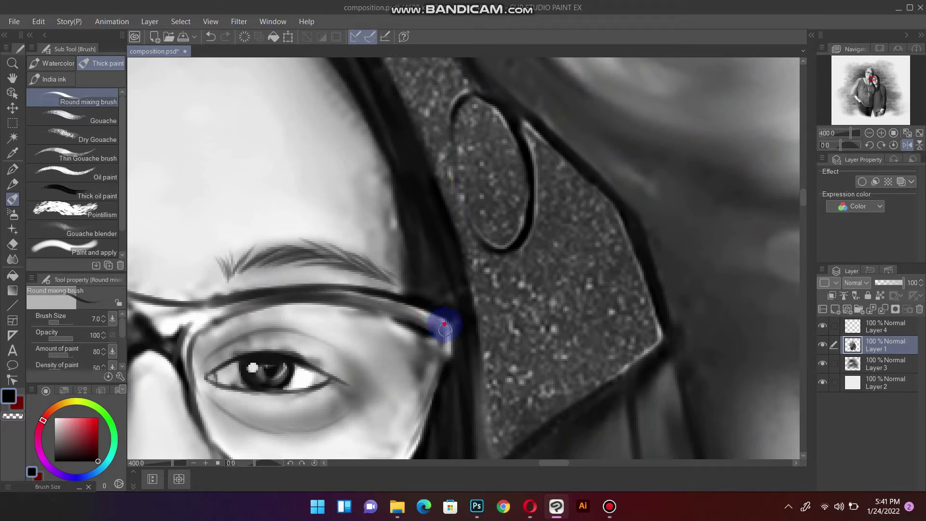
mouse_move(435, 370)
left_mouse_down()
mouse_move(427, 391)
mouse_move(456, 227)
left_mouse_up()
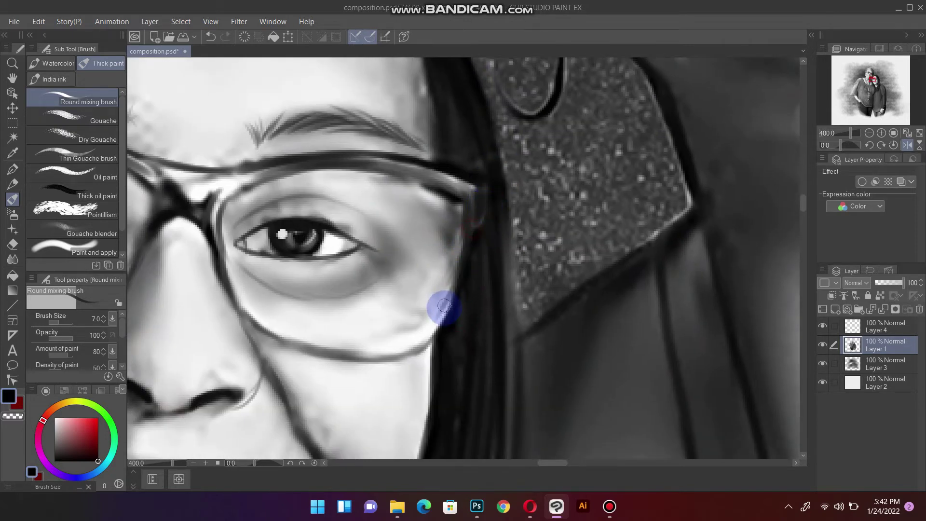
Step: Outline the nostrils and bottom of the nose in dark lines, lightening below the lens
left_click_drag(534, 207, 399, 362)
left_click_drag(471, 237, 348, 424)
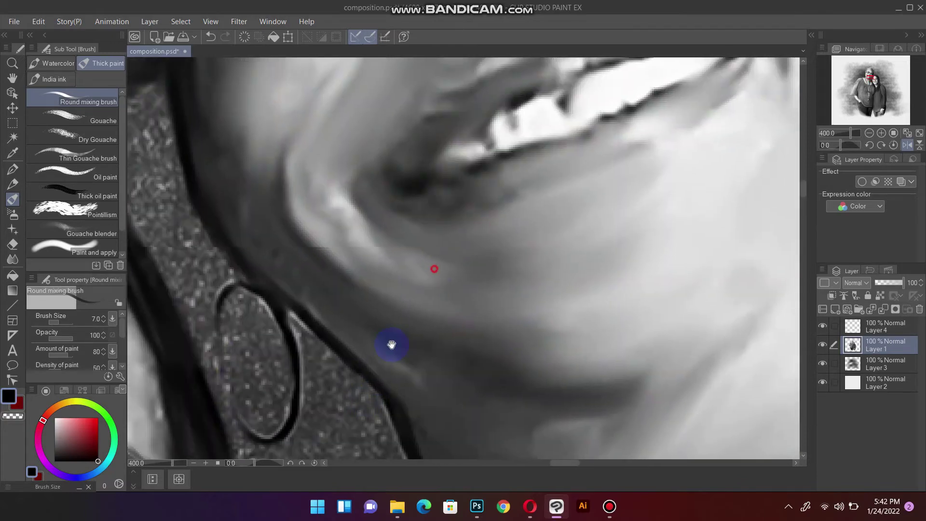
mouse_move(468, 121)
left_mouse_down()
mouse_move(468, 281)
mouse_move(458, 288)
mouse_move(494, 268)
mouse_move(470, 281)
mouse_move(479, 237)
mouse_move(436, 287)
mouse_move(456, 268)
left_mouse_up()
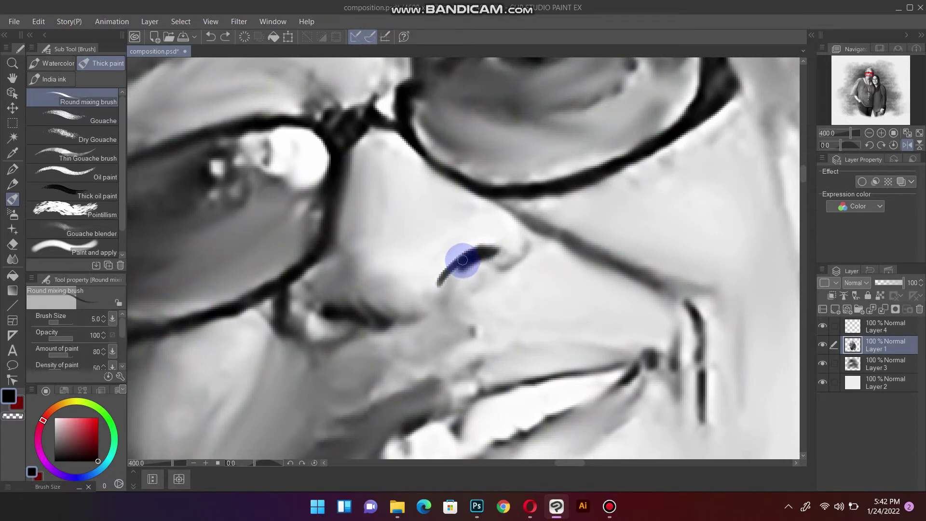
mouse_move(459, 265)
left_mouse_down()
mouse_move(440, 301)
mouse_move(483, 251)
left_mouse_up()
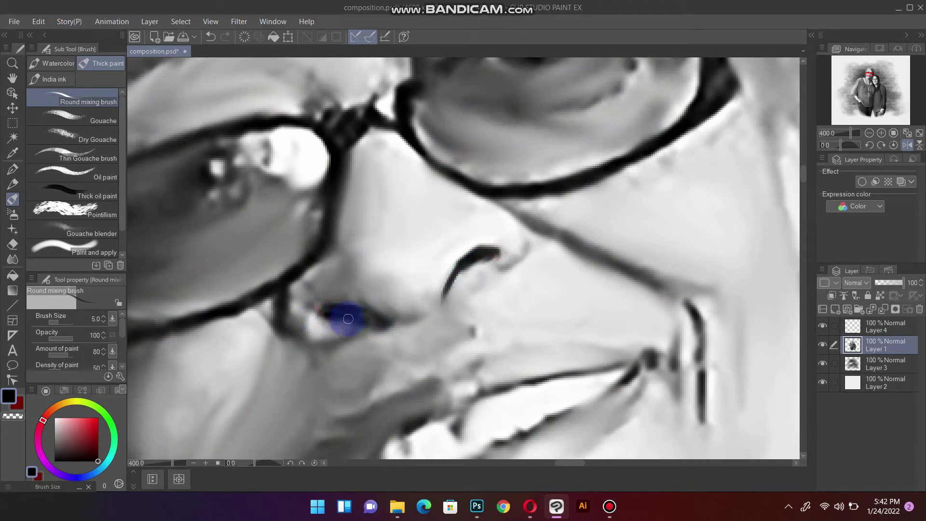
mouse_move(329, 316)
left_mouse_down()
mouse_move(428, 313)
mouse_move(413, 320)
mouse_move(404, 321)
mouse_move(447, 310)
mouse_move(405, 324)
mouse_move(444, 292)
mouse_move(422, 320)
left_mouse_up()
left_click_drag(498, 275, 457, 314)
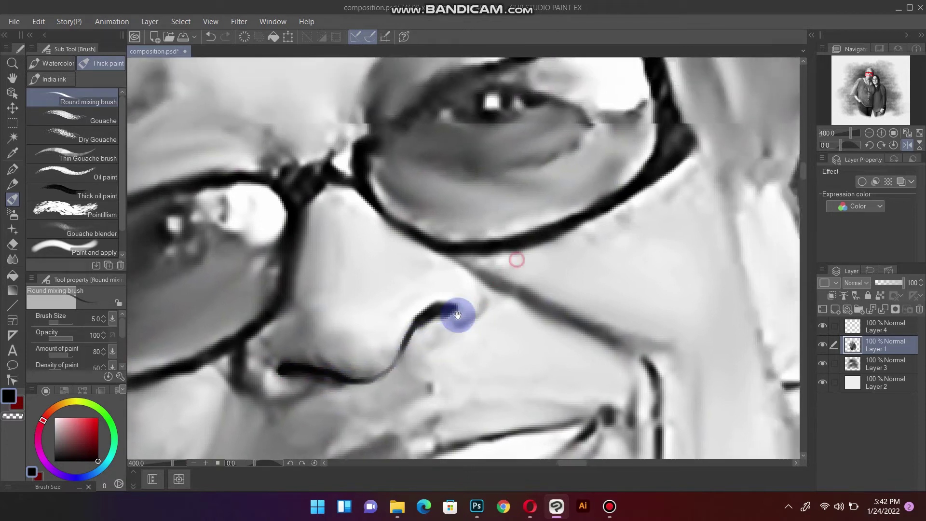
mouse_move(479, 285)
left_mouse_down()
mouse_move(440, 337)
mouse_move(469, 310)
mouse_move(423, 336)
mouse_move(479, 303)
mouse_move(467, 310)
left_mouse_up()
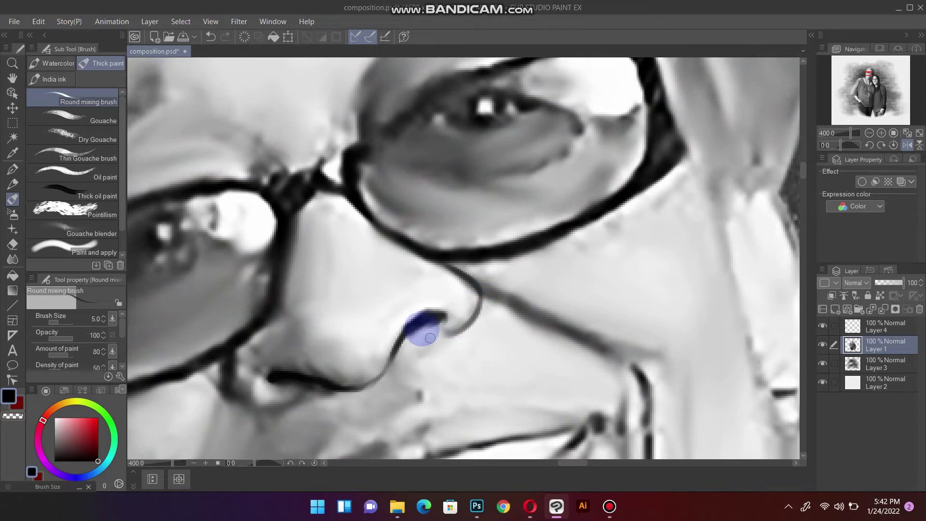
mouse_move(430, 337)
left_mouse_down()
mouse_move(515, 280)
mouse_move(424, 289)
mouse_move(499, 270)
left_mouse_up()
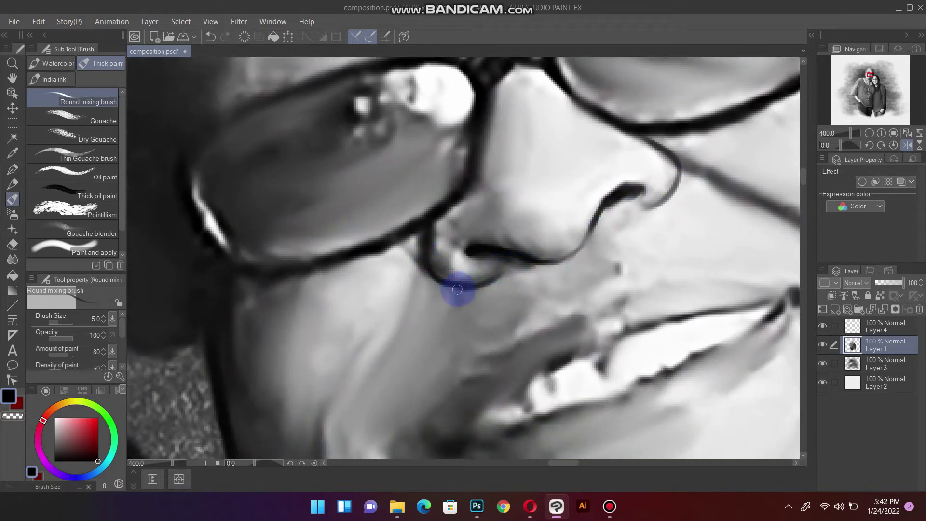
left_click_drag(452, 287, 599, 232)
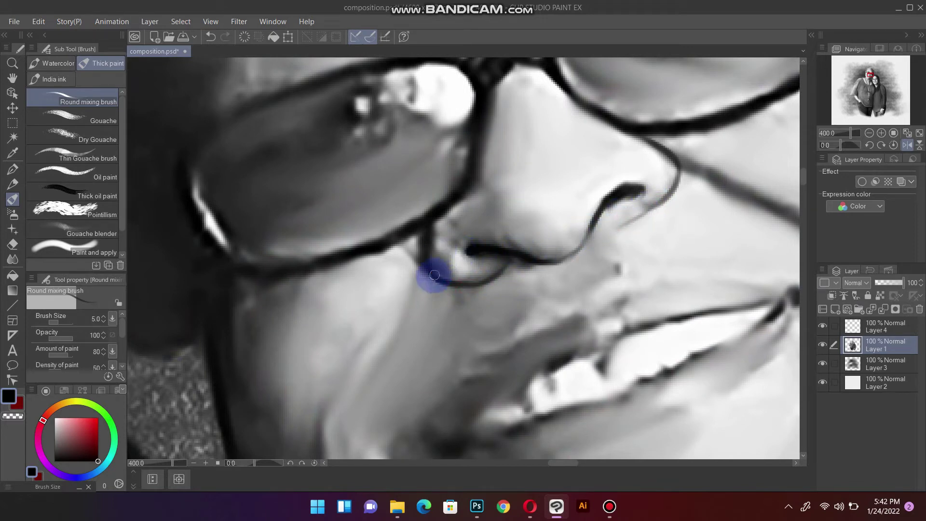
mouse_move(425, 274)
left_mouse_down()
mouse_move(429, 232)
mouse_move(473, 181)
mouse_move(525, 202)
left_mouse_up()
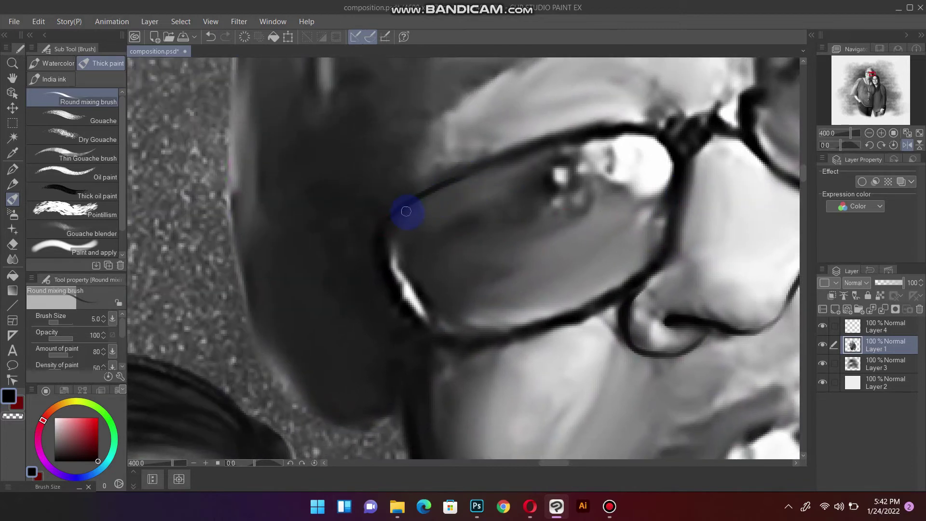
Step: Darken the upper rim, bridge edges and side edges of the glasses frame
mouse_move(388, 211)
left_mouse_down()
mouse_move(523, 145)
mouse_move(659, 123)
left_mouse_up()
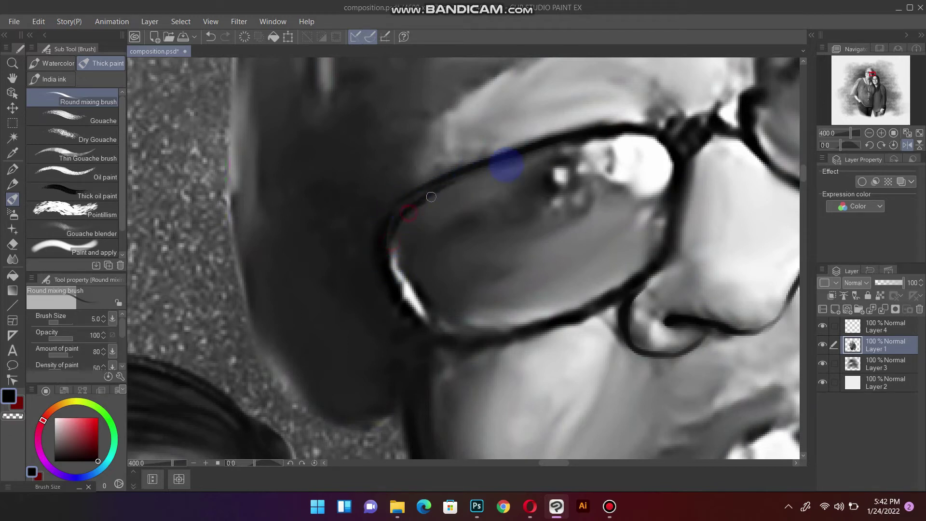
mouse_move(472, 178)
left_mouse_down()
mouse_move(527, 151)
mouse_move(642, 134)
left_mouse_up()
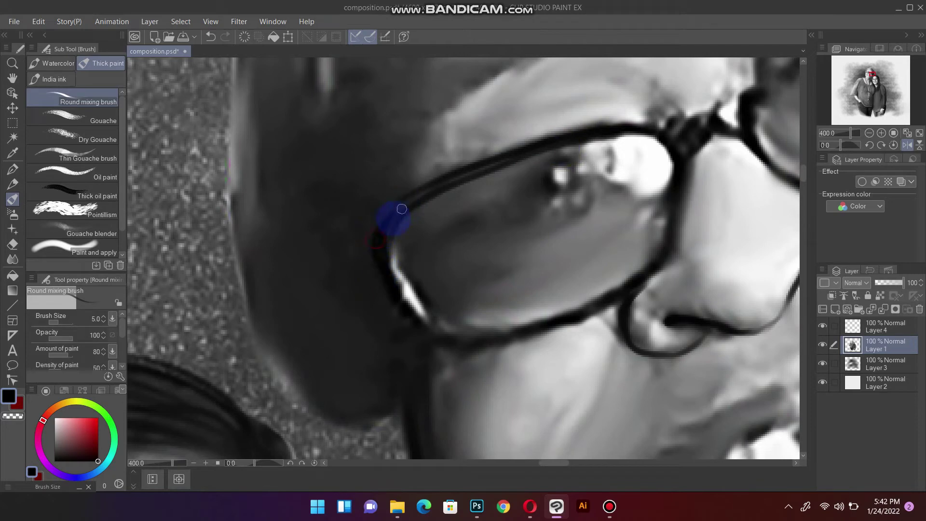
left_click_drag(388, 290, 353, 218)
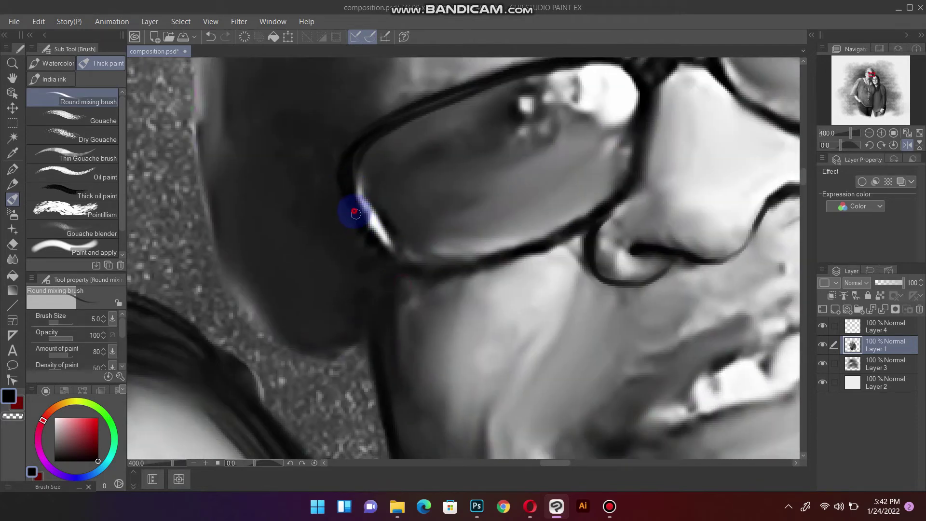
left_click_drag(459, 279, 390, 213)
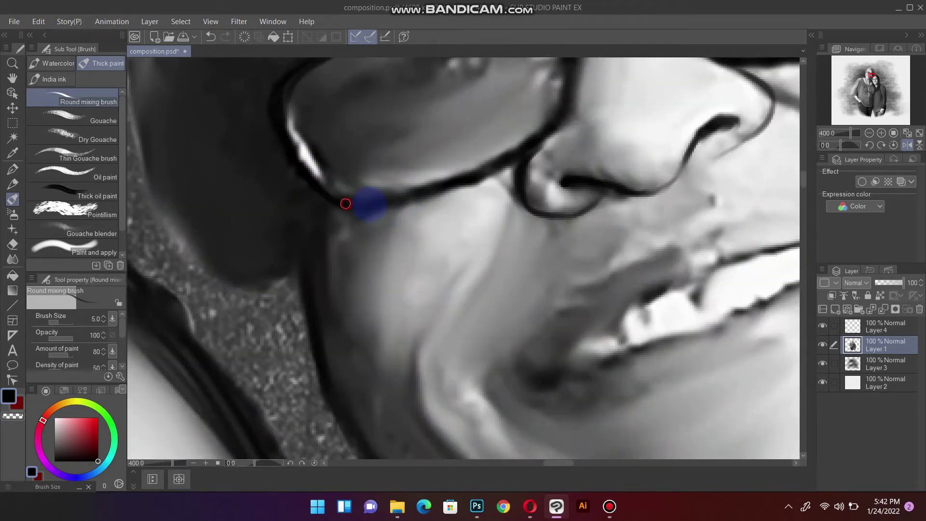
left_click_drag(554, 124, 432, 186)
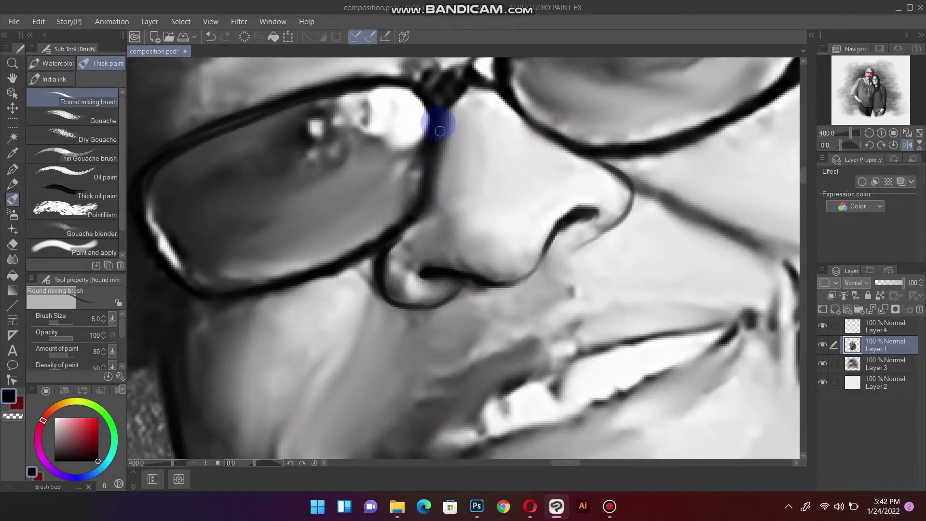
left_click_drag(439, 131, 398, 203)
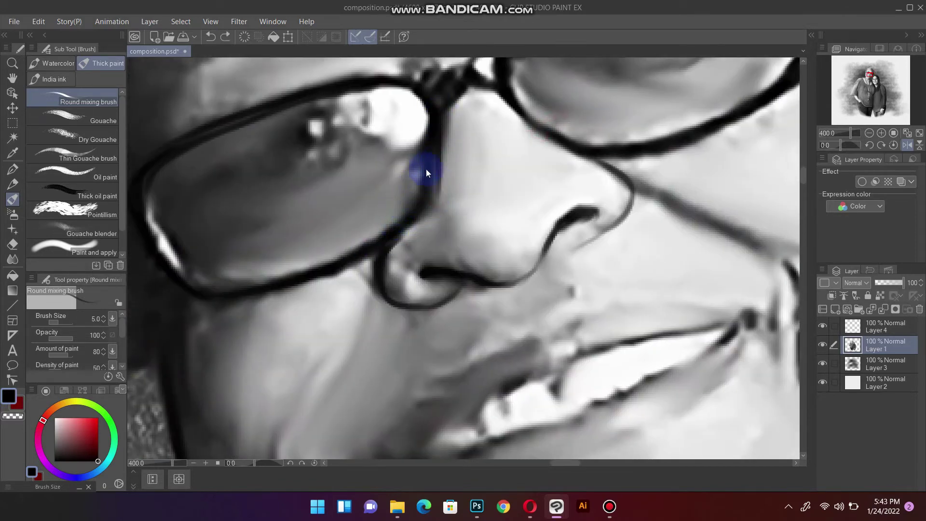
mouse_move(439, 127)
left_mouse_down()
mouse_move(424, 202)
mouse_move(391, 189)
left_mouse_up()
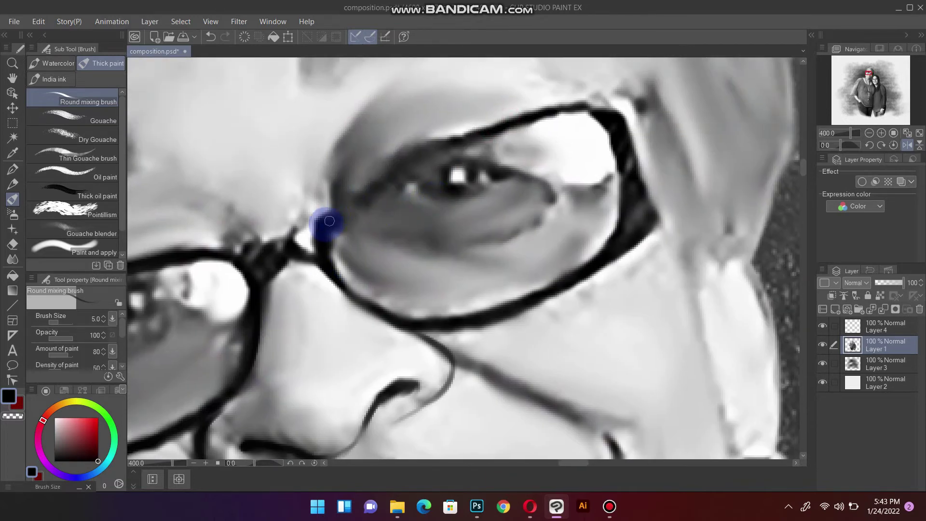
left_click_drag(329, 221, 424, 157)
mouse_move(342, 204)
left_mouse_down()
mouse_move(413, 149)
mouse_move(506, 118)
mouse_move(440, 139)
mouse_move(579, 105)
mouse_move(424, 140)
mouse_move(593, 103)
mouse_move(619, 112)
mouse_move(601, 102)
mouse_move(617, 124)
mouse_move(610, 108)
mouse_move(605, 186)
mouse_move(684, 142)
left_mouse_up()
mouse_move(439, 201)
left_mouse_down()
mouse_move(409, 214)
mouse_move(414, 244)
mouse_move(479, 290)
mouse_move(434, 248)
mouse_move(390, 236)
mouse_move(434, 243)
mouse_move(554, 212)
mouse_move(374, 251)
left_mouse_up()
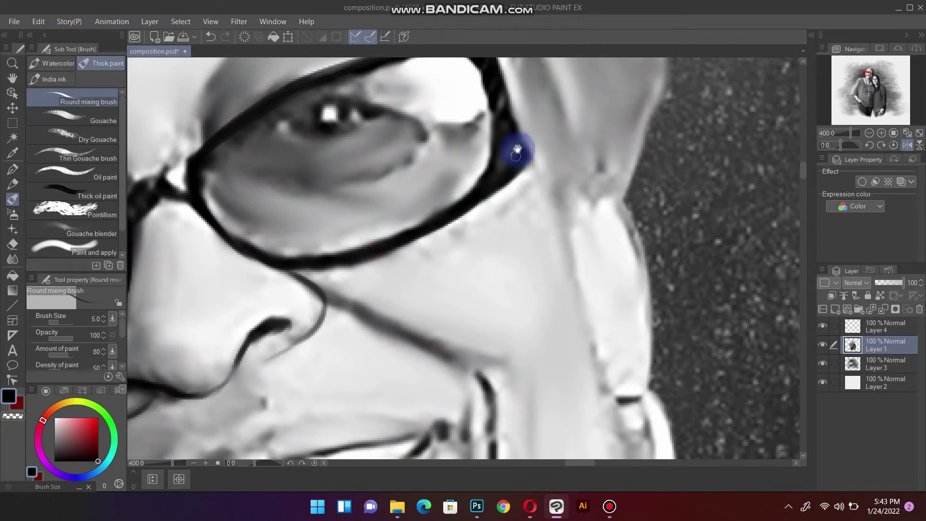
mouse_move(515, 149)
left_mouse_down()
mouse_move(430, 232)
mouse_move(415, 276)
mouse_move(414, 166)
mouse_move(424, 231)
mouse_move(415, 180)
mouse_move(558, 193)
left_mouse_up()
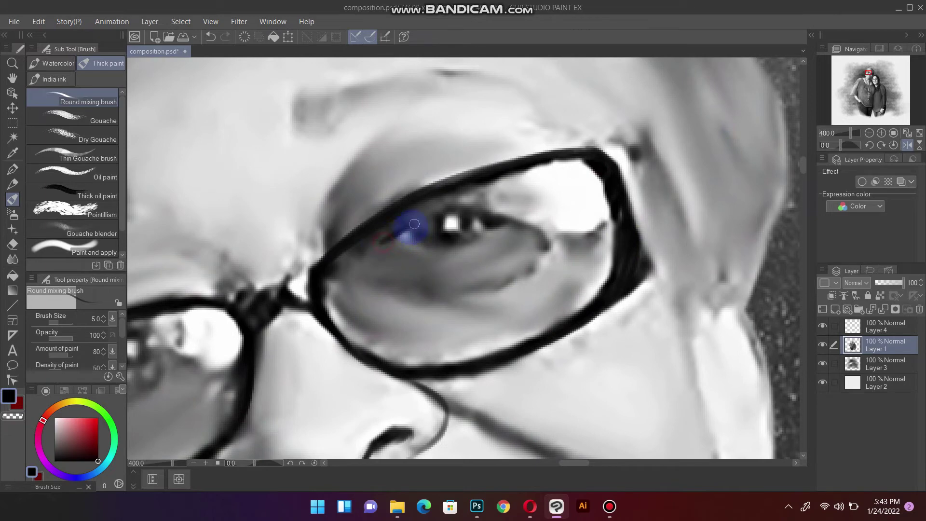
Step: Define the eye's lash line and inner corner with dark strokes
left_click_drag(465, 213, 384, 241)
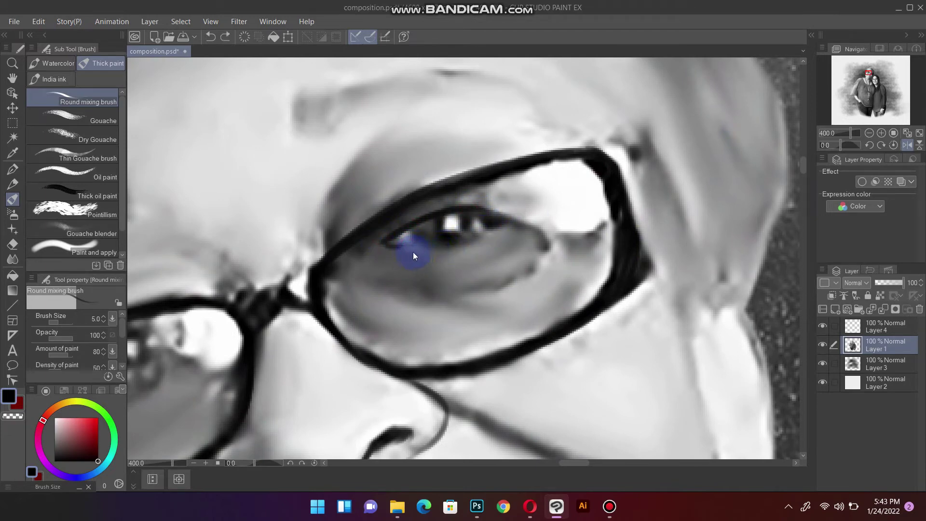
left_click_drag(398, 246, 497, 224)
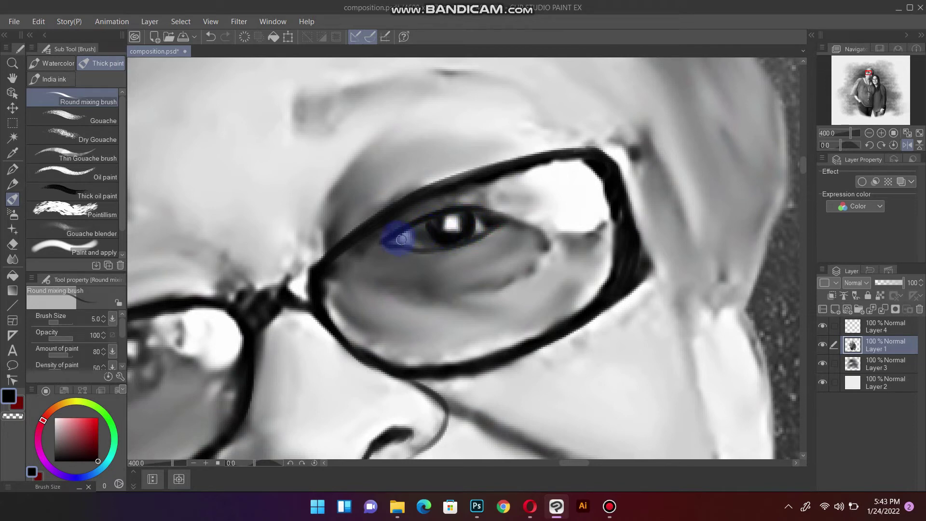
left_click_drag(423, 243, 572, 203)
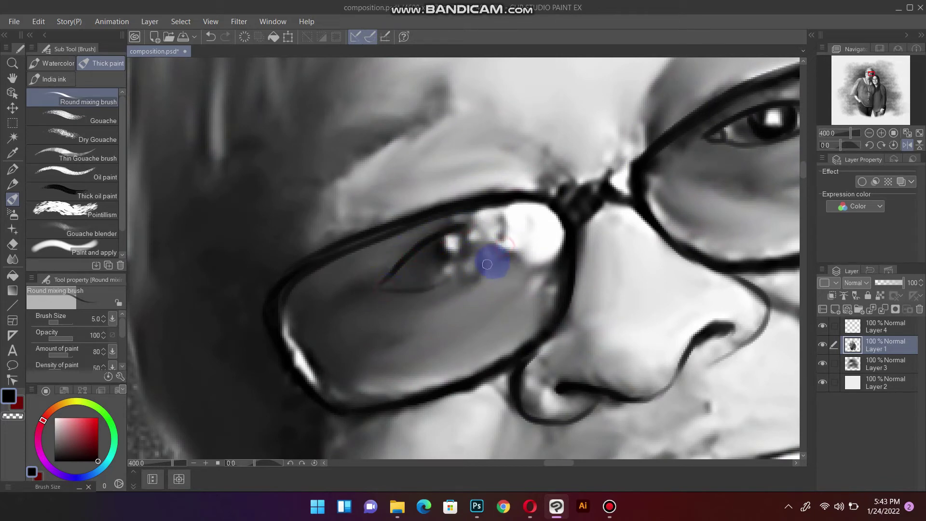
left_click_drag(504, 256, 477, 270)
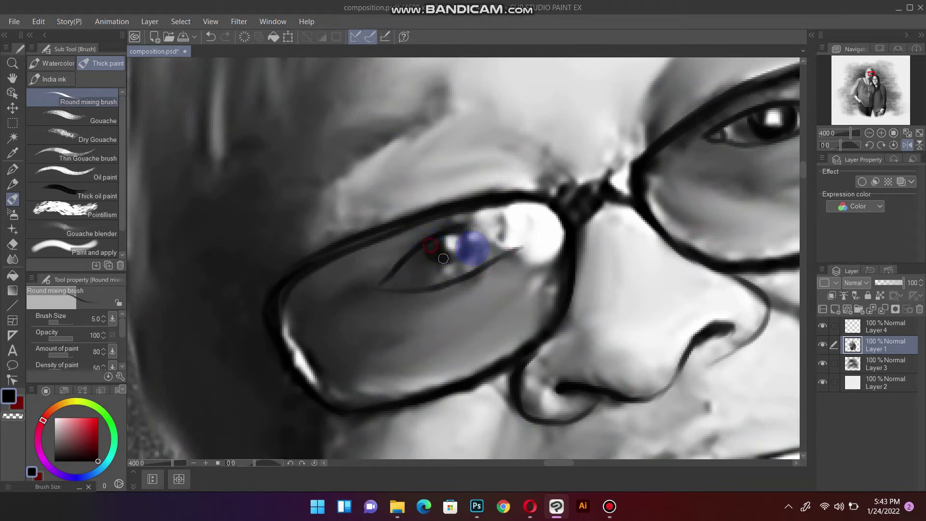
left_click_drag(463, 259, 348, 281)
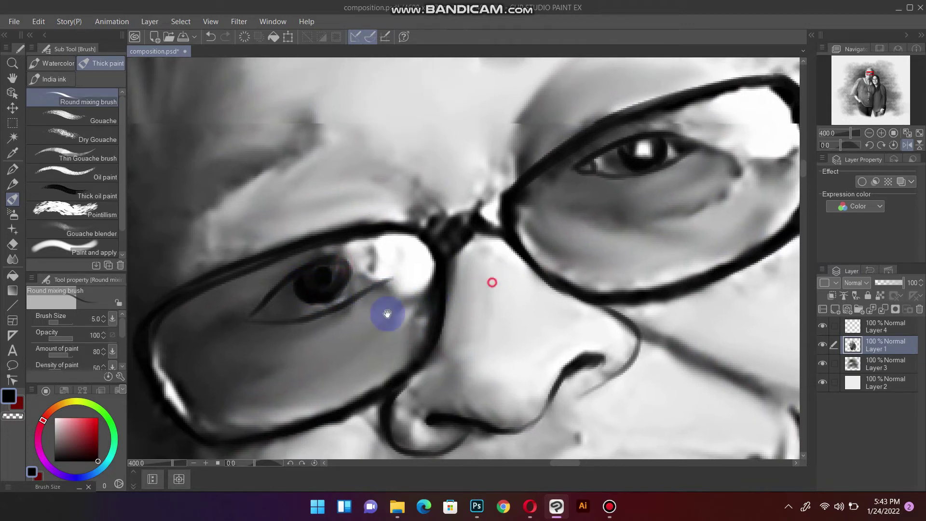
left_click_drag(500, 286, 336, 340)
Step: Repaint the under-eye creases of the other eye, undoing one bad stroke
mouse_move(412, 263)
left_mouse_down()
mouse_move(566, 203)
mouse_move(419, 242)
mouse_move(533, 233)
mouse_move(422, 236)
left_mouse_up()
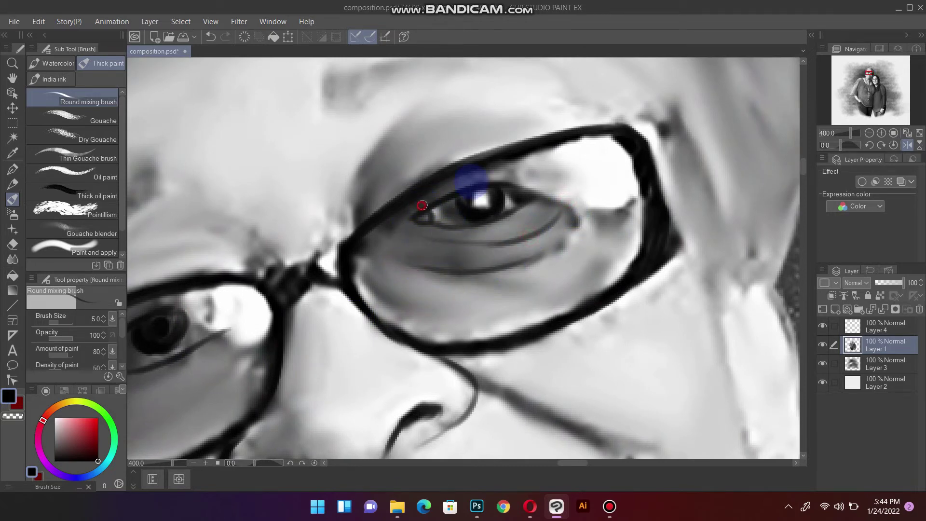
key("ctrl+z")
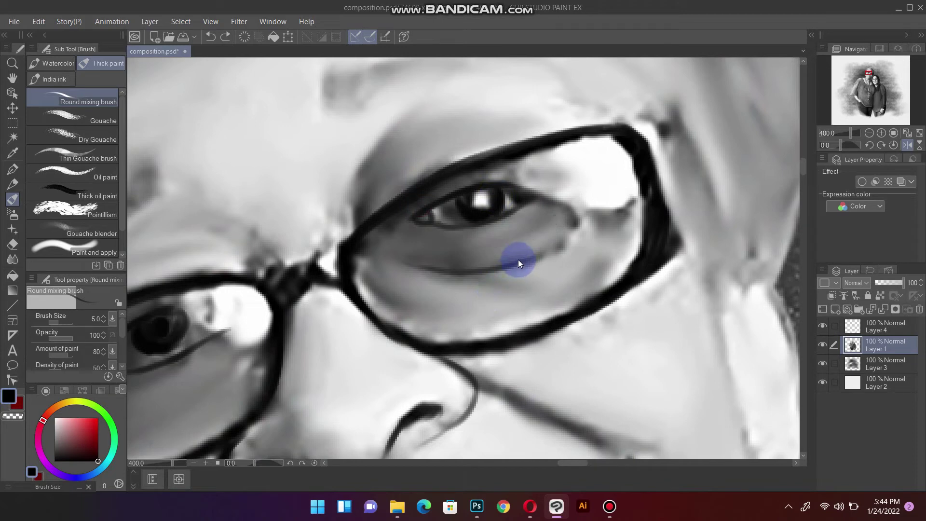
left_click_drag(488, 247, 541, 217)
left_click_drag(496, 244, 483, 272)
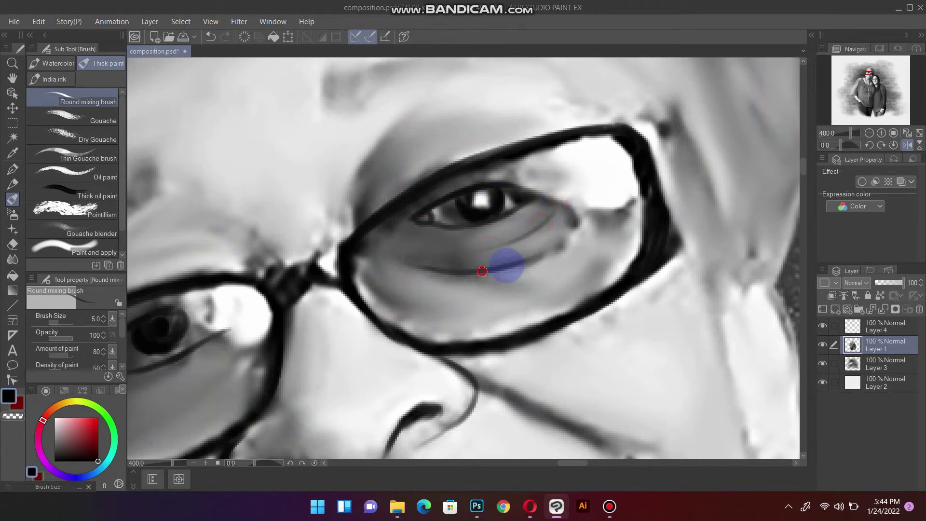
scroll(474, 271, "left", 5)
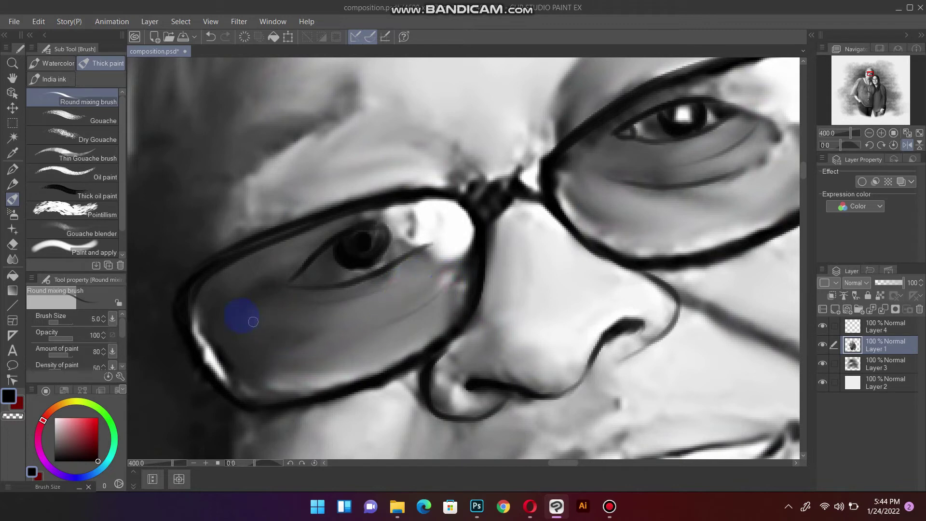
scroll(441, 241, "down", 2)
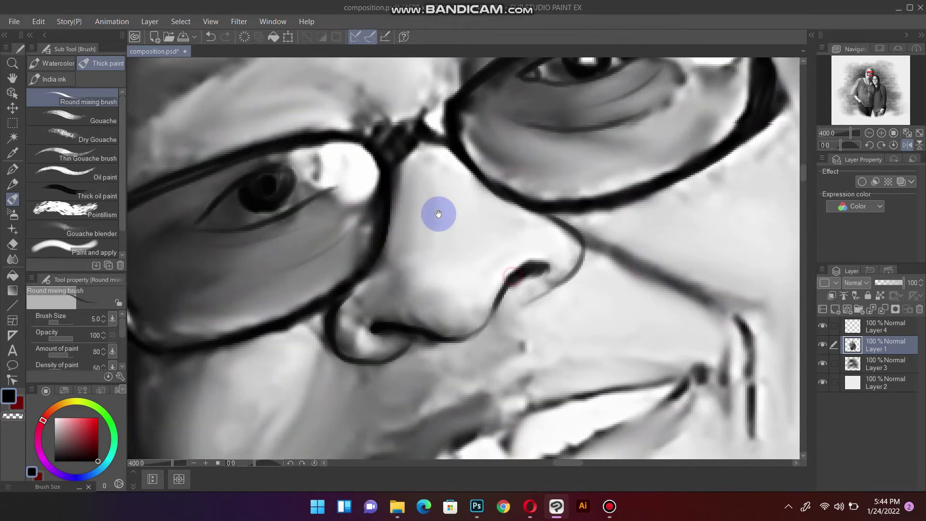
Step: Darken and blend the lip and teeth line with long strokes
scroll(410, 346, "down", 3)
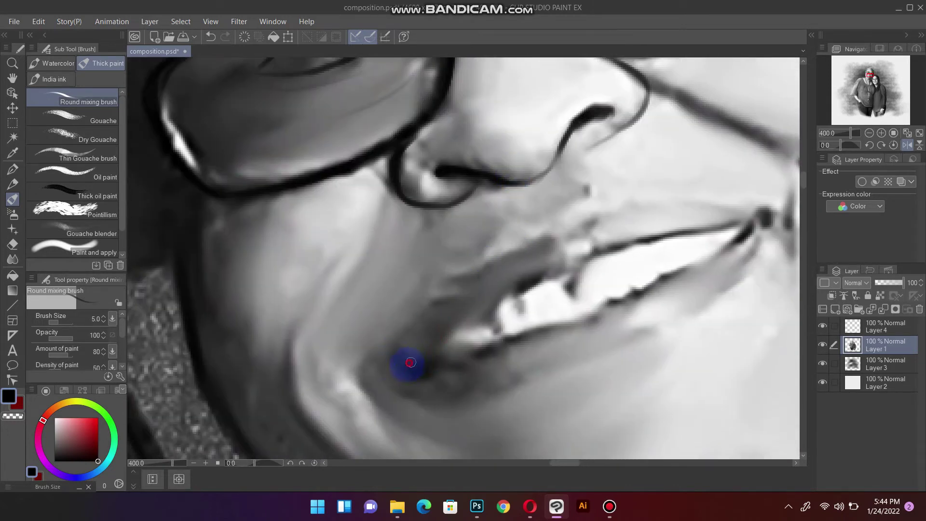
mouse_move(455, 329)
left_mouse_down()
mouse_move(589, 254)
mouse_move(744, 213)
left_mouse_up()
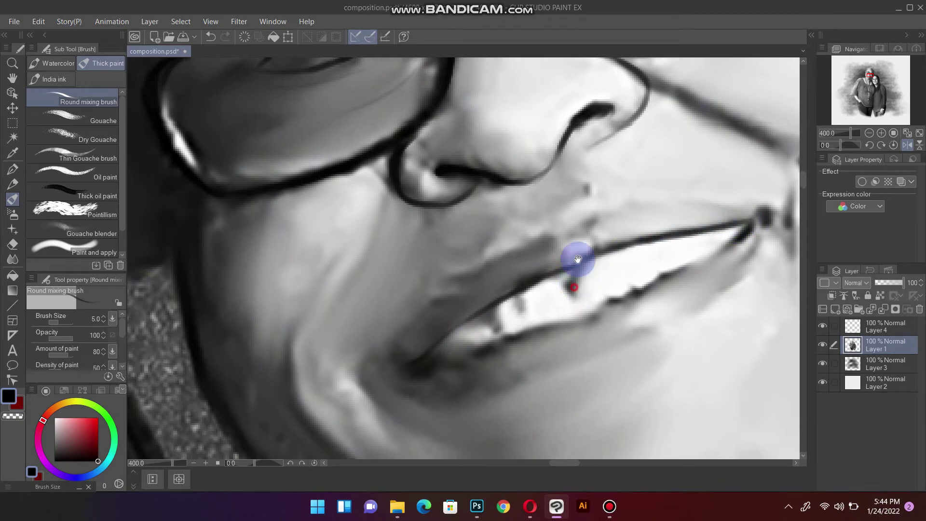
scroll(574, 252, "down", 2)
left_click_drag(434, 279, 624, 213)
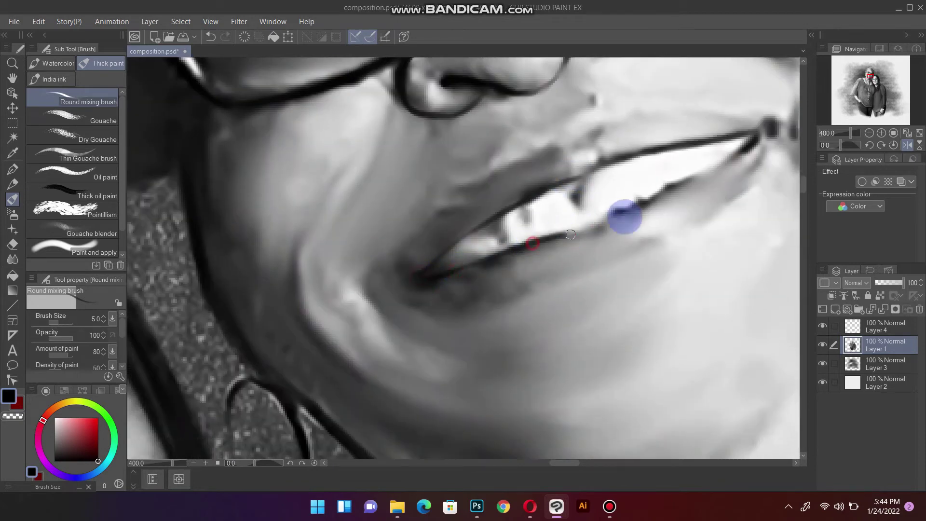
scroll(624, 213, "up", 3)
mouse_move(544, 244)
left_mouse_down()
mouse_move(411, 297)
mouse_move(542, 237)
mouse_move(562, 212)
left_mouse_up()
Step: Blend light strokes along the upper lip toward the mouth corner
mouse_move(470, 303)
left_mouse_down()
mouse_move(590, 186)
mouse_move(351, 301)
mouse_move(490, 234)
mouse_move(529, 176)
left_mouse_up()
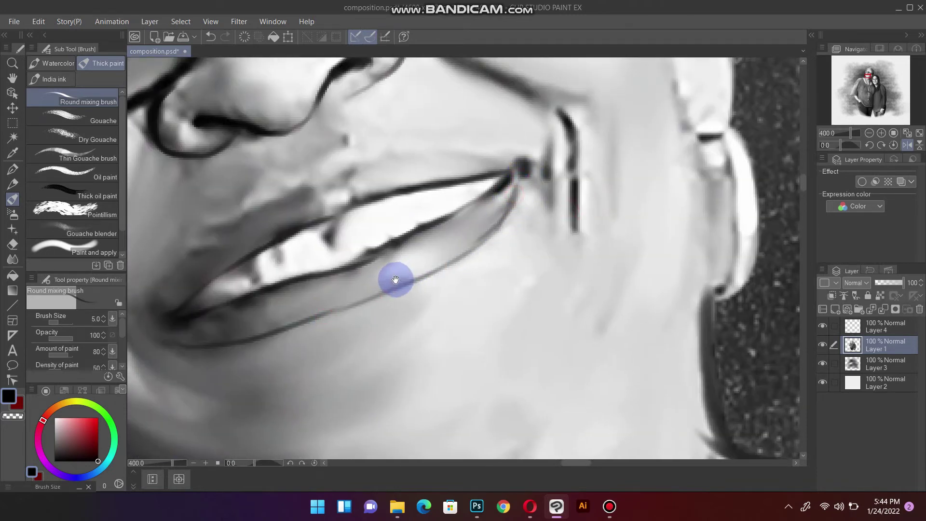
mouse_move(393, 274)
left_mouse_down()
mouse_move(465, 207)
mouse_move(463, 263)
mouse_move(506, 222)
mouse_move(680, 212)
left_mouse_up()
left_click_drag(617, 223, 764, 184)
mouse_move(641, 190)
left_mouse_down()
mouse_move(549, 227)
mouse_move(459, 329)
left_mouse_up()
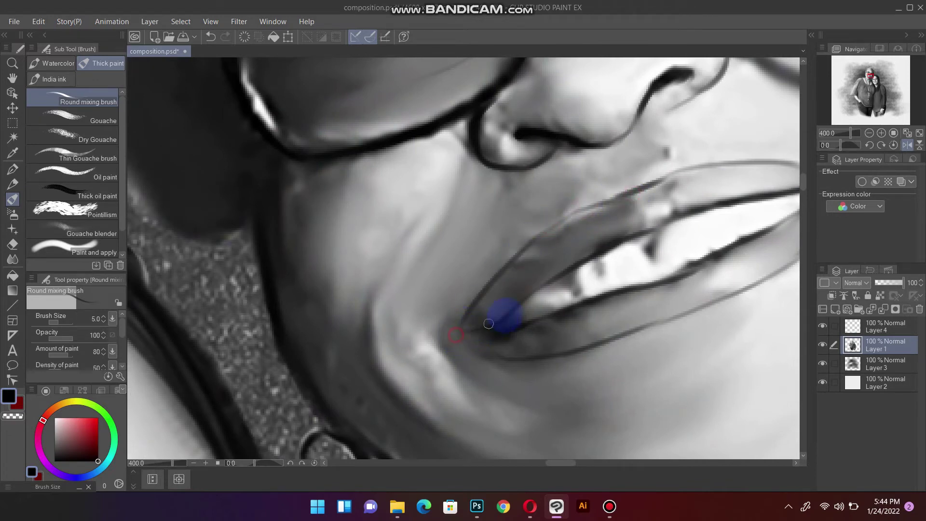
left_click_drag(507, 312, 309, 394)
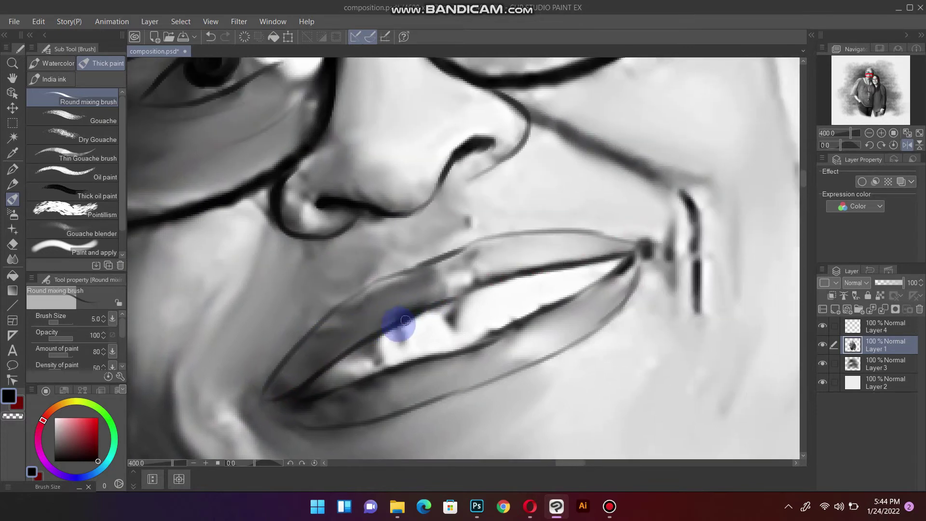
mouse_move(484, 285)
left_mouse_down()
mouse_move(641, 247)
mouse_move(432, 314)
mouse_move(451, 293)
mouse_move(590, 227)
mouse_move(611, 241)
mouse_move(589, 238)
mouse_move(597, 245)
left_mouse_up()
Step: Smooth the shading along the teeth, mouth corner, chin and beside the nostril
left_click_drag(618, 231, 658, 219)
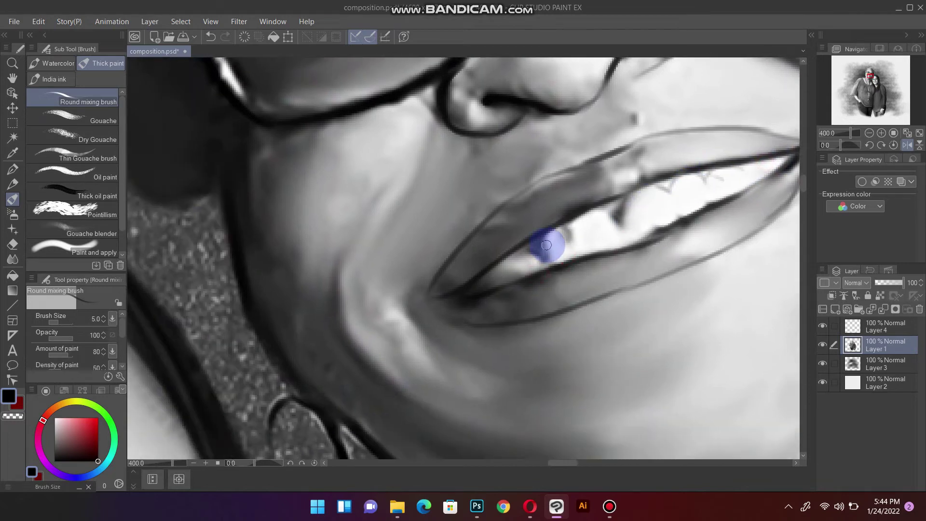
mouse_move(548, 241)
left_mouse_down()
mouse_move(530, 255)
mouse_move(585, 227)
mouse_move(503, 262)
left_mouse_up()
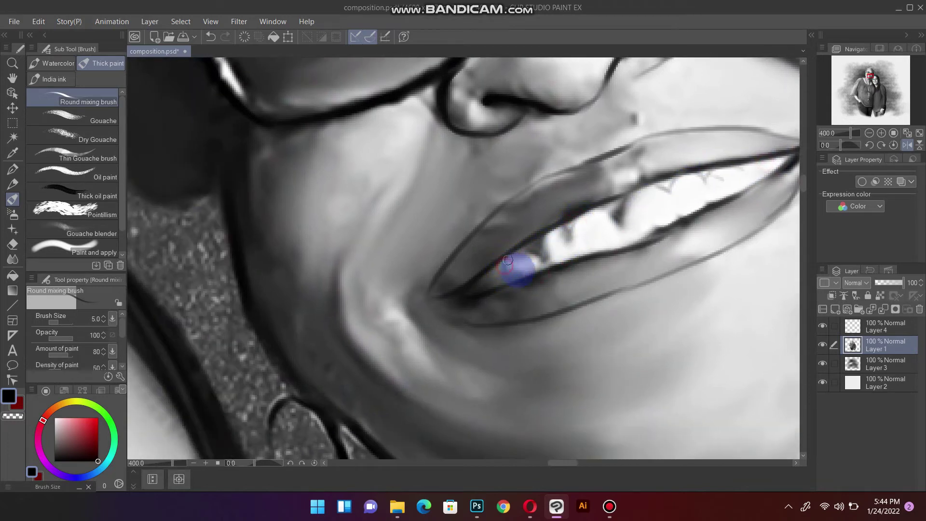
mouse_move(447, 308)
left_mouse_down()
mouse_move(465, 248)
mouse_move(438, 234)
mouse_move(490, 285)
mouse_move(459, 266)
mouse_move(471, 273)
mouse_move(479, 233)
left_mouse_up()
scroll(480, 234, "up", 5)
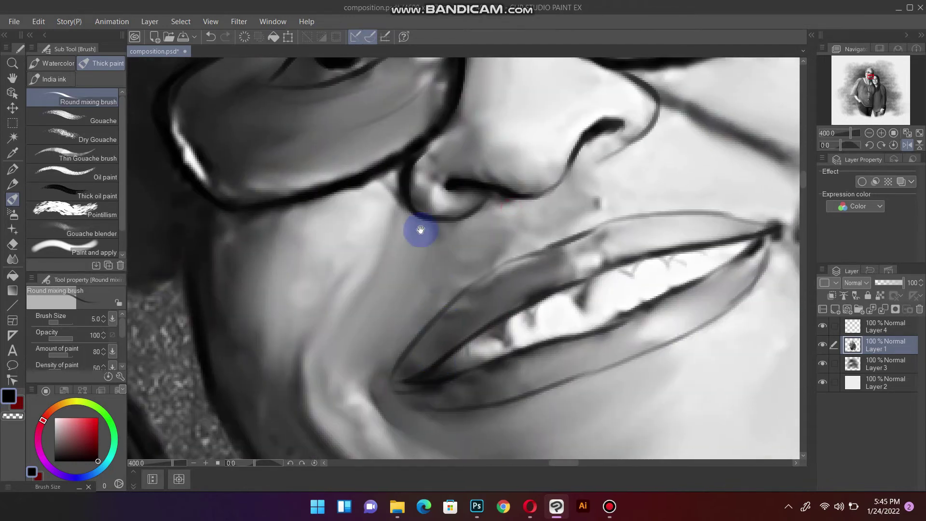
mouse_move(420, 230)
left_mouse_down()
mouse_move(401, 199)
mouse_move(361, 285)
mouse_move(347, 405)
left_mouse_up()
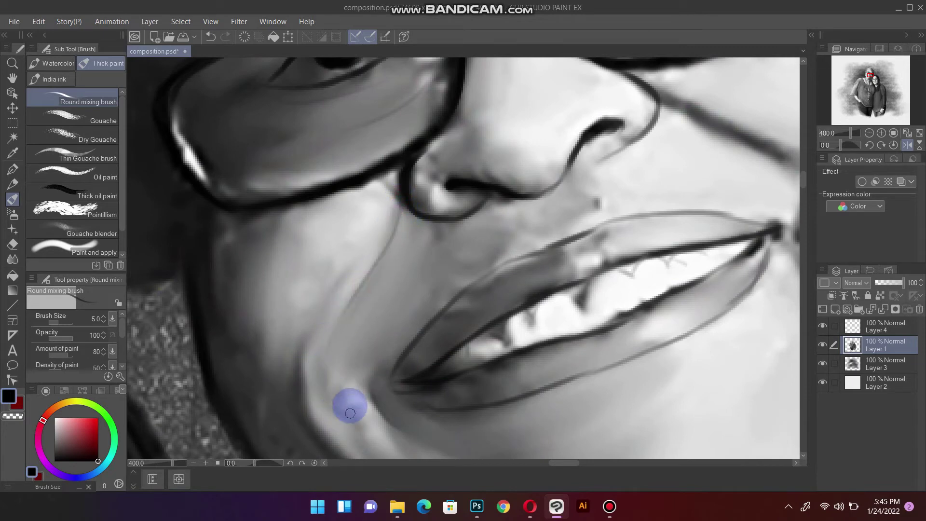
Step: Soften the cheek and smile line beside the mouth and touch up the mouth corner
scroll(357, 383, "down", 3)
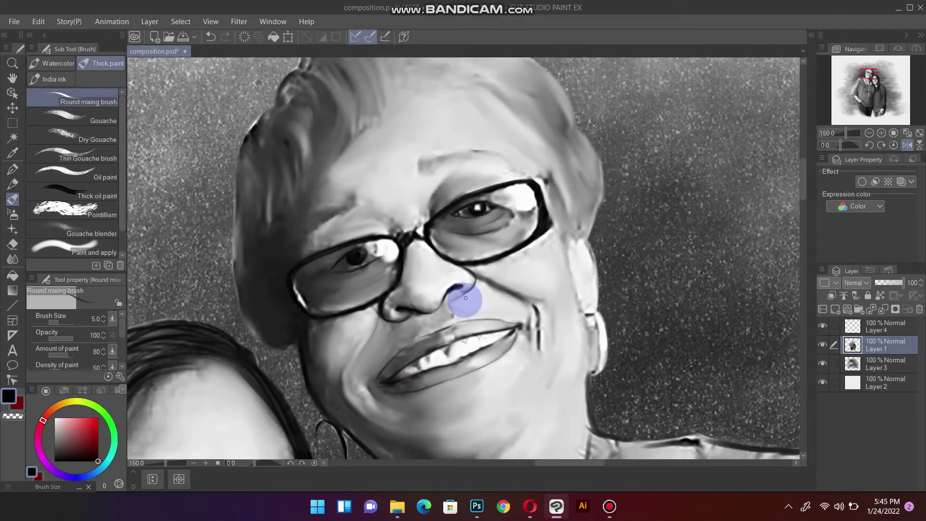
scroll(460, 300, "up", 3)
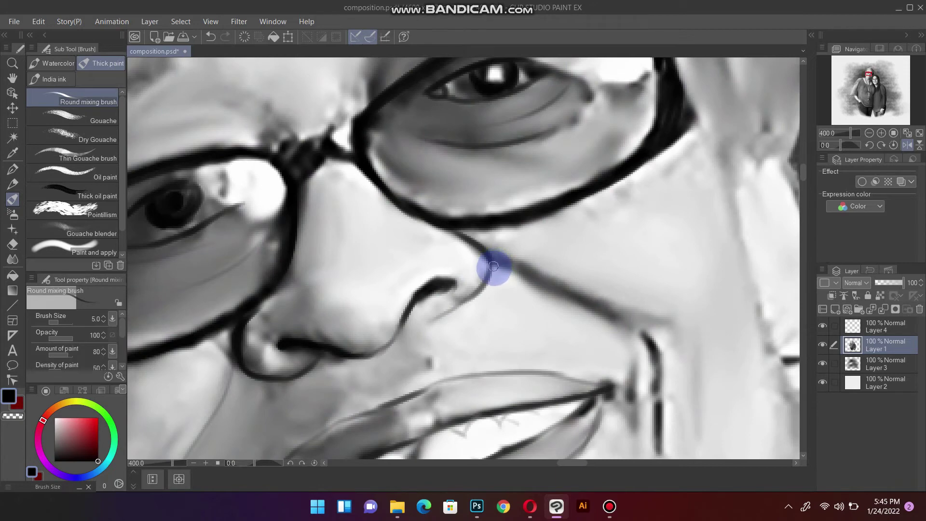
mouse_move(496, 262)
left_mouse_down()
mouse_move(575, 300)
mouse_move(554, 289)
mouse_move(637, 348)
mouse_move(616, 413)
mouse_move(616, 390)
left_mouse_up()
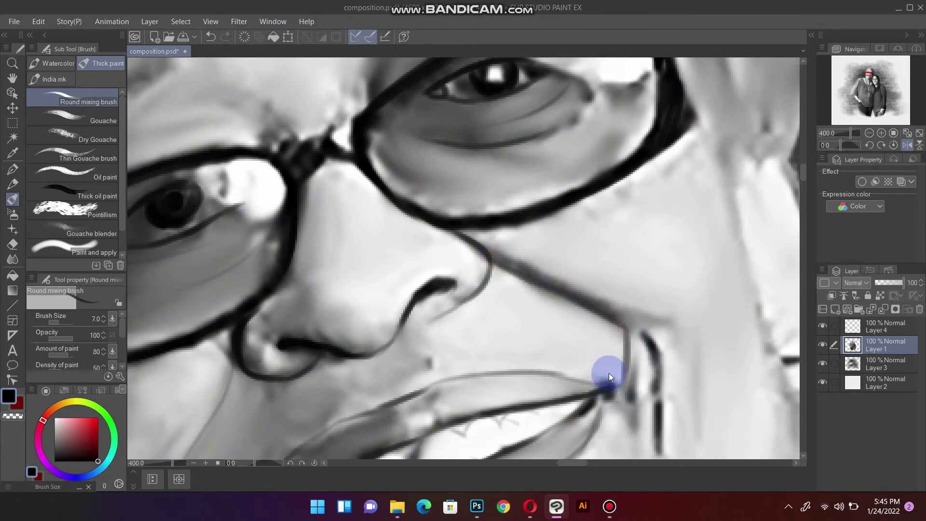
left_click_drag(621, 321, 620, 399)
scroll(620, 399, "down", 3)
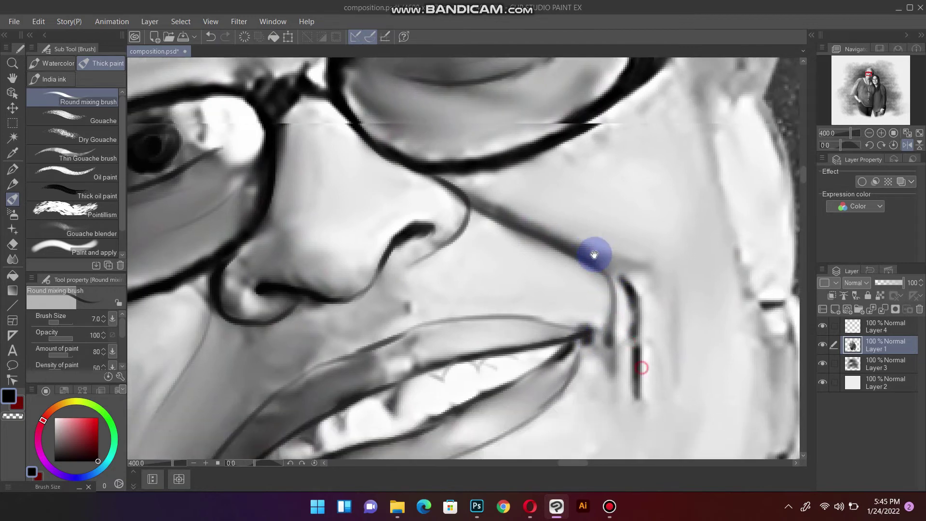
mouse_move(593, 253)
left_mouse_down()
mouse_move(630, 213)
mouse_move(640, 250)
mouse_move(631, 331)
mouse_move(606, 302)
left_mouse_up()
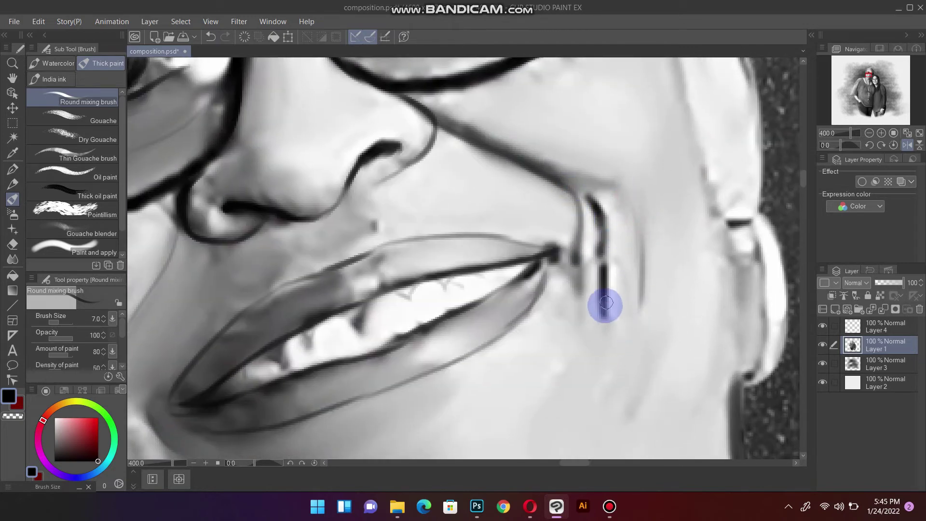
scroll(603, 352, "down", 3)
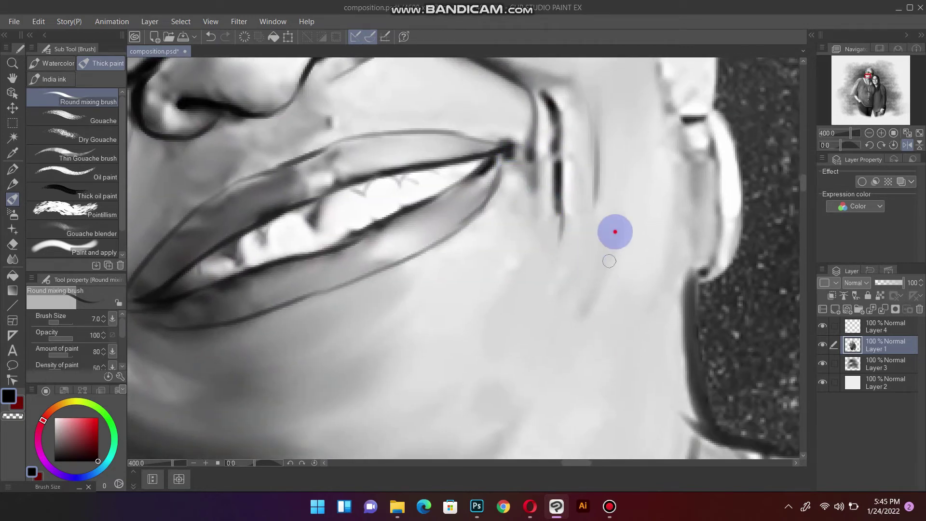
left_click_drag(498, 324, 667, 266)
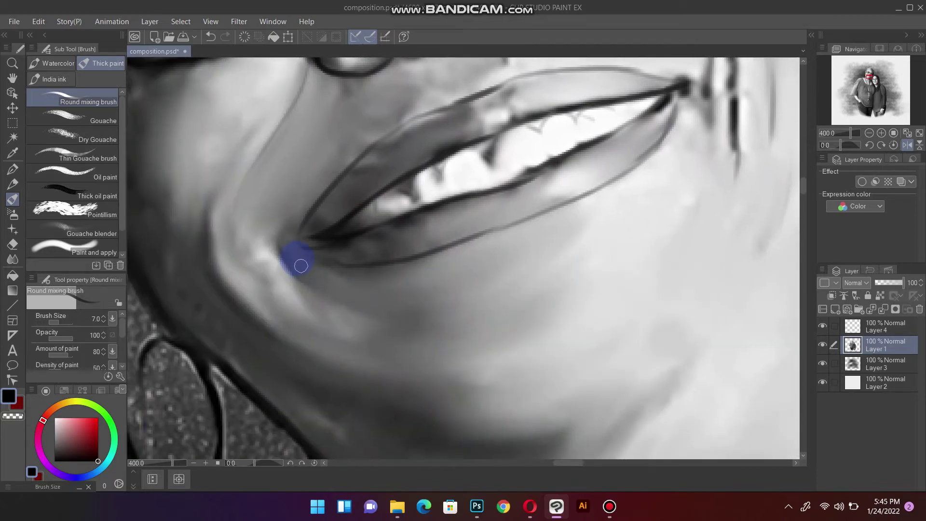
left_click_drag(287, 259, 300, 261)
left_click(201, 208)
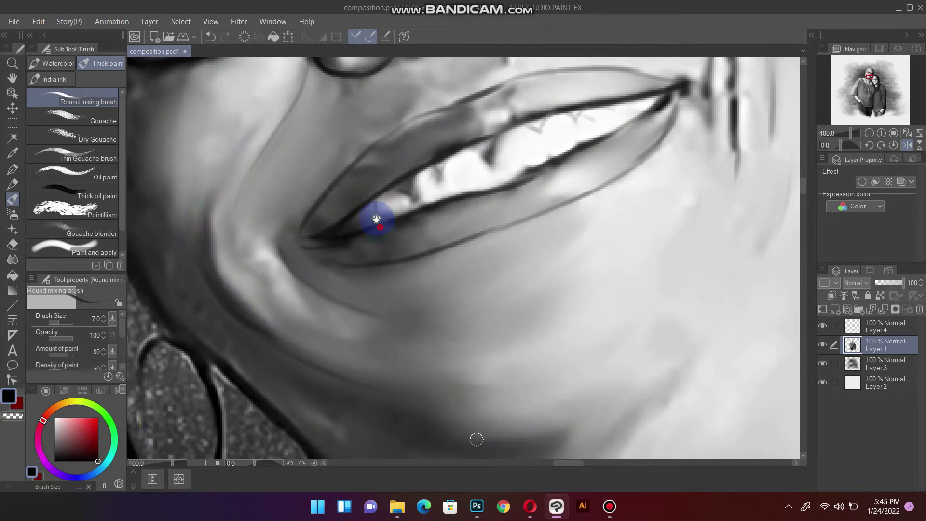
Step: Smooth and sharpen the dark jaw crease, extending it up toward the cheek
left_click_drag(376, 219, 366, 221)
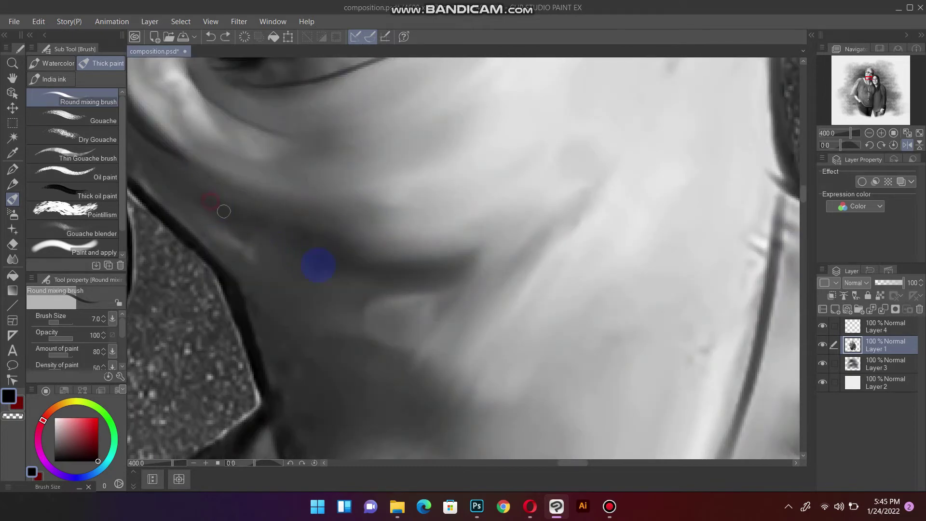
left_click_drag(332, 265, 495, 269)
left_click_drag(308, 258, 501, 248)
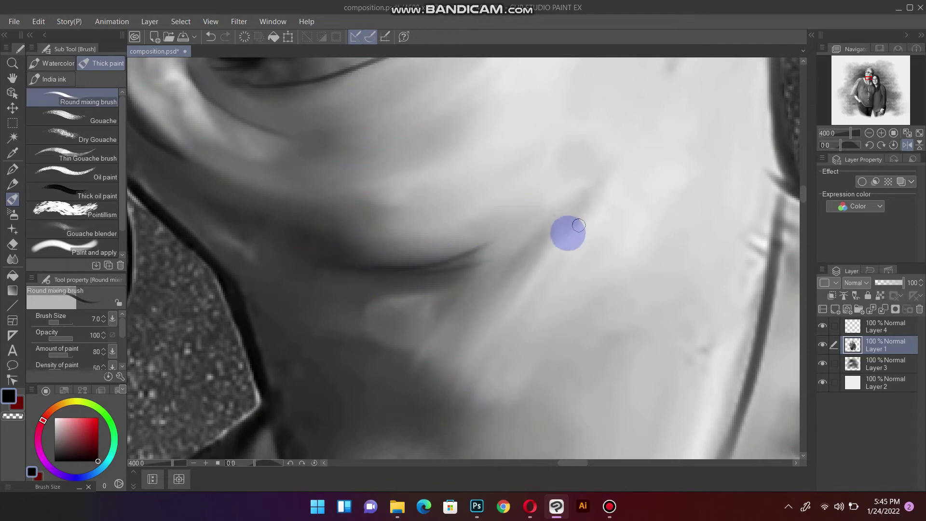
left_click_drag(352, 265, 512, 218)
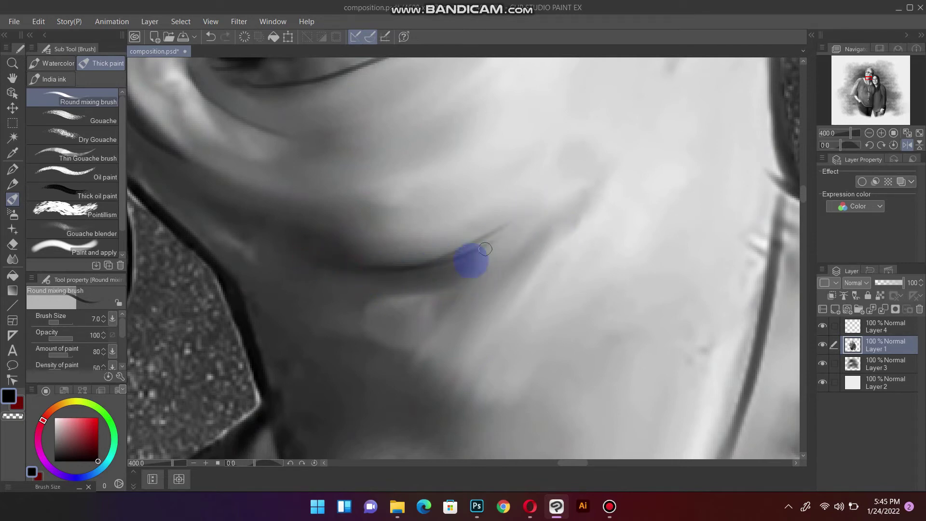
left_click_drag(388, 258, 514, 221)
Step: Shrink the brush and lighten the dark smudge on the older woman's forehead
scroll(528, 248, "down", 5)
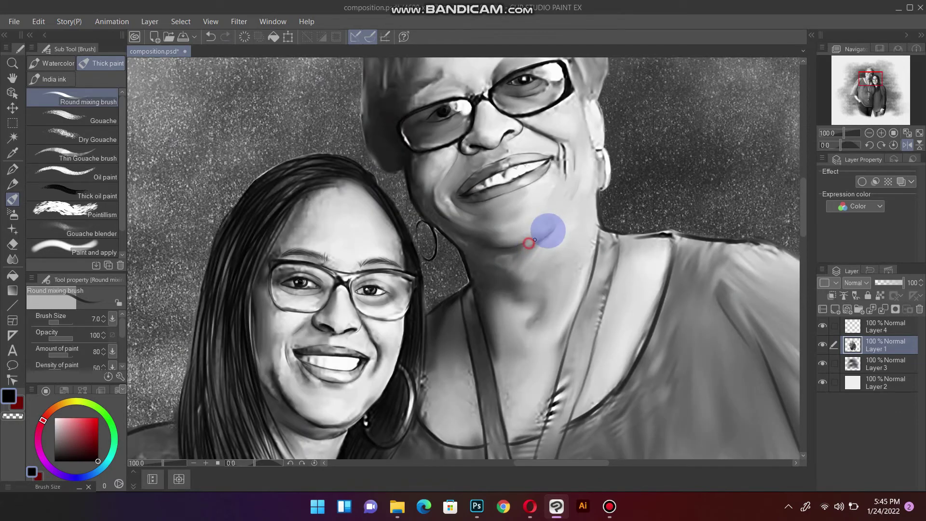
left_click(580, 179)
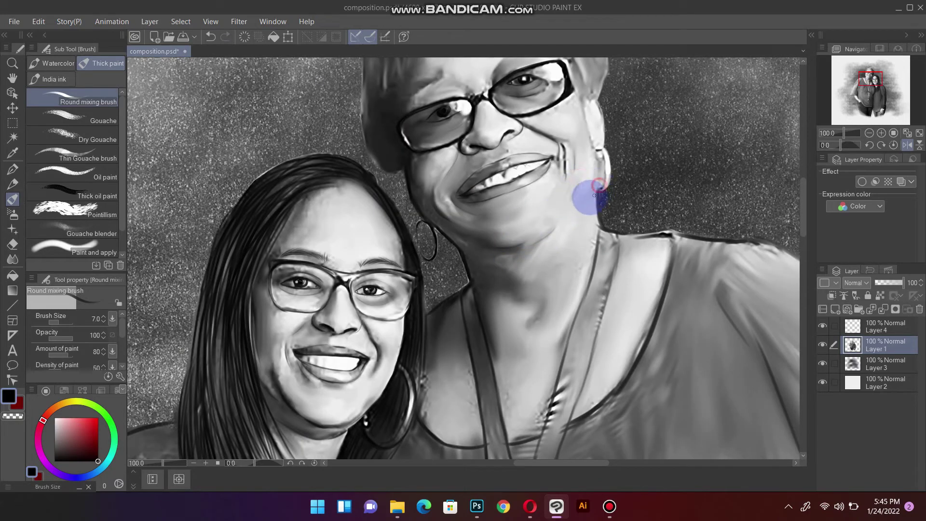
mouse_move(534, 233)
left_mouse_down()
mouse_move(491, 345)
mouse_move(550, 284)
left_mouse_up()
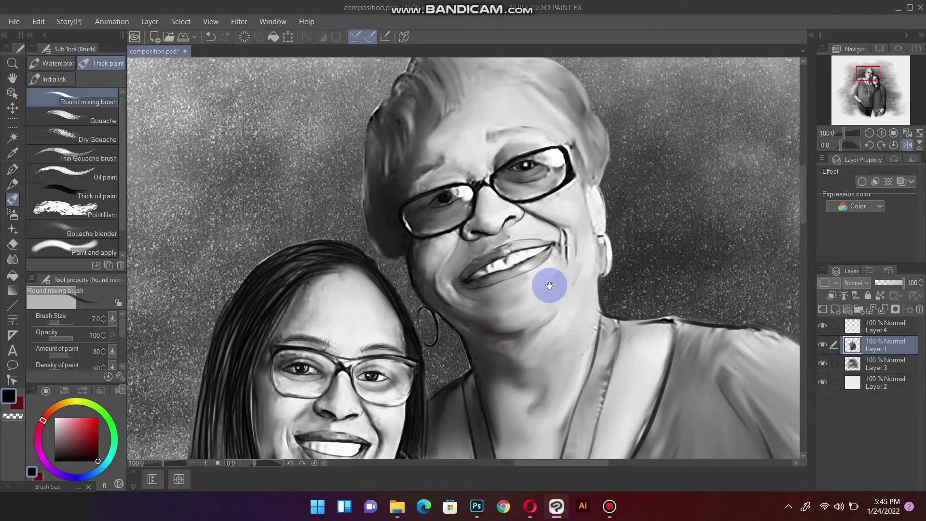
left_click_drag(510, 308, 541, 345)
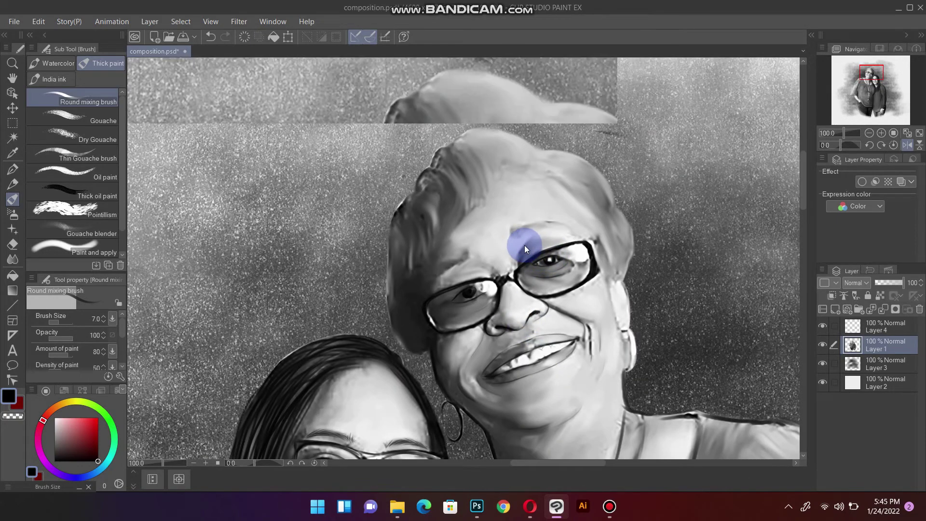
scroll(525, 245, "up", 3)
scroll(533, 223, "up", 3)
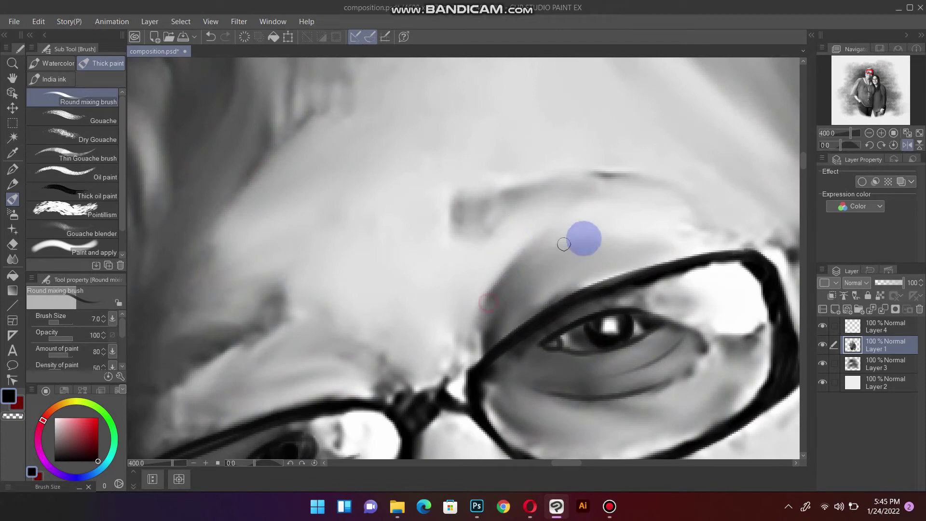
key("bracketleft")
key("bracketleft")
key("bracketleft")
mouse_move(523, 220)
left_mouse_down()
mouse_move(473, 217)
mouse_move(568, 176)
left_mouse_up()
Step: Paint thin eyebrow hairs across the brow arch from inner to outer end
left_click_drag(497, 212, 593, 169)
left_click_drag(521, 202, 651, 181)
left_click_drag(555, 196, 683, 193)
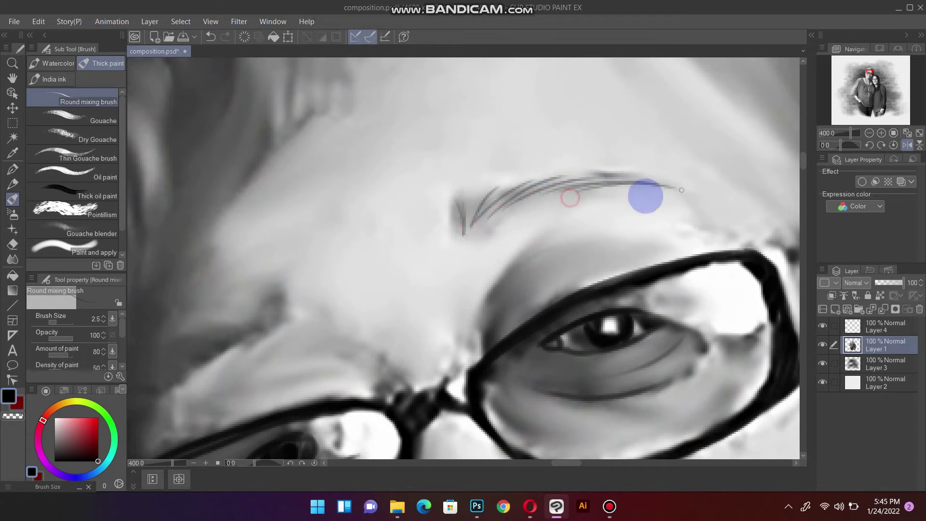
mouse_move(490, 189)
left_mouse_down()
mouse_move(592, 188)
mouse_move(627, 174)
mouse_move(689, 204)
left_mouse_up()
left_click_drag(513, 212, 641, 173)
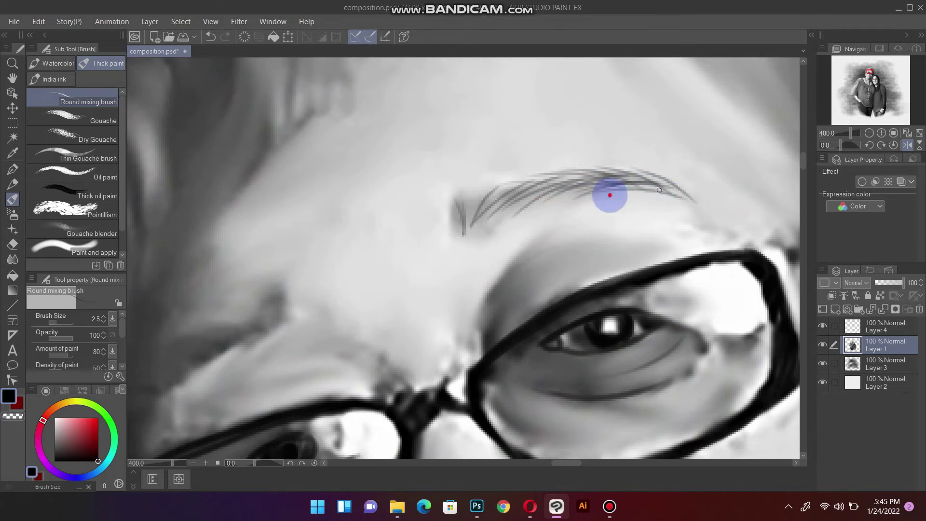
left_click_drag(559, 205, 693, 201)
left_click_drag(492, 181, 467, 233)
mouse_move(465, 190)
left_mouse_down()
mouse_move(461, 238)
mouse_move(597, 178)
left_mouse_up()
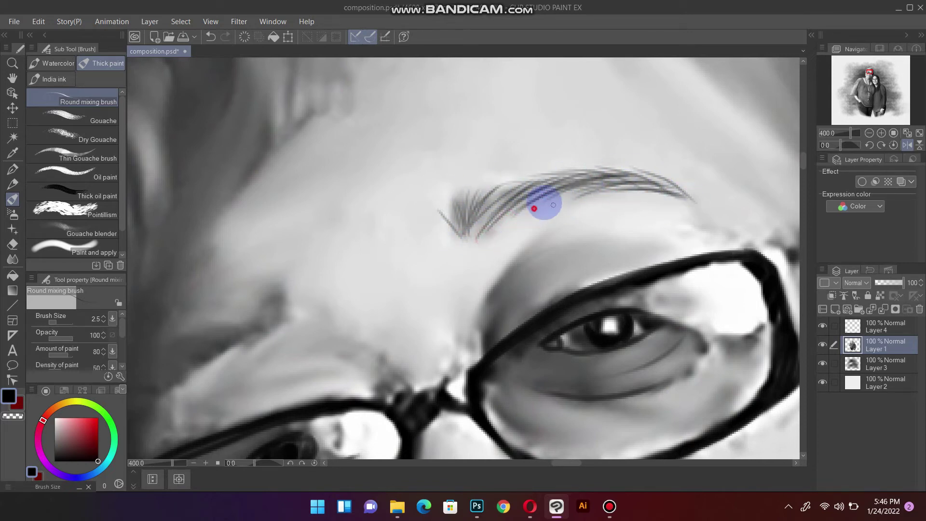
left_click_drag(525, 212, 685, 193)
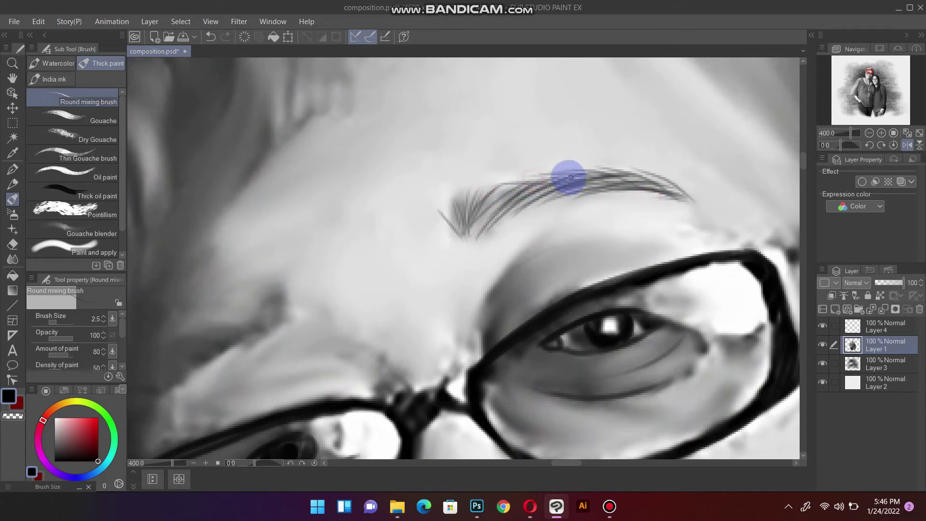
Step: Mirror the canvas view and add dark fanning brow hairs above the eye and inner corner
scroll(589, 184, "down", 2)
scroll(590, 184, "down", 2)
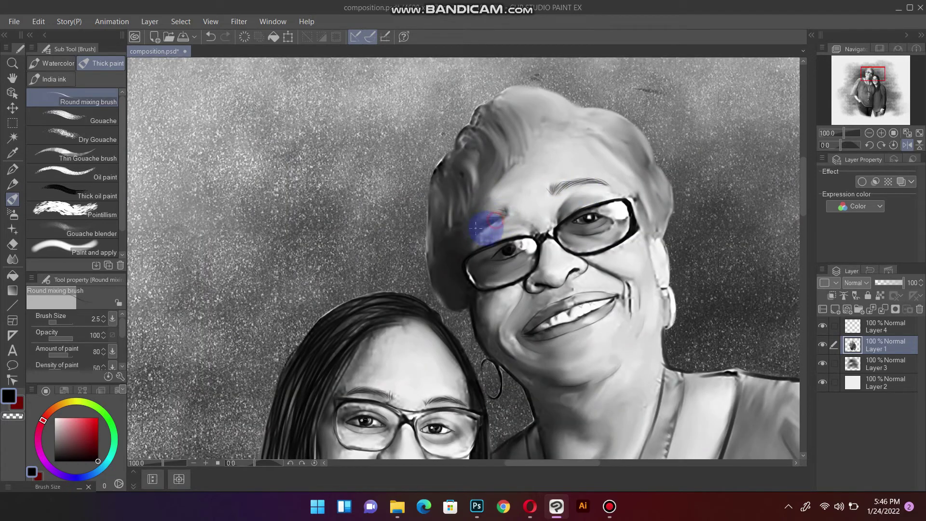
scroll(579, 217, "up", 2)
scroll(680, 318, "up", 2)
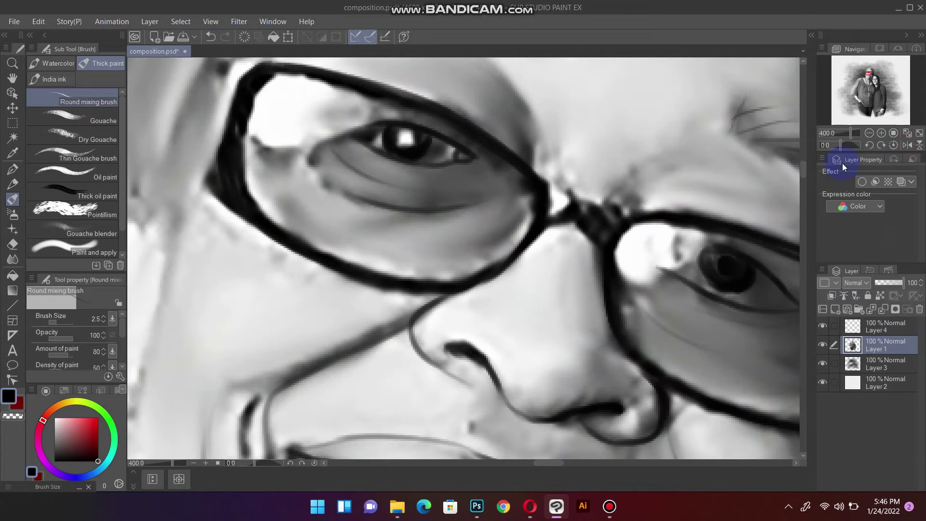
left_click(907, 146)
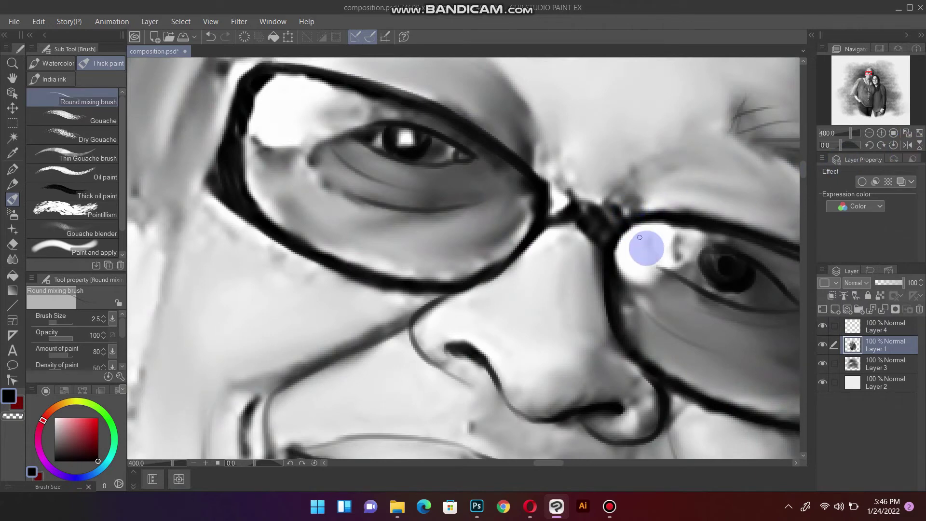
mouse_move(652, 245)
left_mouse_down()
mouse_move(478, 299)
mouse_move(415, 338)
left_mouse_up()
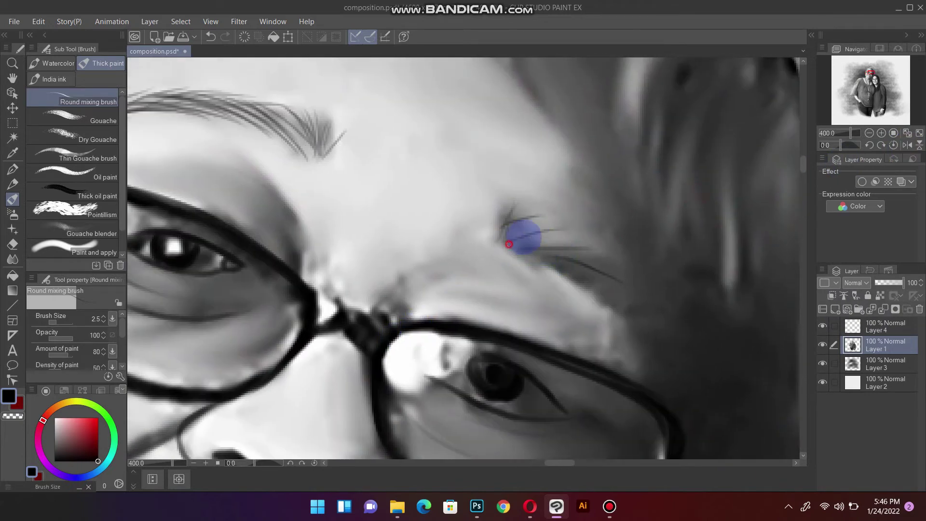
left_click_drag(553, 241, 615, 301)
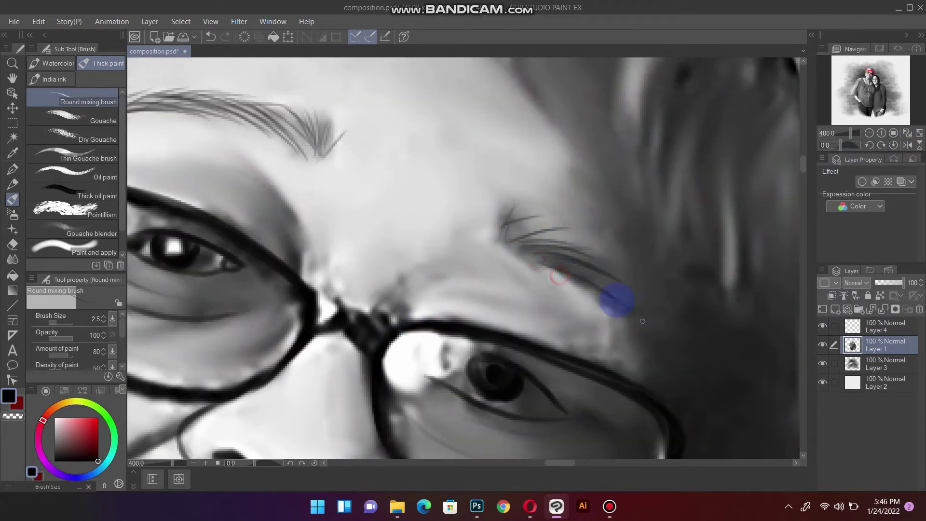
mouse_move(512, 258)
left_mouse_down()
mouse_move(580, 271)
mouse_move(502, 223)
mouse_move(538, 216)
mouse_move(504, 212)
mouse_move(569, 234)
mouse_move(607, 290)
left_mouse_up()
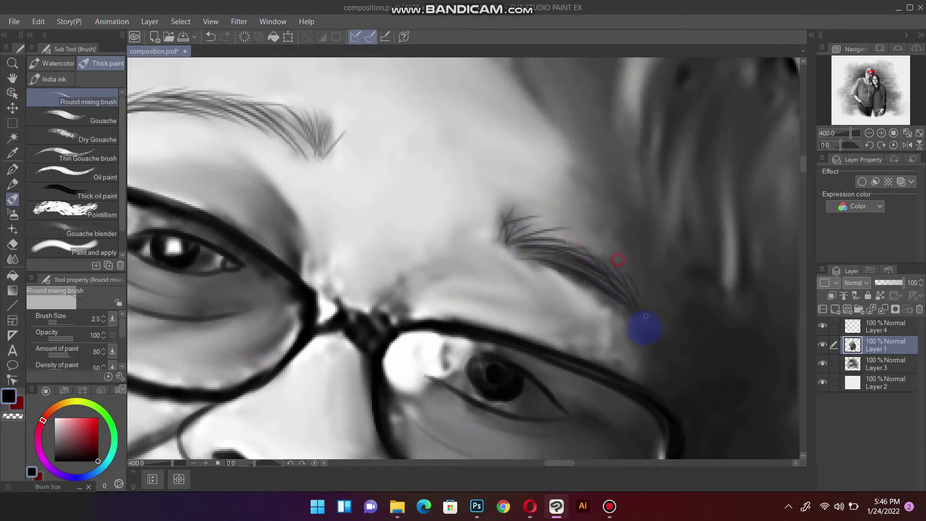
mouse_move(535, 282)
left_mouse_down()
mouse_move(500, 252)
mouse_move(490, 219)
mouse_move(558, 246)
left_mouse_up()
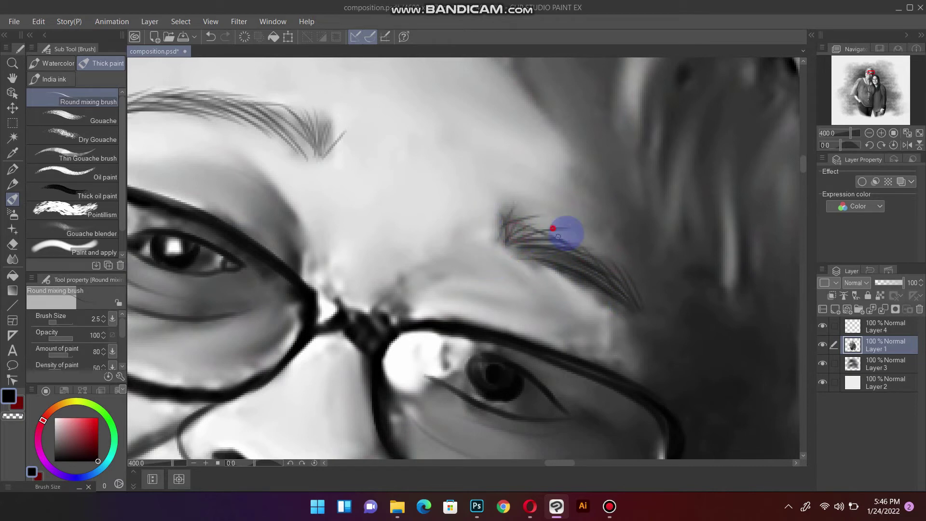
scroll(588, 273, "down", 3)
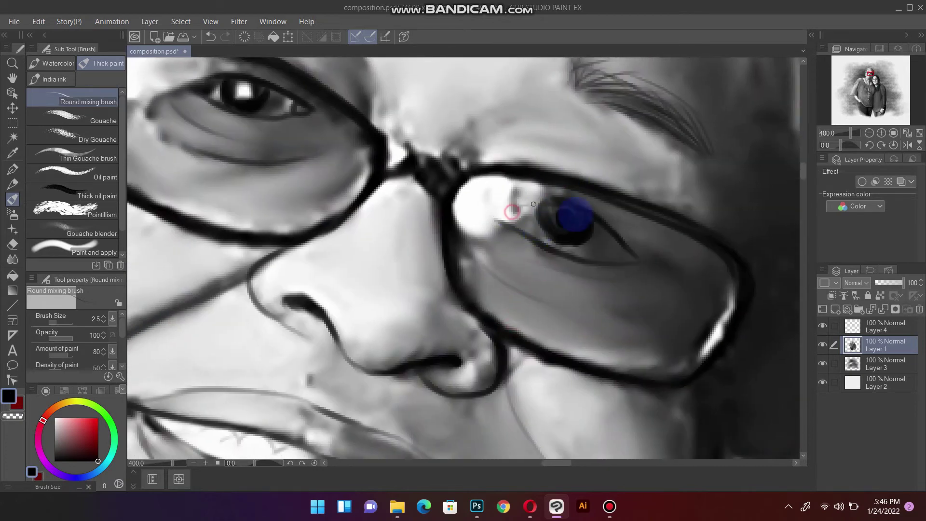
scroll(562, 295, "down", 1)
scroll(672, 259, "down", 1)
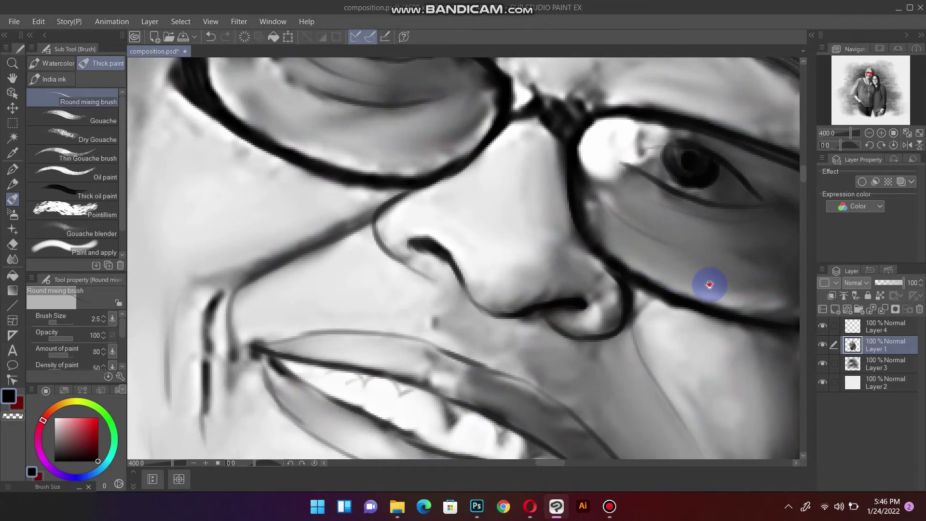
scroll(707, 280, "down", 2)
mouse_move(533, 245)
left_mouse_down()
mouse_move(651, 238)
mouse_move(444, 367)
mouse_move(548, 383)
mouse_move(583, 331)
left_mouse_up()
scroll(569, 313, "down", 3)
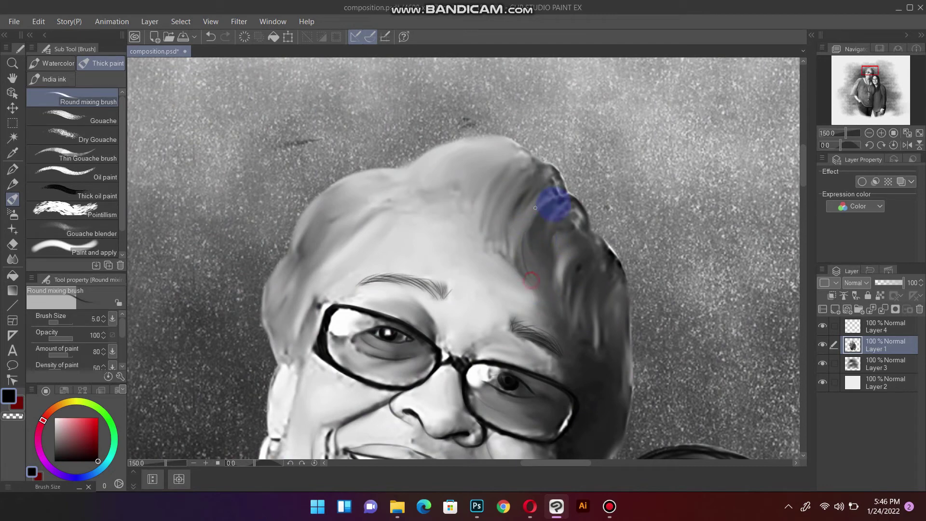
Step: Paint dark strands over the right side and upper hairline of the older woman's hair
left_click_drag(550, 198, 502, 244)
mouse_move(509, 174)
left_mouse_down()
mouse_move(498, 240)
mouse_move(519, 268)
mouse_move(508, 168)
mouse_move(481, 213)
mouse_move(528, 207)
mouse_move(562, 265)
left_mouse_up()
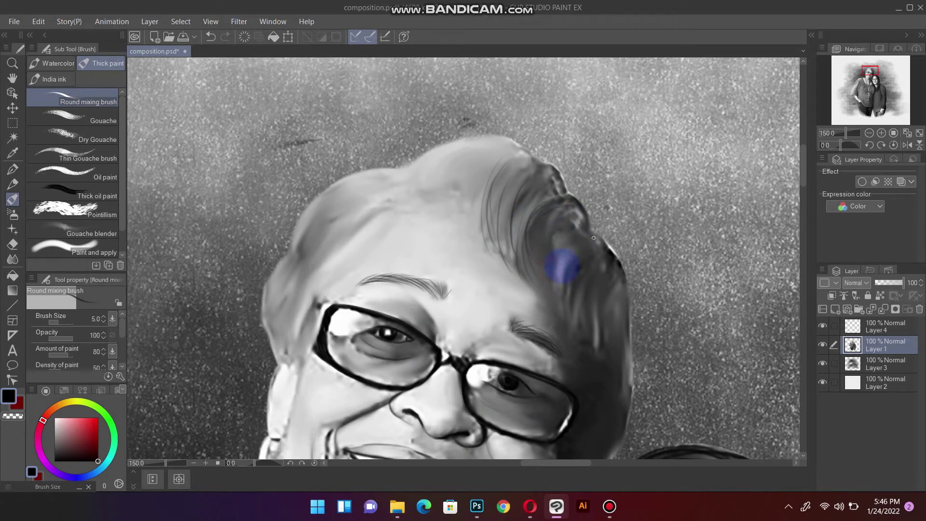
mouse_move(596, 224)
left_mouse_down()
mouse_move(496, 227)
mouse_move(574, 186)
mouse_move(560, 225)
mouse_move(543, 231)
mouse_move(476, 166)
mouse_move(491, 161)
mouse_move(424, 170)
left_mouse_up()
mouse_move(496, 144)
left_mouse_down()
mouse_move(416, 173)
mouse_move(459, 192)
mouse_move(431, 187)
left_mouse_up()
left_click_drag(472, 140, 466, 199)
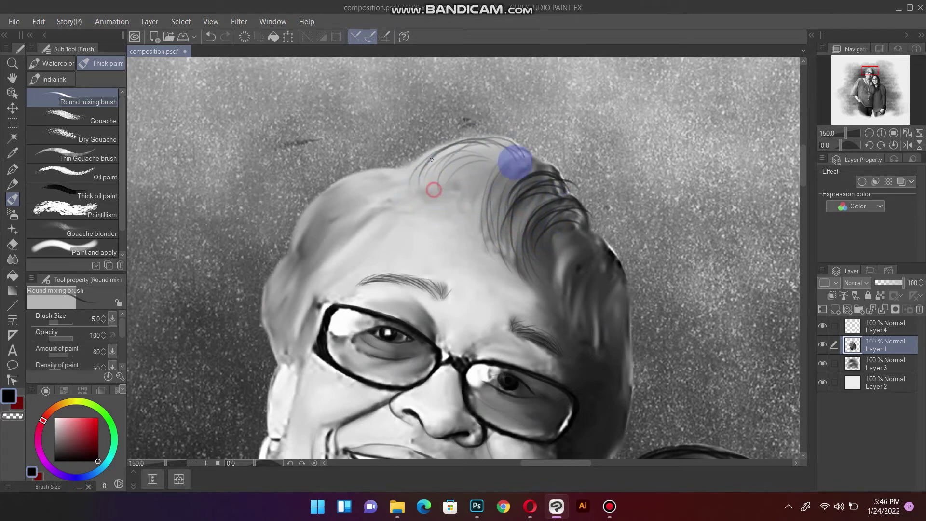
left_click_drag(513, 161, 488, 211)
mouse_move(459, 165)
left_mouse_down()
mouse_move(470, 214)
mouse_move(454, 203)
left_mouse_up()
Step: Sweep more curved strands down-left across the top of her hair
left_click_drag(502, 154, 472, 209)
left_click_drag(480, 173, 473, 210)
left_click_drag(501, 152, 424, 183)
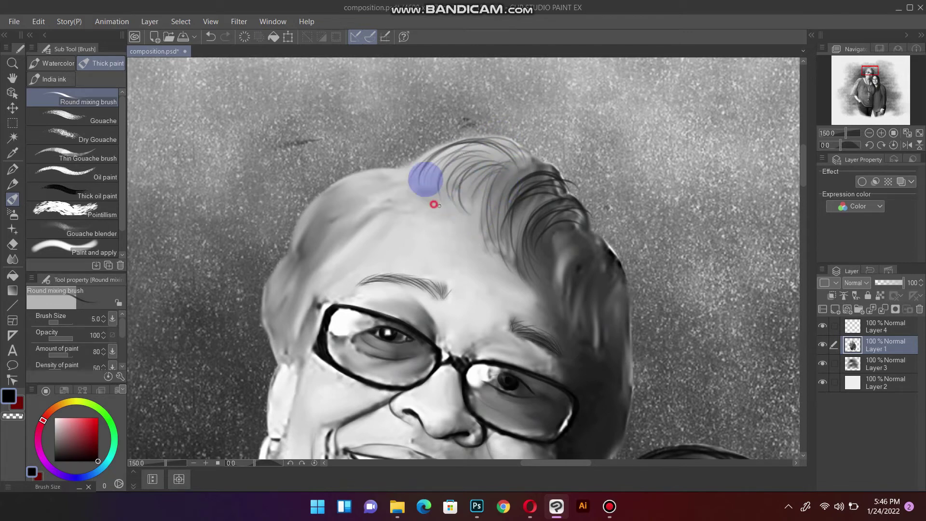
left_click_drag(507, 149, 428, 193)
left_click_drag(461, 142, 418, 201)
left_click_drag(514, 173, 472, 186)
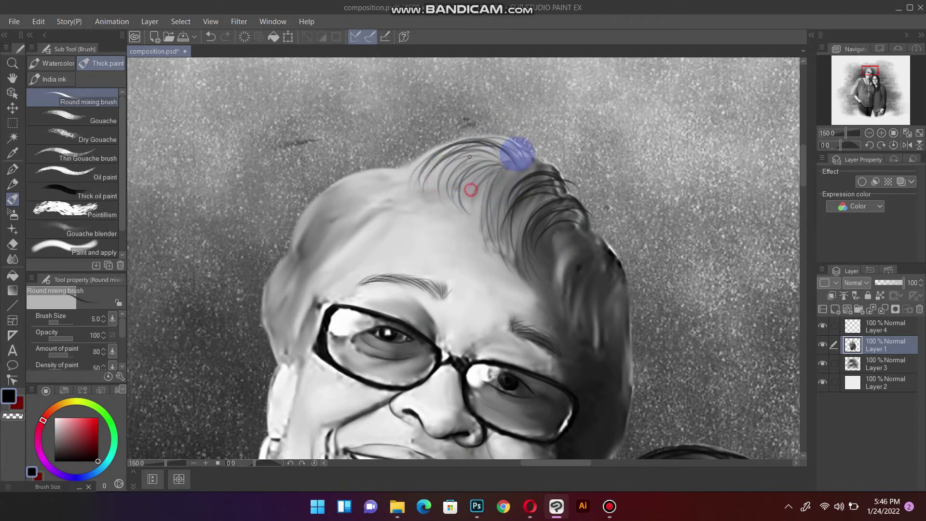
mouse_move(516, 151)
left_mouse_down()
mouse_move(470, 215)
mouse_move(463, 188)
left_mouse_up()
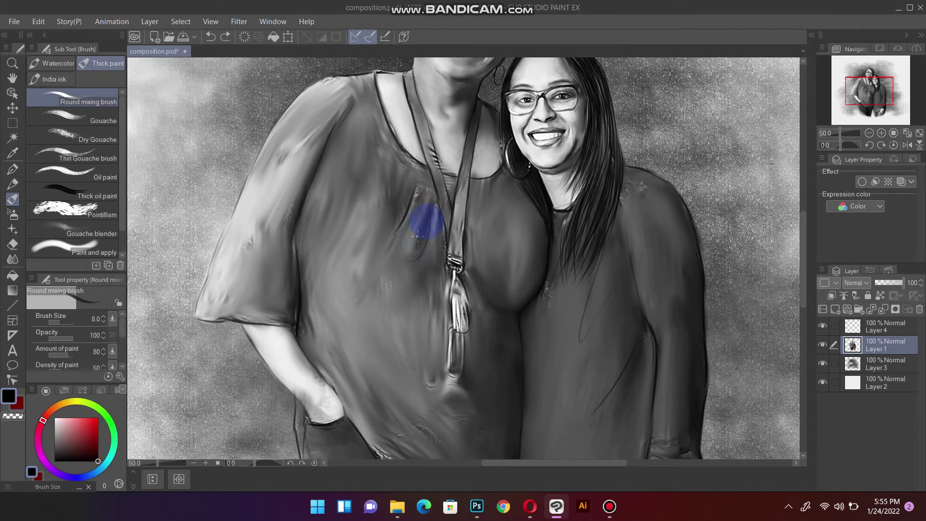
Step: Smear size-17 mixing strokes over the older woman's shirt folds and left shoulder
left_click_drag(405, 170, 388, 223)
mouse_move(403, 188)
left_mouse_down()
mouse_move(371, 207)
mouse_move(372, 165)
mouse_move(334, 233)
mouse_move(411, 172)
mouse_move(481, 182)
mouse_move(478, 191)
left_mouse_up()
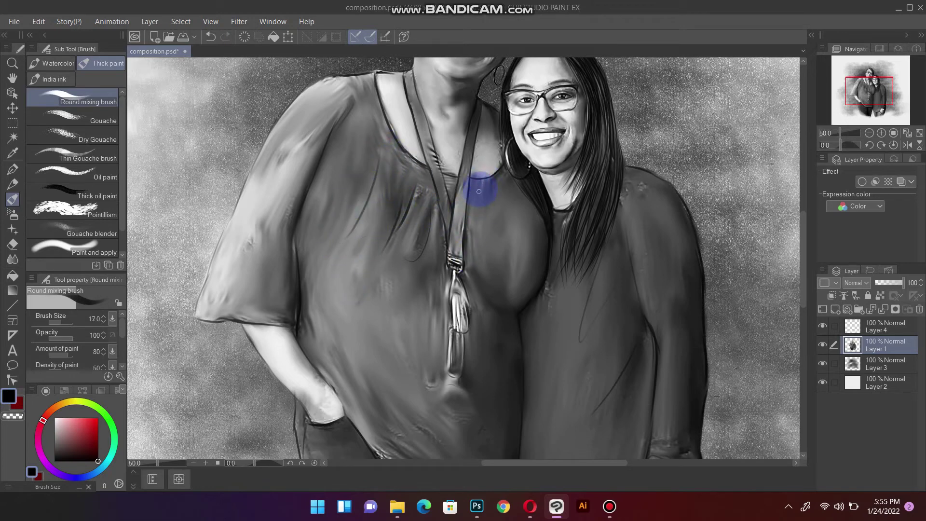
mouse_move(516, 161)
left_mouse_down()
mouse_move(380, 102)
mouse_move(412, 172)
mouse_move(347, 107)
mouse_move(322, 159)
mouse_move(261, 215)
mouse_move(285, 196)
mouse_move(281, 152)
mouse_move(214, 256)
mouse_move(193, 311)
mouse_move(270, 140)
mouse_move(273, 162)
mouse_move(231, 212)
mouse_move(290, 104)
mouse_move(274, 124)
mouse_move(330, 83)
left_mouse_up()
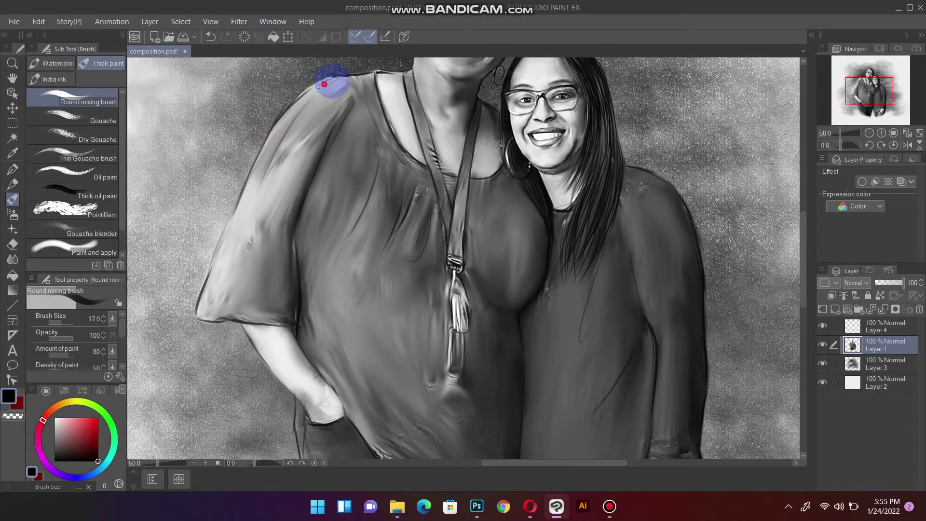
Step: With a smaller brush, darken the right woman's wrist edge and blend her ring finger
scroll(330, 214, "down", 3)
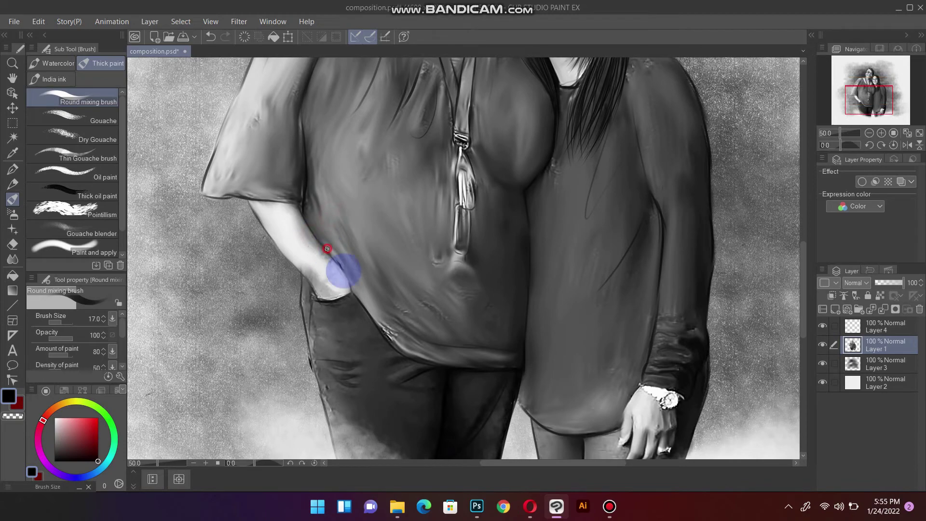
scroll(347, 250, "down", 3)
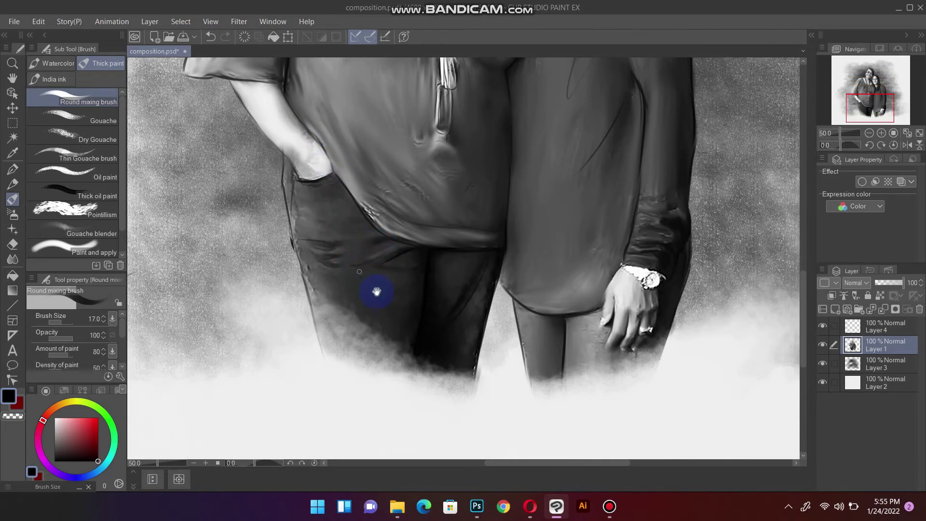
left_click_drag(376, 291, 273, 249)
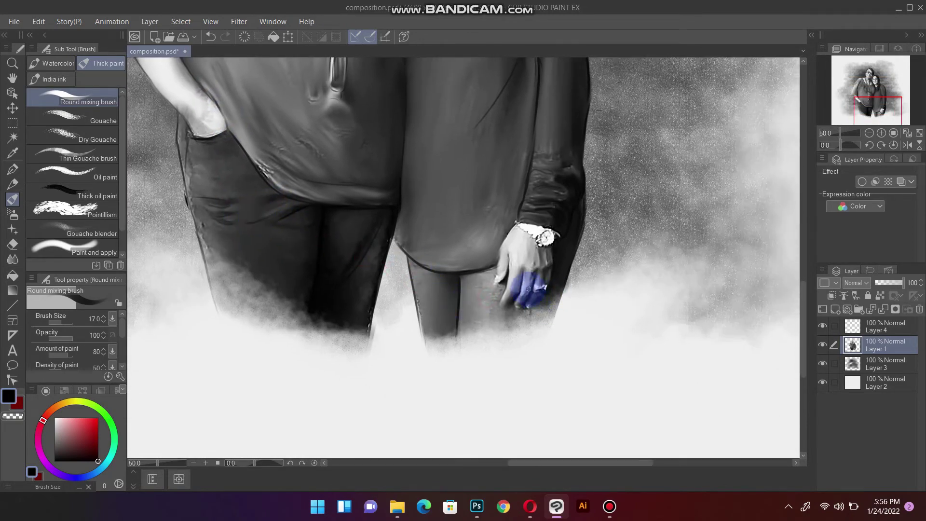
scroll(526, 287, "up", 2)
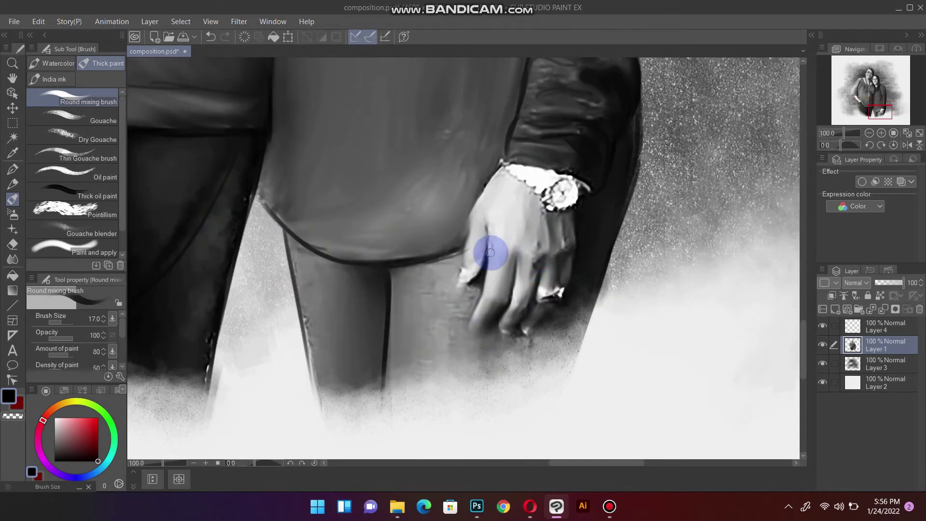
key("bracketleft")
key("bracketleft")
key("bracketleft")
mouse_move(501, 166)
left_mouse_down()
mouse_move(475, 202)
mouse_move(459, 263)
mouse_move(488, 244)
mouse_move(484, 221)
mouse_move(485, 299)
mouse_move(496, 237)
mouse_move(478, 258)
mouse_move(509, 248)
mouse_move(491, 263)
mouse_move(521, 207)
mouse_move(513, 252)
mouse_move(462, 238)
left_mouse_up()
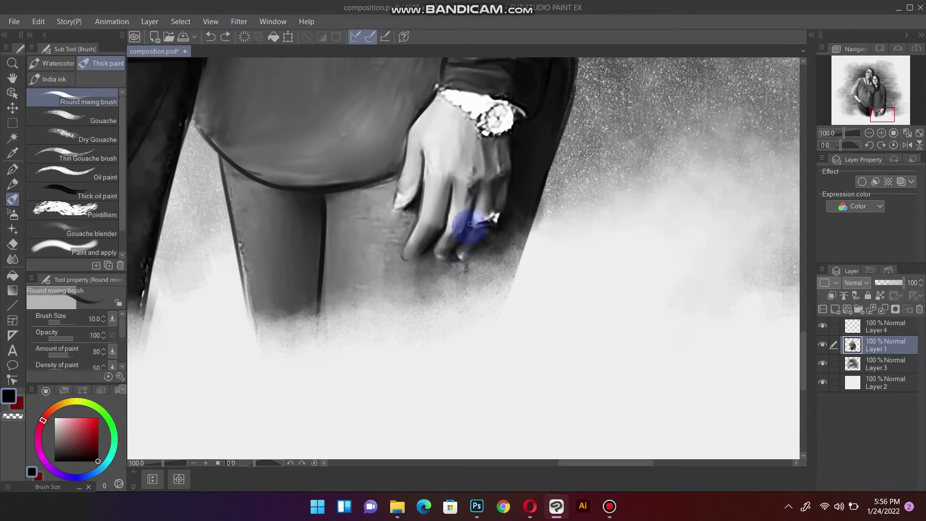
left_click_drag(467, 231, 442, 264)
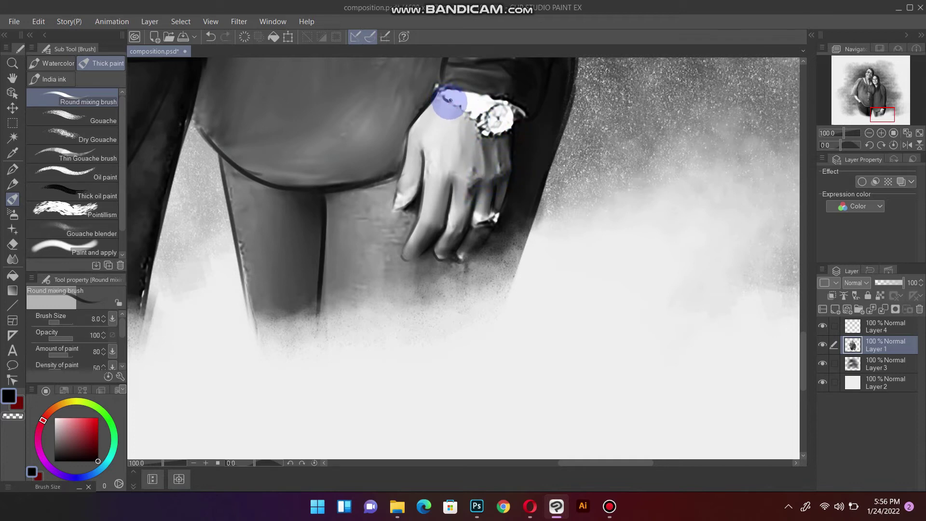
Step: Undo stray watch strokes, repaint the ring highlight and a dark stroke across the watch face
key("ctrl+z")
scroll(451, 116, "up", 2)
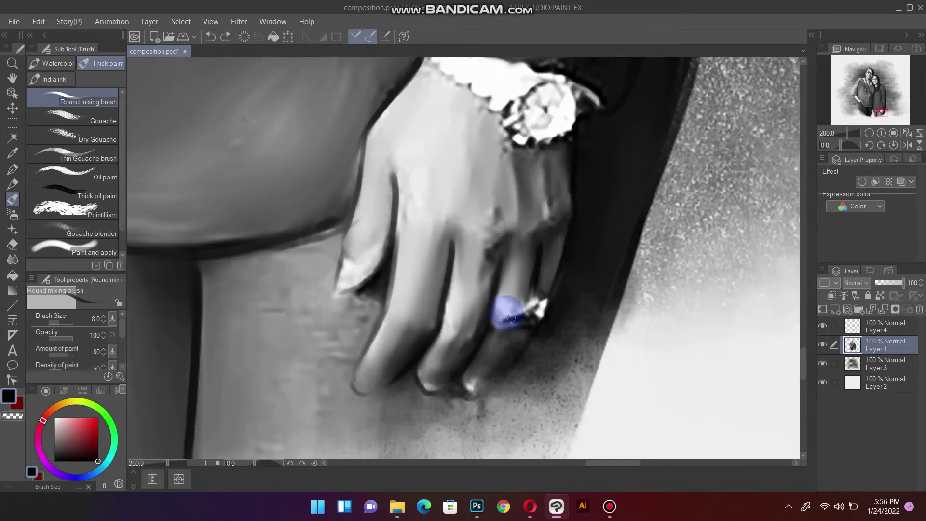
left_click_drag(503, 309, 523, 304)
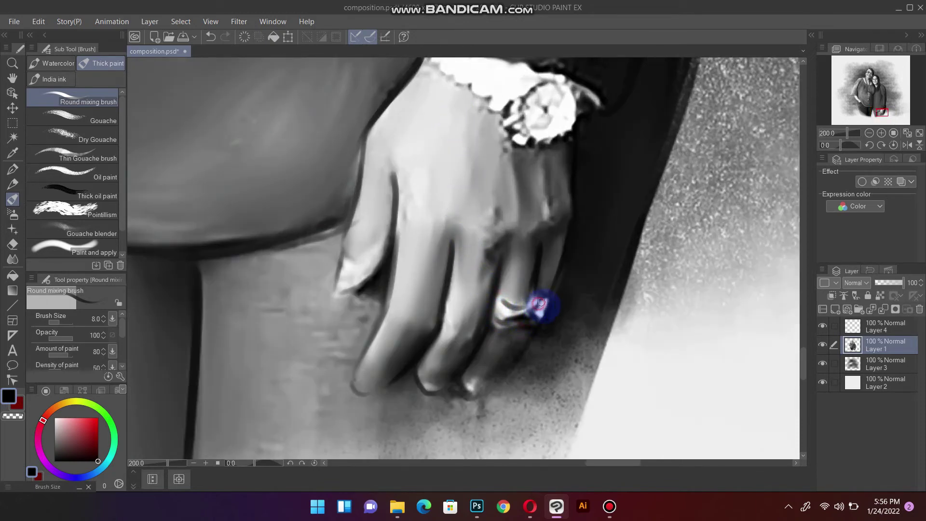
scroll(541, 299, "up", 4)
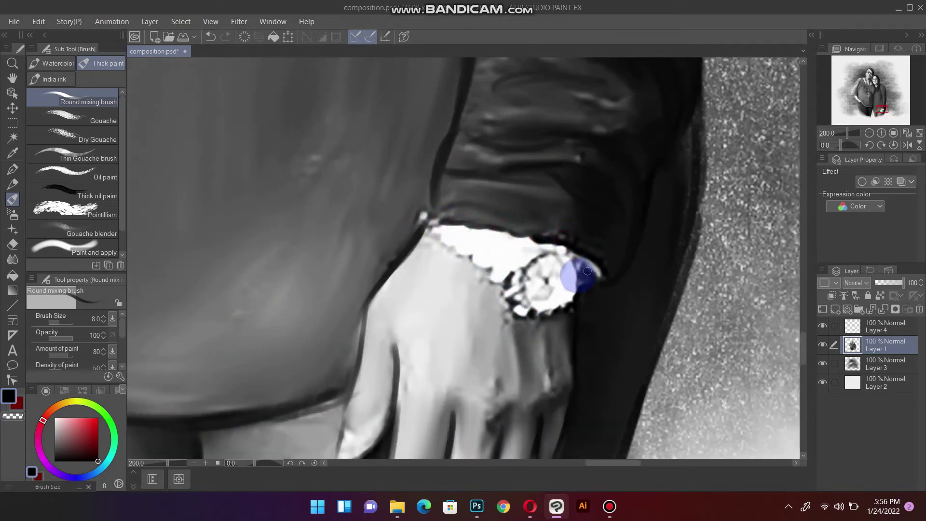
scroll(584, 265, "down", 2)
scroll(574, 224, "down", 2)
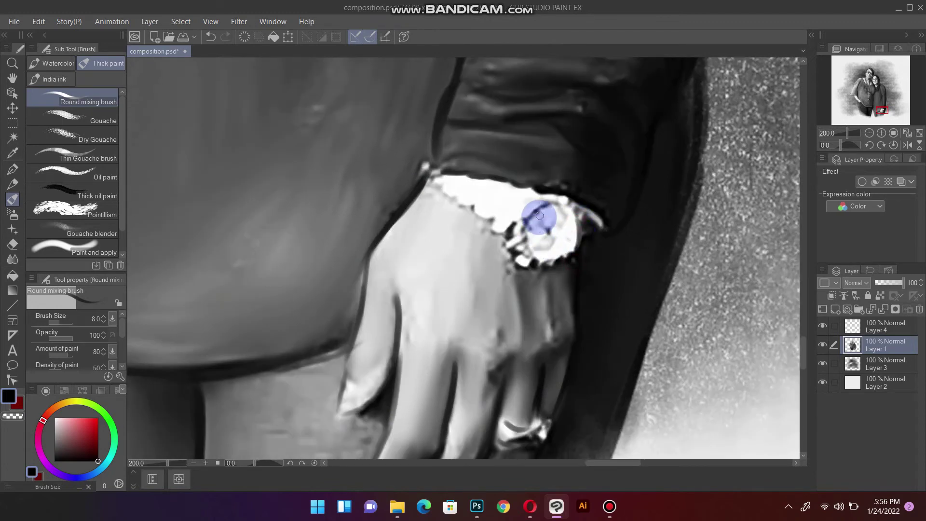
scroll(538, 221, "down", 1)
scroll(547, 222, "up", 2)
scroll(559, 227, "up", 2)
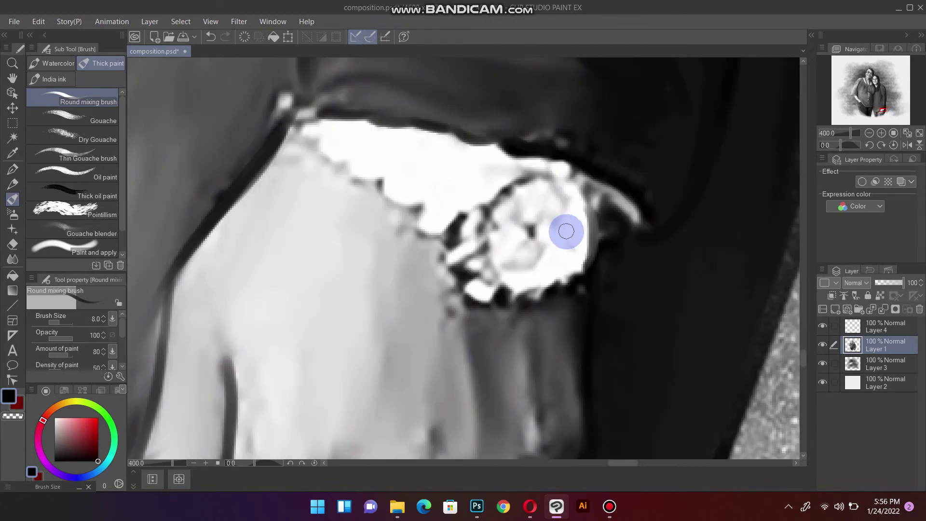
key("ctrl+z")
key("bracketleft")
key("bracketleft")
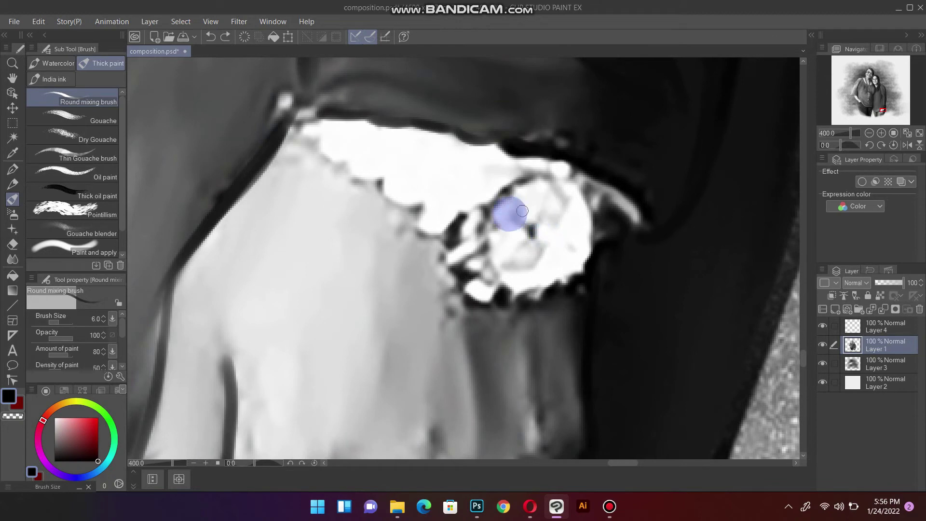
mouse_move(485, 207)
left_mouse_down()
mouse_move(527, 181)
mouse_move(558, 186)
mouse_move(476, 223)
mouse_move(484, 275)
mouse_move(463, 215)
mouse_move(392, 210)
mouse_move(384, 181)
left_mouse_up()
Step: Blend light diagonal strokes across the white cuff and its edge, then set the brush to 30
key("bracketright")
key("bracketright")
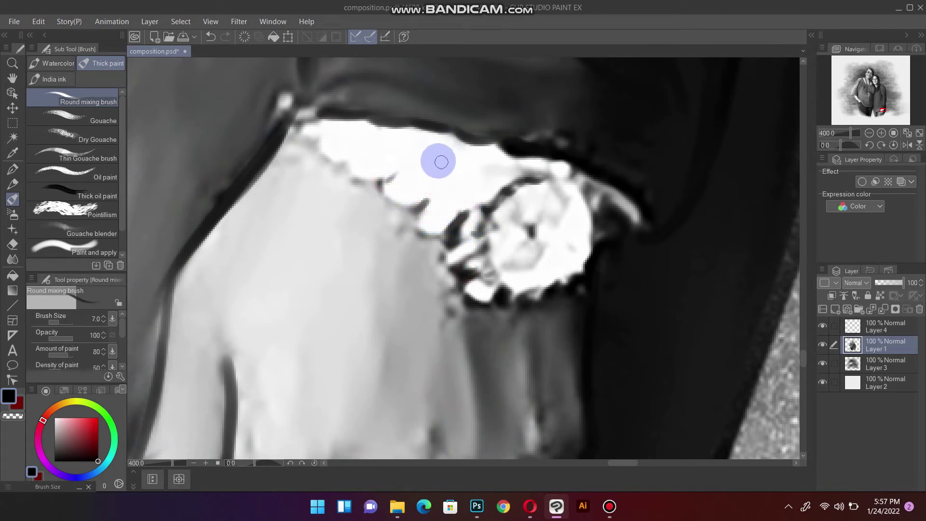
key("bracketright")
key("bracketright")
key("bracketright")
key("bracketright")
key("bracketright")
left_click_drag(386, 176, 442, 141)
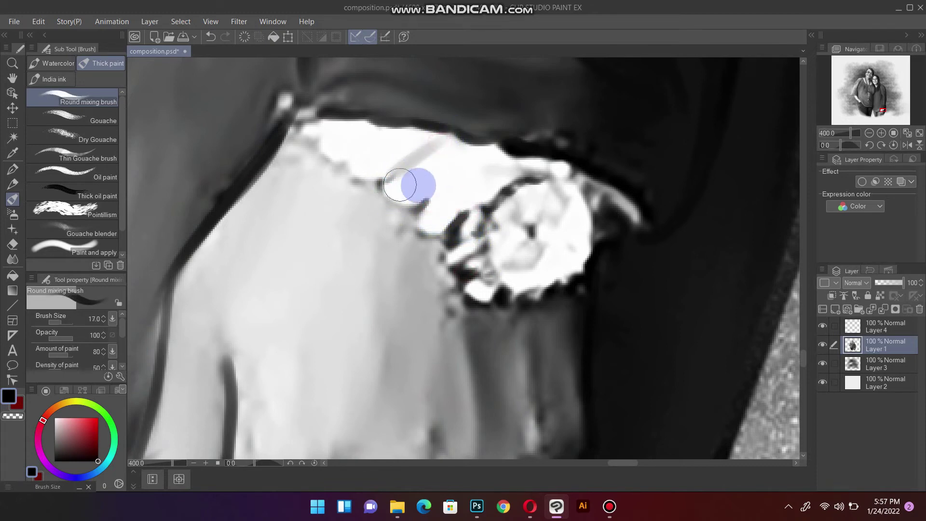
left_click_drag(415, 187, 491, 151)
left_click_drag(337, 159, 387, 128)
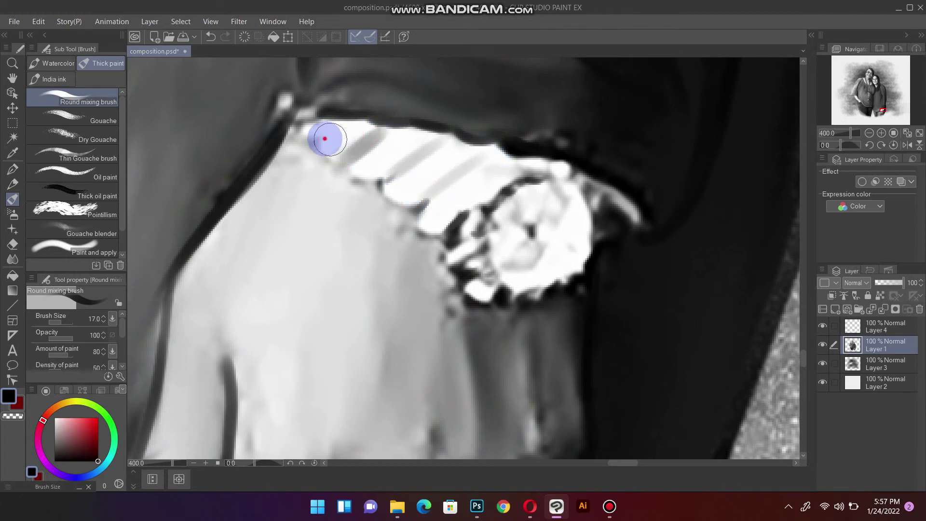
key("bracketleft")
key("bracketleft")
key("bracketleft")
key("bracketleft")
key("bracketleft")
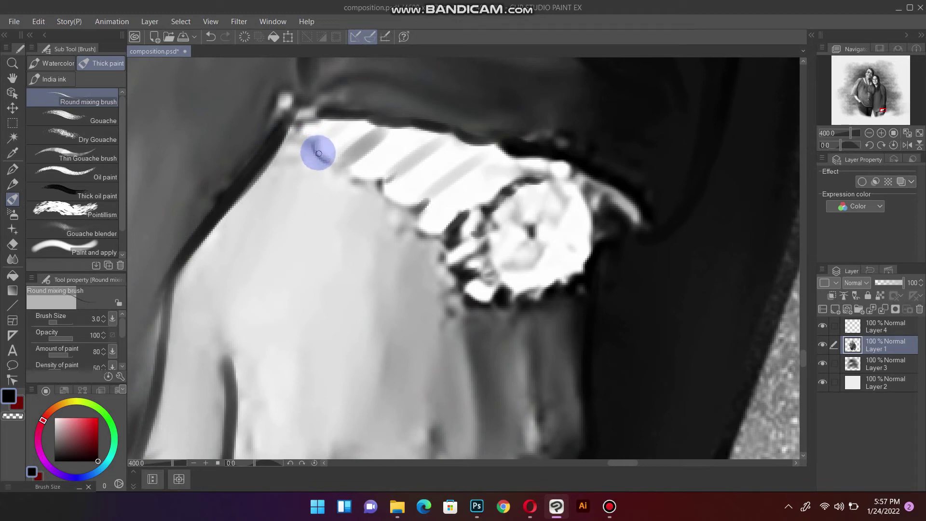
key("bracketright")
key("bracketright")
key("bracketright")
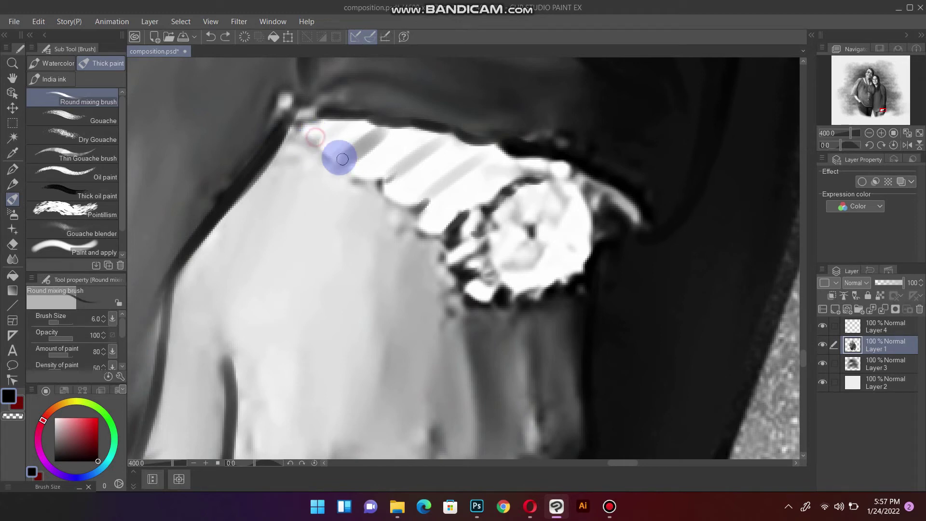
mouse_move(341, 144)
left_mouse_down()
mouse_move(301, 128)
mouse_move(351, 176)
mouse_move(364, 149)
mouse_move(337, 156)
mouse_move(316, 145)
mouse_move(372, 140)
mouse_move(395, 182)
left_mouse_up()
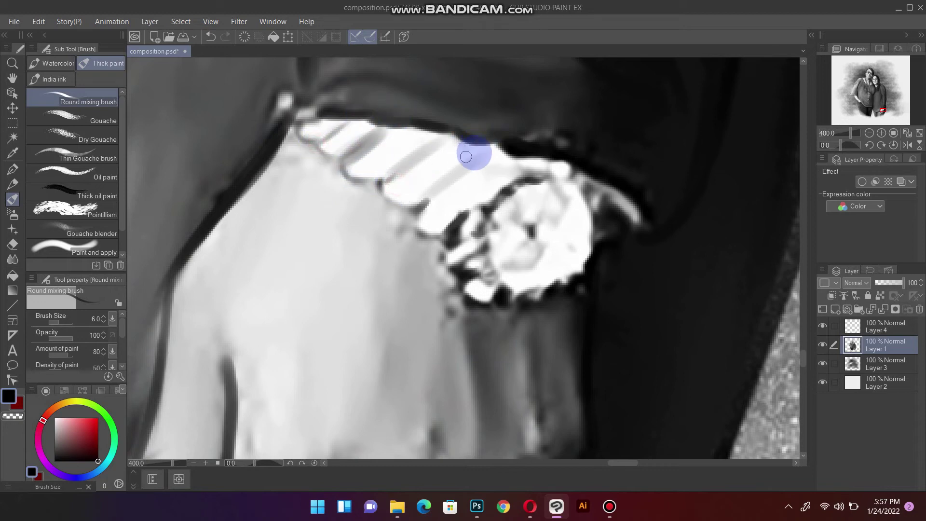
mouse_move(466, 156)
left_mouse_down()
mouse_move(496, 164)
mouse_move(477, 179)
mouse_move(498, 161)
mouse_move(459, 149)
mouse_move(397, 163)
left_mouse_up()
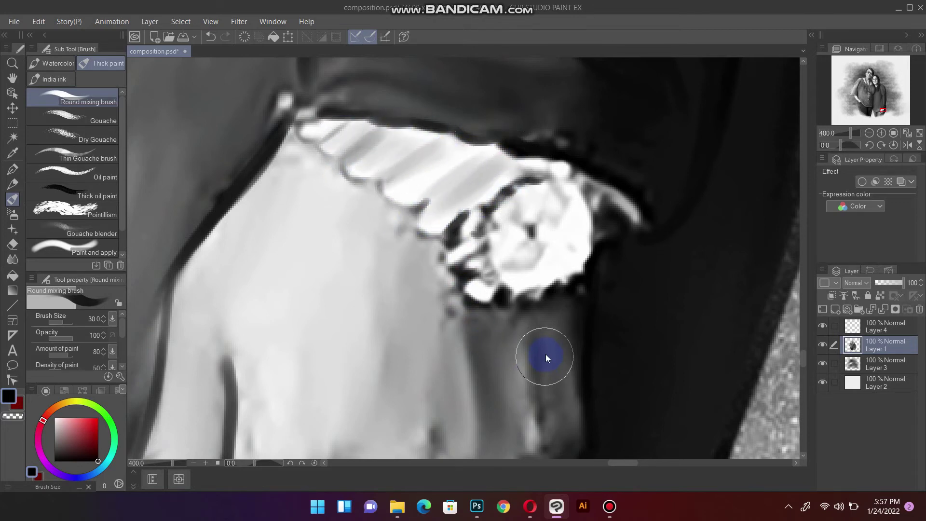
scroll(546, 358, "down", 3)
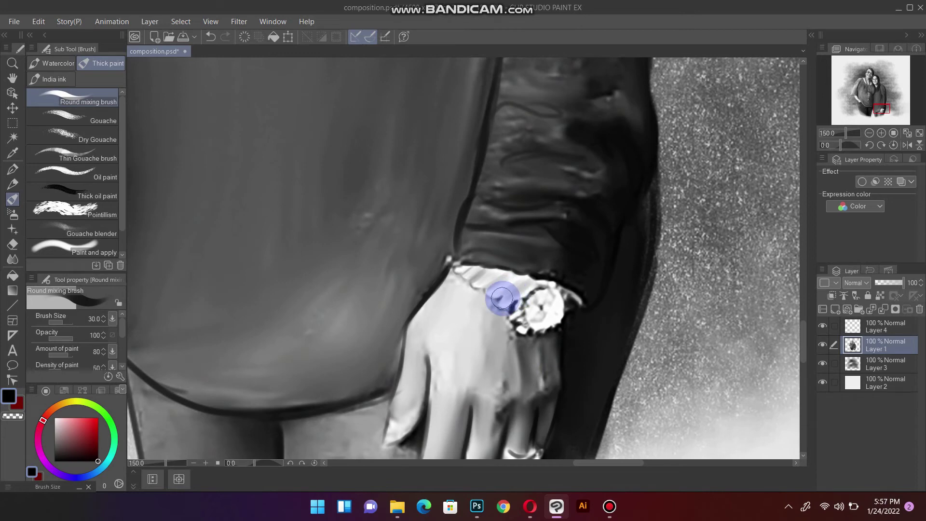
Step: Repaint the watch band with lighter stripes and switch to the Airbrush Soft sub tool
mouse_move(501, 297)
left_mouse_down()
mouse_move(467, 289)
mouse_move(496, 289)
mouse_move(527, 264)
mouse_move(489, 285)
mouse_move(459, 280)
left_mouse_up()
left_click(13, 215)
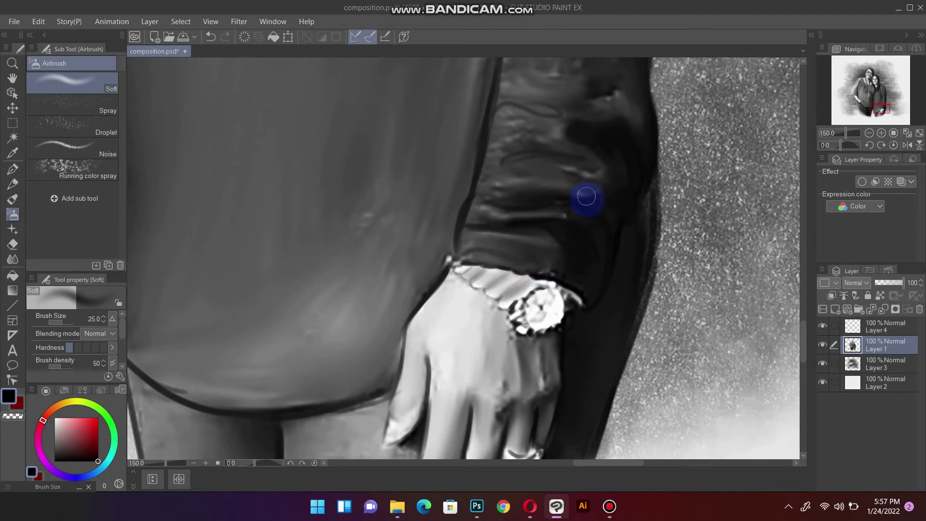
scroll(584, 202, "down", 1)
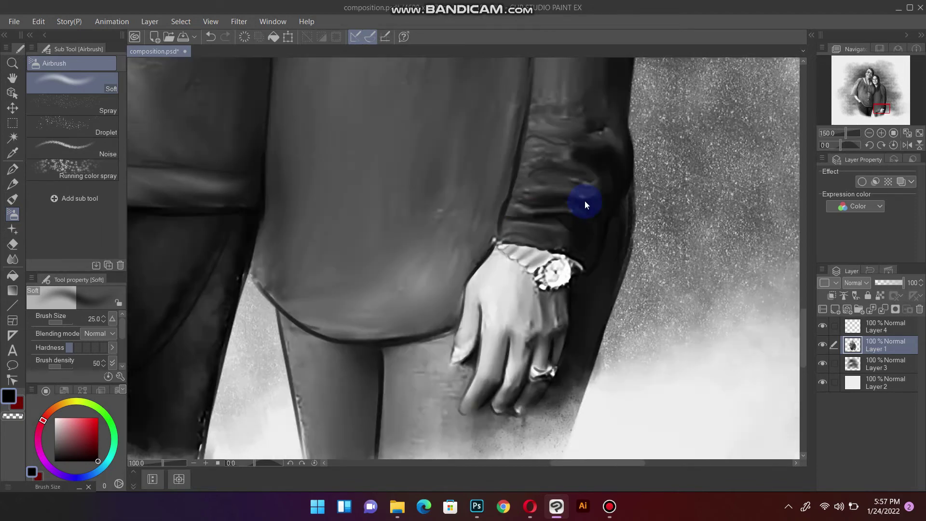
scroll(584, 202, "down", 2)
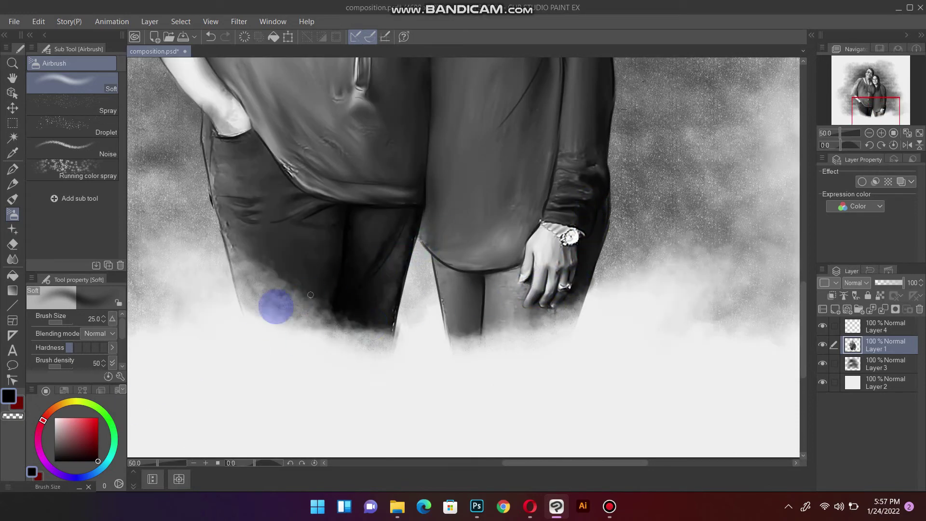
left_click_drag(181, 232, 279, 362)
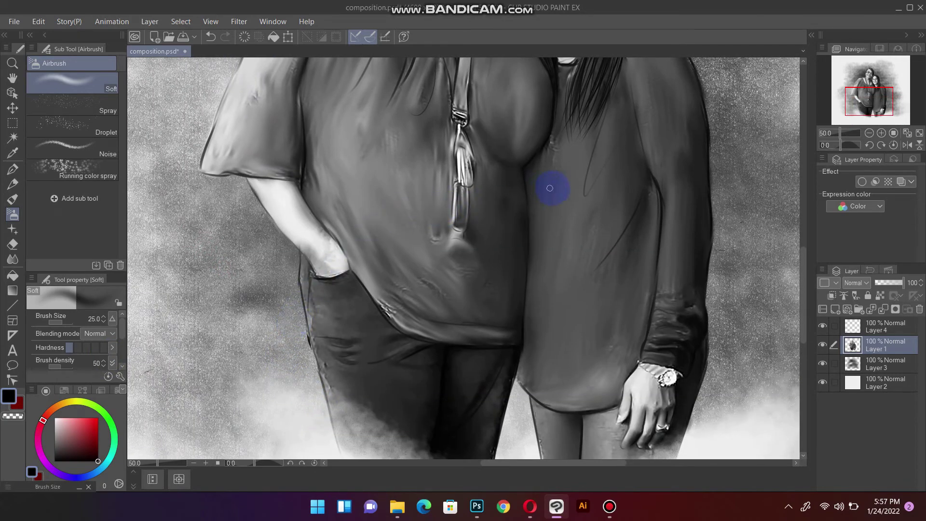
mouse_move(547, 188)
left_mouse_down()
mouse_move(425, 327)
mouse_move(414, 284)
mouse_move(458, 322)
left_mouse_up()
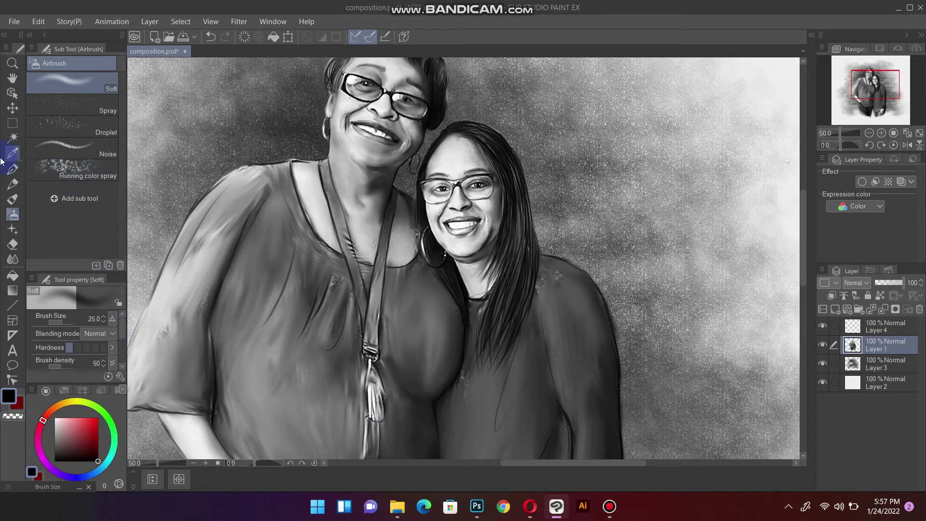
Step: On a new raster layer, shade the sleeve and waist with the Mechanical pencil at size 80
left_click(14, 185)
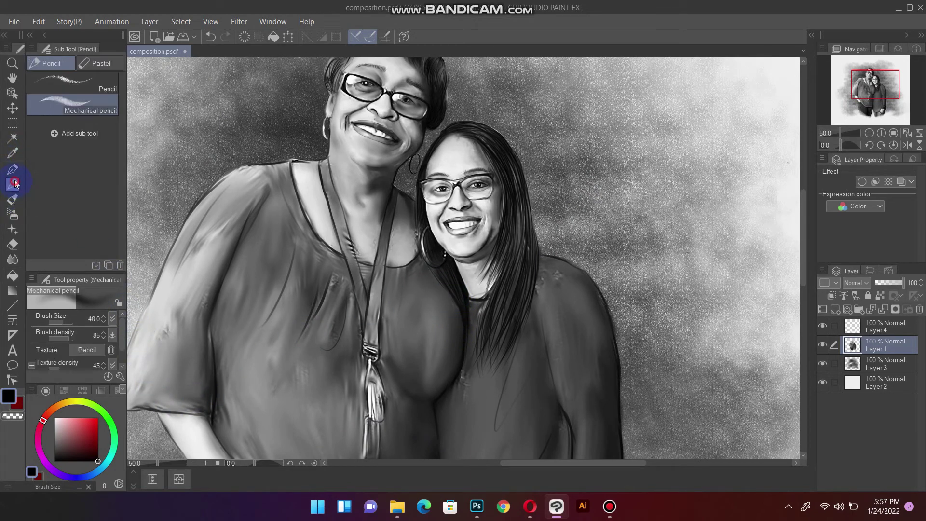
left_click(838, 309)
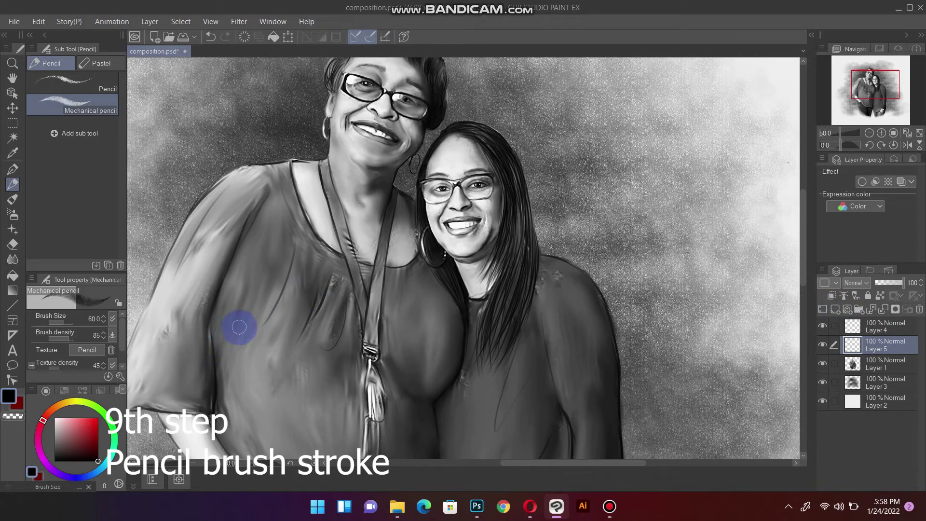
key("bracketleft")
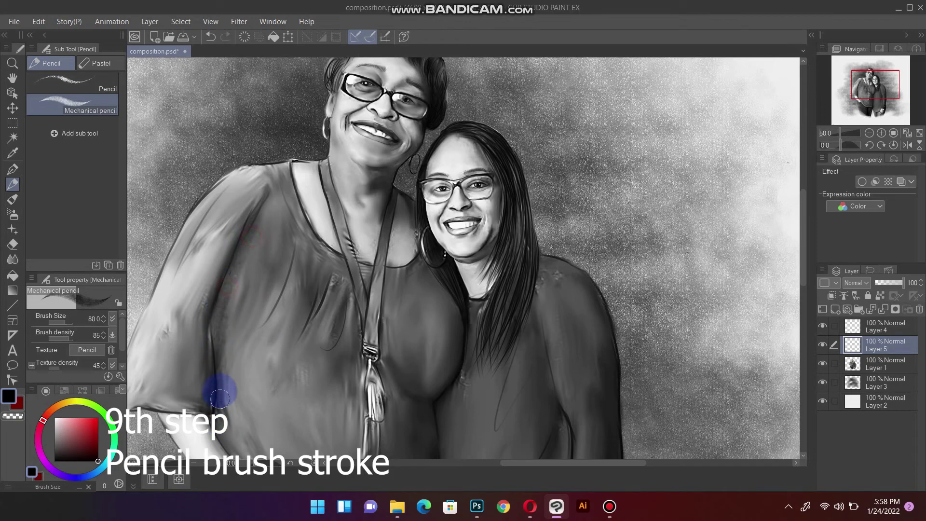
left_click_drag(244, 374, 240, 207)
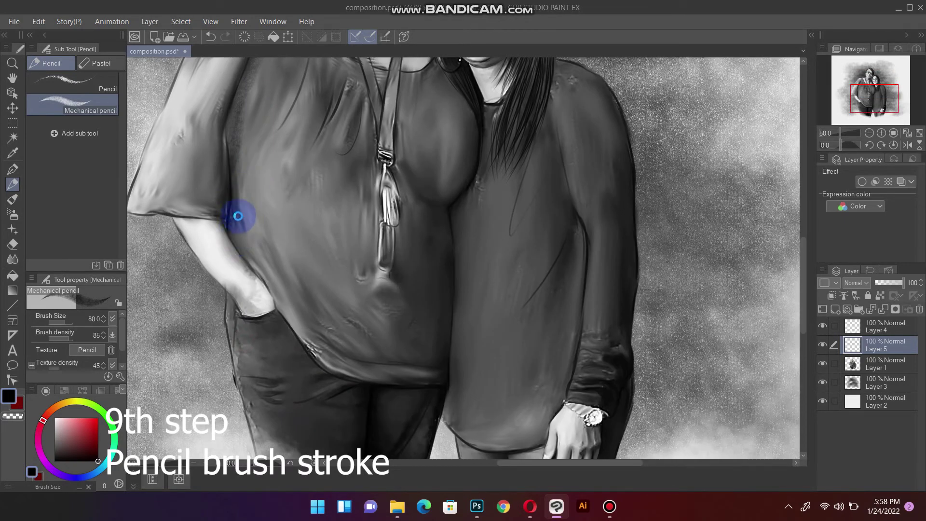
mouse_move(236, 220)
left_mouse_down()
mouse_move(269, 289)
mouse_move(227, 207)
mouse_move(279, 300)
mouse_move(281, 289)
left_mouse_up()
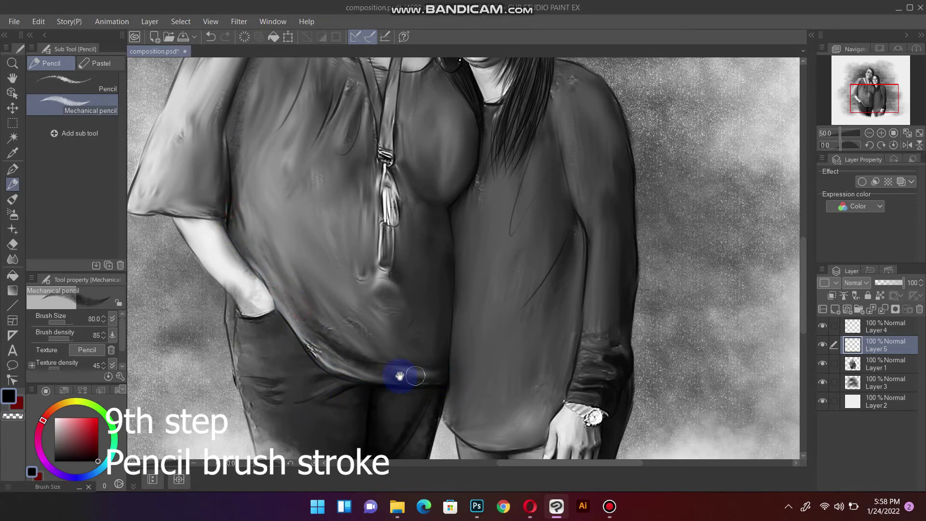
Step: Darken the shirt edge by the pocket and both trouser legs into the fog, brush at 500
left_click_drag(399, 374, 392, 259)
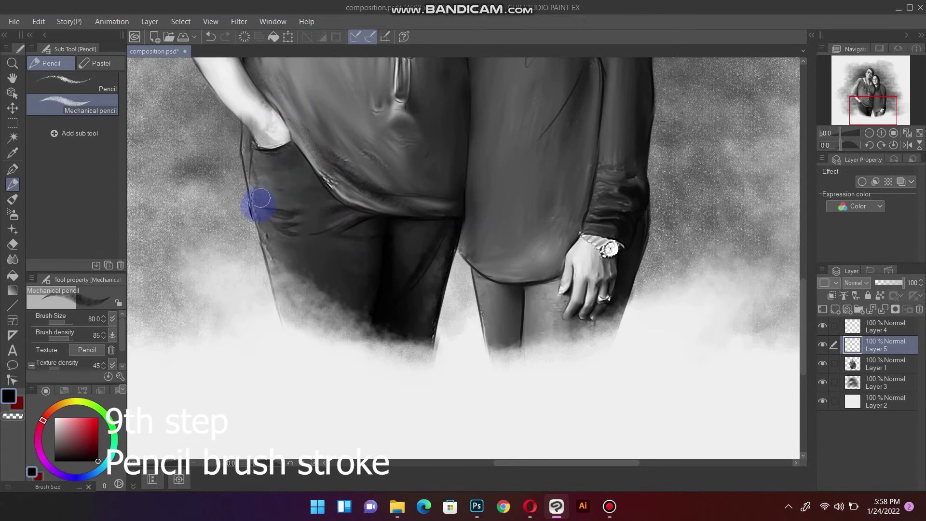
left_click_drag(261, 198, 311, 206)
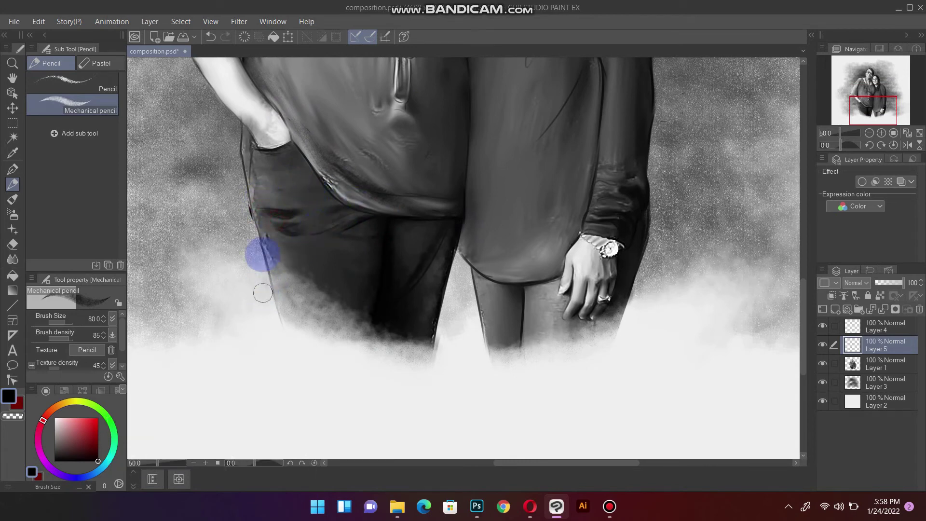
mouse_move(263, 293)
left_mouse_down()
mouse_move(291, 355)
mouse_move(326, 393)
left_mouse_up()
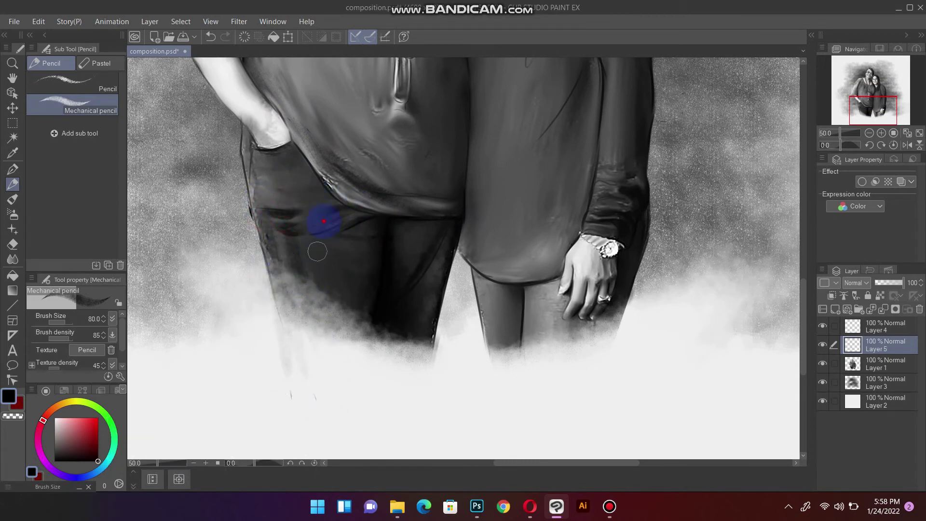
mouse_move(317, 252)
left_mouse_down()
mouse_move(358, 346)
mouse_move(343, 312)
left_mouse_up()
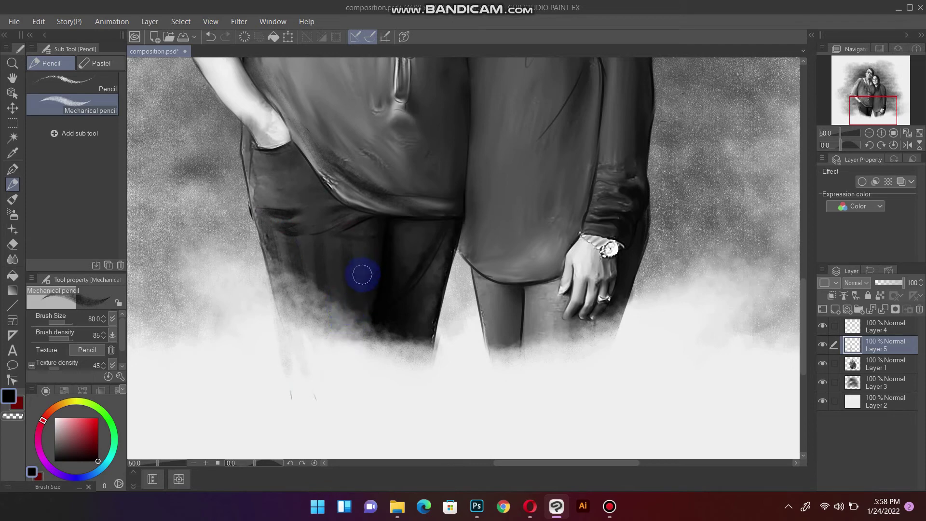
left_click_drag(334, 262, 331, 352)
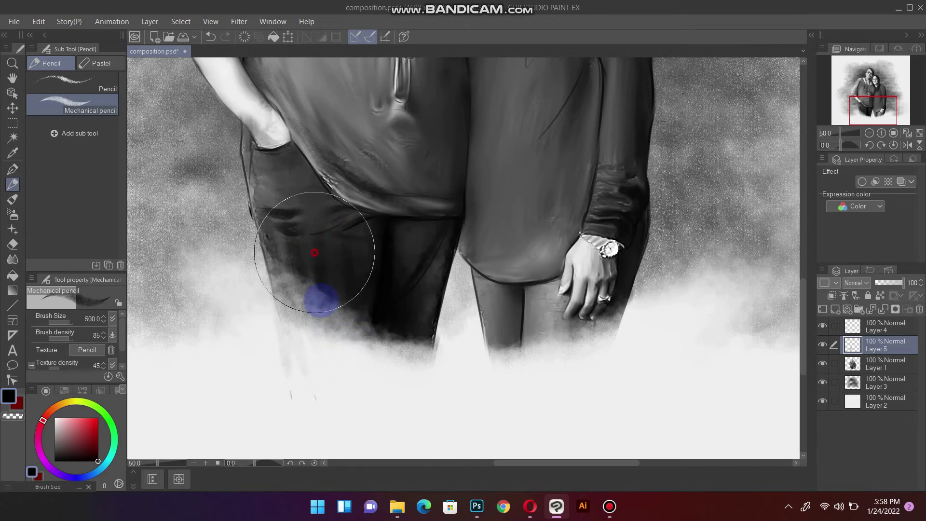
mouse_move(479, 355)
left_mouse_down()
mouse_move(506, 320)
mouse_move(500, 379)
mouse_move(509, 311)
mouse_move(497, 313)
mouse_move(490, 268)
mouse_move(536, 311)
mouse_move(547, 383)
mouse_move(600, 290)
mouse_move(538, 258)
left_mouse_up()
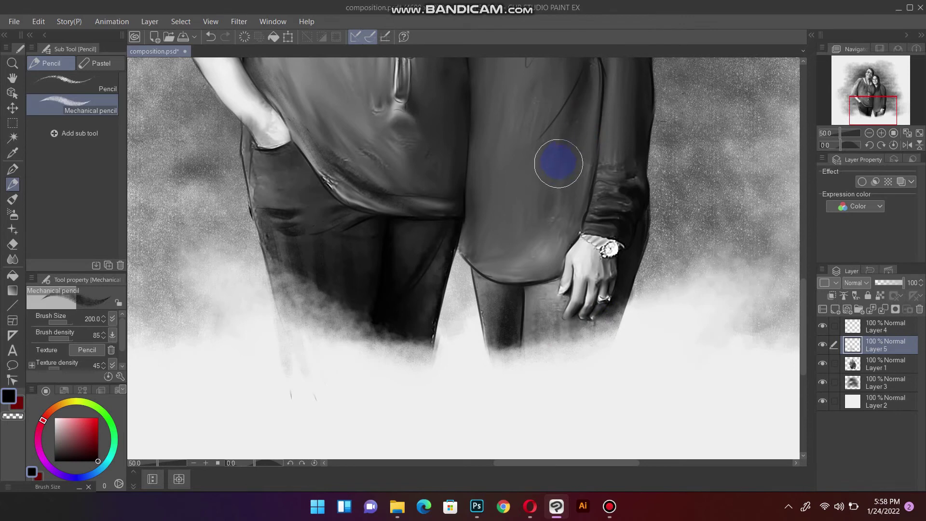
Step: Shade the shirt near the hair
mouse_move(558, 163)
left_mouse_down()
mouse_move(519, 306)
mouse_move(497, 333)
left_mouse_up()
mouse_move(489, 195)
left_mouse_down()
mouse_move(428, 242)
mouse_move(458, 237)
left_mouse_up()
left_click_drag(458, 164, 459, 297)
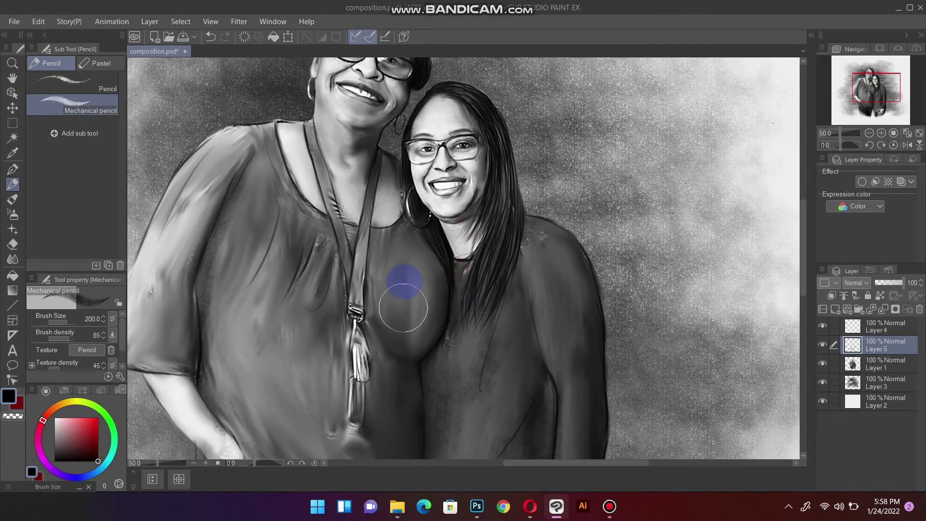
Step: Lighten below the neckline and smooth shading on the shoulder, forearm and right woman's upper arm
mouse_move(269, 220)
left_mouse_down()
mouse_move(425, 194)
mouse_move(480, 232)
mouse_move(393, 331)
left_mouse_up()
left_click_drag(422, 236, 424, 186)
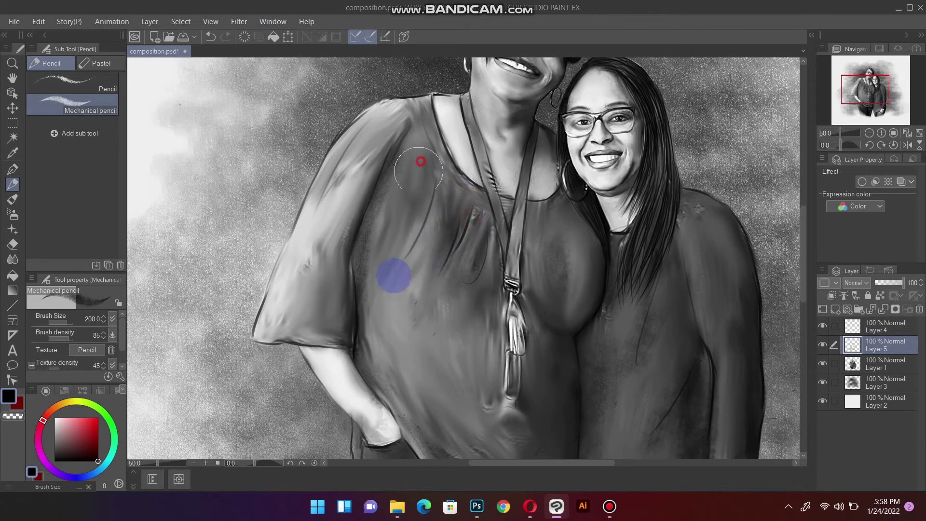
left_click_drag(386, 232, 477, 251)
mouse_move(456, 196)
left_mouse_down()
mouse_move(424, 270)
mouse_move(430, 356)
mouse_move(439, 254)
mouse_move(434, 332)
mouse_move(366, 337)
mouse_move(410, 328)
mouse_move(434, 222)
mouse_move(443, 224)
mouse_move(346, 141)
left_mouse_up()
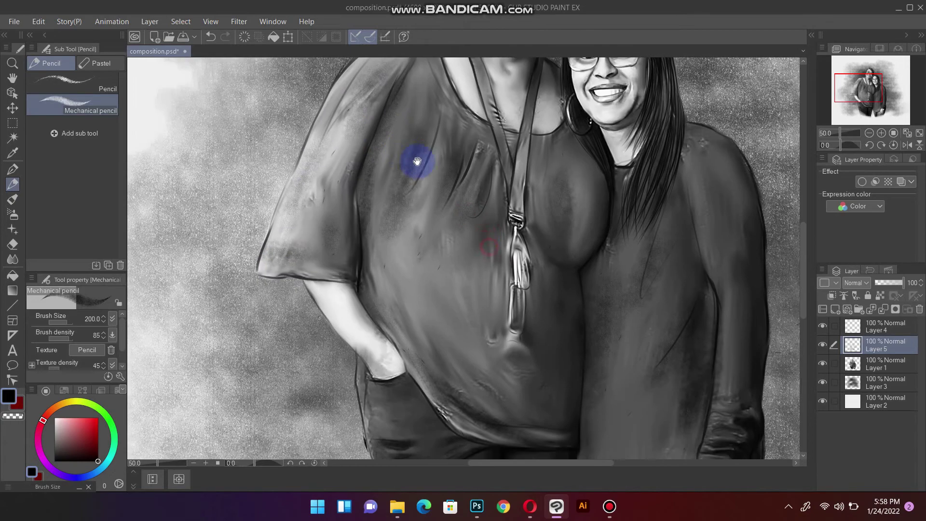
left_click_drag(378, 306, 348, 311)
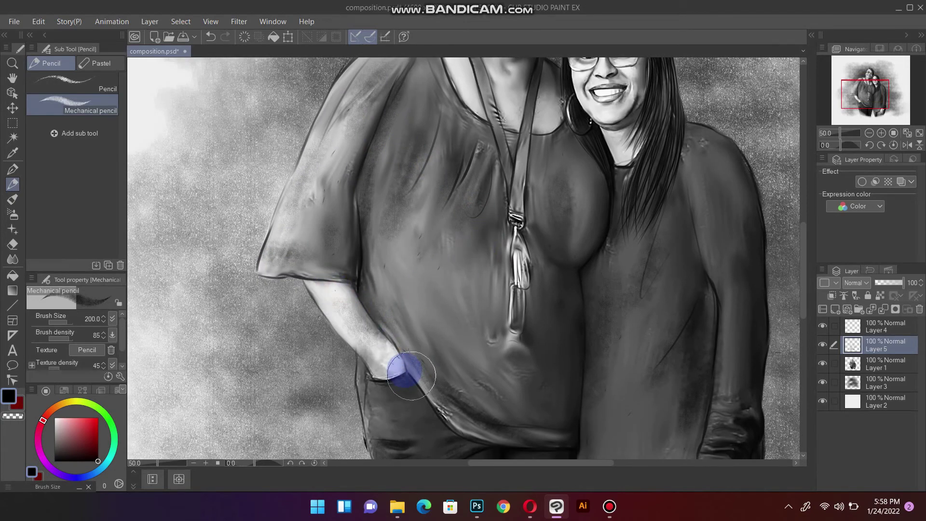
mouse_move(517, 244)
left_mouse_down()
mouse_move(444, 306)
mouse_move(420, 261)
left_mouse_up()
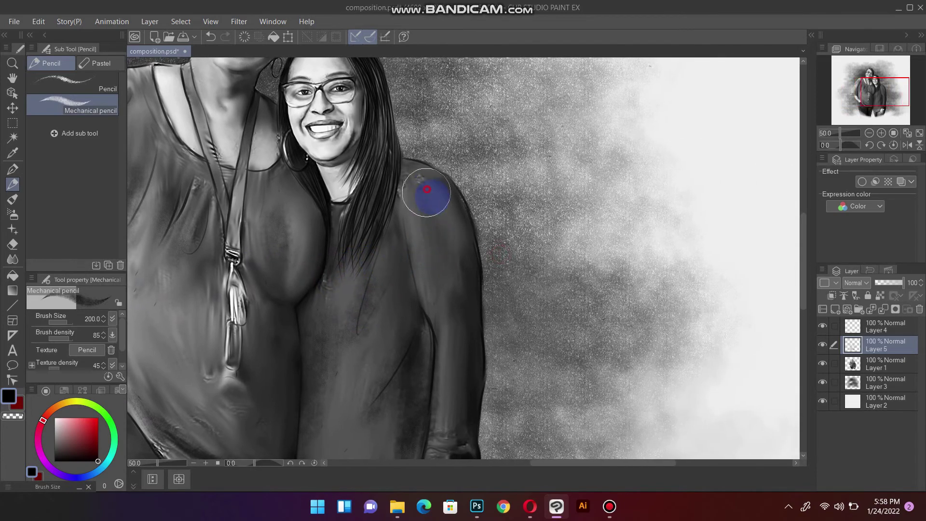
left_click_drag(427, 192, 447, 303)
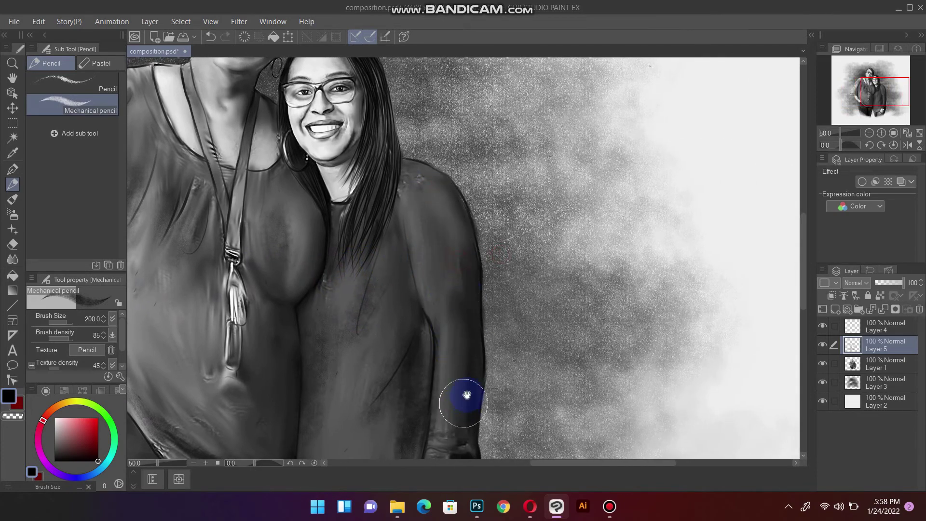
Step: Soften the shading around the shirt fold and from the neck up to the cheek
mouse_move(467, 393)
left_mouse_down()
mouse_move(484, 251)
mouse_move(351, 371)
left_mouse_up()
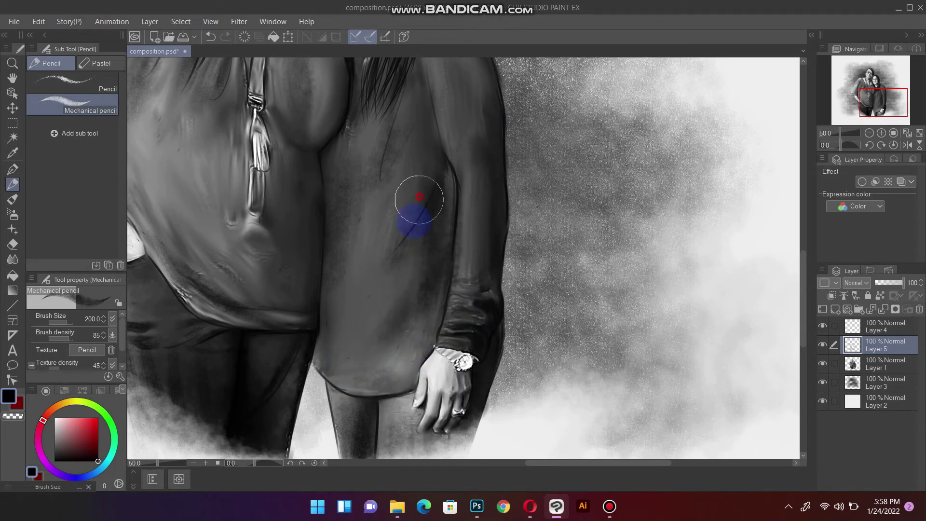
mouse_move(353, 223)
left_mouse_down()
mouse_move(362, 351)
mouse_move(381, 232)
left_mouse_up()
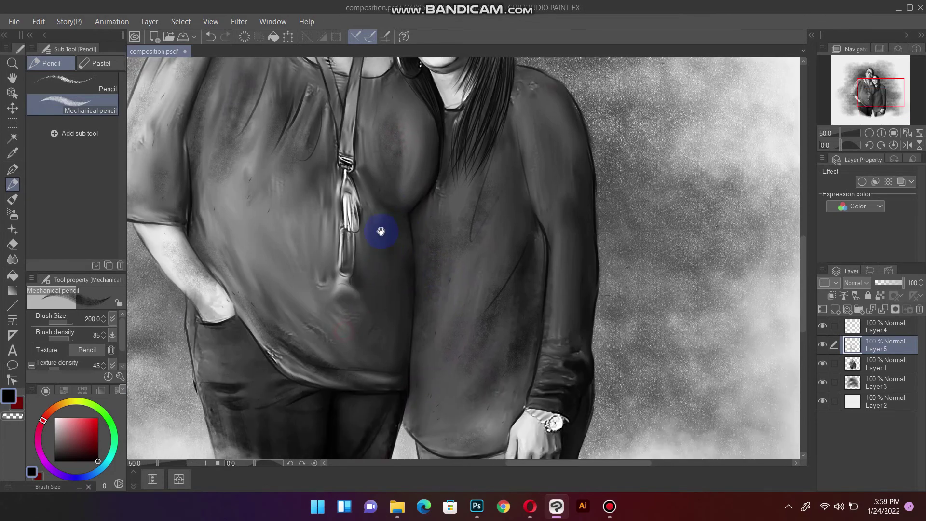
left_click_drag(383, 328, 303, 272)
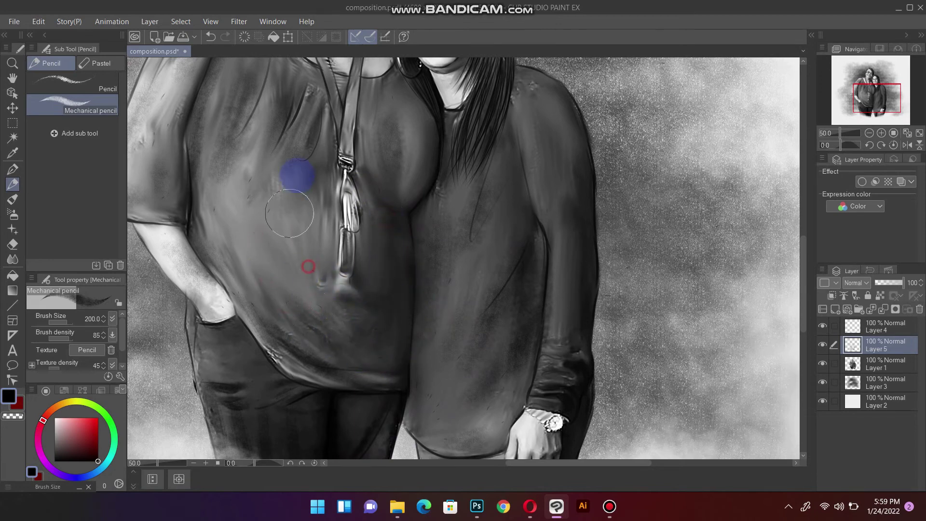
mouse_move(302, 272)
left_mouse_down()
mouse_move(239, 182)
mouse_move(197, 169)
mouse_move(201, 155)
mouse_move(258, 269)
mouse_move(313, 296)
left_mouse_up()
scroll(313, 296, "up", 5)
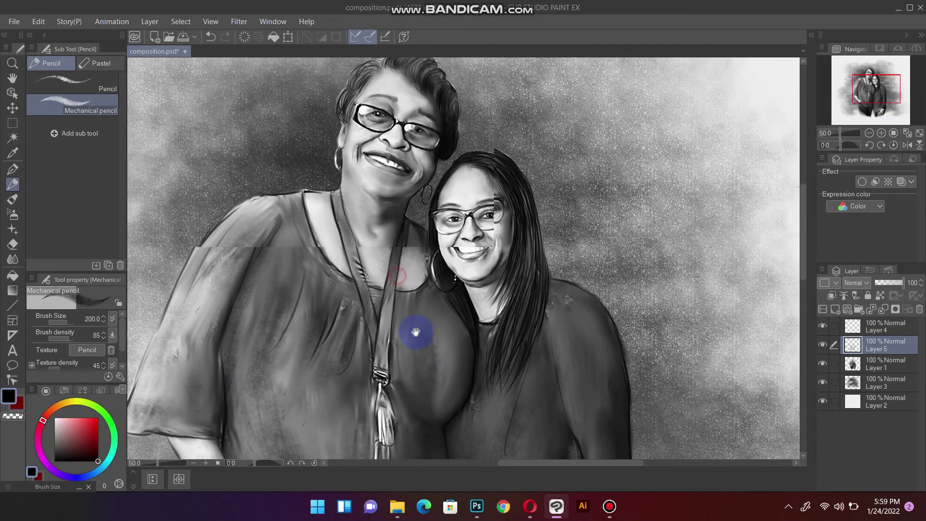
mouse_move(388, 326)
left_mouse_down()
mouse_move(372, 341)
mouse_move(486, 306)
mouse_move(510, 319)
left_mouse_up()
Step: Undo a trial dark stroke toward the lanyard and scroll down to the lower bodies
scroll(500, 434, "down", 3)
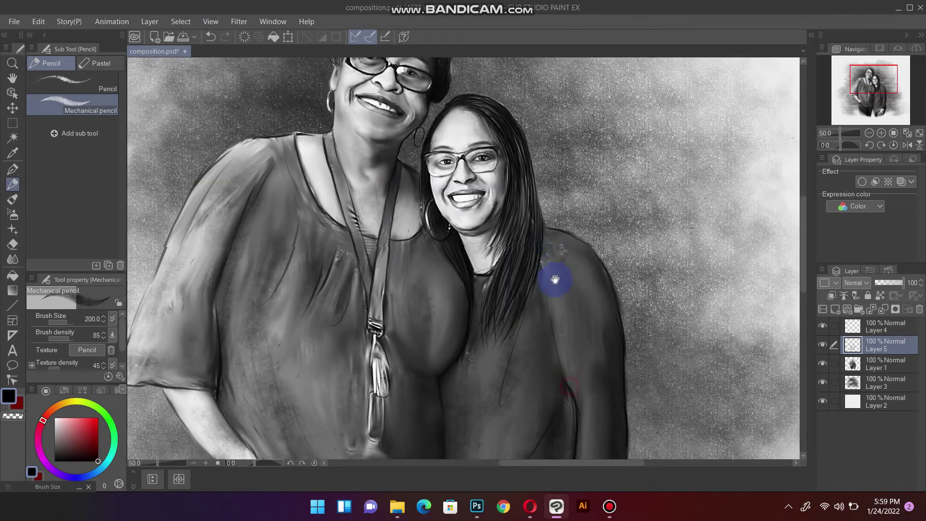
left_click_drag(453, 281, 365, 357)
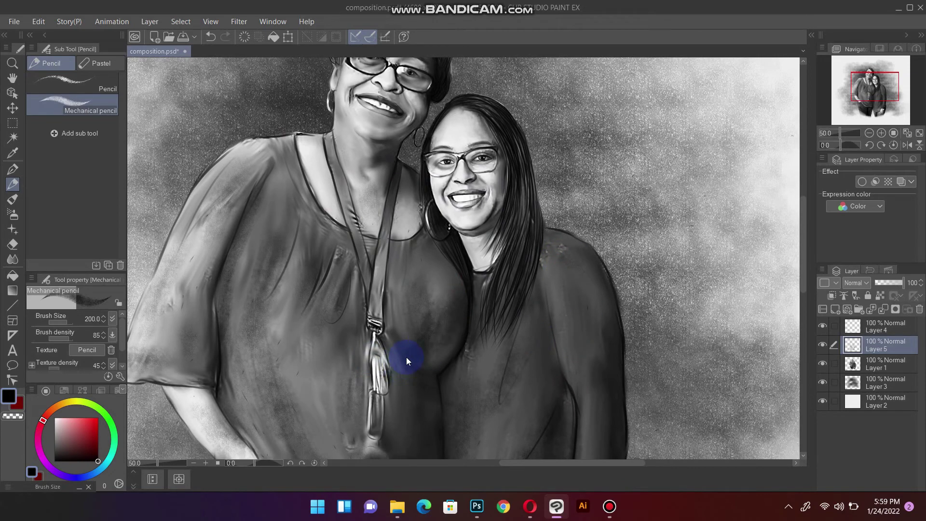
key("ctrl+z")
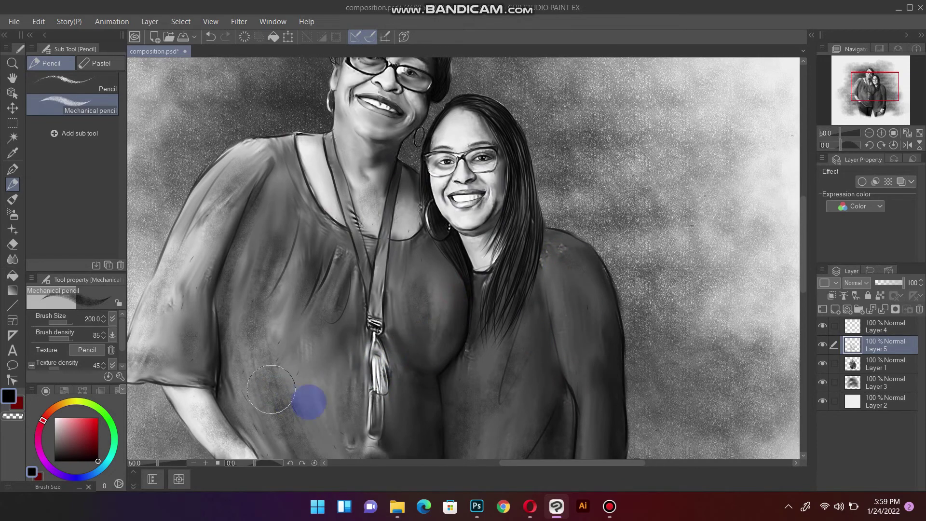
scroll(408, 338, "down", 3)
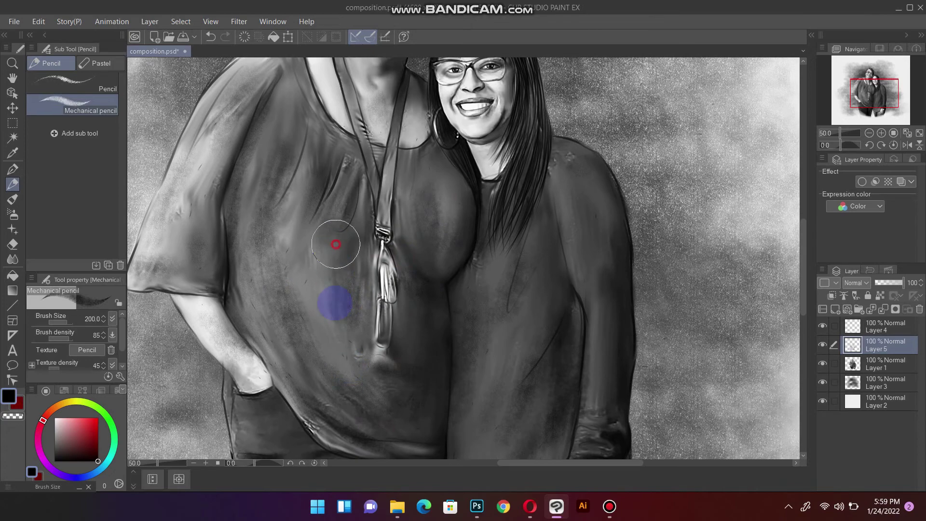
scroll(318, 313, "down", 3)
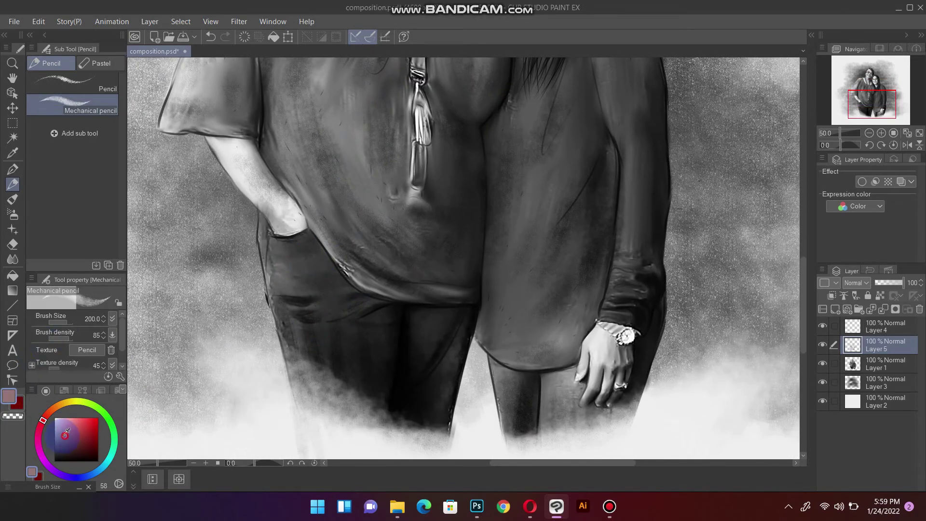
Step: Pick light grey and brush whitish fog over the left leg
left_click(54, 424)
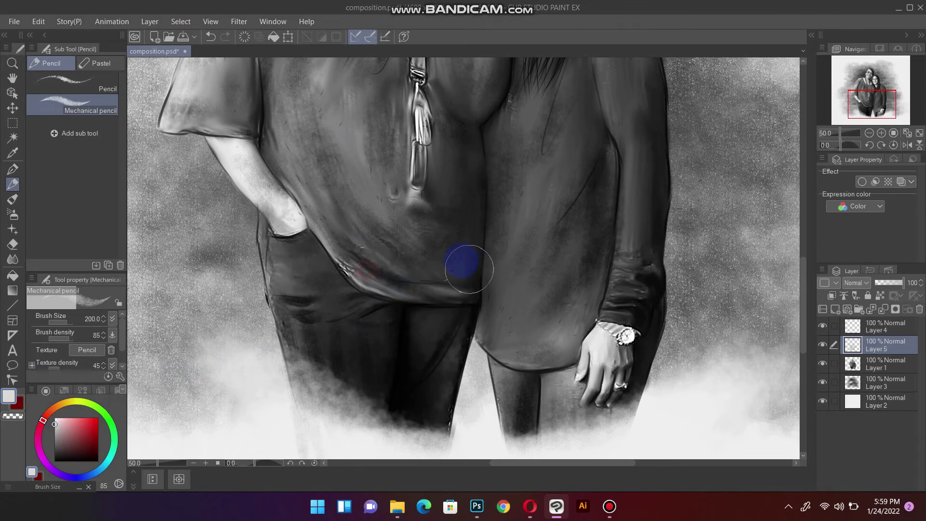
left_click_drag(368, 206, 364, 260)
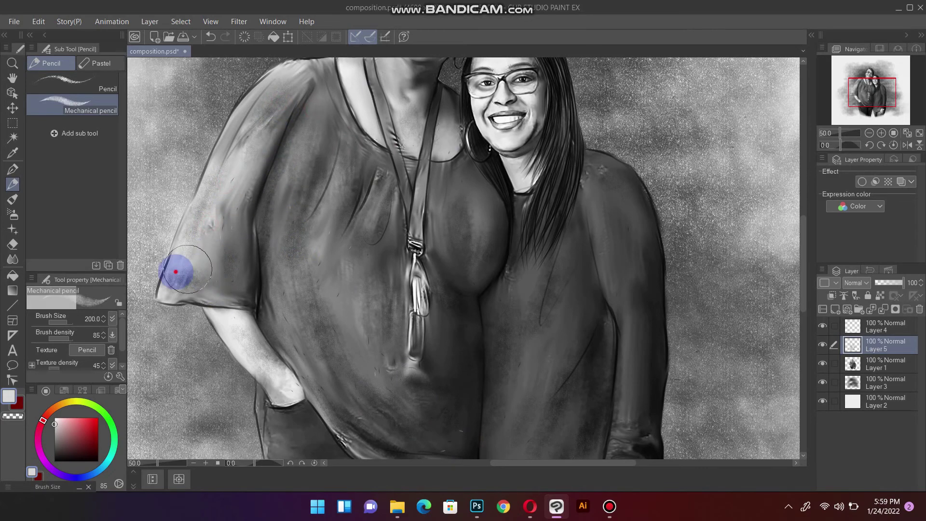
left_click_drag(341, 283, 320, 248)
mouse_move(362, 314)
left_mouse_down()
mouse_move(350, 274)
mouse_move(347, 341)
left_mouse_up()
left_click_drag(344, 290, 371, 370)
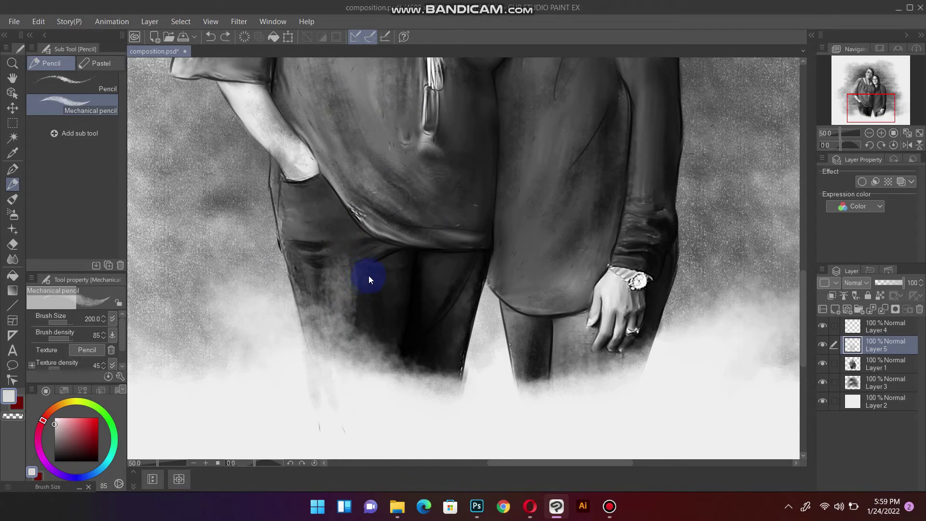
left_click_drag(365, 265, 379, 284)
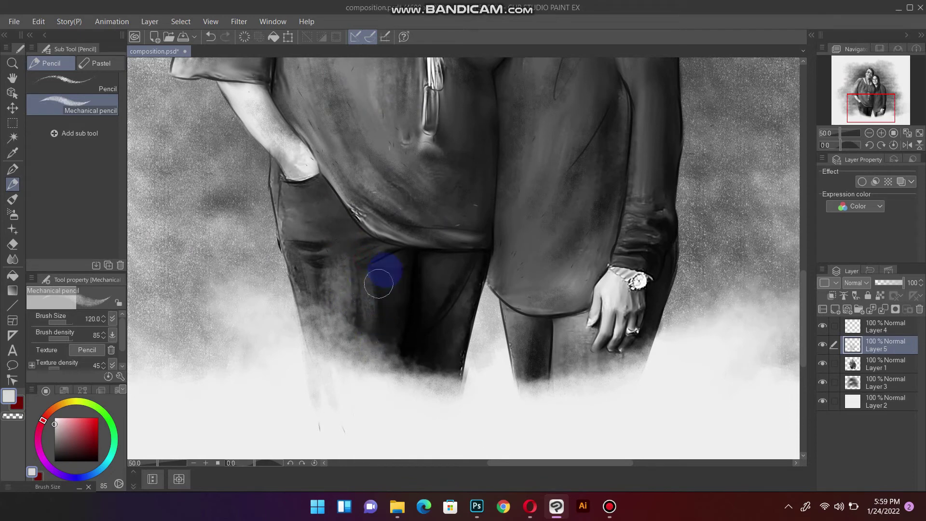
Step: Fade the left leg's right side and the right leg into mist, and lighten the chest between them
mouse_move(472, 256)
left_mouse_down()
mouse_move(469, 306)
mouse_move(444, 351)
left_mouse_up()
left_click_drag(553, 344, 558, 386)
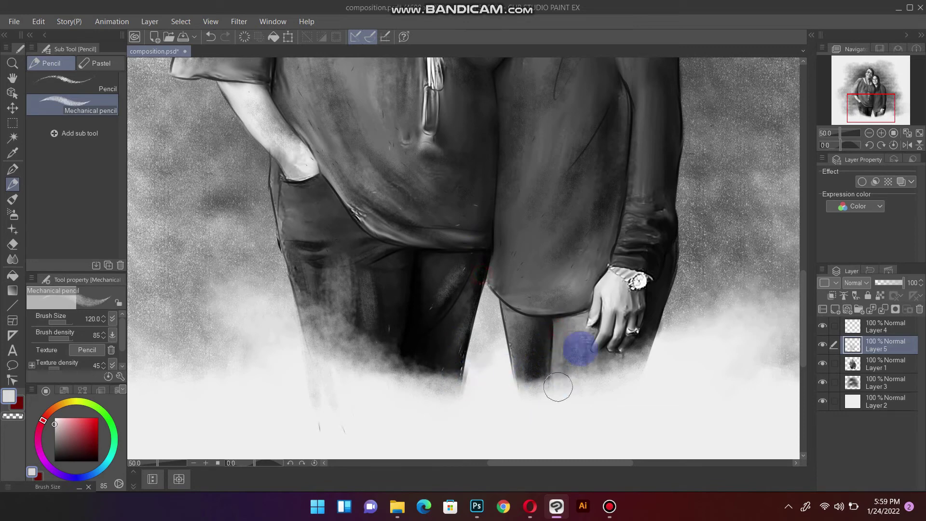
mouse_move(582, 328)
left_mouse_down()
mouse_move(621, 307)
mouse_move(613, 294)
mouse_move(615, 331)
mouse_move(598, 352)
left_mouse_up()
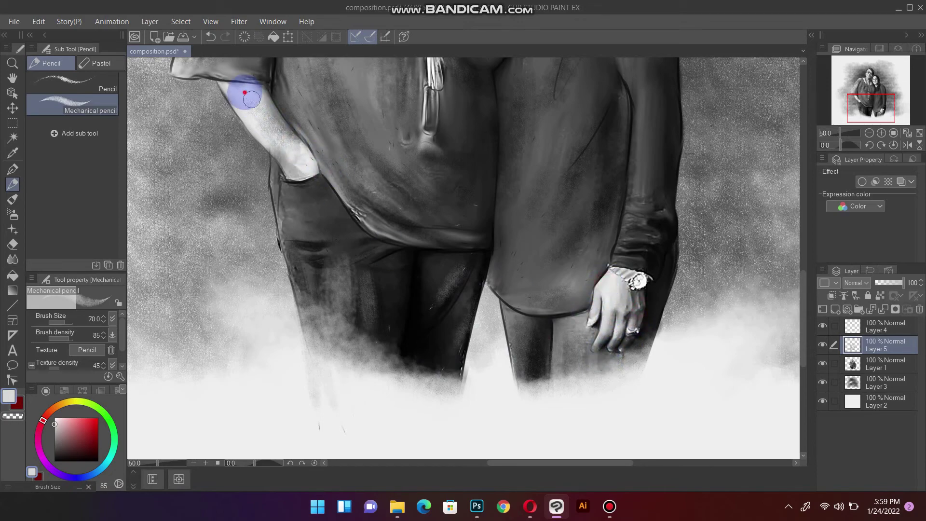
left_click_drag(299, 148, 371, 289)
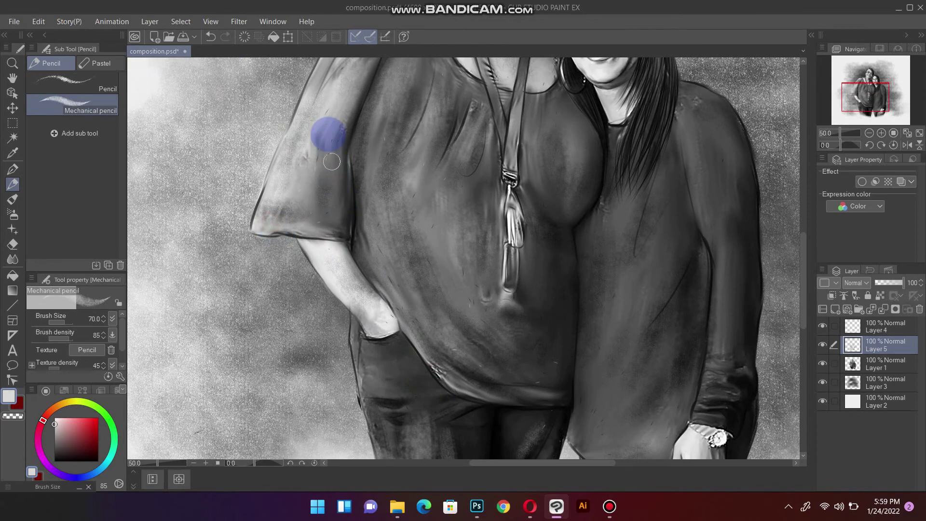
scroll(338, 203, "up", 5)
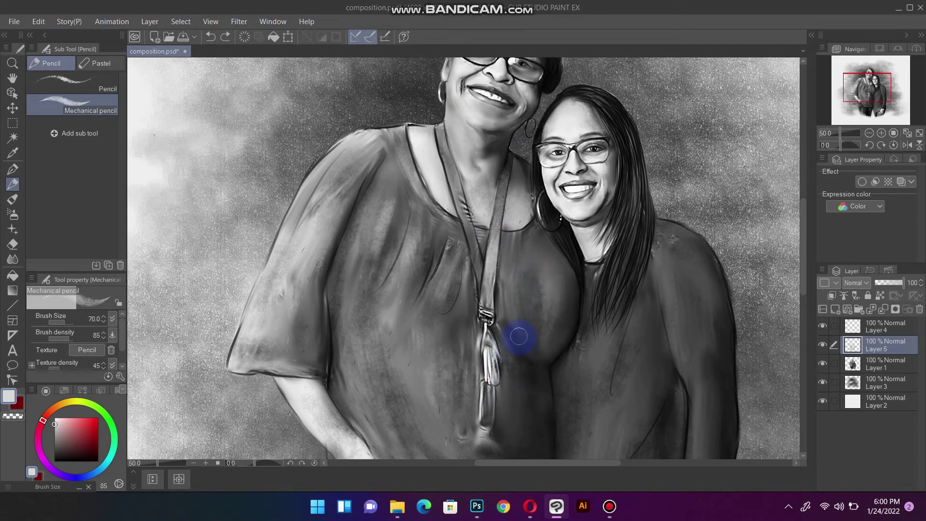
left_click_drag(558, 274, 560, 309)
Step: Enlarge the brush to 150 and pan around the torsos, lower bodies and faces
key("bracketright")
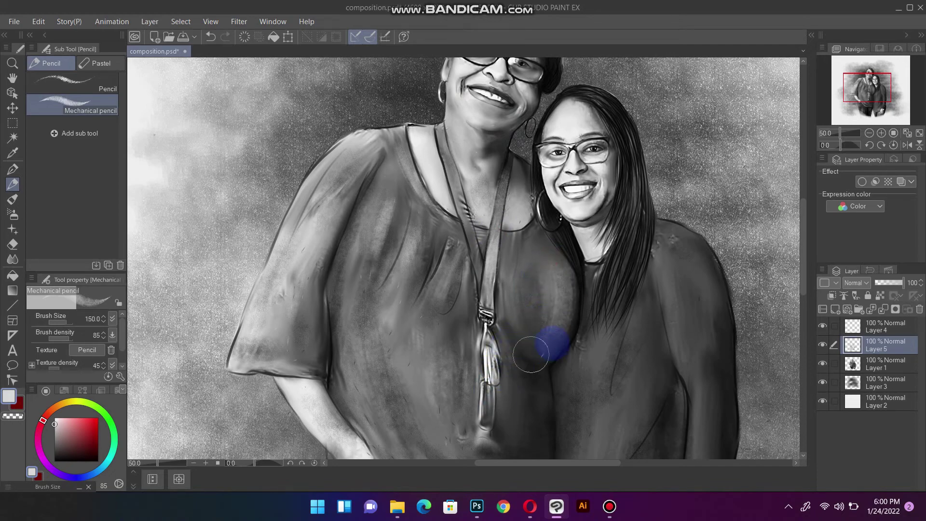
left_click_drag(618, 363, 553, 283)
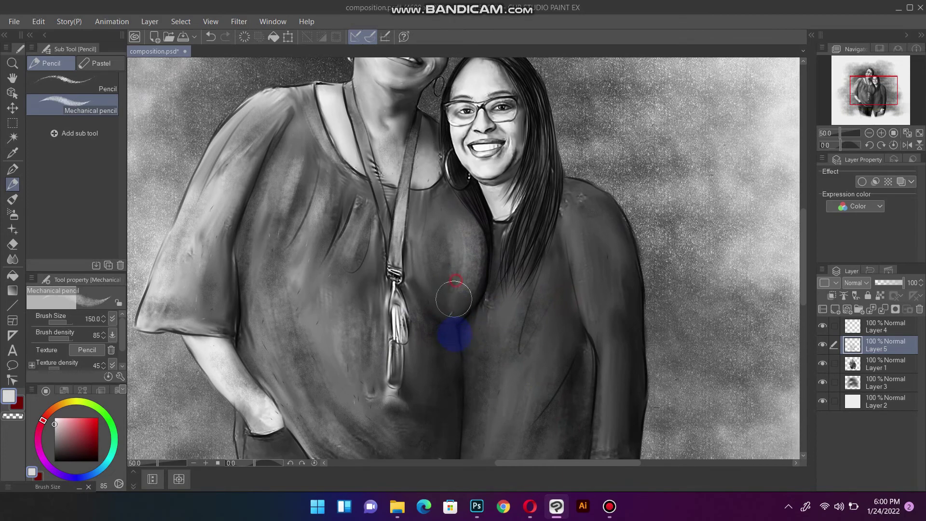
left_click_drag(478, 369, 453, 267)
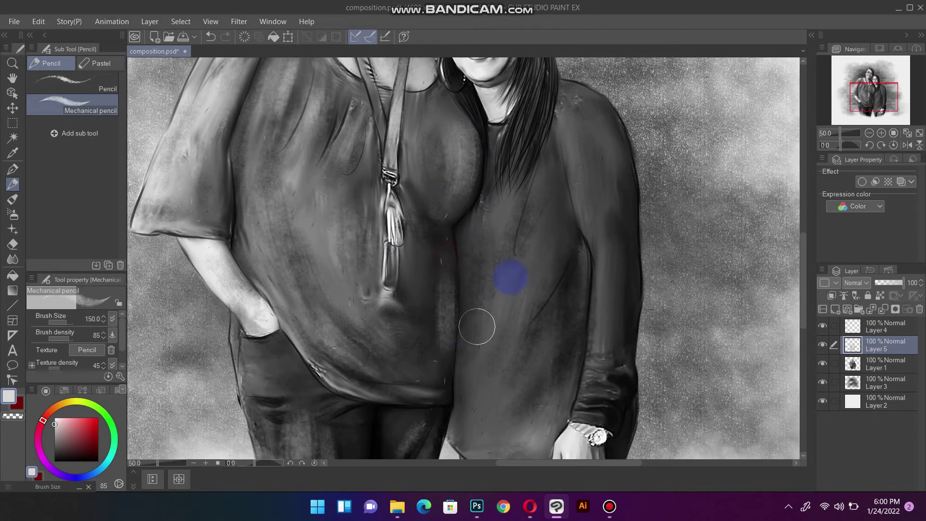
mouse_move(480, 383)
left_mouse_down()
mouse_move(495, 355)
mouse_move(513, 241)
left_mouse_up()
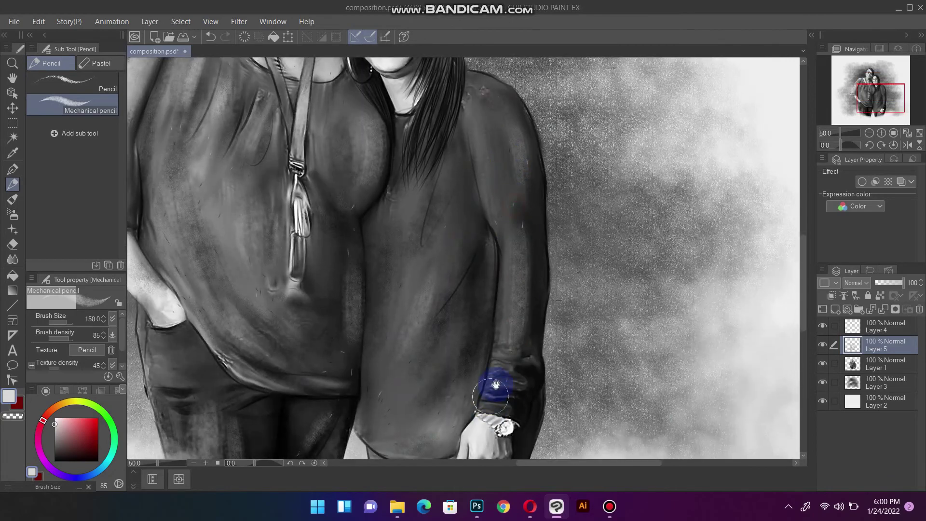
left_click_drag(496, 384, 522, 320)
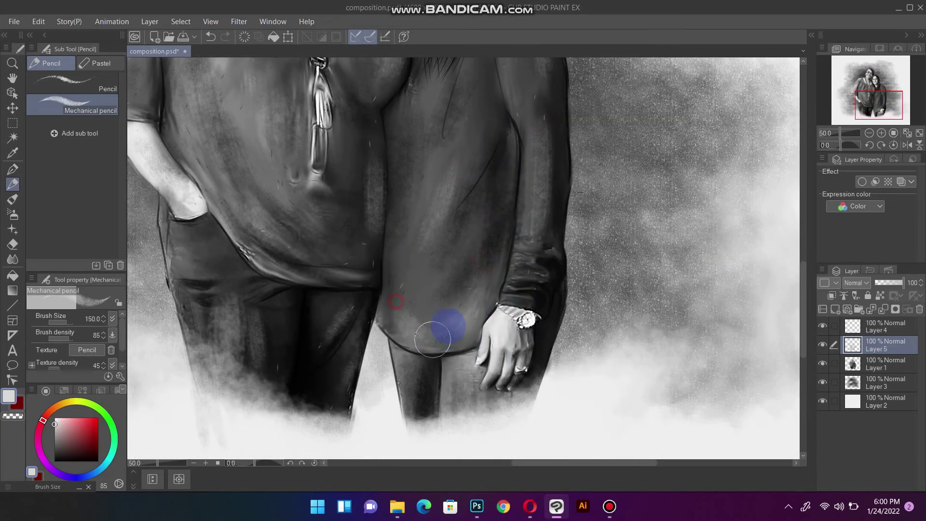
left_click_drag(455, 259, 457, 383)
left_click_drag(462, 196, 458, 423)
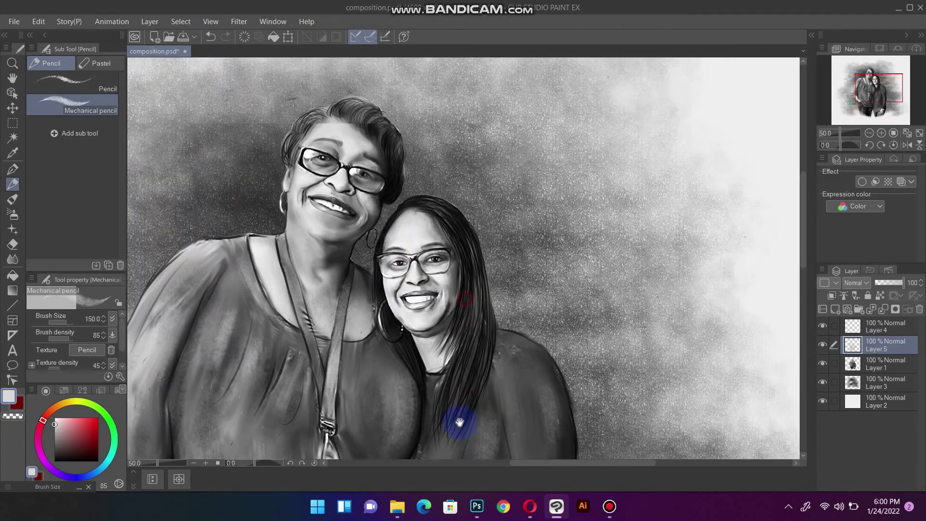
Step: Zoom in, shrink the brush to 70, and centre the view on the older woman's face
scroll(448, 376, "up", 1)
scroll(453, 366, "up", 1)
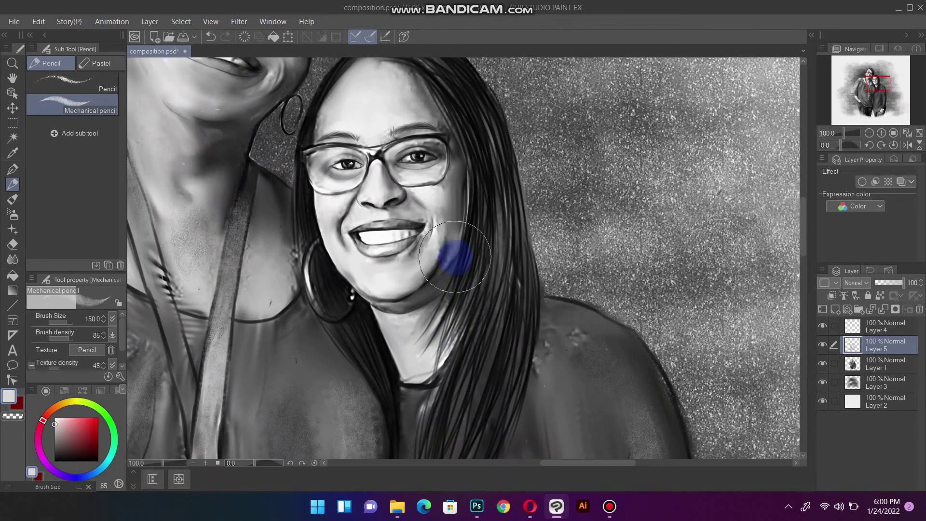
key("bracketleft")
key("bracketleft")
key("bracketleft")
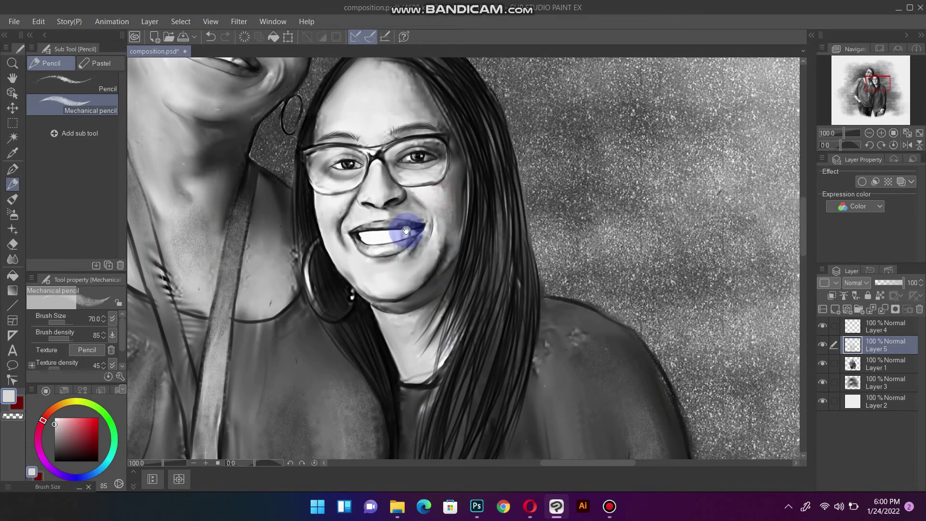
left_click_drag(406, 231, 487, 328)
mouse_move(424, 259)
left_mouse_down()
mouse_move(493, 285)
mouse_move(558, 270)
left_mouse_up()
left_click_drag(405, 193, 437, 325)
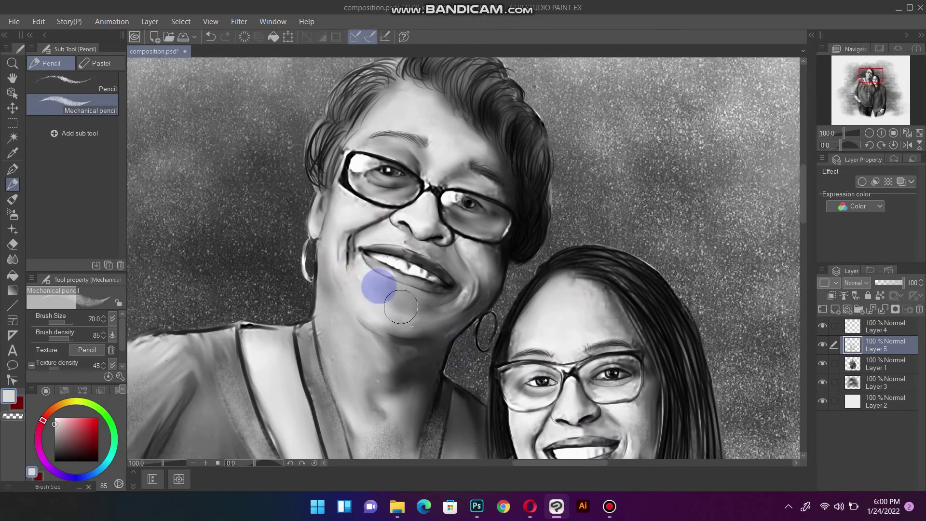
left_click(355, 273)
left_click(325, 332)
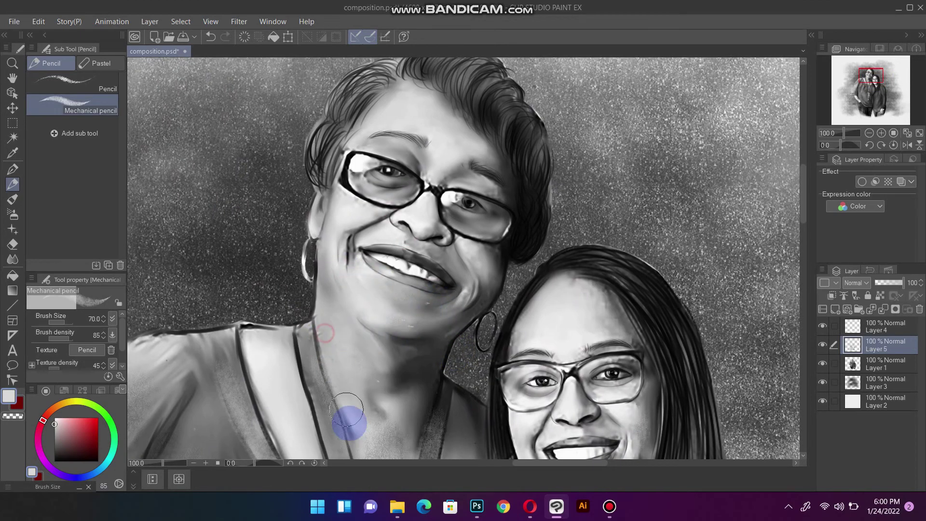
scroll(352, 411, "up", 4)
scroll(386, 314, "up", 1)
left_click(430, 207)
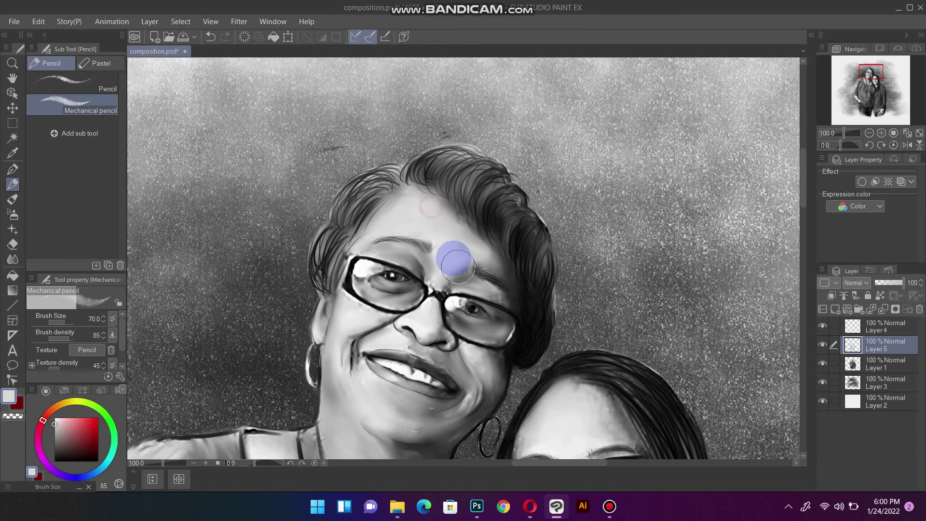
Step: Switch to black, shade the older woman's chin after undoing a lip stroke, and select Airbrush Soft
left_click_drag(389, 355, 418, 256)
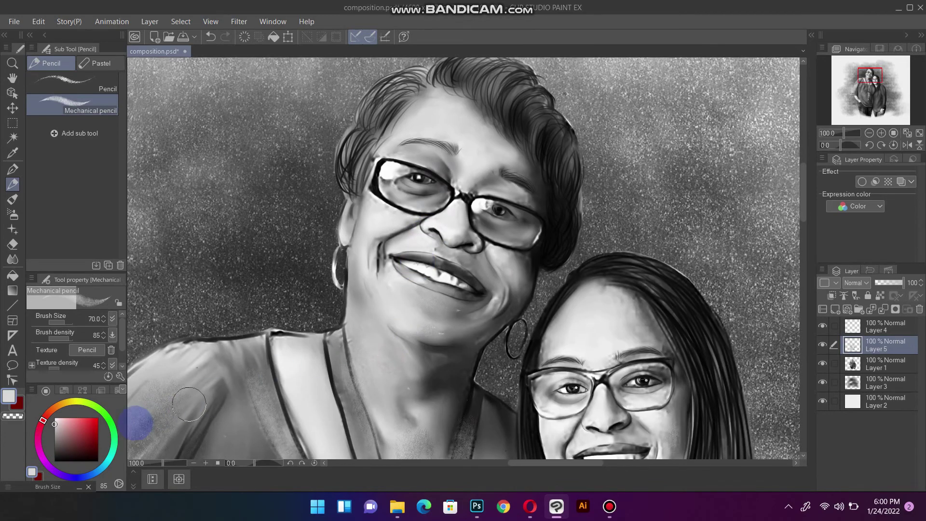
left_click(96, 459)
left_click(396, 286)
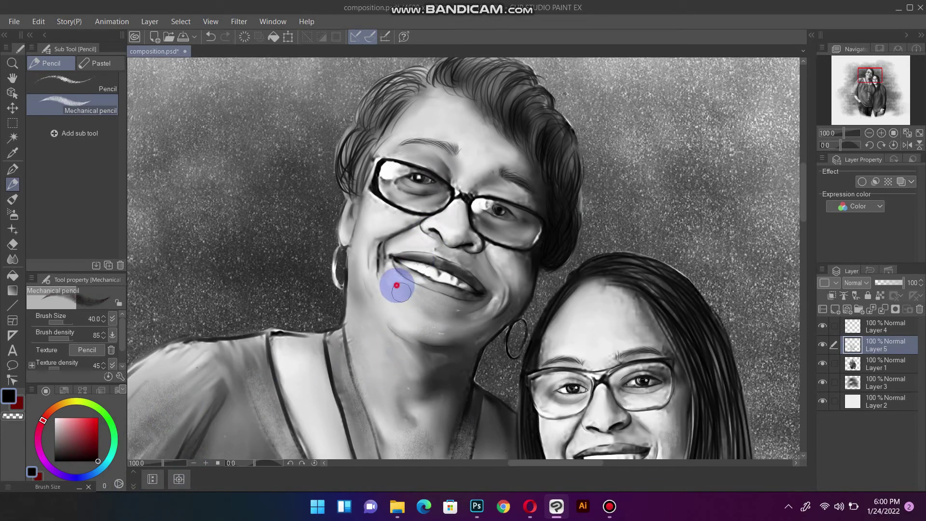
left_click_drag(396, 286, 463, 301)
key("ctrl+z")
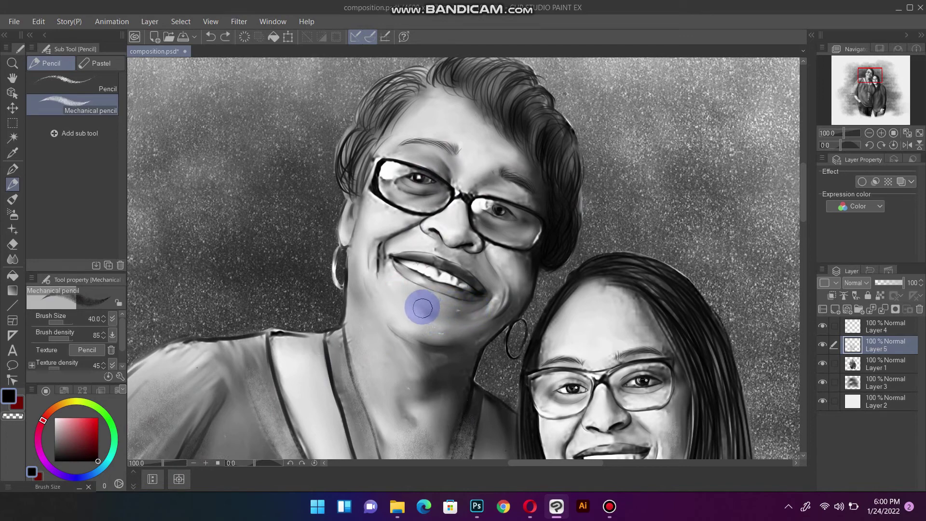
left_click_drag(409, 293, 434, 323)
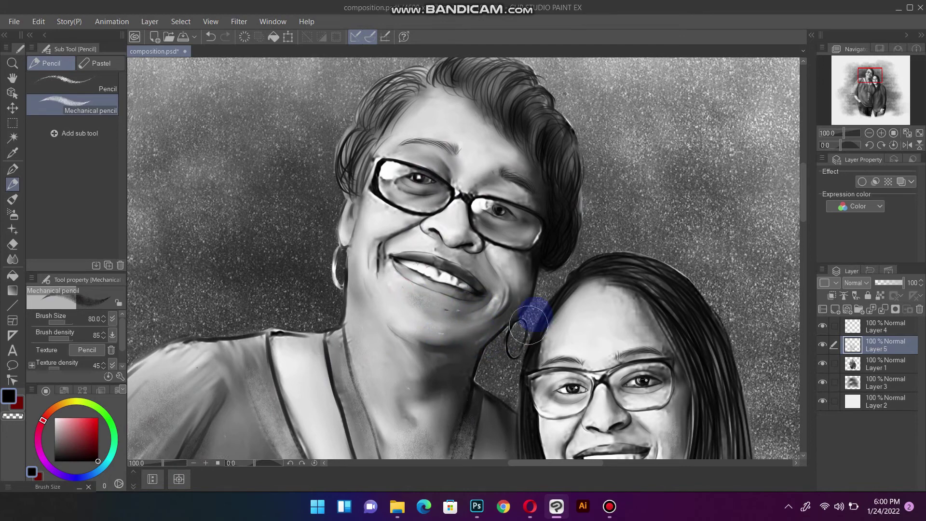
left_click_drag(558, 383, 537, 200)
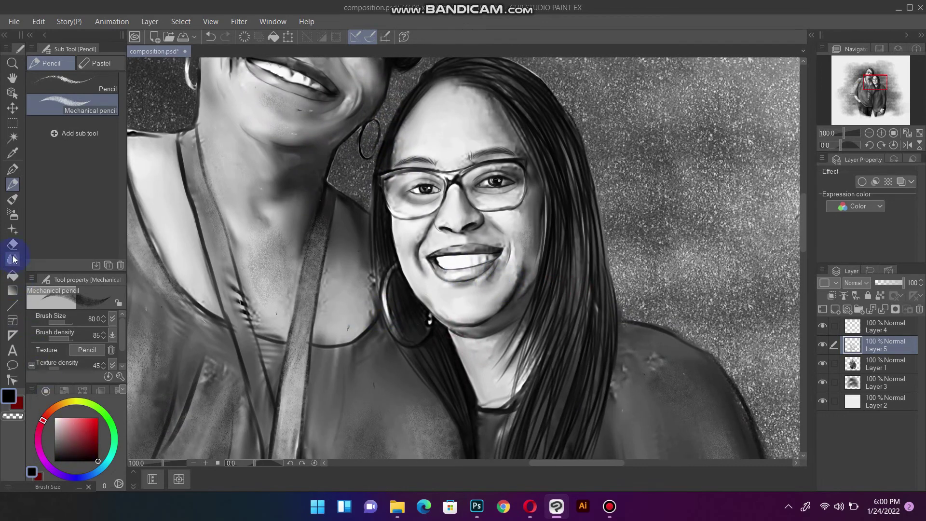
left_click(13, 214)
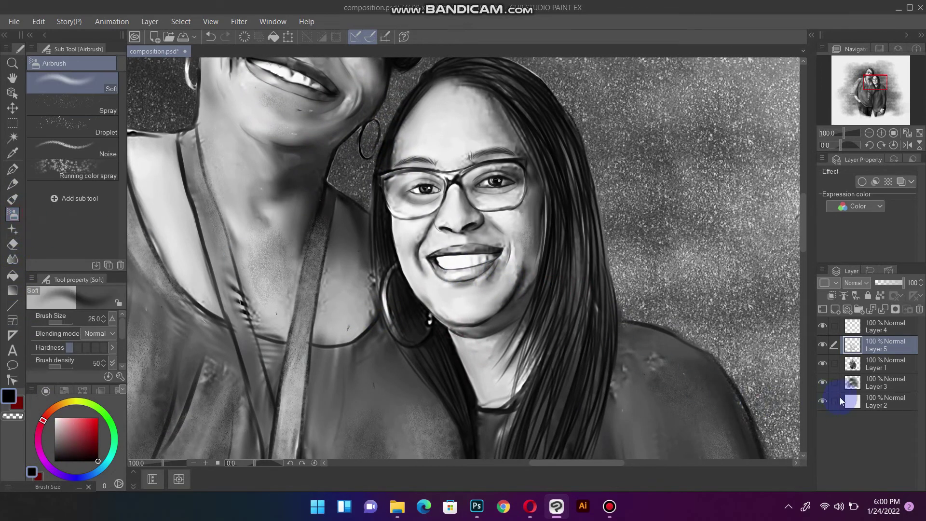
Step: On Layer 1, airbrush darker shading into the right woman's upper lip, mouth corners and chin
left_click(872, 384)
left_click(875, 364)
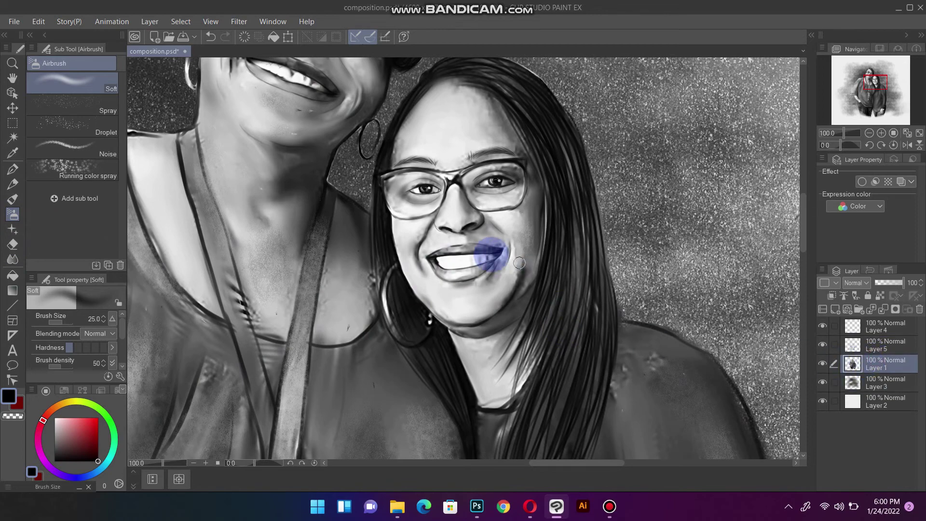
scroll(465, 255, "up", 3)
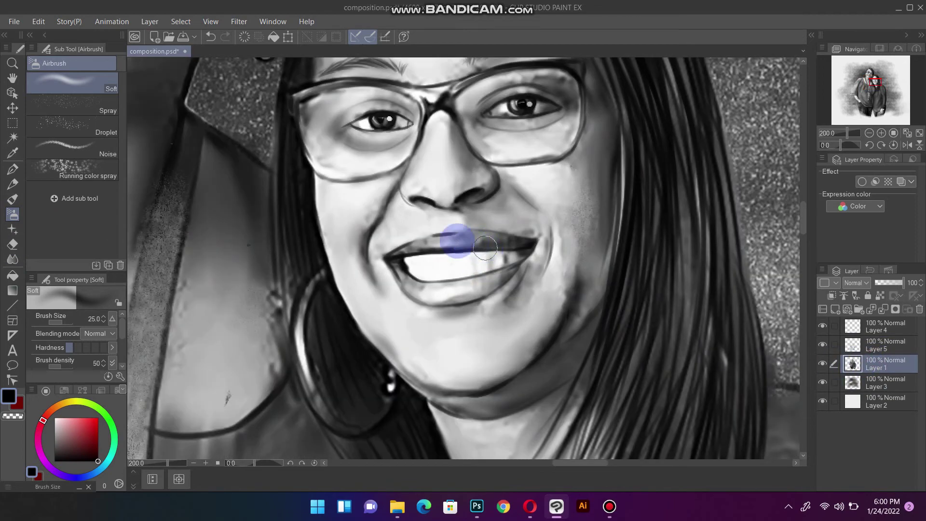
mouse_move(485, 248)
left_mouse_down()
mouse_move(396, 253)
mouse_move(539, 240)
left_mouse_up()
key("bracketright")
key("bracketright")
key("bracketright")
key("ctrl+z")
key("ctrl+z")
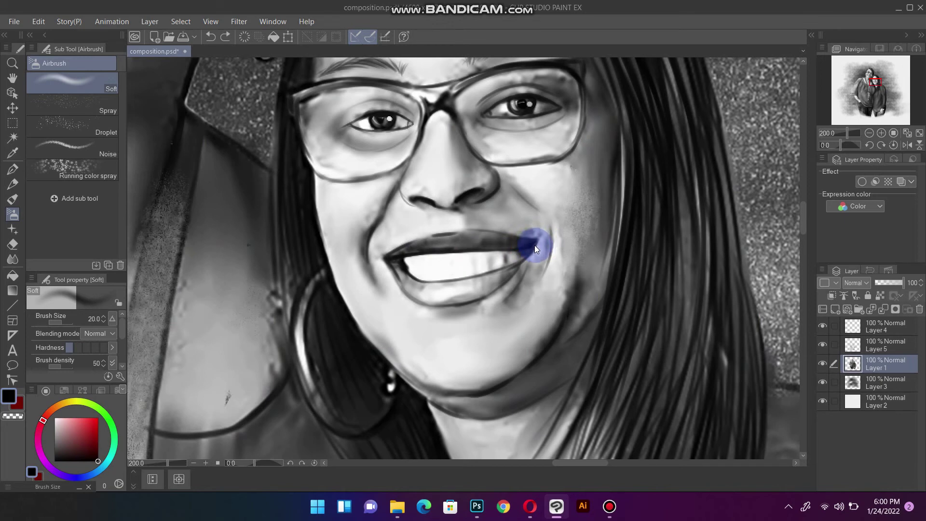
key("ctrl+z")
key("ctrl+z")
mouse_move(393, 248)
left_mouse_down()
mouse_move(512, 243)
mouse_move(424, 242)
mouse_move(403, 256)
mouse_move(428, 250)
left_mouse_up()
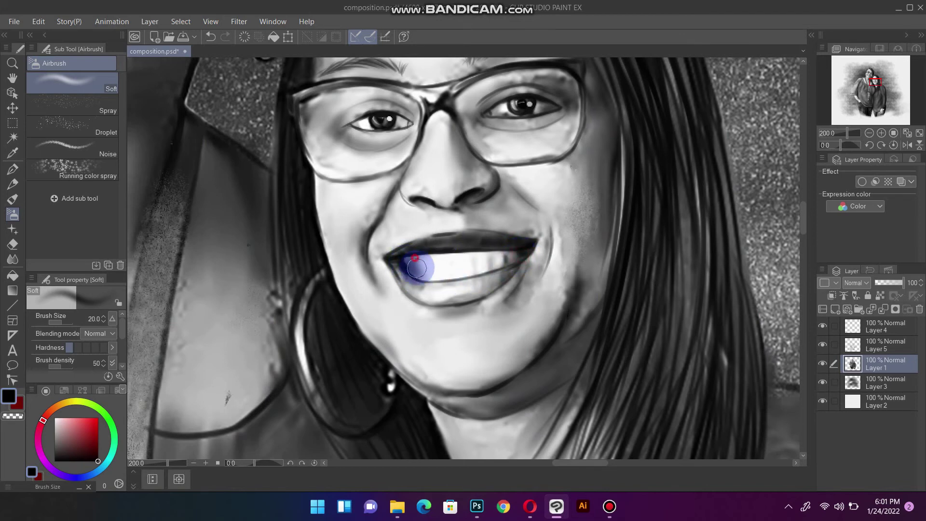
left_click_drag(525, 252, 512, 261)
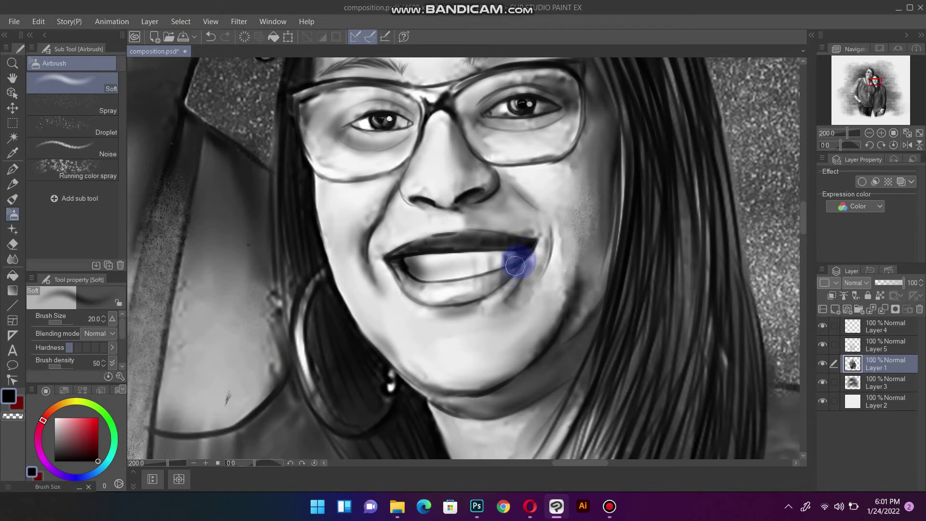
mouse_move(545, 237)
left_mouse_down()
mouse_move(518, 293)
mouse_move(505, 288)
left_mouse_up()
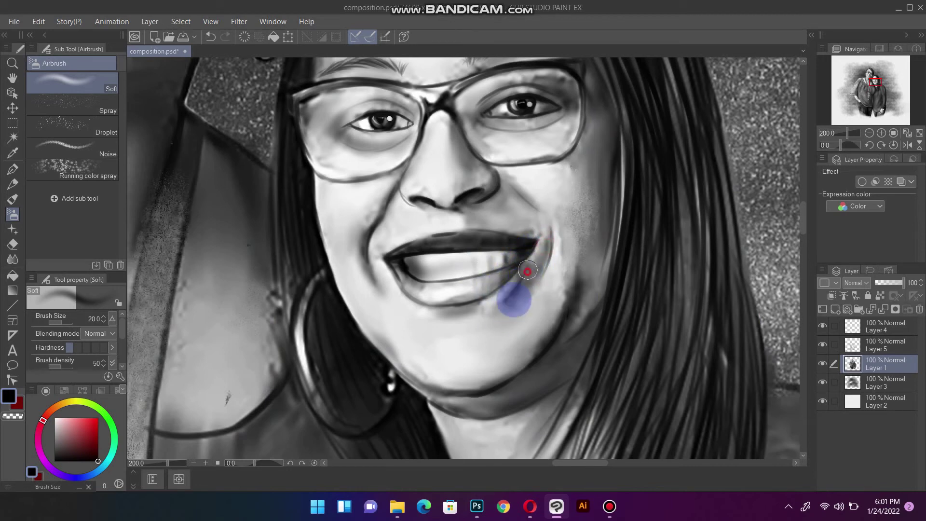
left_click_drag(466, 314, 426, 316)
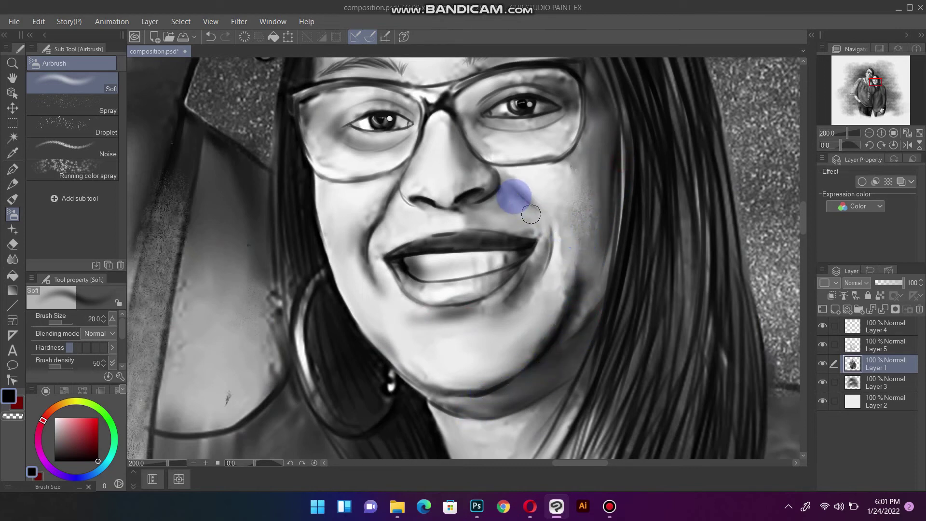
Step: Add soft shading beside the nose and along the glasses bridge, and soften the lower lip
left_click_drag(501, 186, 554, 231)
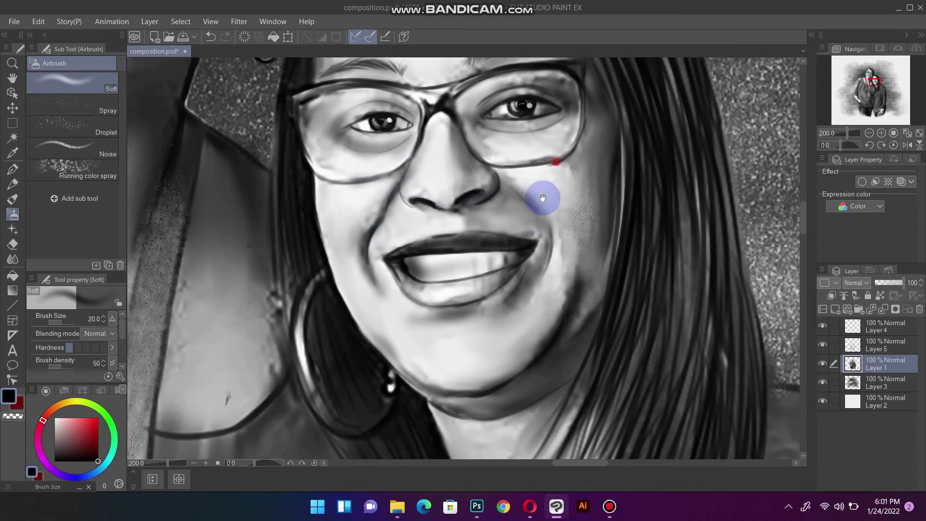
mouse_move(479, 106)
left_mouse_down()
mouse_move(436, 245)
mouse_move(424, 238)
left_mouse_up()
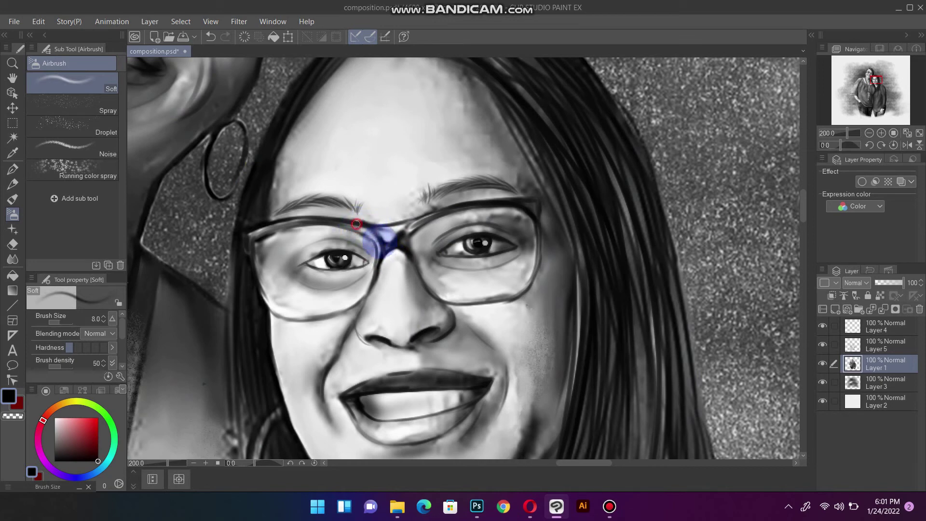
mouse_move(356, 224)
left_mouse_down()
mouse_move(371, 257)
mouse_move(413, 217)
left_mouse_up()
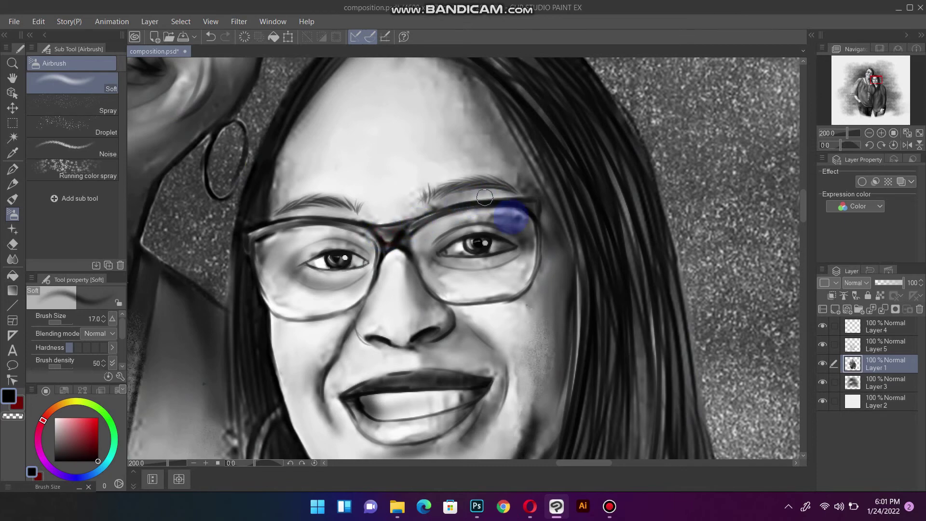
left_click_drag(506, 217, 522, 278)
scroll(523, 278, "down", 3)
scroll(522, 279, "down", 2)
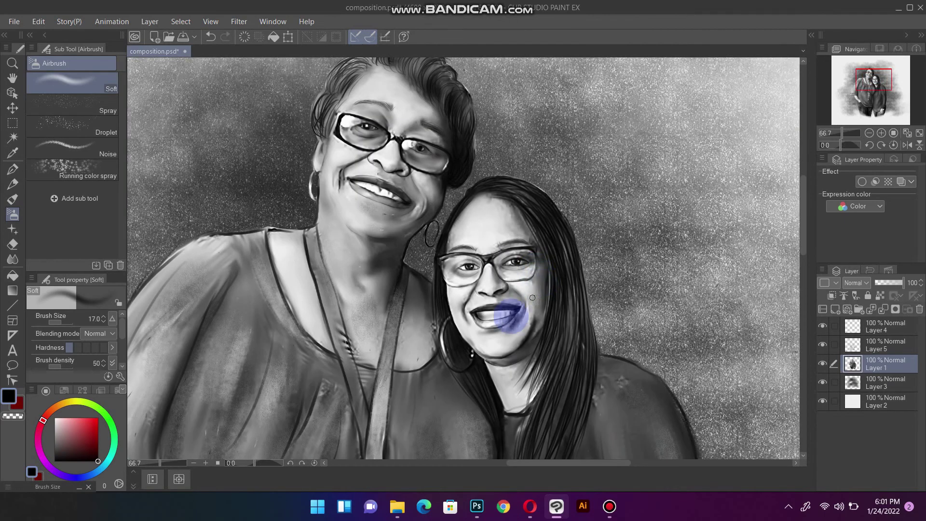
scroll(496, 314, "up", 1)
scroll(498, 327, "up", 1)
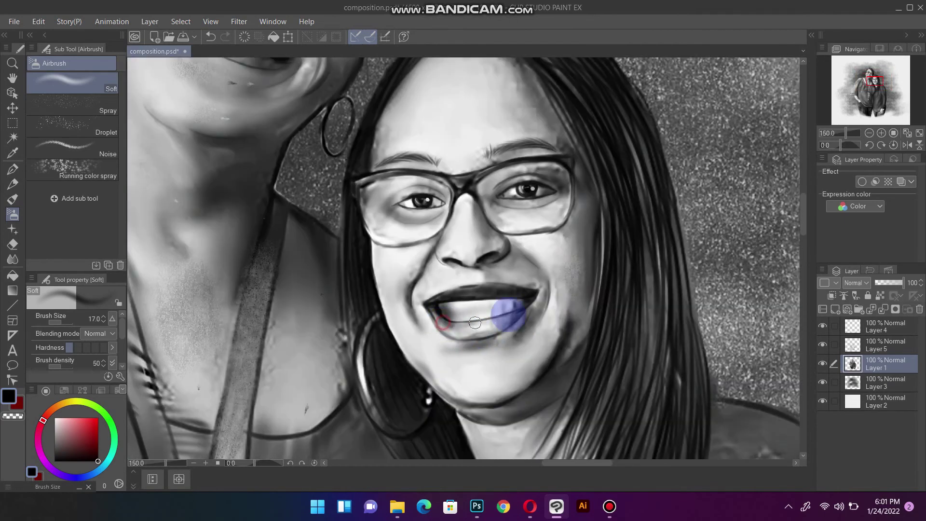
mouse_move(502, 319)
left_mouse_down()
mouse_move(446, 319)
mouse_move(487, 327)
left_mouse_up()
Step: Switch to white and brighten the left woman's lower lip, cheek and jaw contour
left_click(55, 418)
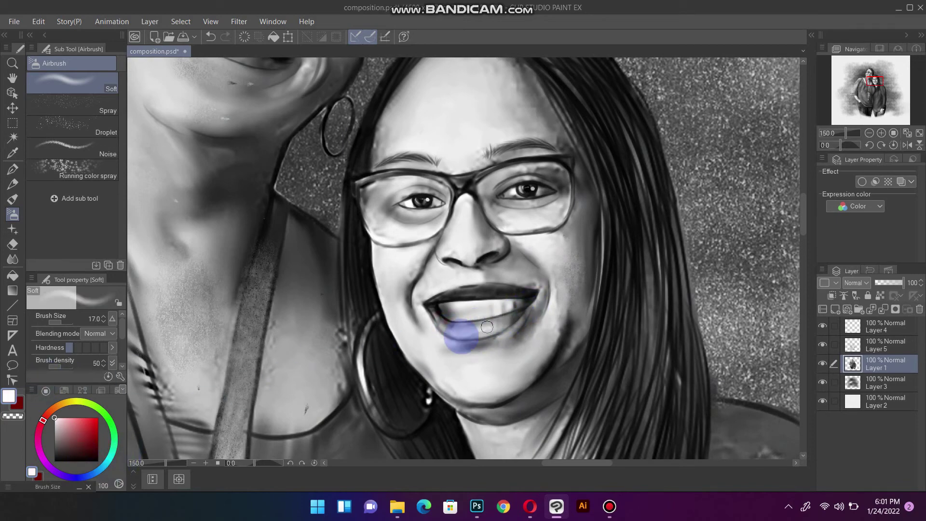
left_click_drag(434, 366, 506, 440)
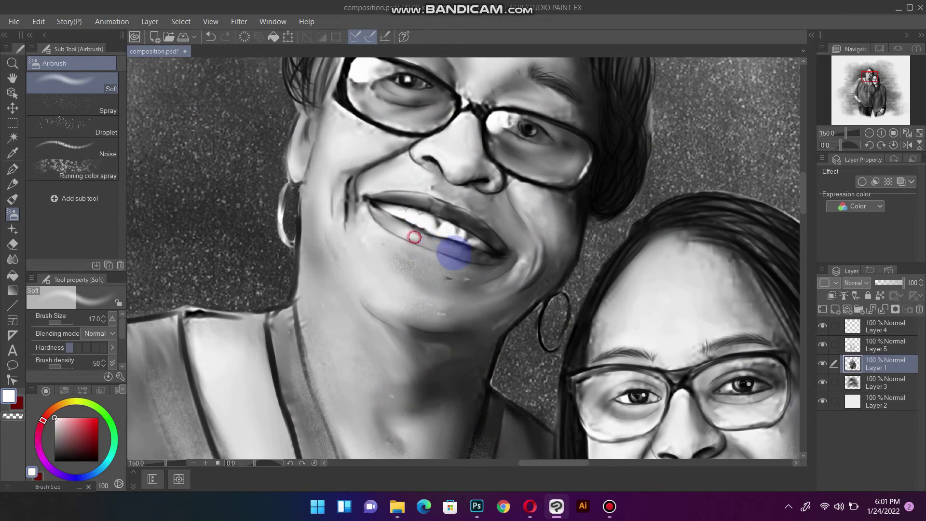
left_click_drag(415, 237, 541, 260)
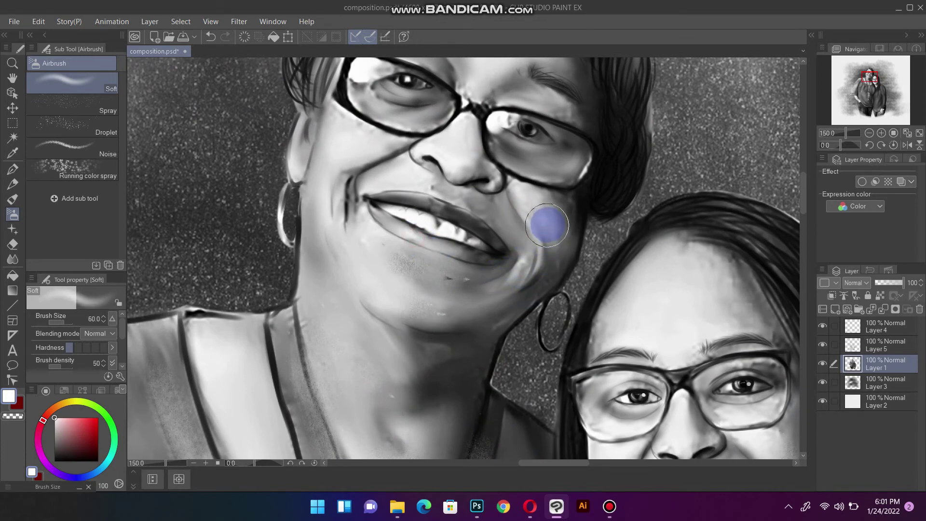
left_click_drag(547, 225, 490, 253)
key("bracketright")
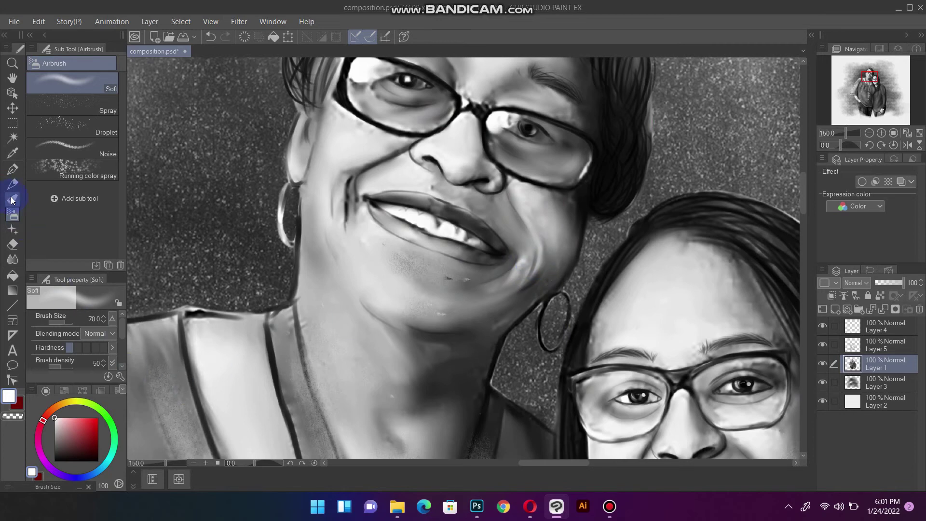
Step: With the Round mixing brush on Layer 5, paint light strokes along the right lens edges
left_click(13, 198)
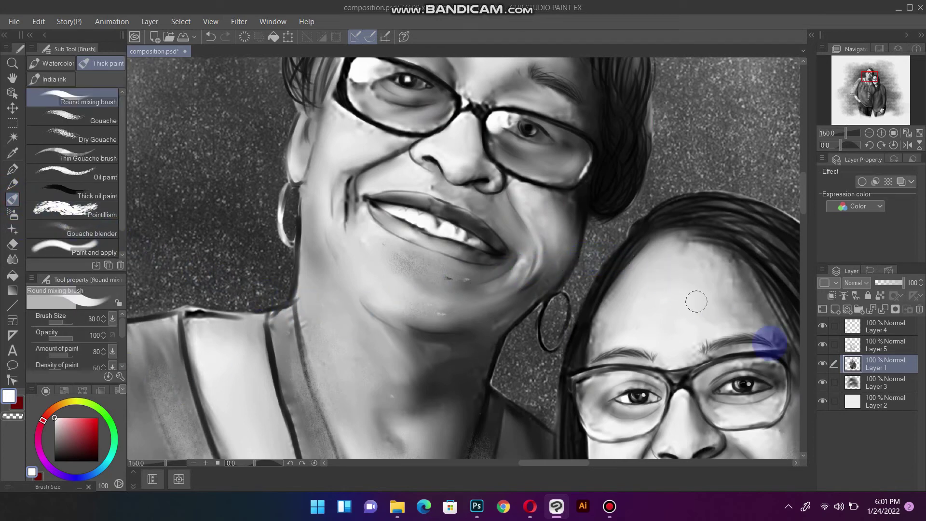
left_click(877, 345)
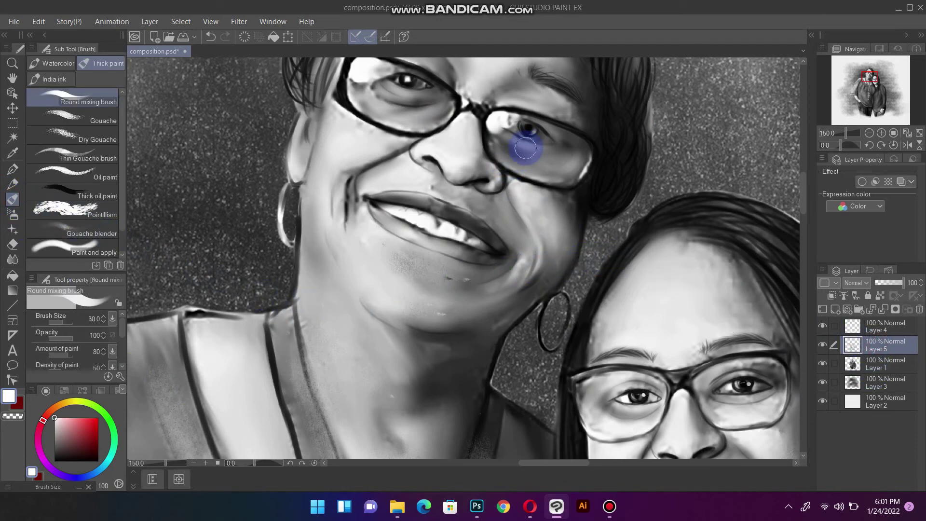
left_click_drag(512, 141, 540, 153)
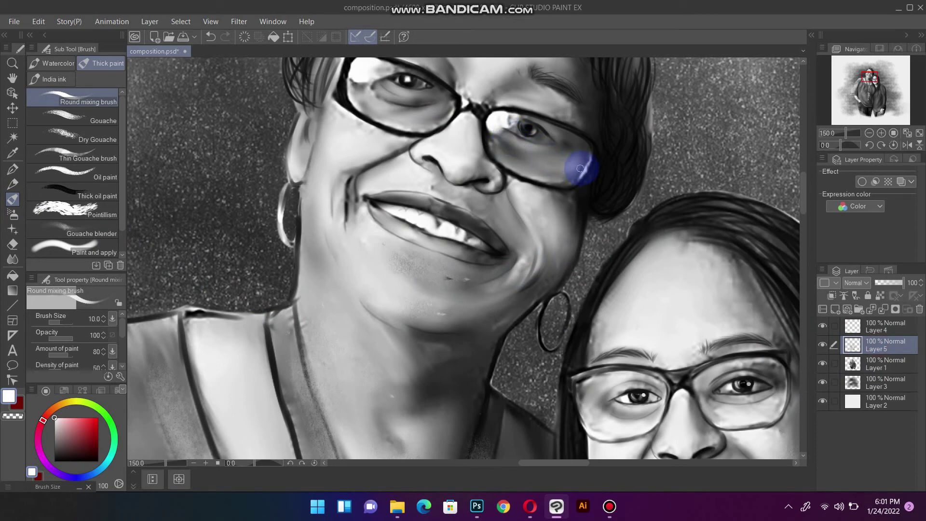
left_click_drag(583, 167, 558, 184)
scroll(548, 181, "up", 1)
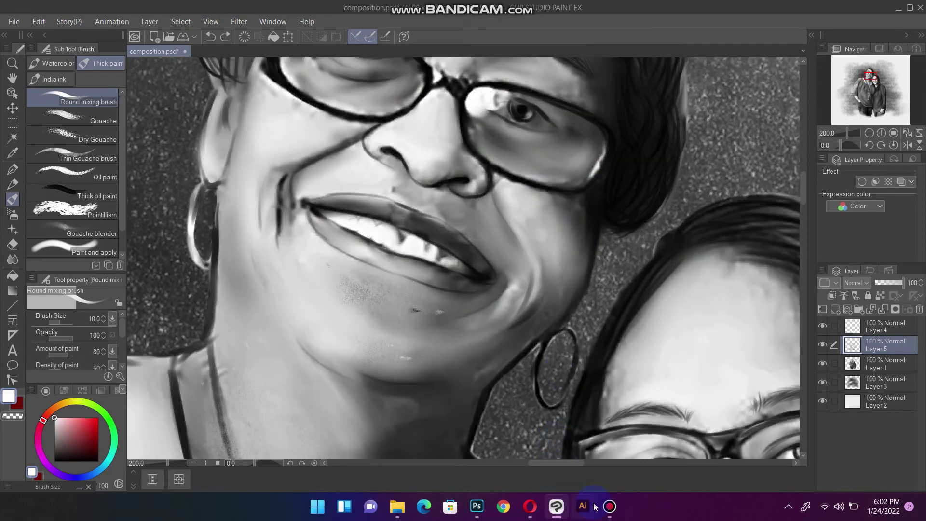
left_click(611, 506)
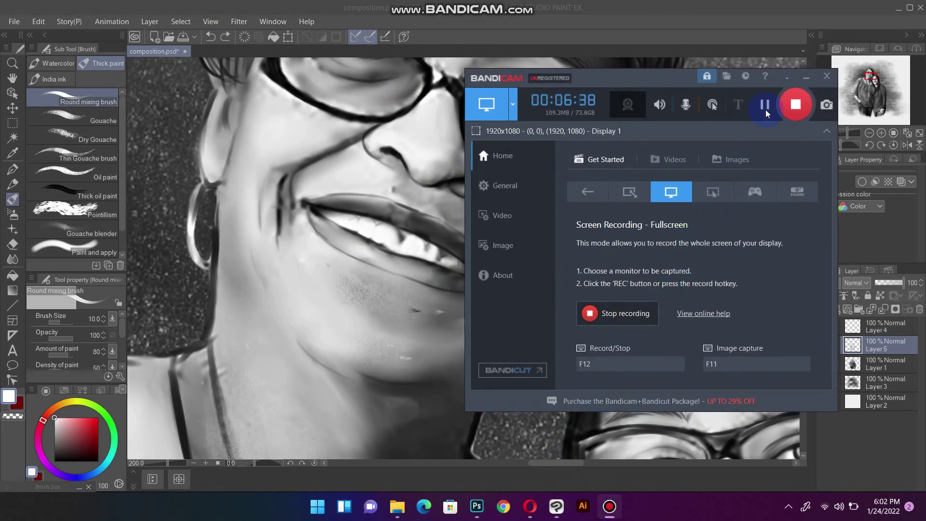
left_click(807, 79)
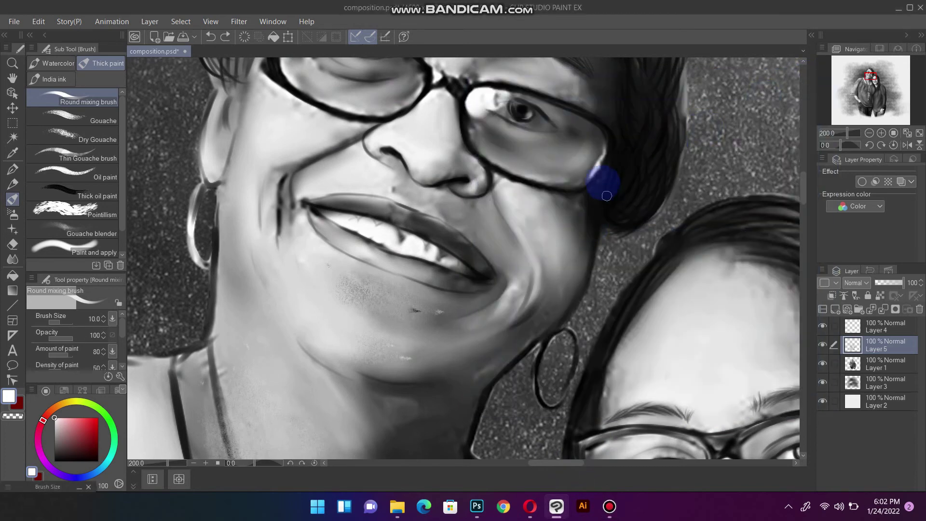
mouse_move(588, 181)
left_mouse_down()
mouse_move(597, 140)
mouse_move(572, 164)
left_mouse_up()
scroll(560, 171, "up", 3)
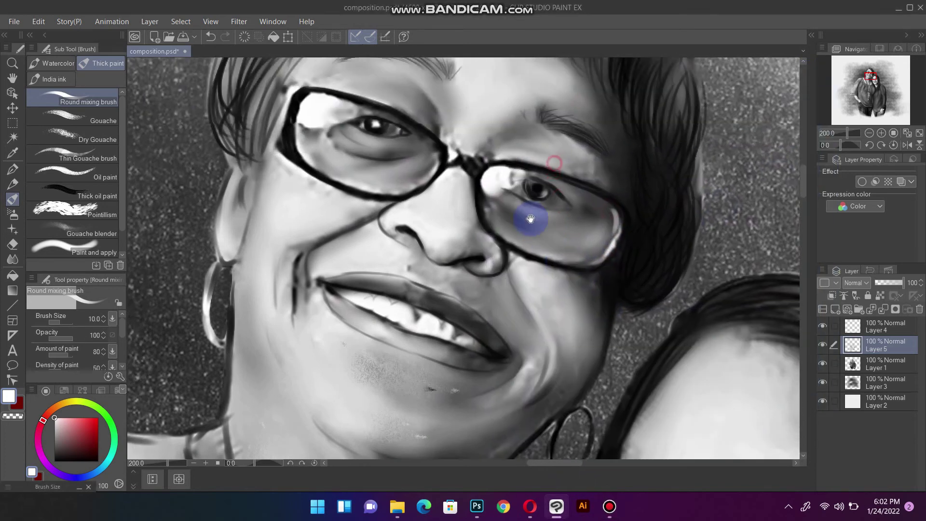
left_click_drag(519, 239, 492, 182)
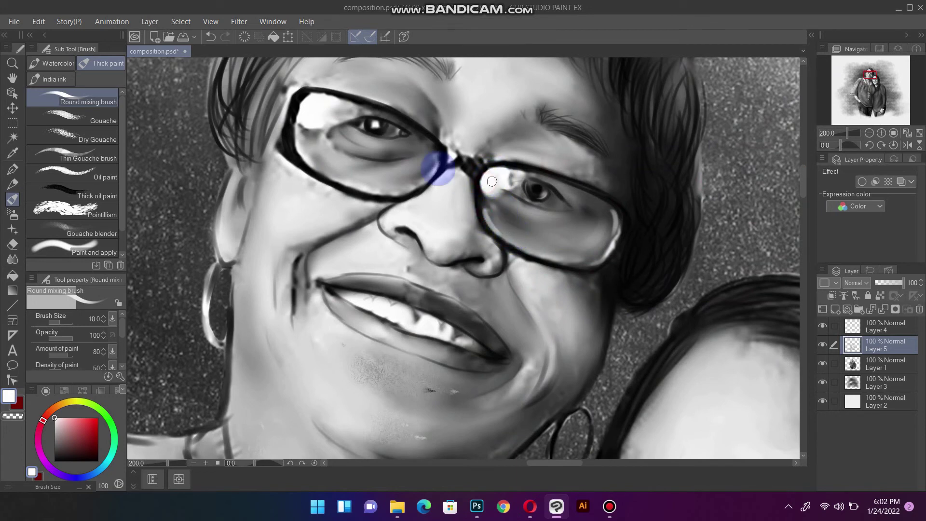
scroll(383, 162, "up", 3)
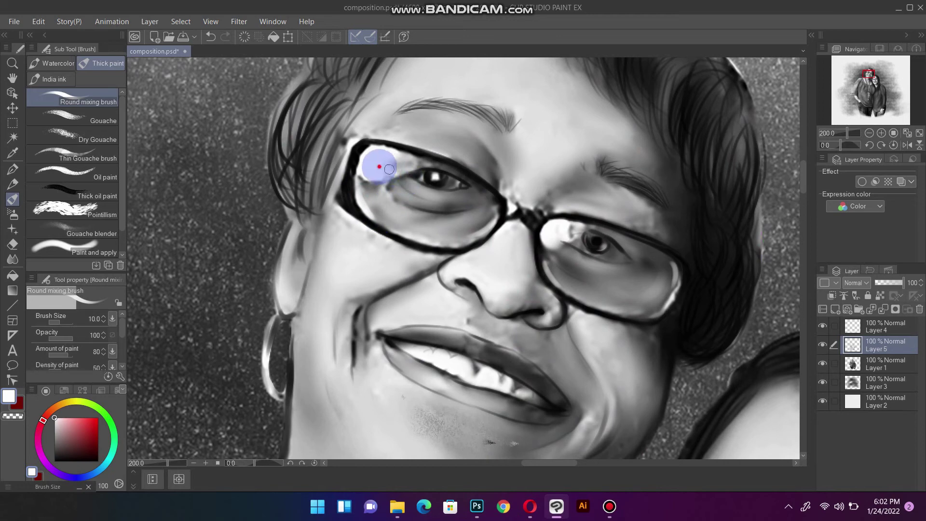
Step: Paint white glare streaks diagonally across both lenses of the glasses
left_click_drag(430, 230, 553, 251)
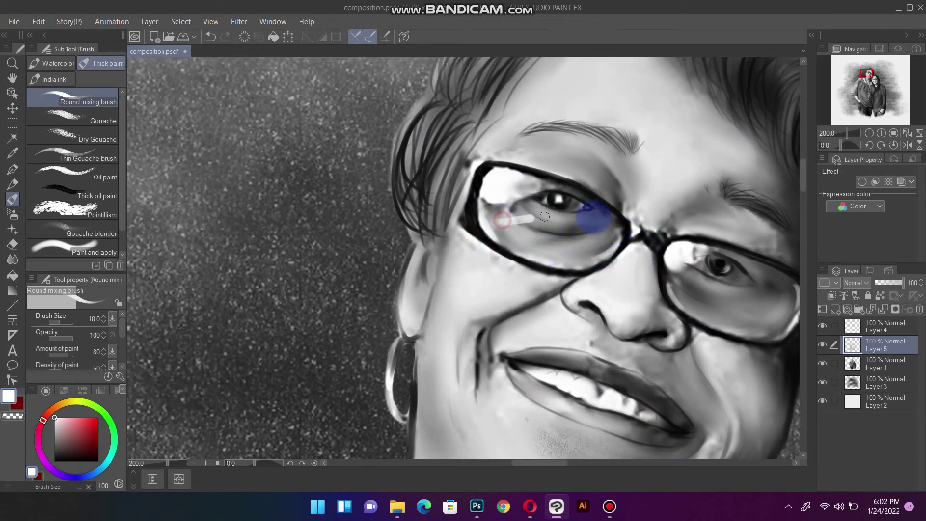
left_click_drag(512, 220, 620, 213)
left_click_drag(717, 293, 572, 210)
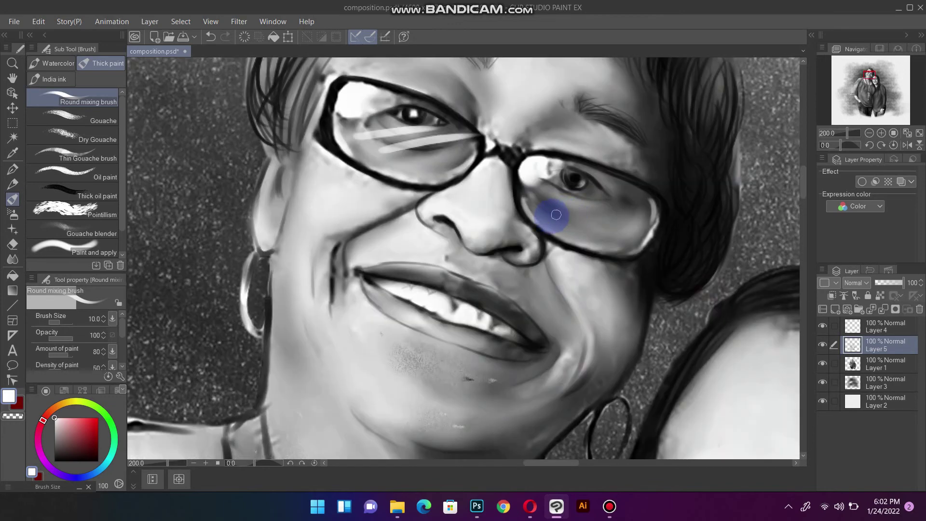
mouse_move(470, 136)
left_mouse_down()
mouse_move(403, 134)
mouse_move(366, 146)
left_mouse_up()
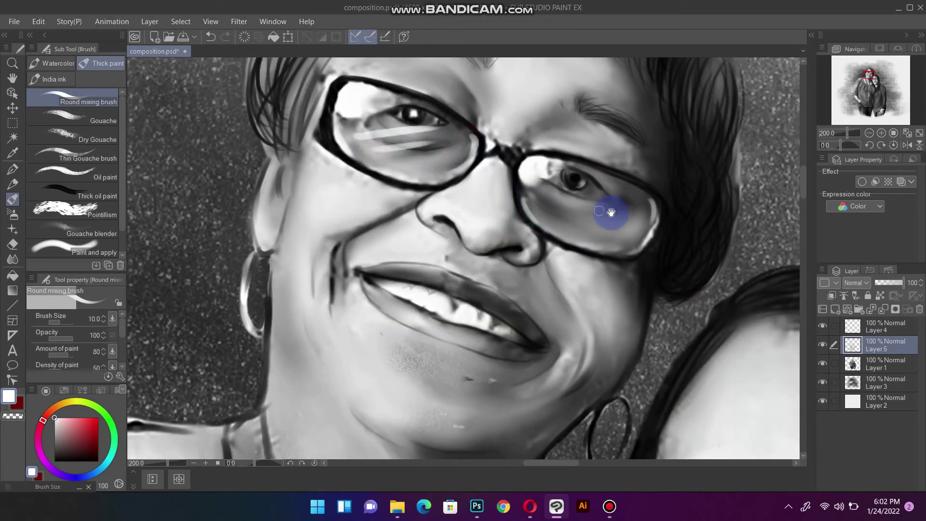
left_click_drag(610, 206, 506, 196)
left_click_drag(432, 195, 520, 183)
left_click_drag(464, 214, 554, 197)
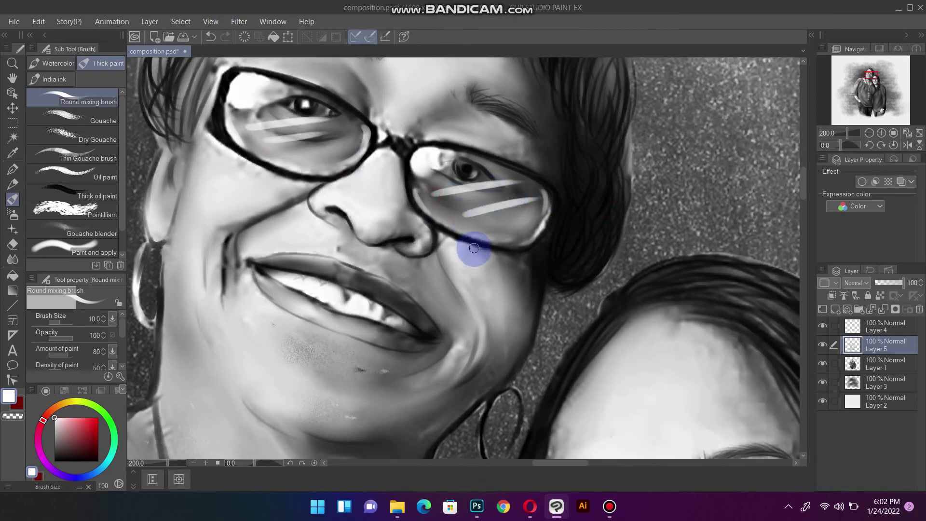
left_click_drag(554, 261, 542, 82)
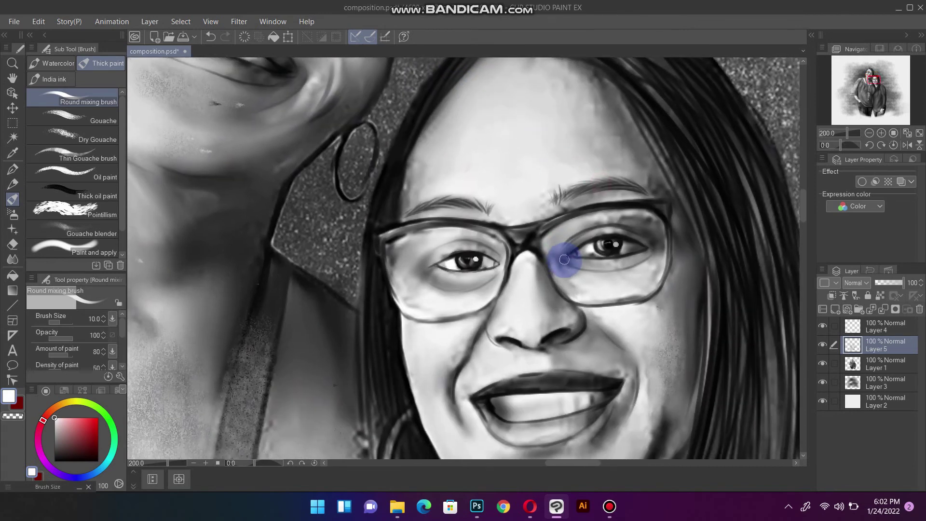
left_click_drag(560, 263, 661, 238)
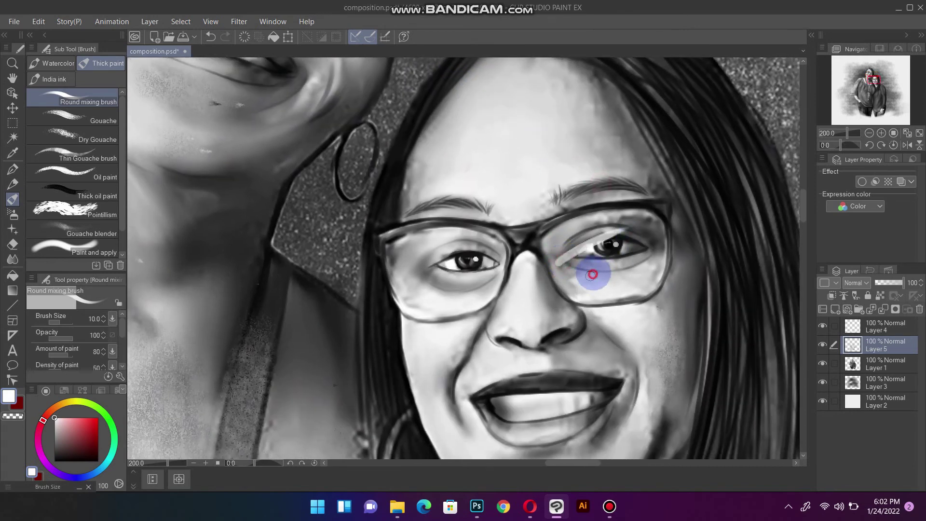
left_click_drag(589, 276, 665, 240)
mouse_move(408, 276)
left_mouse_down()
mouse_move(497, 245)
mouse_move(426, 294)
left_mouse_up()
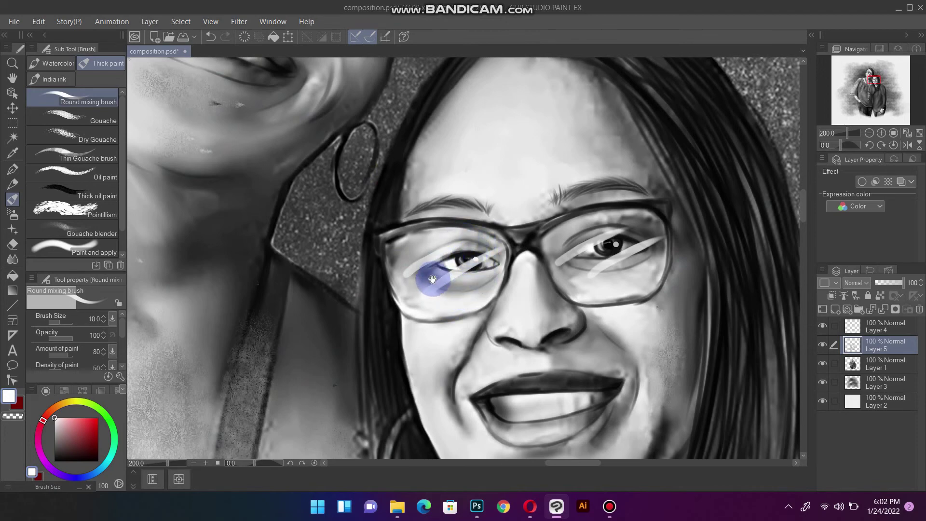
mouse_move(428, 269)
left_mouse_down()
mouse_move(551, 265)
mouse_move(516, 330)
mouse_move(473, 268)
mouse_move(481, 306)
left_mouse_up()
Step: Zoom in close on the eye and darken the iris rim with brush sizes 6 and 7
scroll(472, 299, "up", 4)
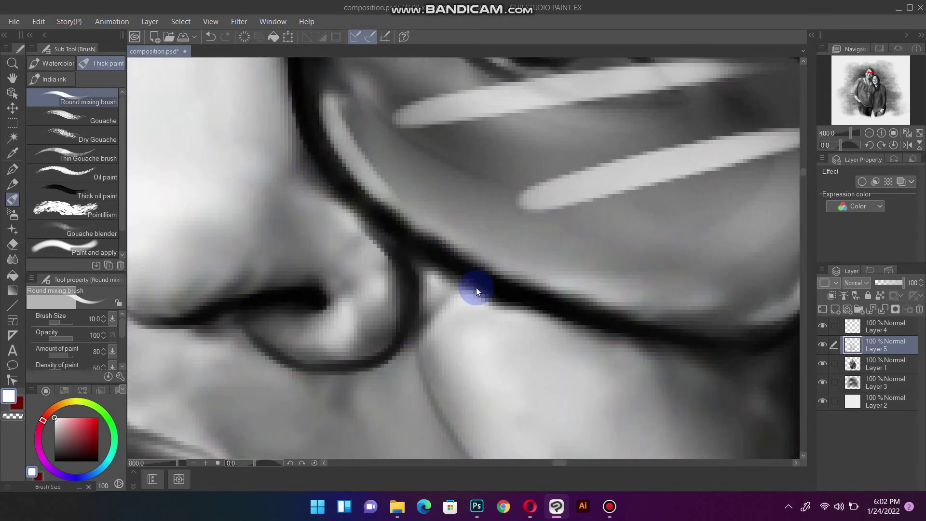
left_click_drag(72, 429, 98, 461)
left_click_drag(499, 324, 452, 384)
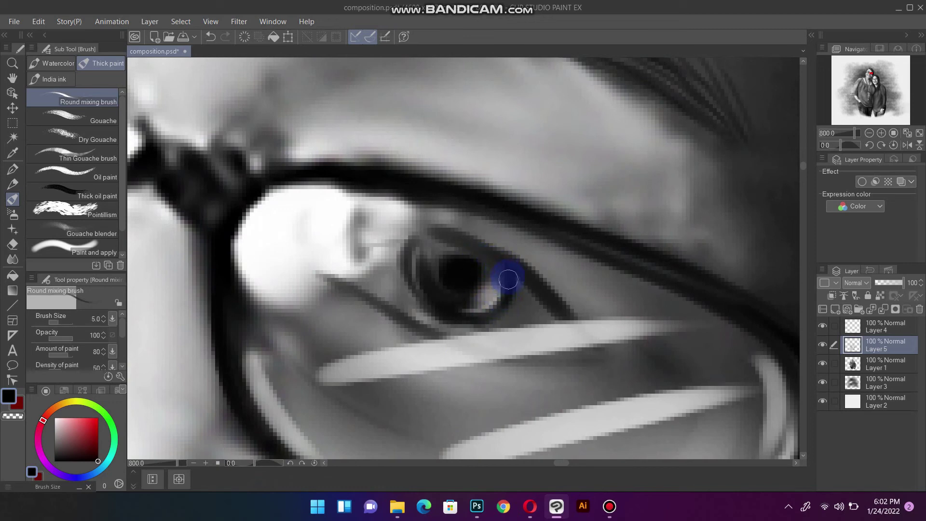
key("bracketright")
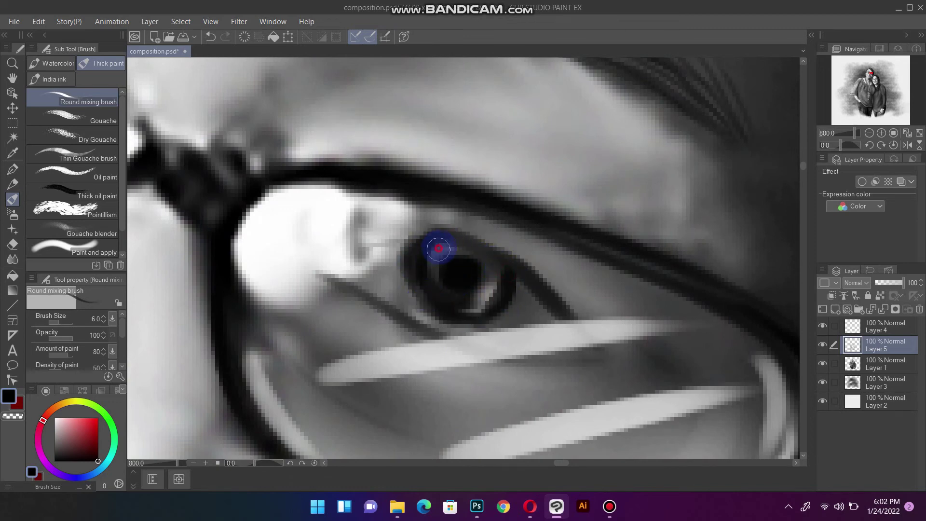
left_click_drag(440, 237, 489, 269)
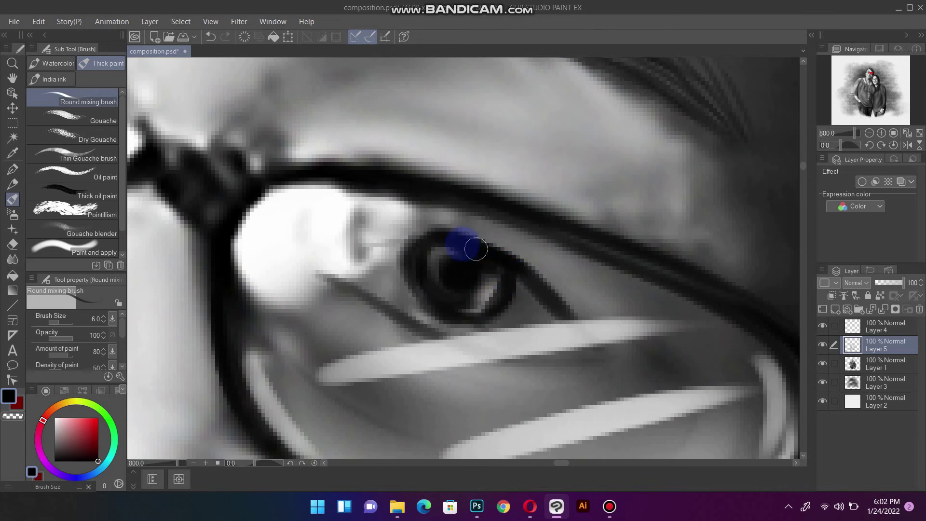
key("bracketright")
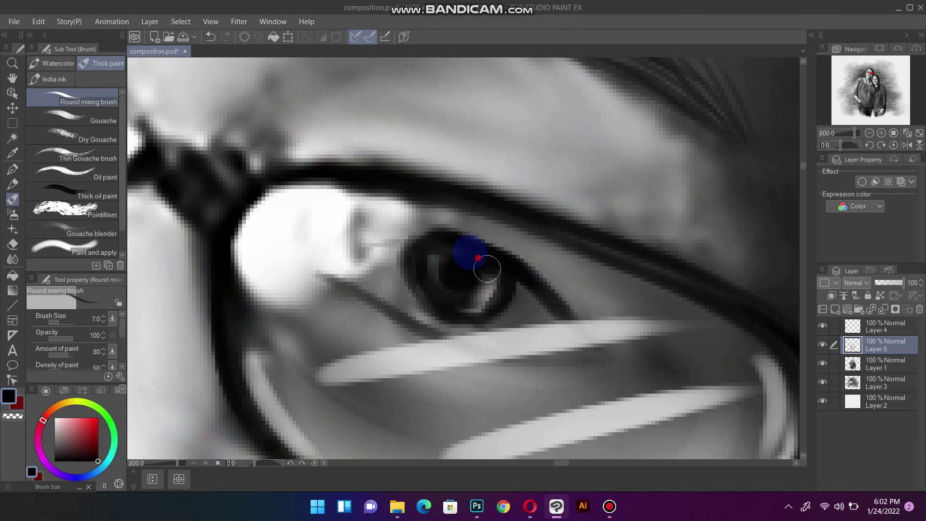
left_click(487, 262)
scroll(476, 310, "down", 5)
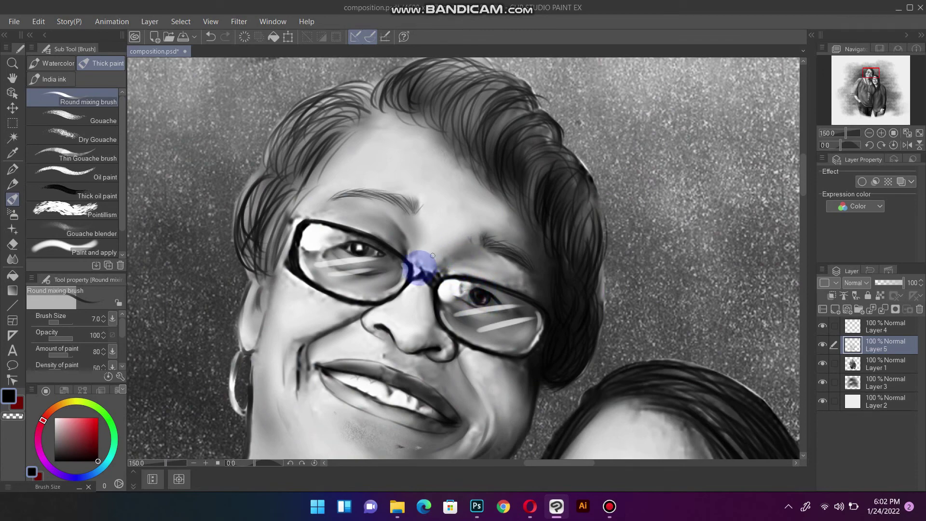
Step: With the Soft airbrush at size 25, shade near the eyebrow, temple and down the face side
left_click(11, 261)
left_click(12, 214)
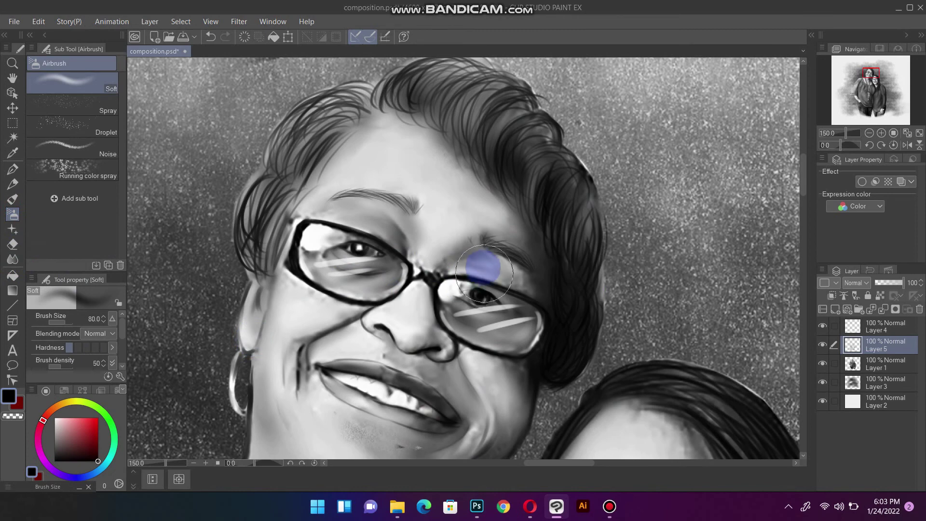
key("]")
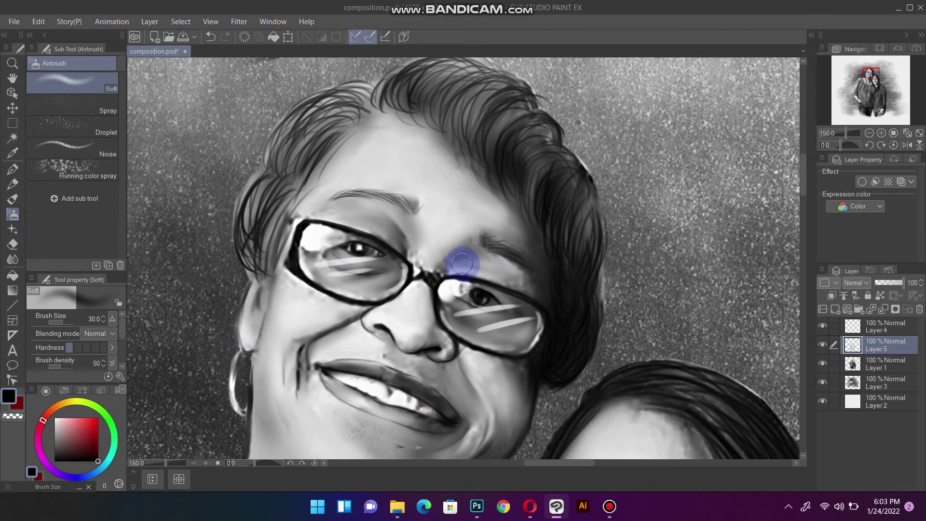
key("[")
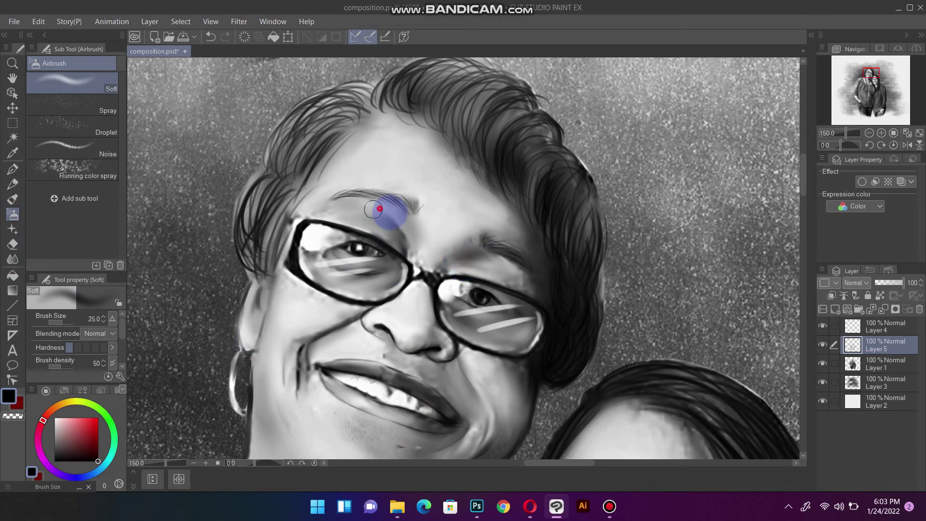
left_click(453, 255)
left_click(516, 210)
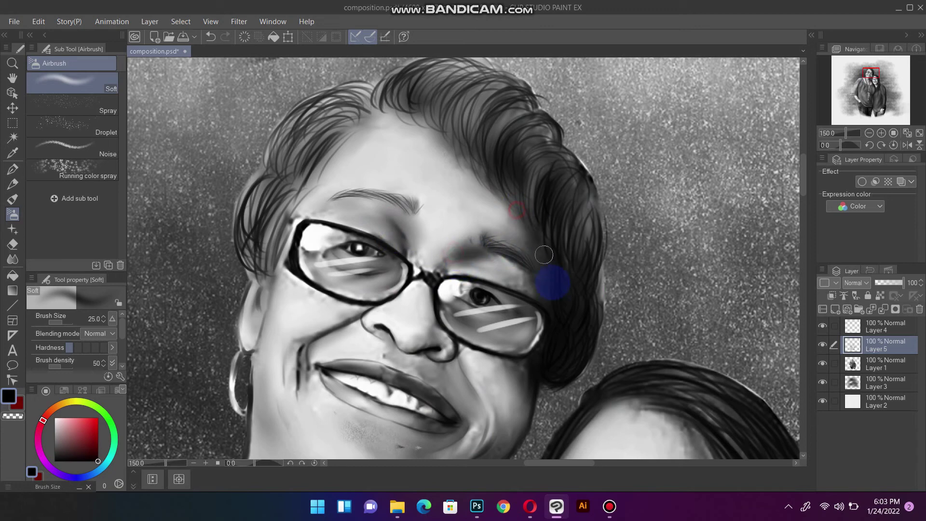
mouse_move(409, 98)
left_mouse_down()
mouse_move(352, 124)
mouse_move(279, 190)
mouse_move(253, 279)
mouse_move(255, 384)
mouse_move(303, 377)
mouse_move(395, 263)
mouse_move(392, 192)
left_mouse_up()
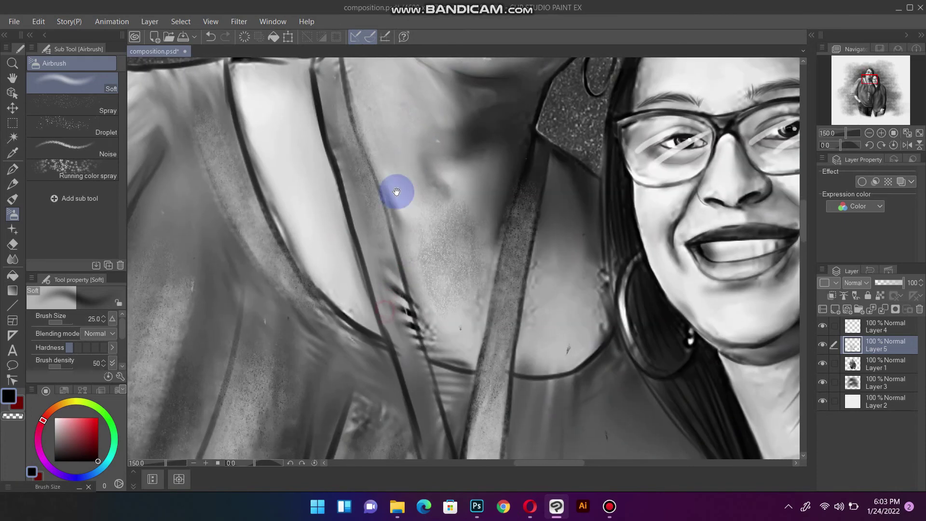
scroll(386, 258, "down", 1)
scroll(410, 265, "down", 3)
scroll(423, 268, "down", 1)
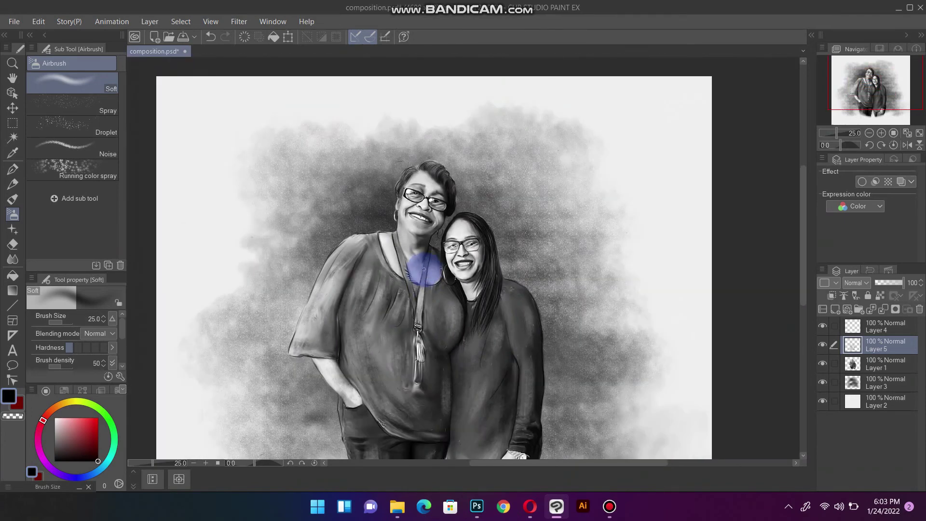
left_click_drag(423, 325, 431, 185)
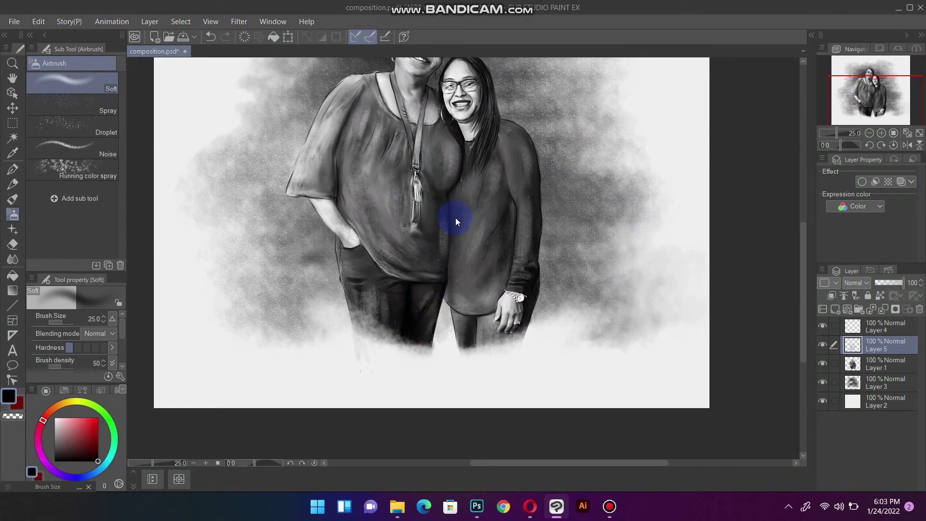
left_click_drag(465, 130, 493, 270)
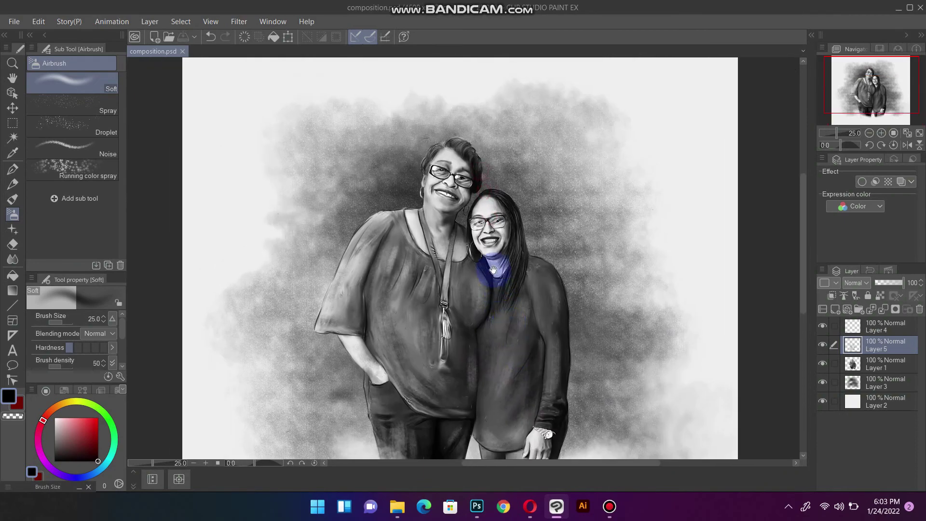
scroll(491, 257, "down", 2)
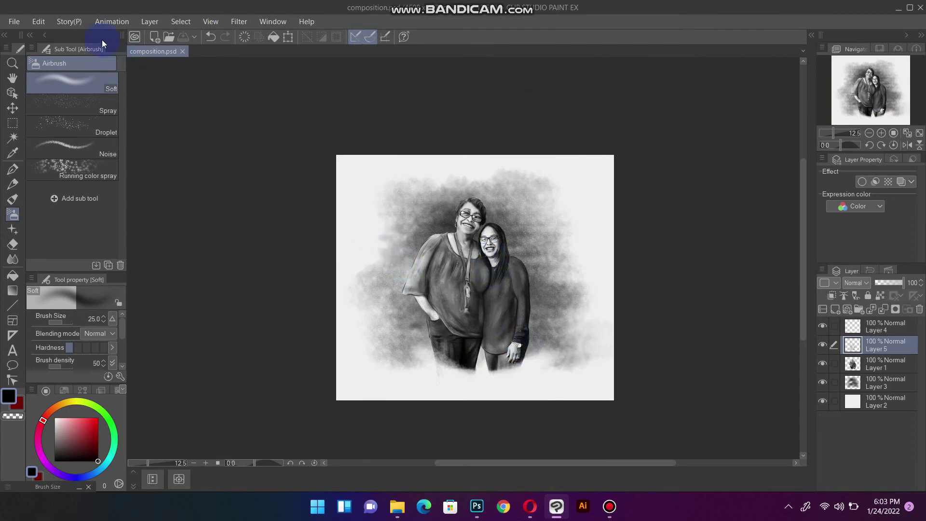
Step: Browse from the USA trello folder into 0 Elements and open the wings1.png wing image
left_click(15, 22)
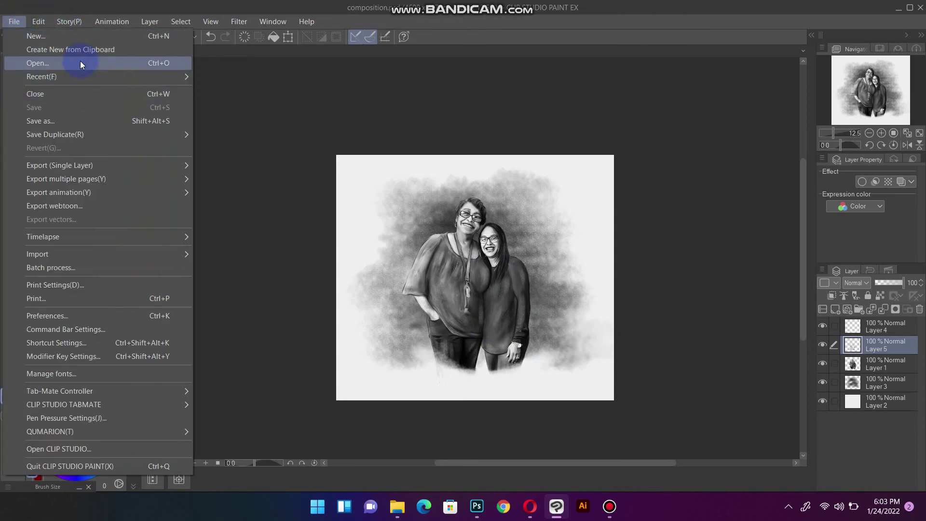
left_click(79, 63)
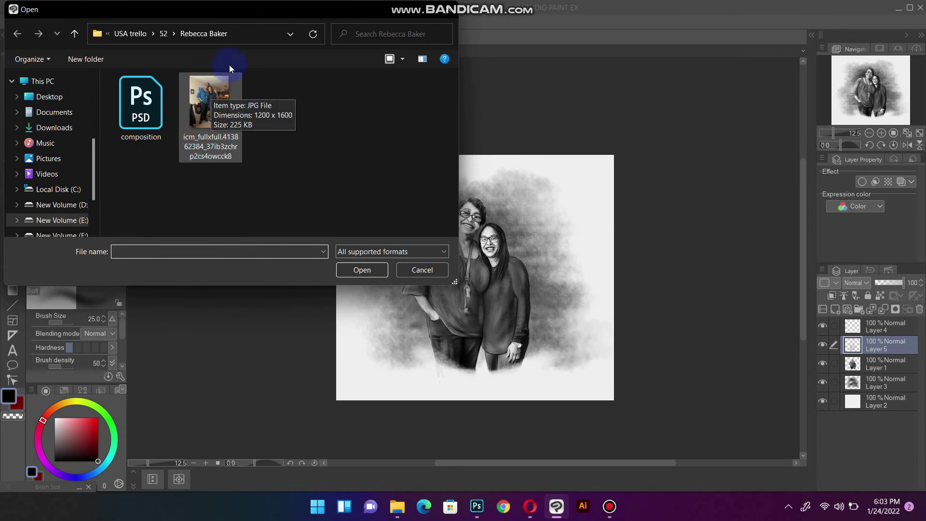
left_click(145, 34)
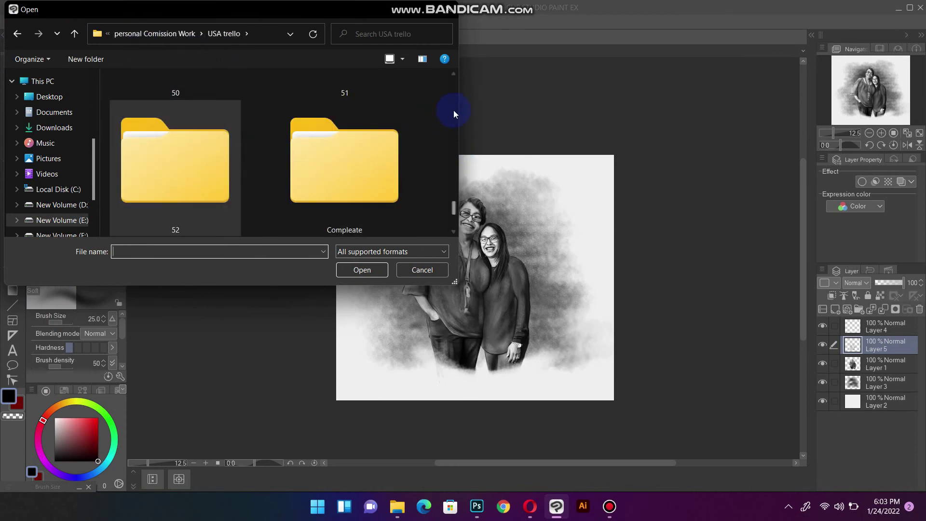
left_click(455, 73)
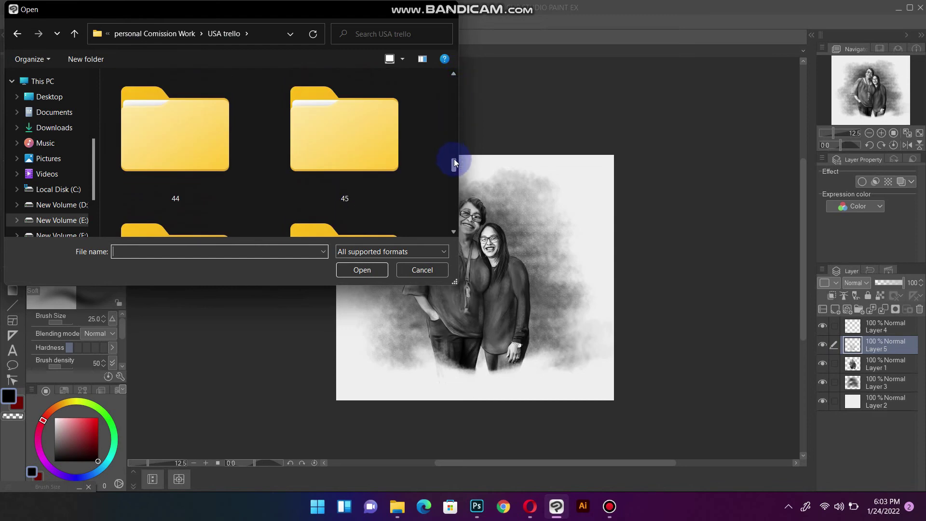
left_click(455, 73)
left_click(345, 140)
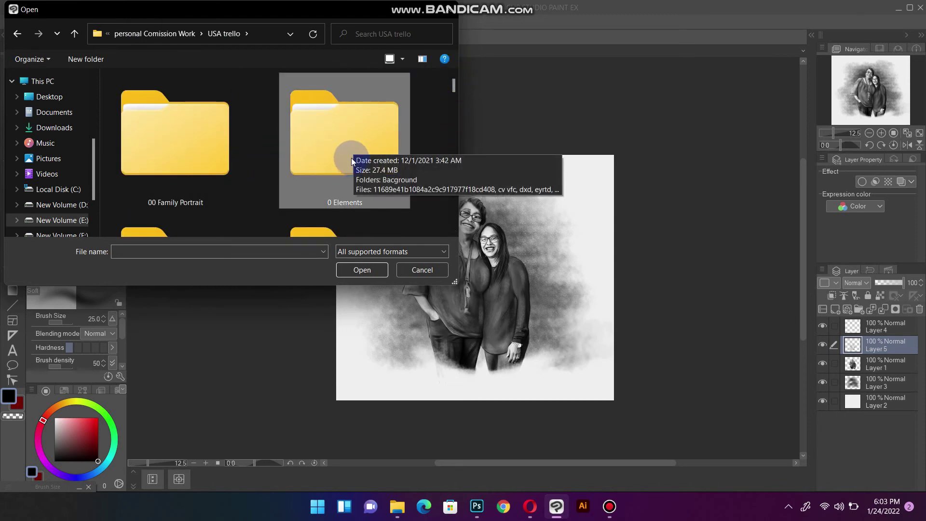
left_click(354, 145)
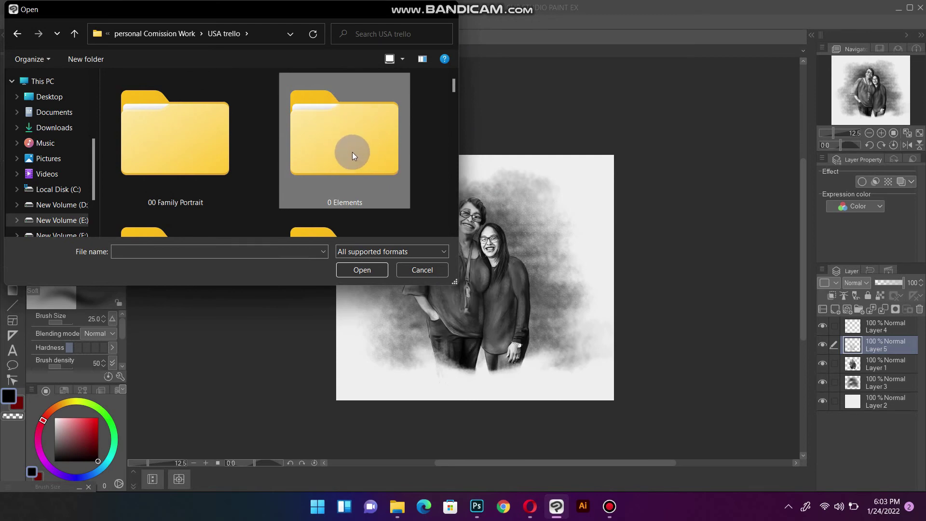
double_click(358, 154)
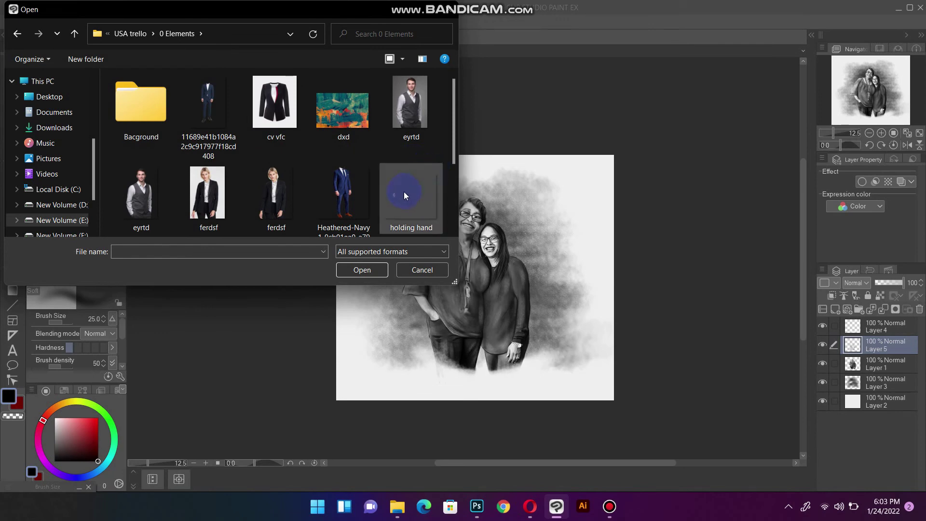
left_click_drag(456, 146, 446, 194)
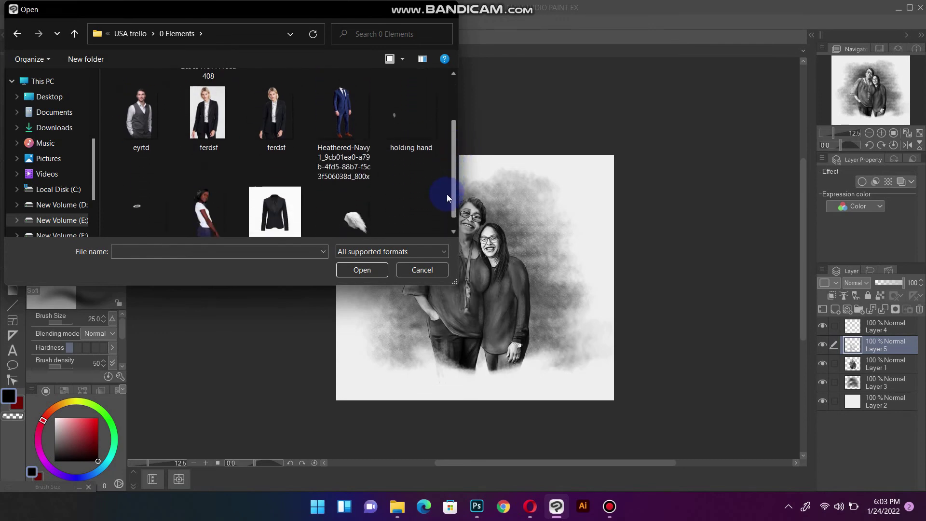
double_click(361, 207)
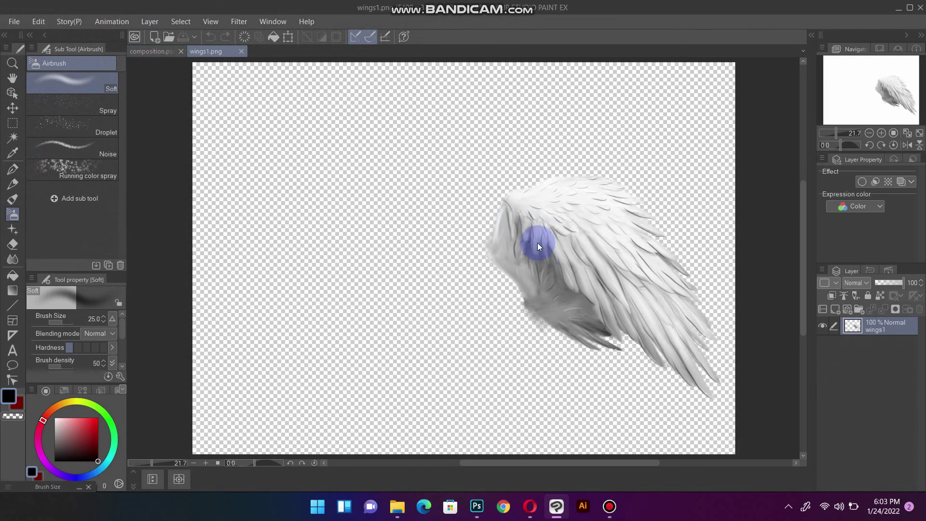
Step: Paste the wing into composition.psd and move the wings1 Copy layer below Layer 1
left_click(152, 51)
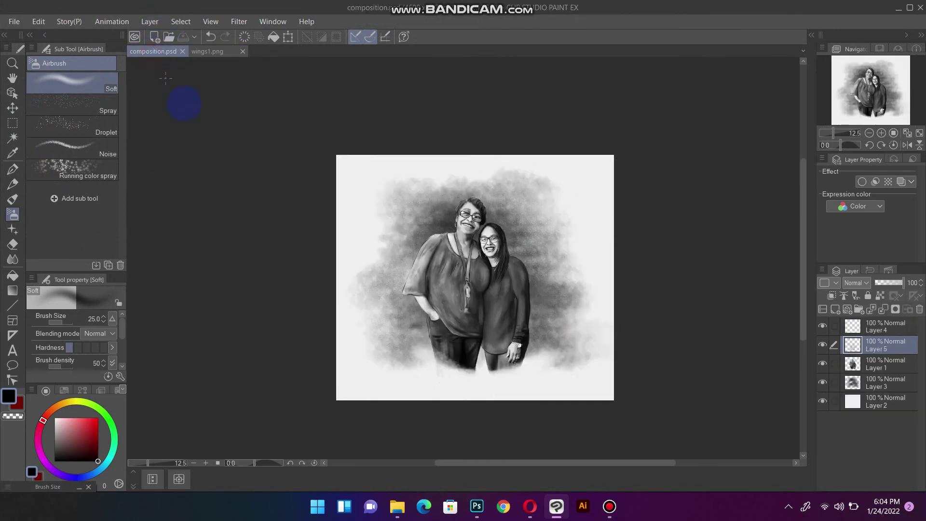
key("ctrl+v")
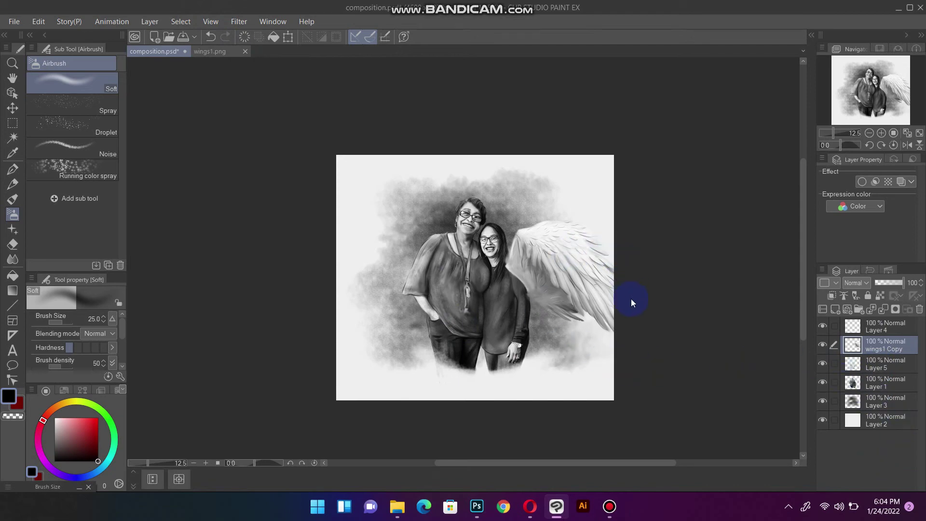
left_click_drag(874, 344, 885, 389)
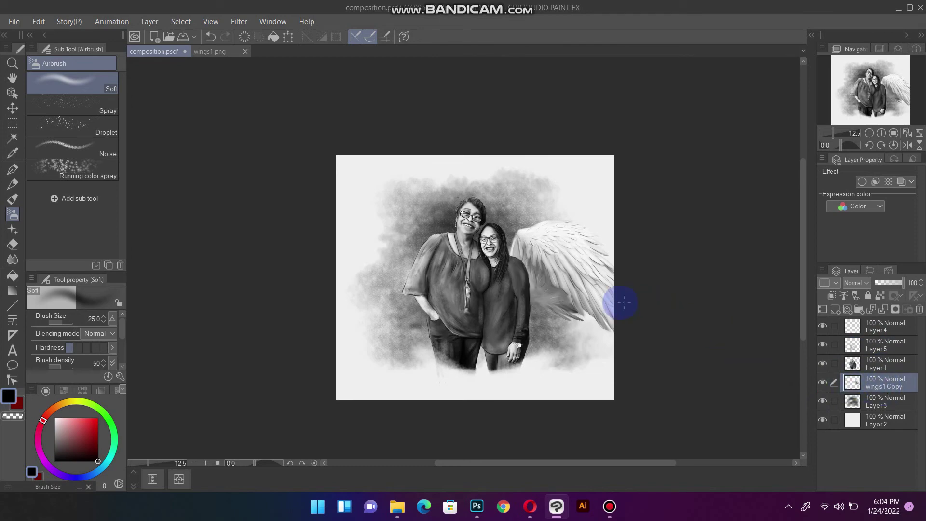
Step: Flip the wing horizontally, then move, shrink and rotate it behind the older woman's left shoulder
key("ctrl+t")
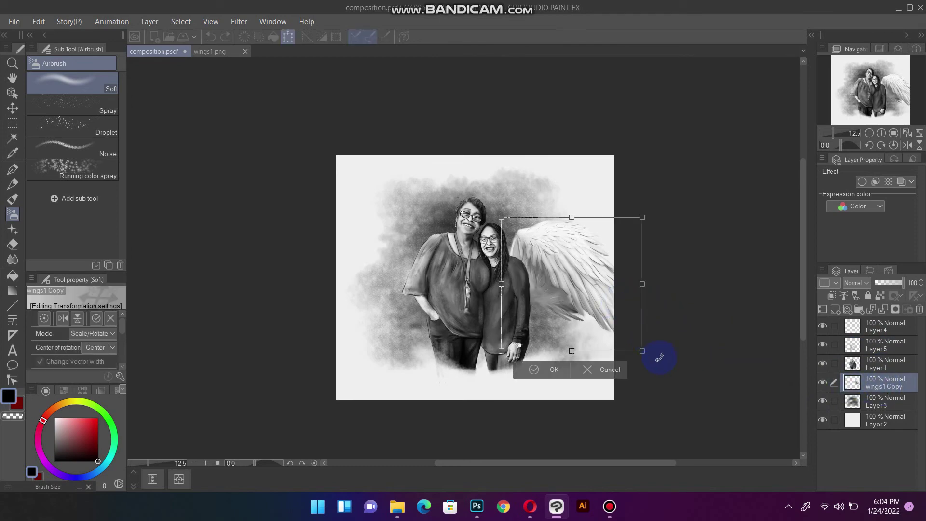
mouse_move(657, 357)
left_mouse_down()
mouse_move(630, 382)
mouse_move(562, 397)
left_mouse_up()
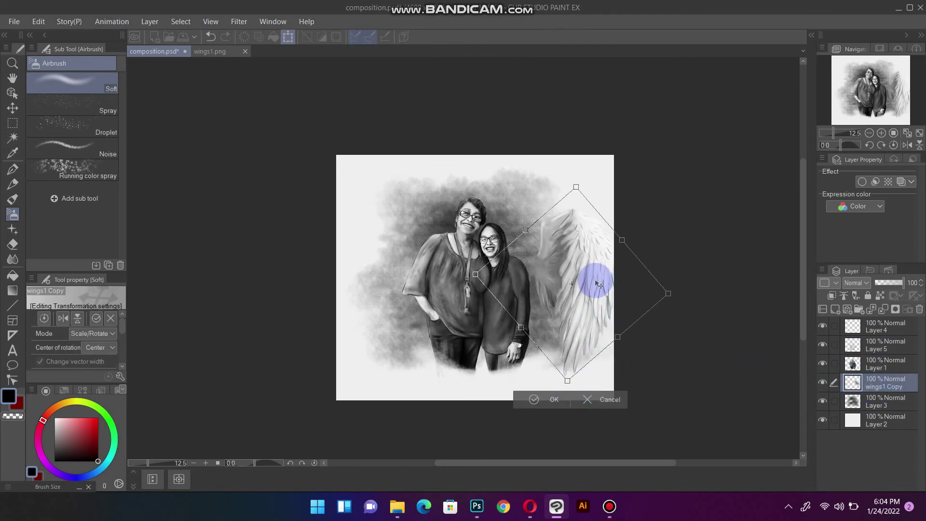
right_click(593, 281)
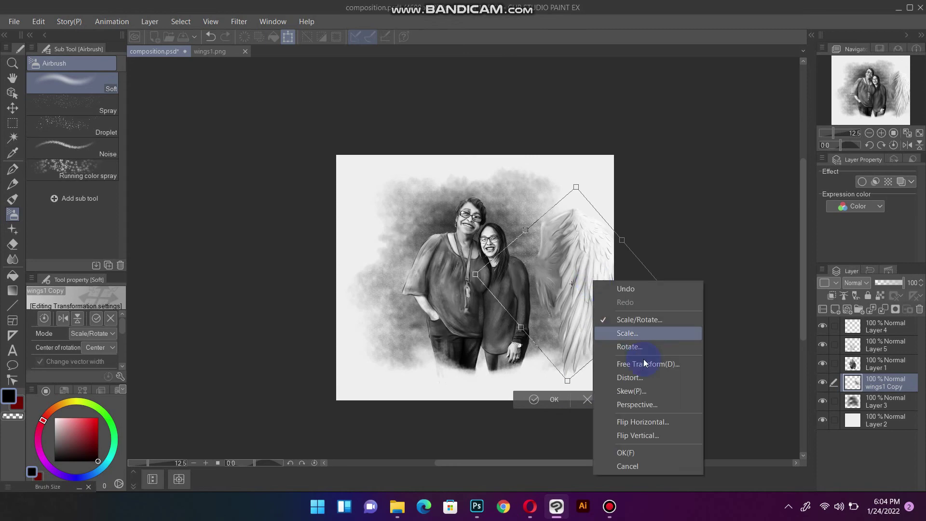
left_click(651, 427)
left_click_drag(570, 268, 412, 276)
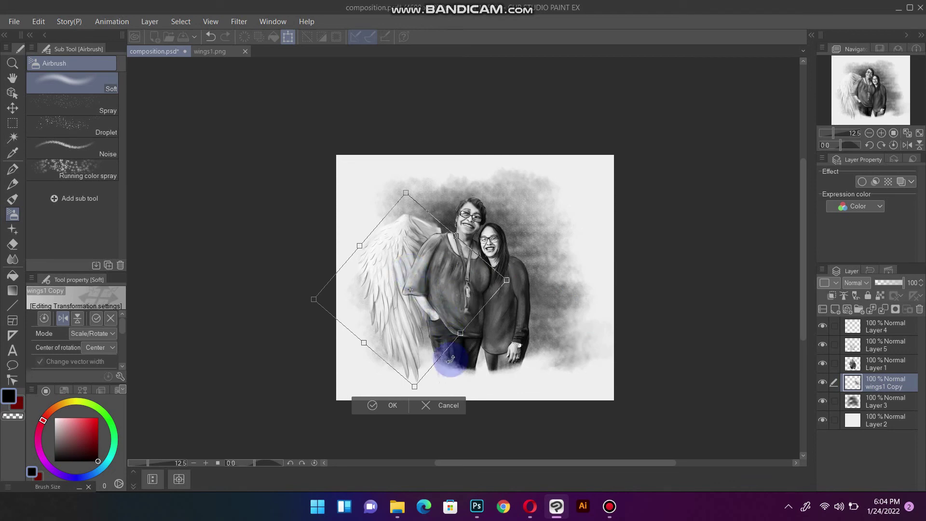
left_click_drag(416, 385, 412, 336)
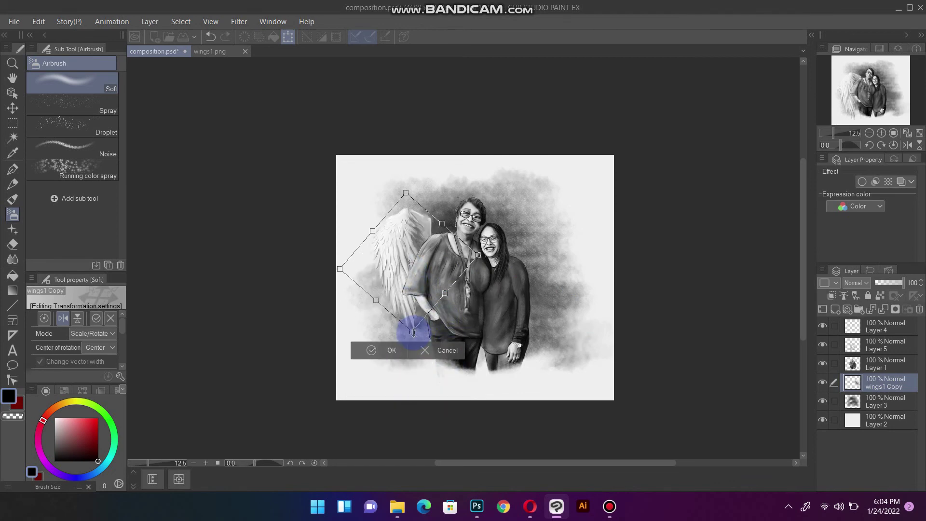
left_click_drag(423, 262, 432, 268)
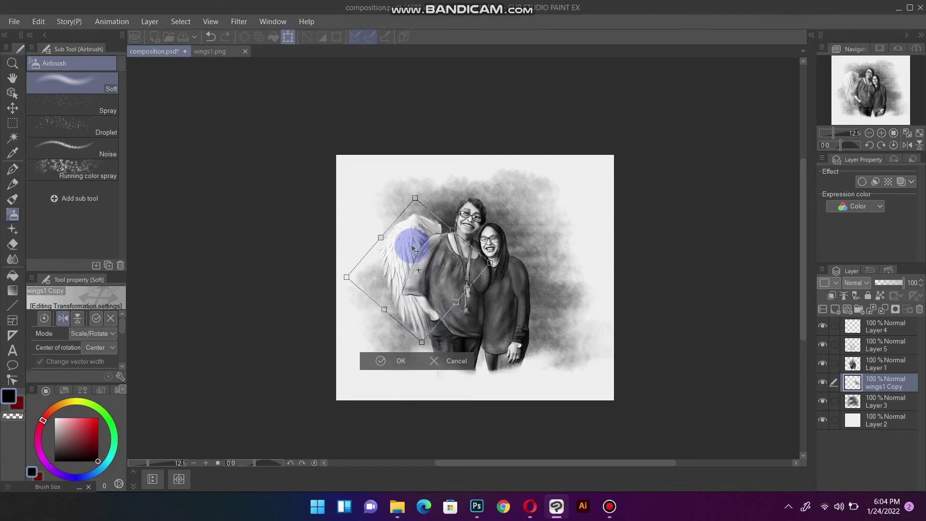
left_click_drag(437, 346, 413, 351)
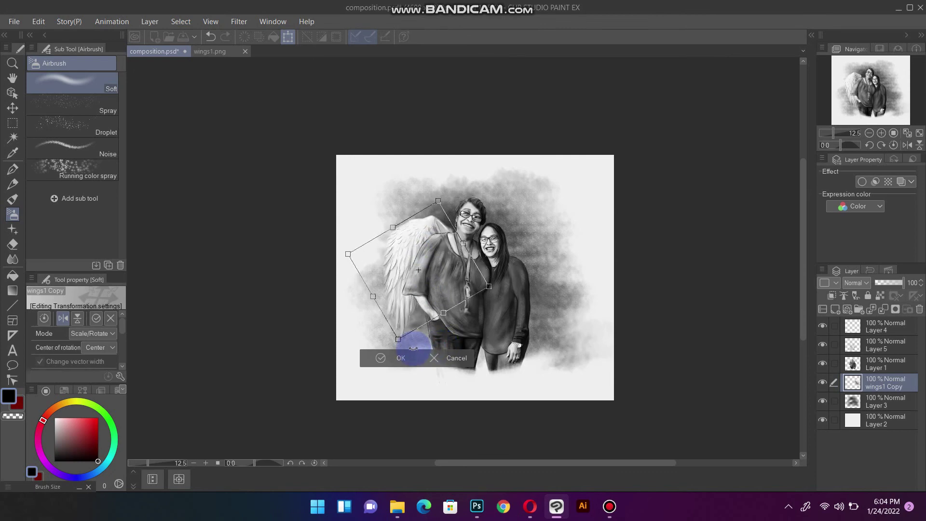
left_click_drag(408, 263, 404, 267)
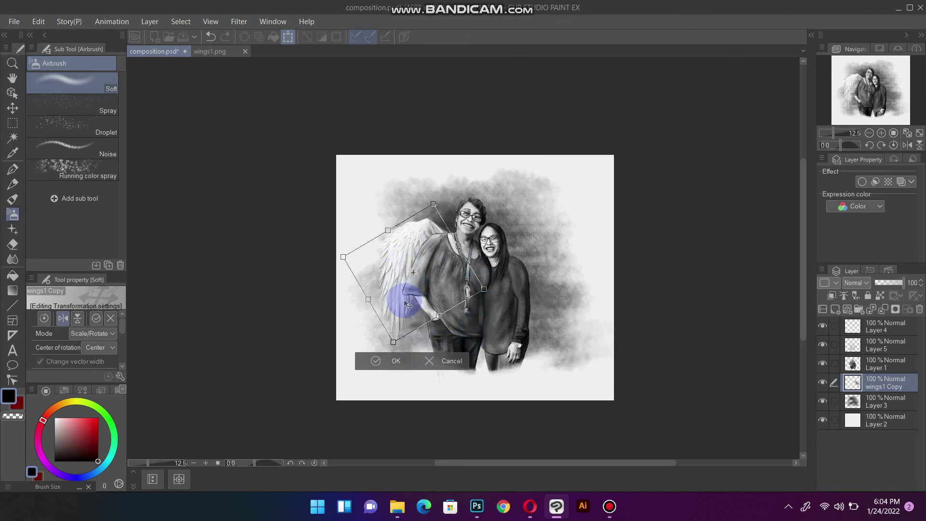
left_click(400, 365)
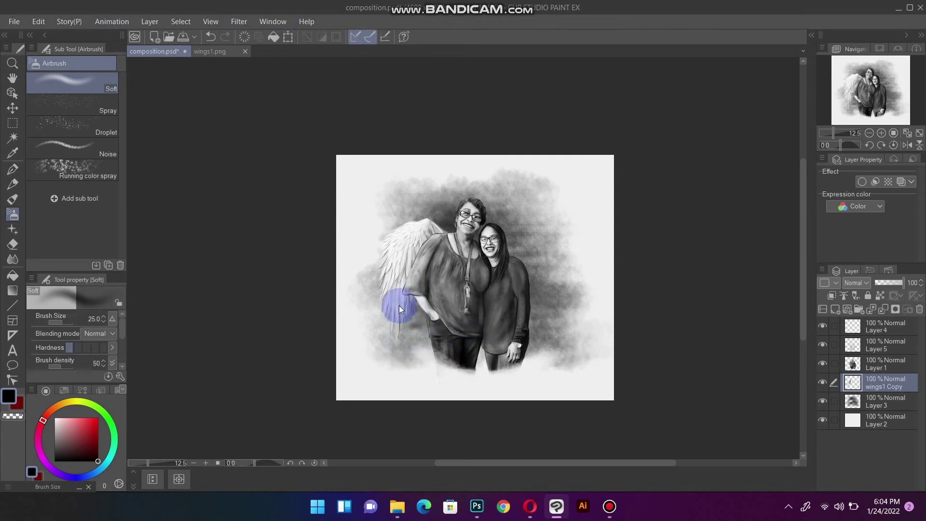
Step: Duplicate the wing layer, flip the copy horizontally and position it behind the younger woman's shoulder
key("ctrl+c")
key("ctrl+v")
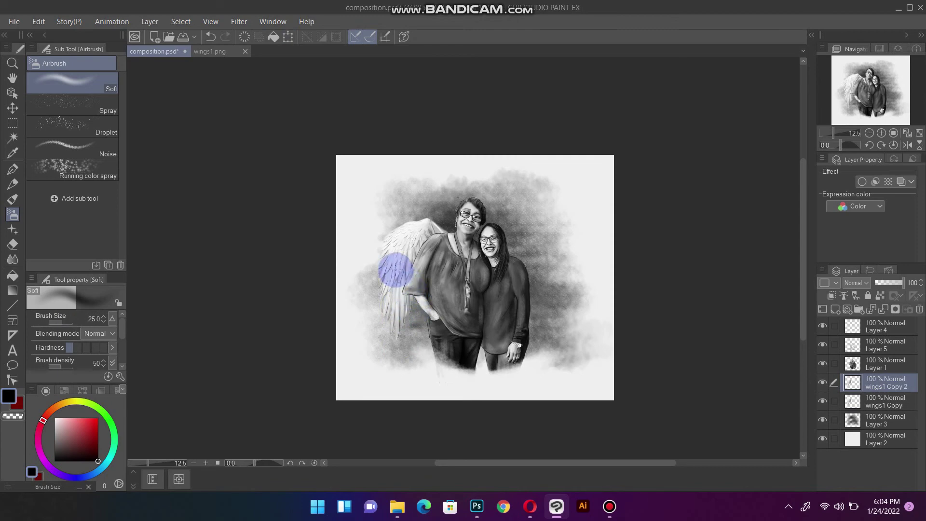
key("ctrl+t")
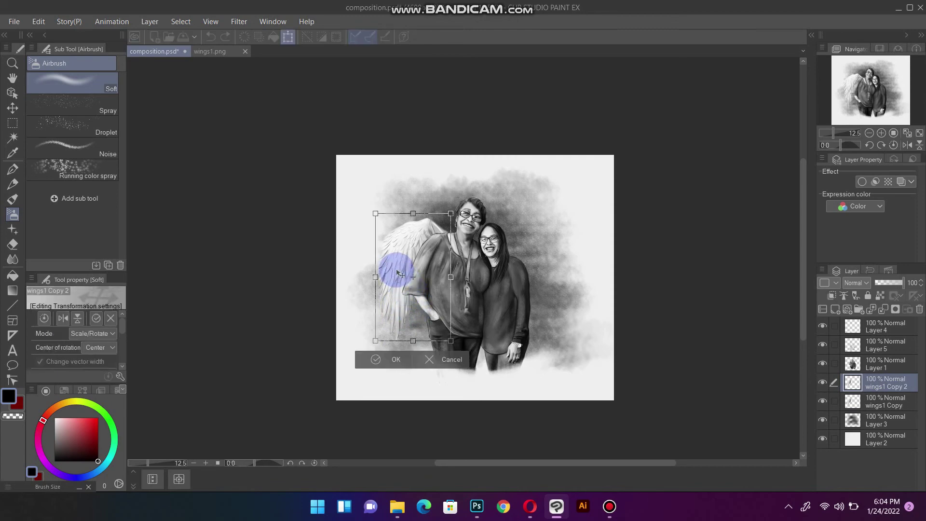
right_click(399, 273)
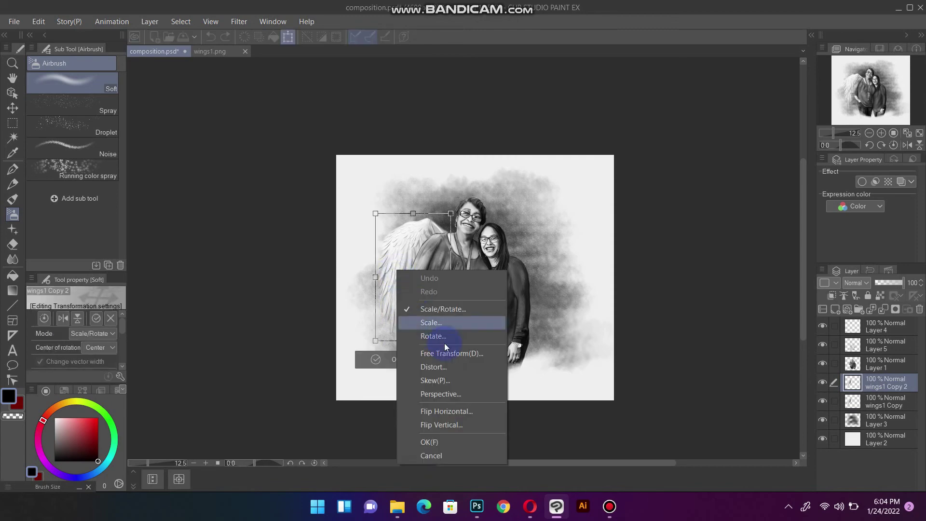
left_click(455, 411)
left_click_drag(409, 255, 491, 256)
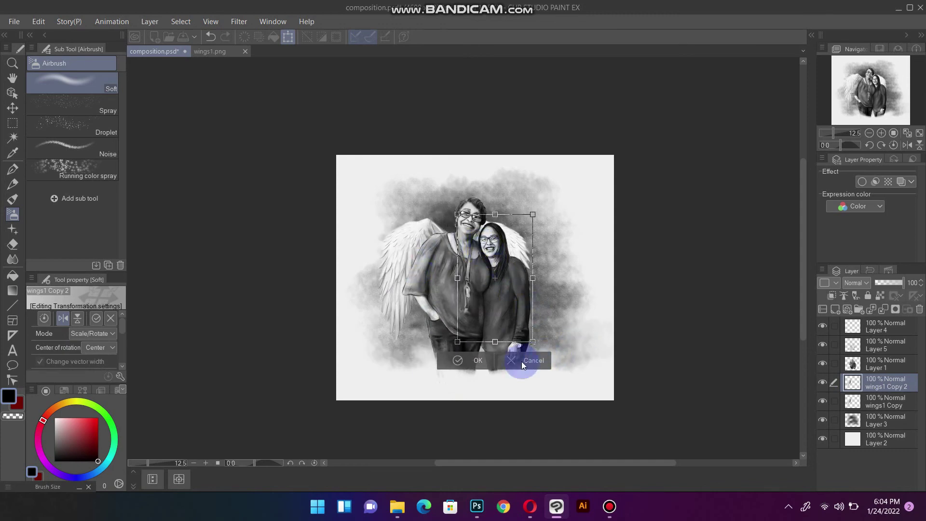
left_click_drag(516, 245, 523, 247)
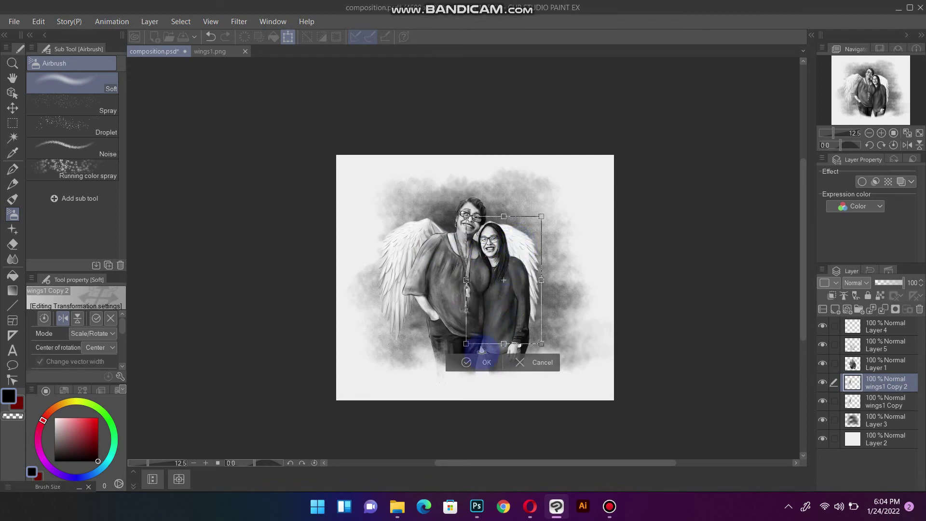
left_click(487, 362)
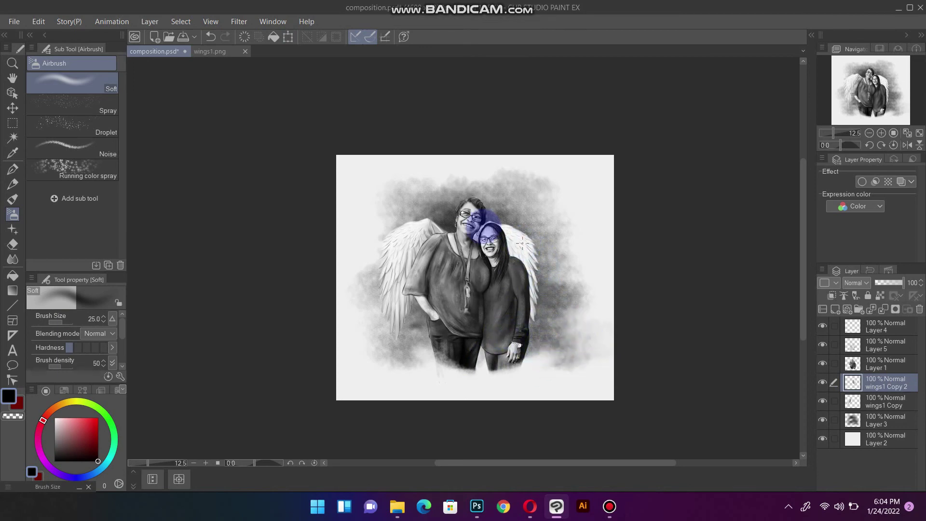
left_click(13, 107)
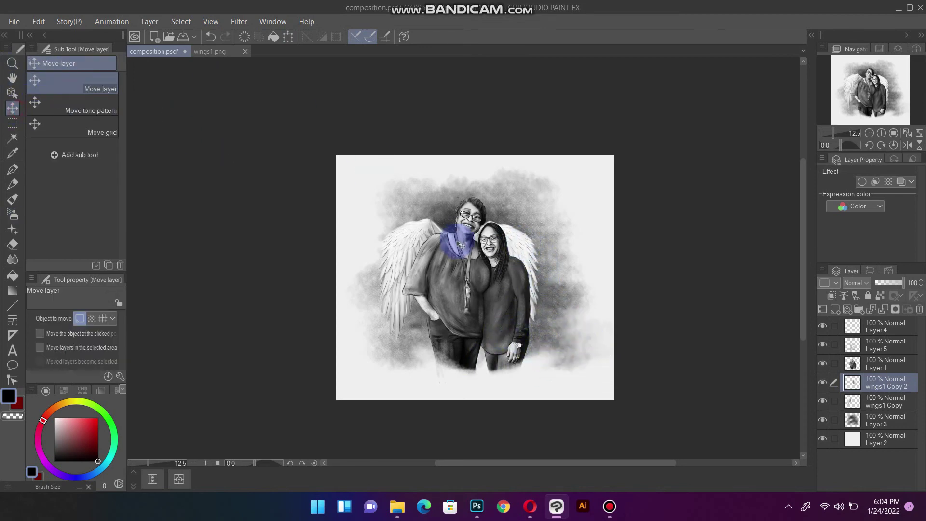
left_click_drag(526, 247, 515, 252)
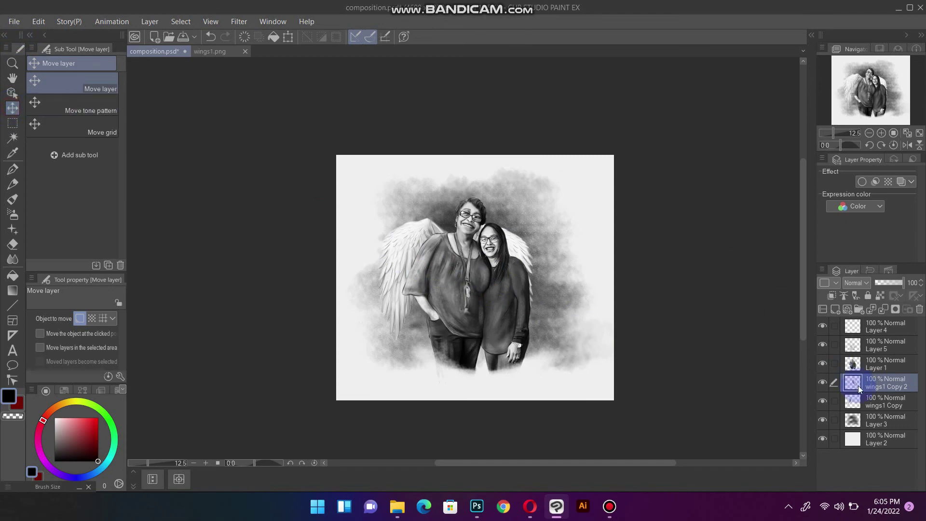
Step: Shift the figure and wing layers slightly right, then set the Mechanical pencil to size 500
left_click(870, 421)
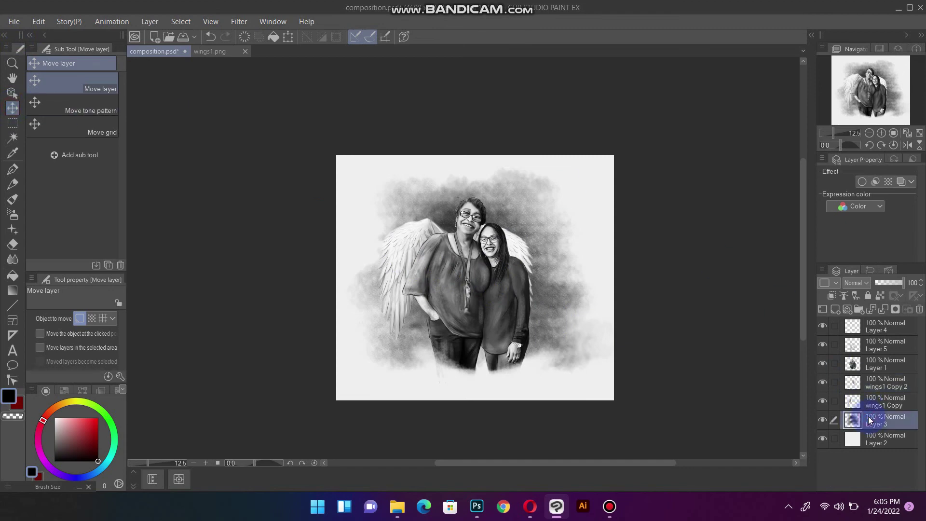
left_click(884, 327, "shift")
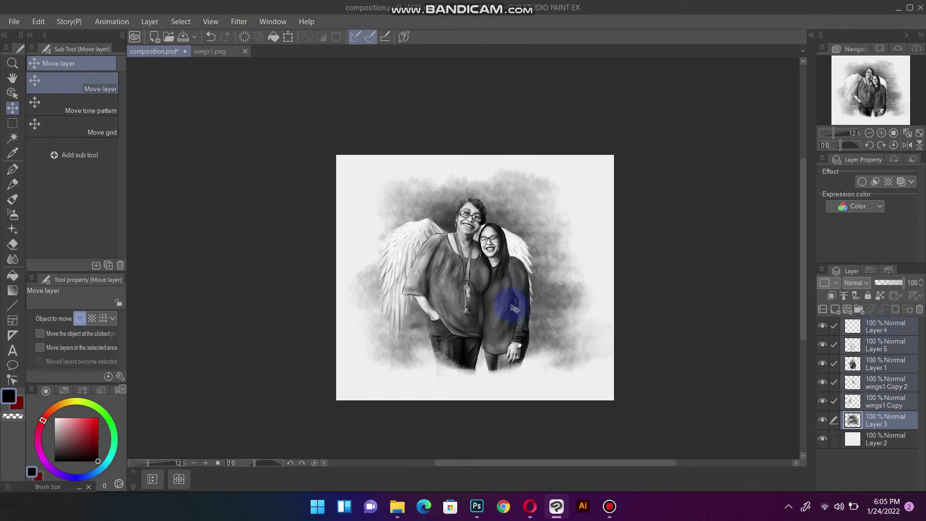
mouse_move(497, 295)
left_mouse_down()
mouse_move(487, 296)
mouse_move(507, 300)
left_mouse_up()
key("p")
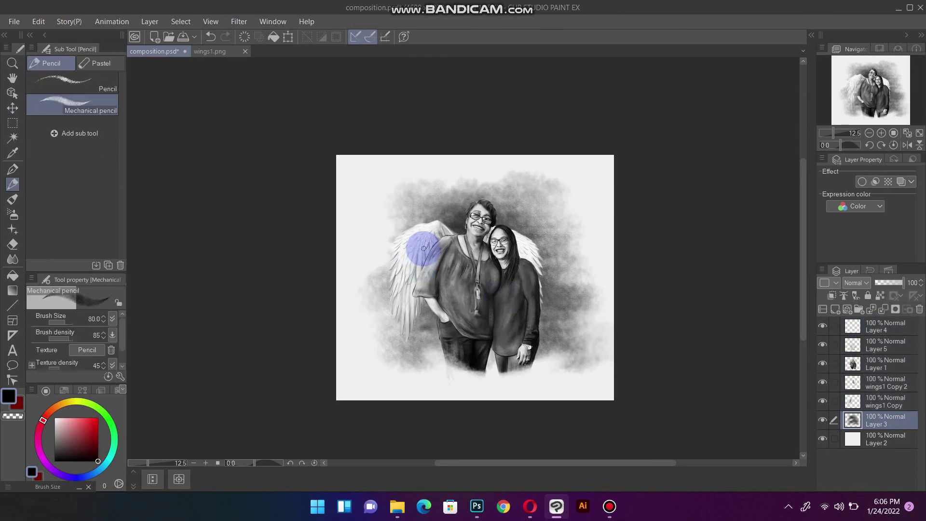
mouse_move(422, 260)
left_mouse_down()
mouse_move(426, 248)
mouse_move(399, 241)
mouse_move(413, 250)
mouse_move(392, 275)
mouse_move(399, 324)
mouse_move(414, 311)
mouse_move(398, 270)
mouse_move(411, 234)
mouse_move(433, 207)
mouse_move(473, 227)
mouse_move(479, 202)
mouse_move(429, 217)
mouse_move(393, 207)
mouse_move(483, 192)
mouse_move(428, 182)
mouse_move(383, 217)
mouse_move(446, 309)
mouse_move(554, 231)
mouse_move(562, 256)
mouse_move(403, 221)
mouse_move(441, 291)
mouse_move(422, 327)
left_mouse_up()
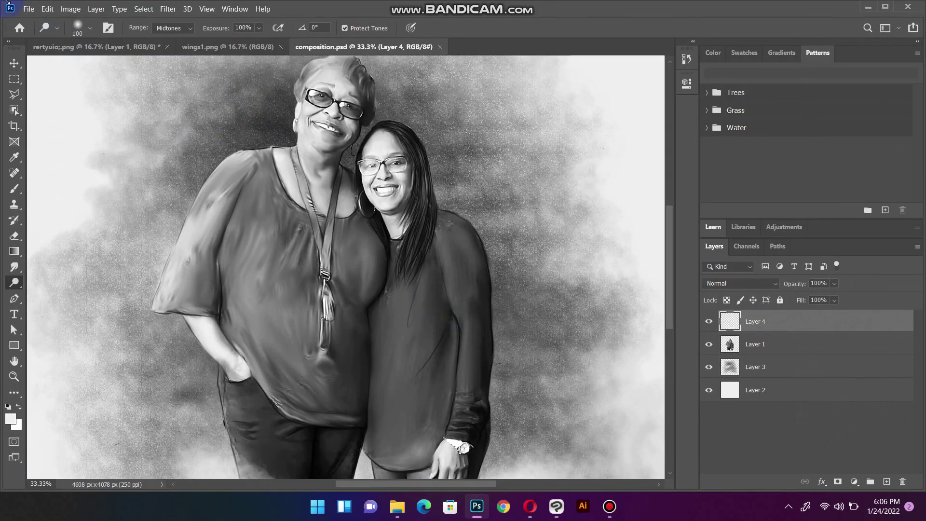
Step: Open composition.psd in Photoshop, accept the Update prompt, and zoom out to the full canvas
left_click(30, 10)
left_click(38, 30)
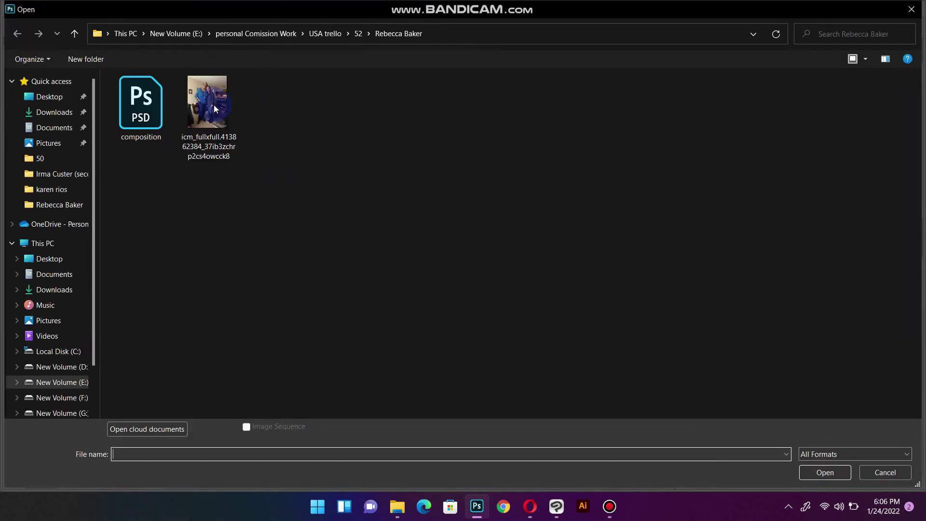
left_click(151, 109)
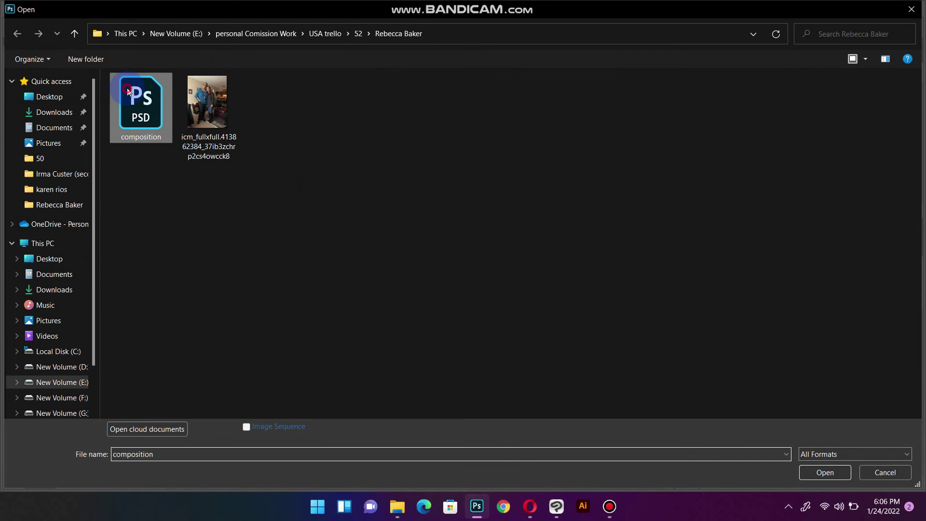
left_click(820, 467)
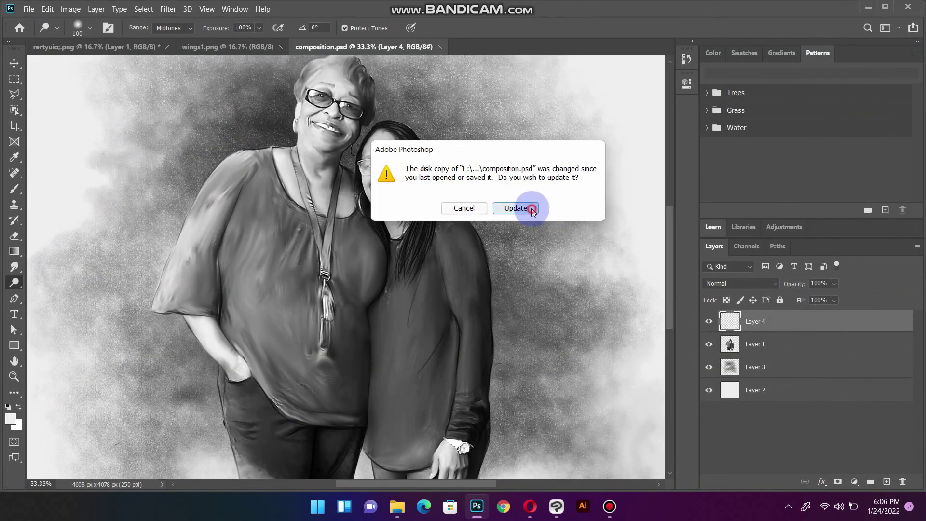
left_click(532, 210)
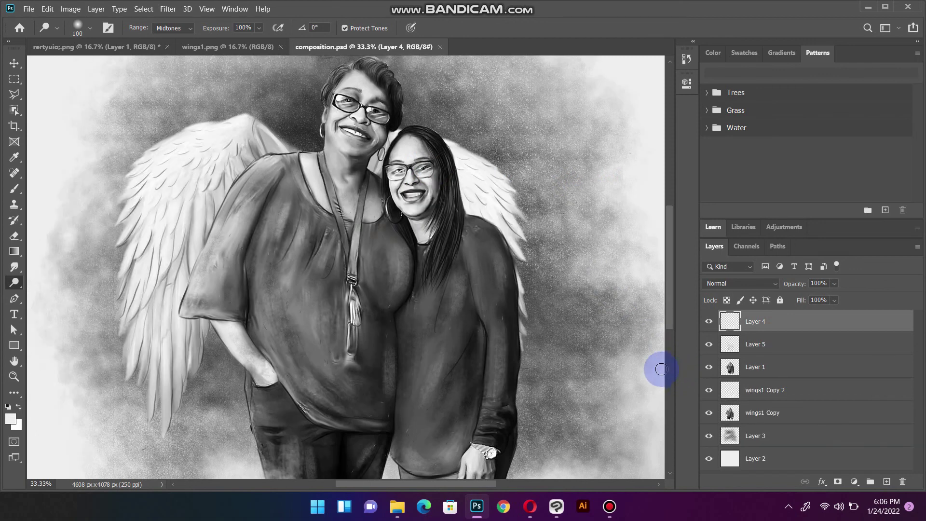
key("ctrl+minus")
key("ctrl+minus")
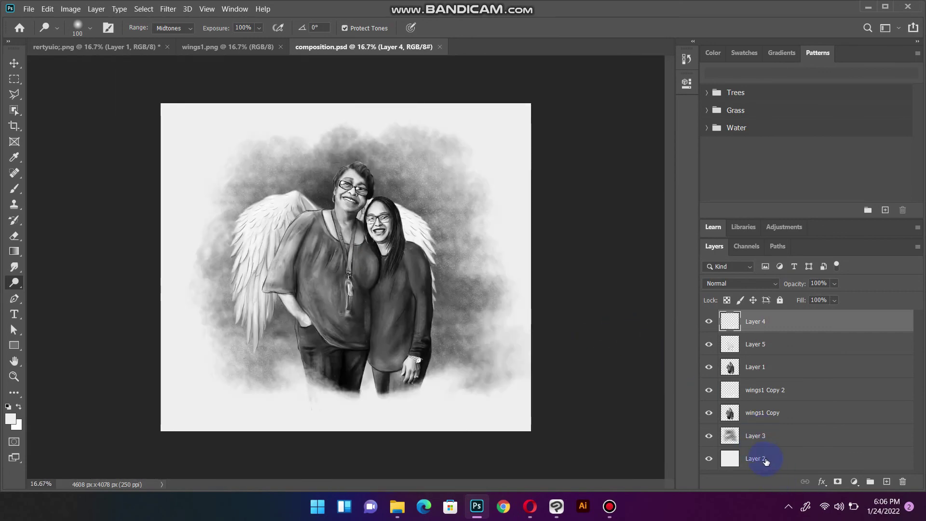
Step: Select all layers down to Layer 2 and merge them into one layer
left_click(766, 461)
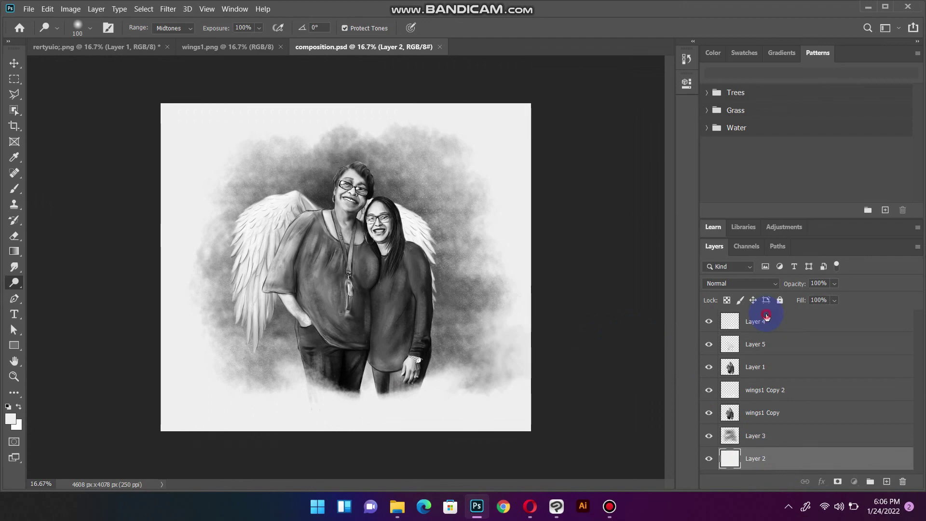
left_click(766, 317, "shift")
right_click(784, 342)
left_click(717, 345)
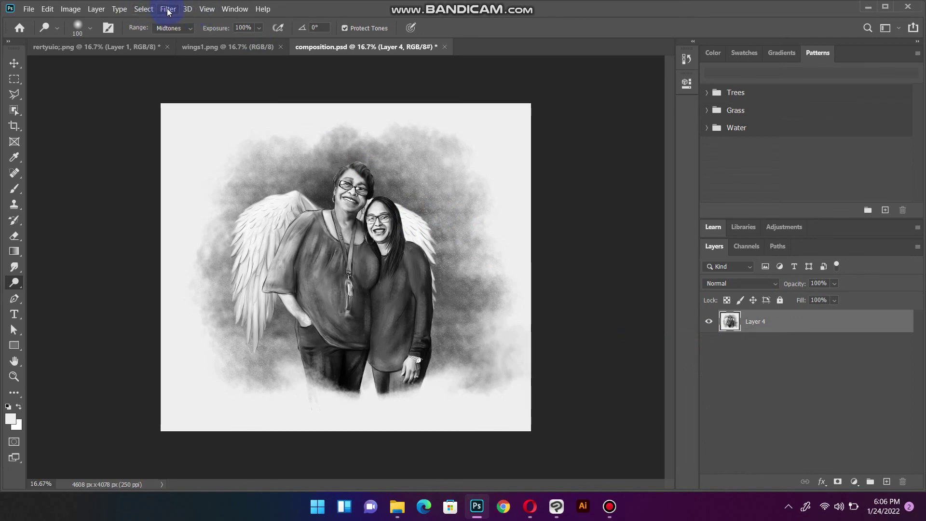
Step: Apply the Add Noise filter to the merged portrait
left_click(168, 9)
mouse_move(187, 147)
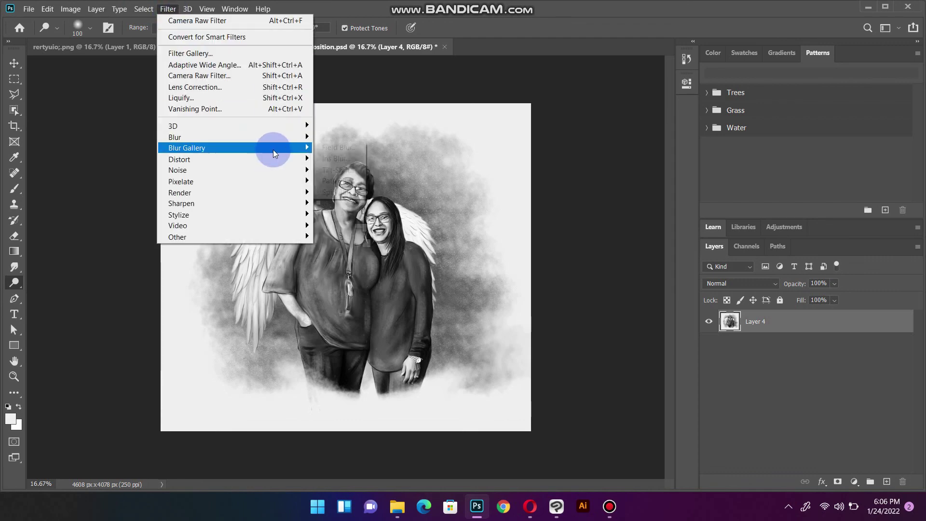
mouse_move(177, 170)
left_click(345, 170)
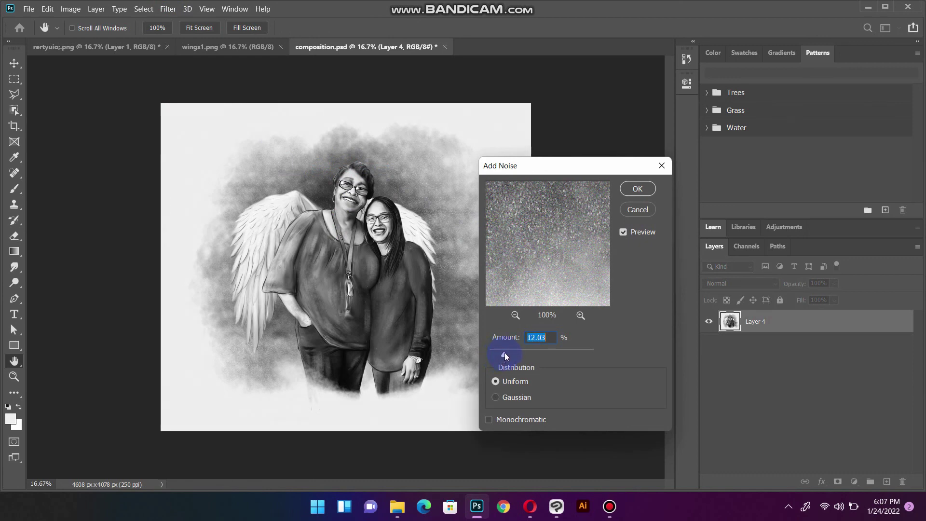
left_click(637, 189)
key("o")
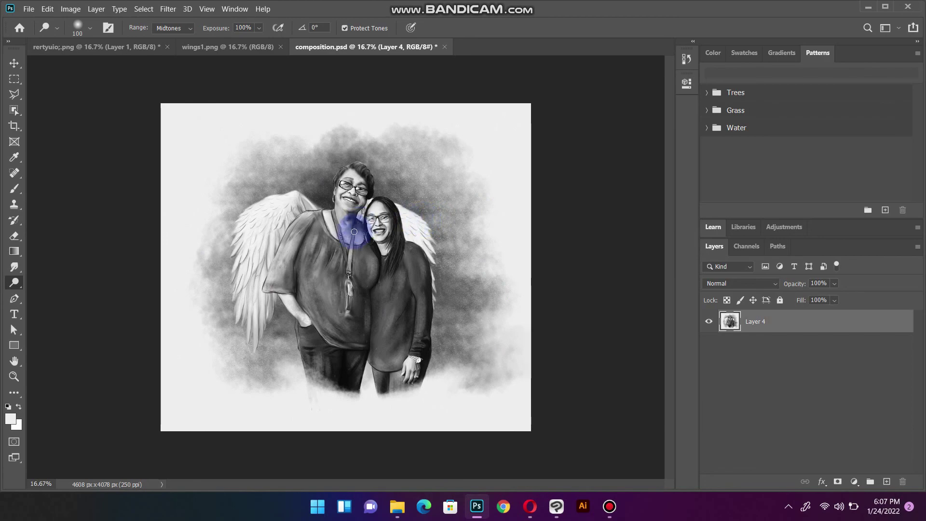
scroll(354, 232, "up", 2)
scroll(352, 251, "up", 1)
scroll(352, 256, "up", 1)
scroll(366, 246, "up", 2)
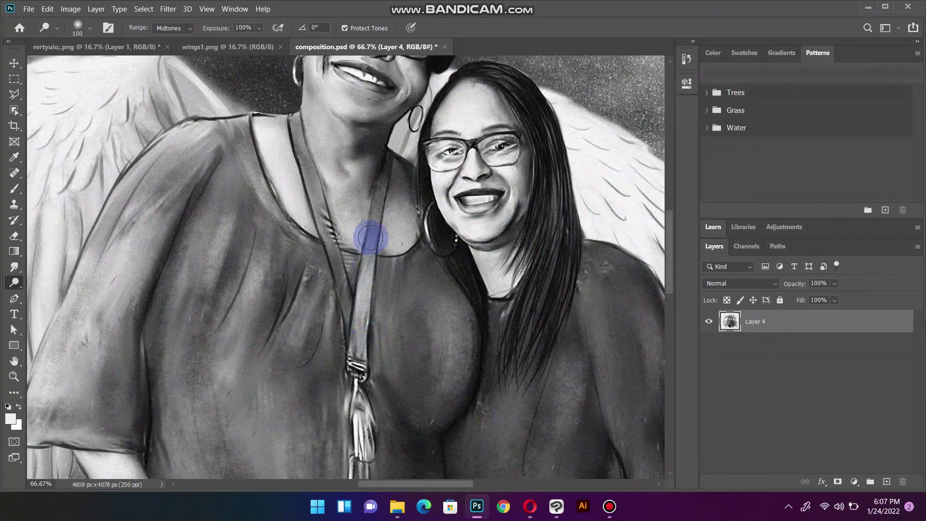
scroll(370, 237, "up", 2)
scroll(378, 211, "up", 1)
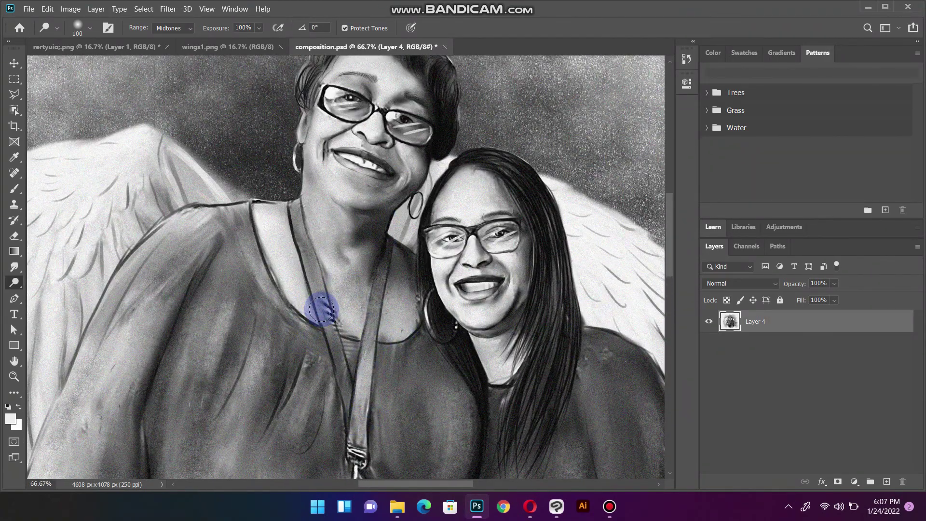
Step: Convert the portrait with the Default Black & White preset and view the whole canvas
left_click(70, 8)
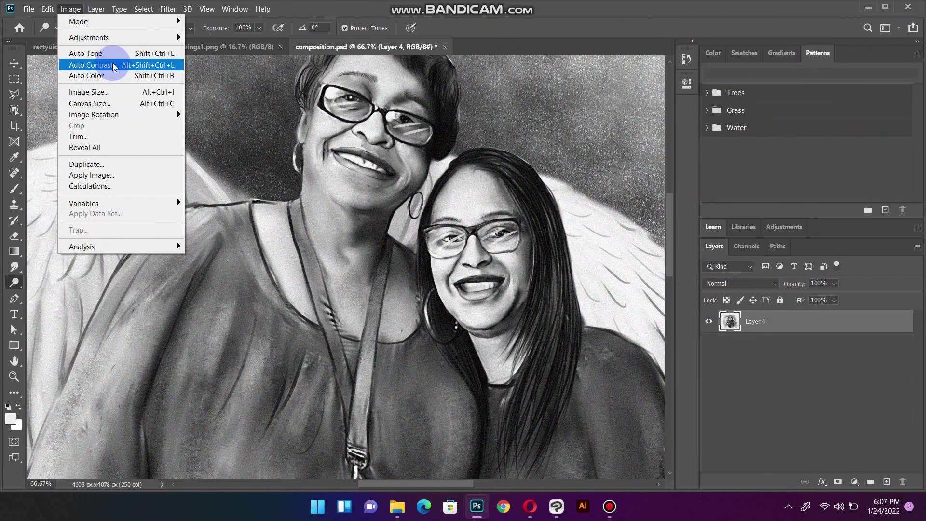
mouse_move(89, 37)
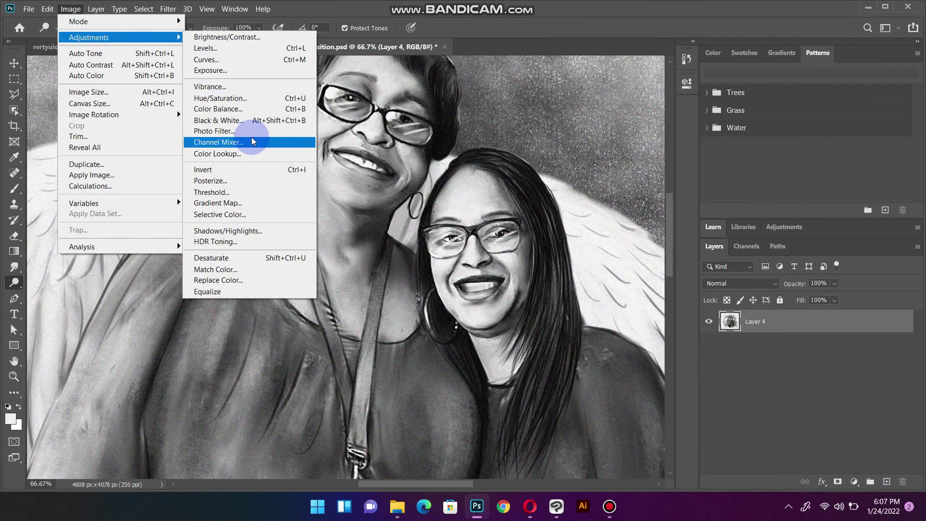
left_click(226, 121)
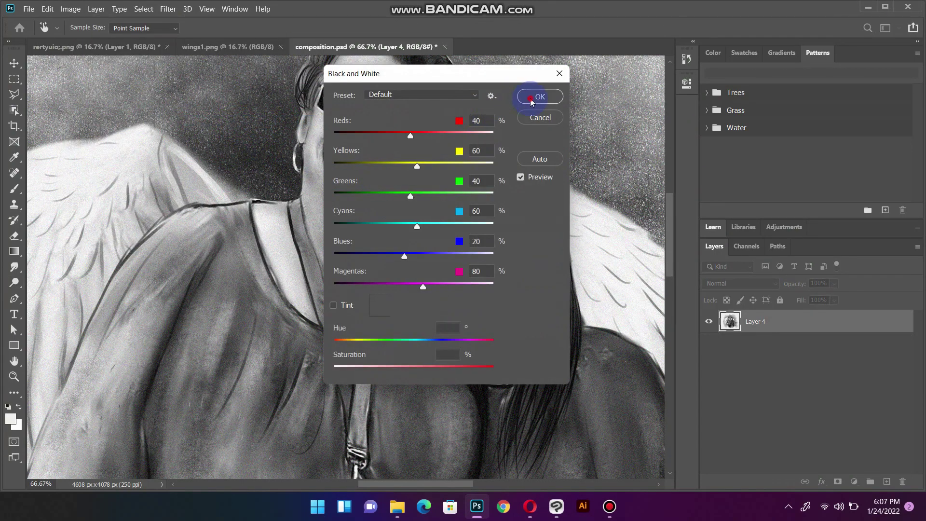
left_click(535, 96)
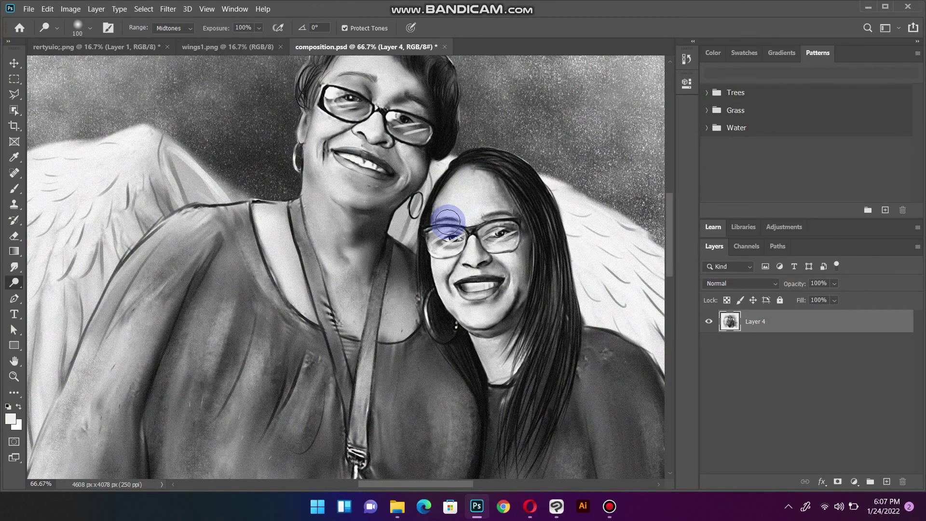
scroll(434, 219, "down", 1)
scroll(381, 241, "down", 2)
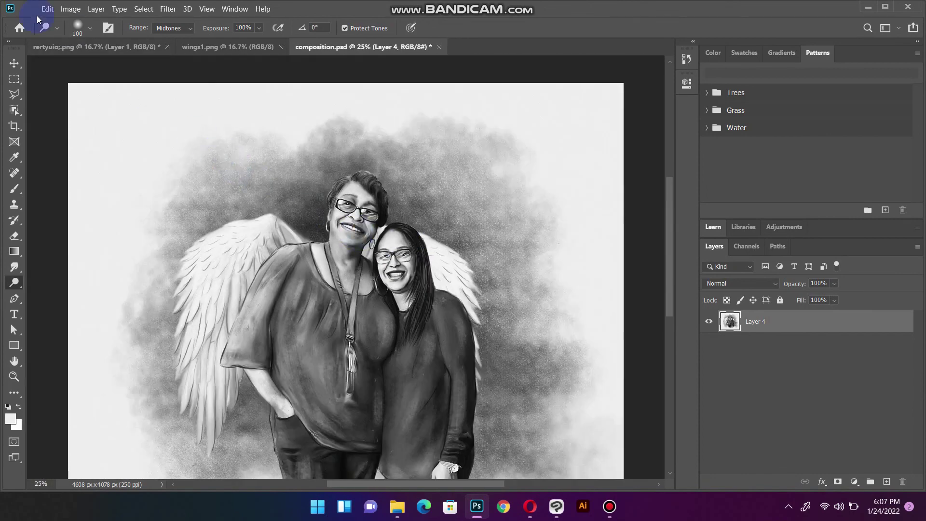
scroll(227, 164, "down", 2)
scroll(261, 198, "up", 2)
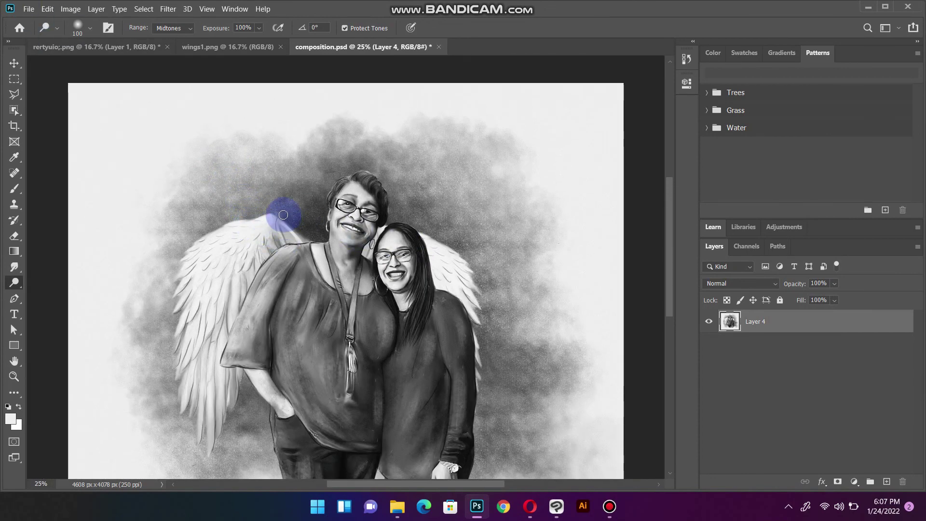
Step: Set Export As to a 100%-quality JPG scaled to 89% (4101 × 3629 px) and export
left_click(29, 9)
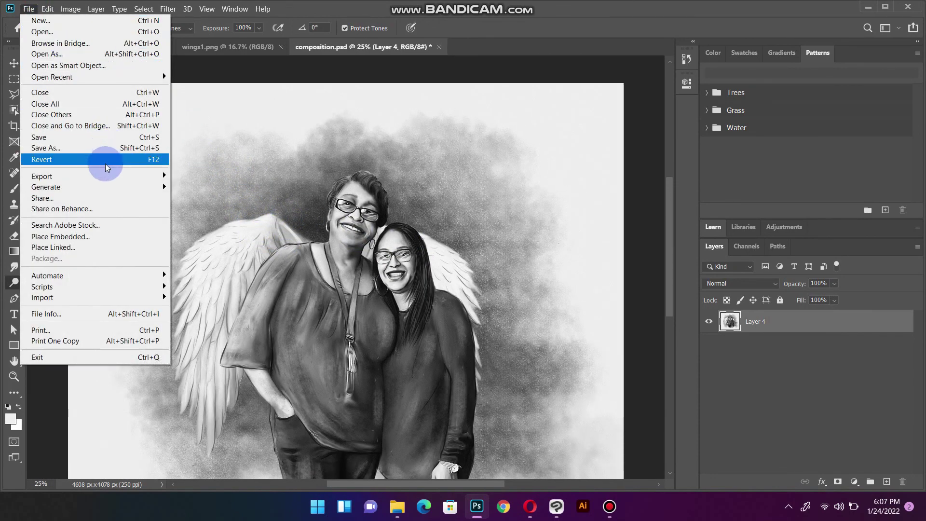
mouse_move(42, 176)
left_click(213, 187)
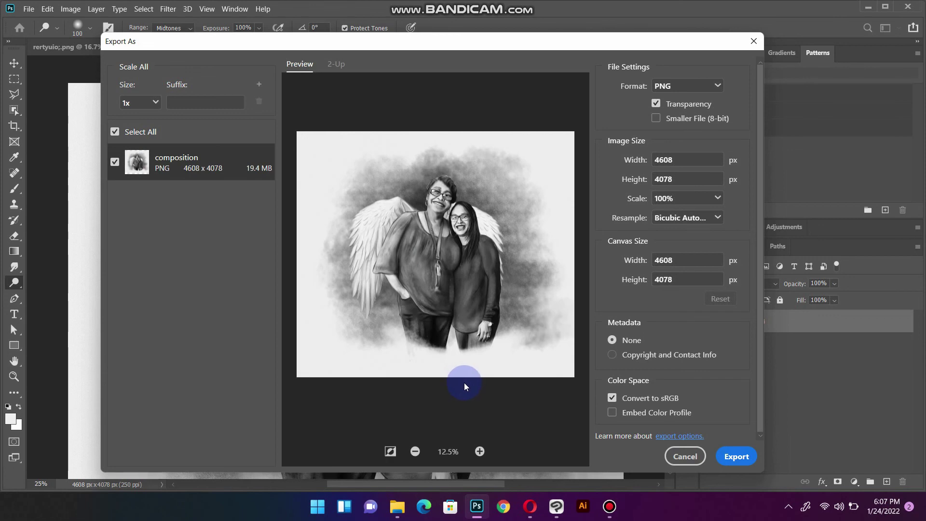
left_click(713, 90)
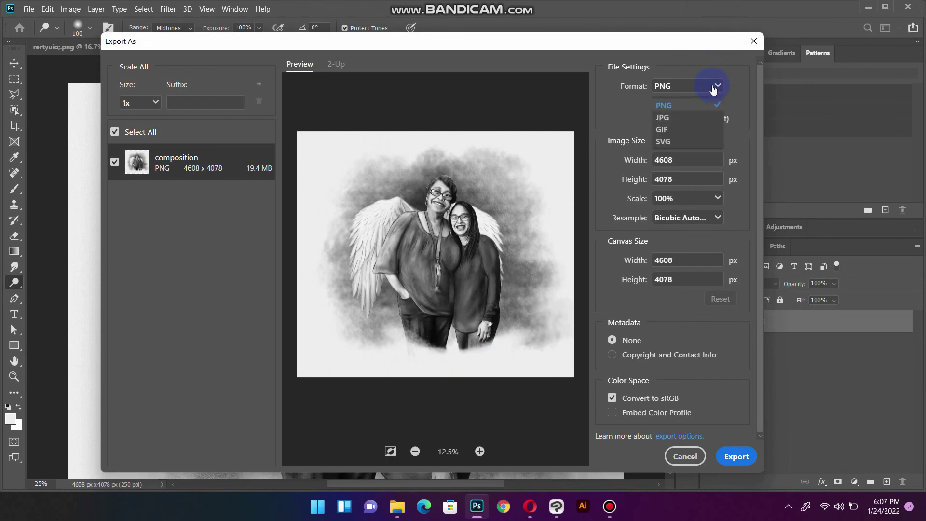
left_click(693, 119)
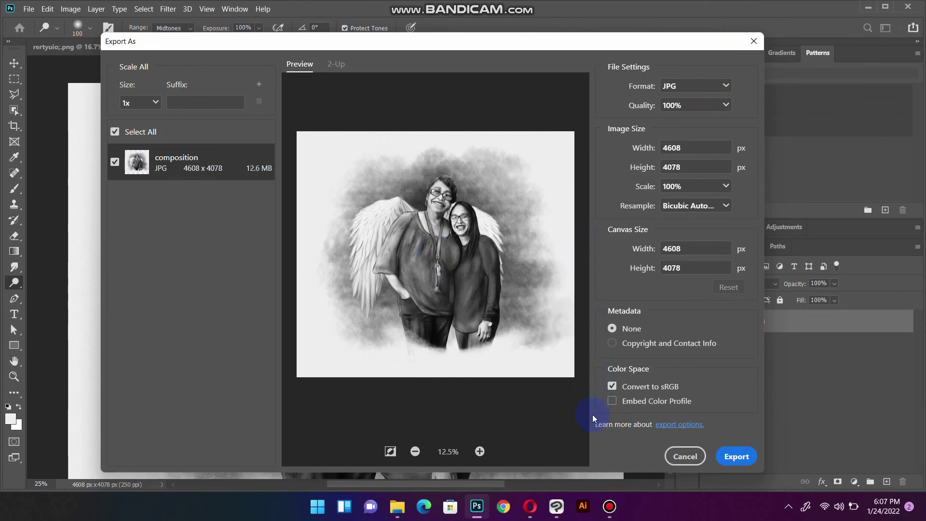
left_click(704, 186)
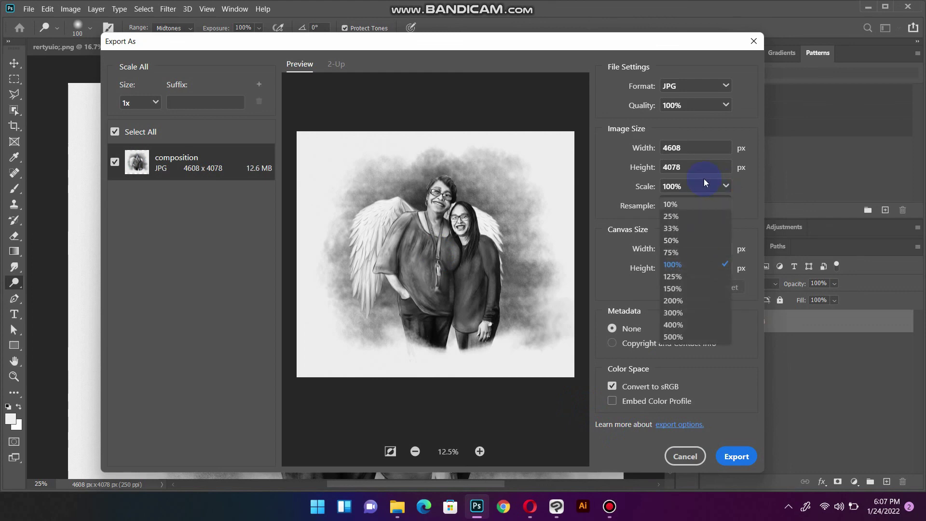
left_click(674, 189)
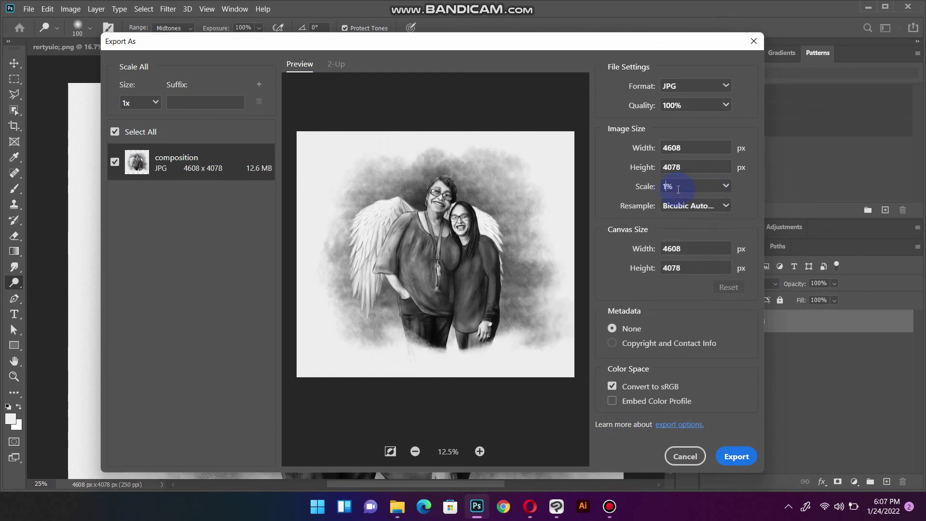
type("90")
left_click(700, 371)
left_click(647, 438)
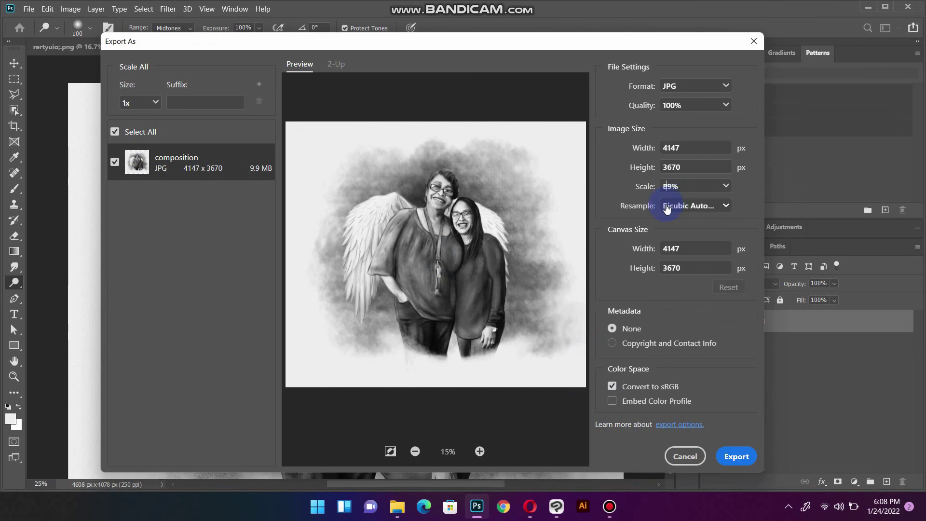
key("Return")
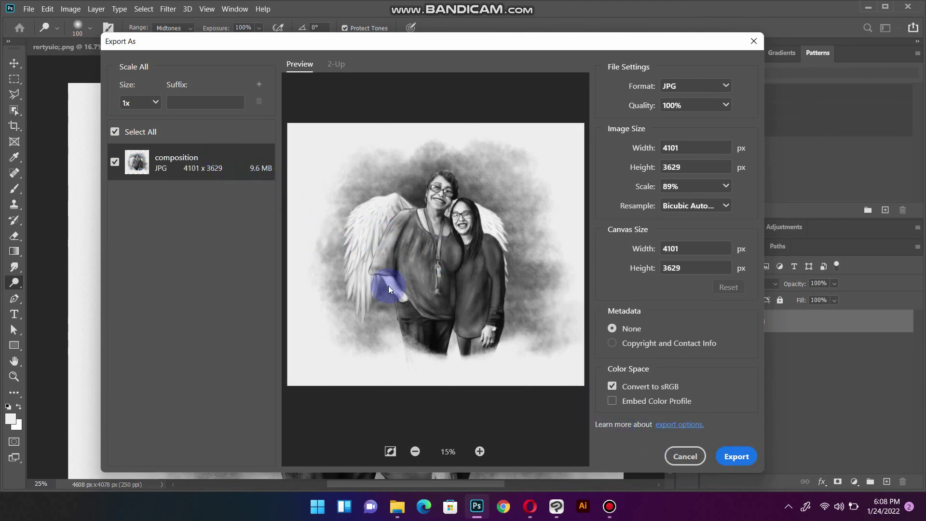
left_click(729, 455)
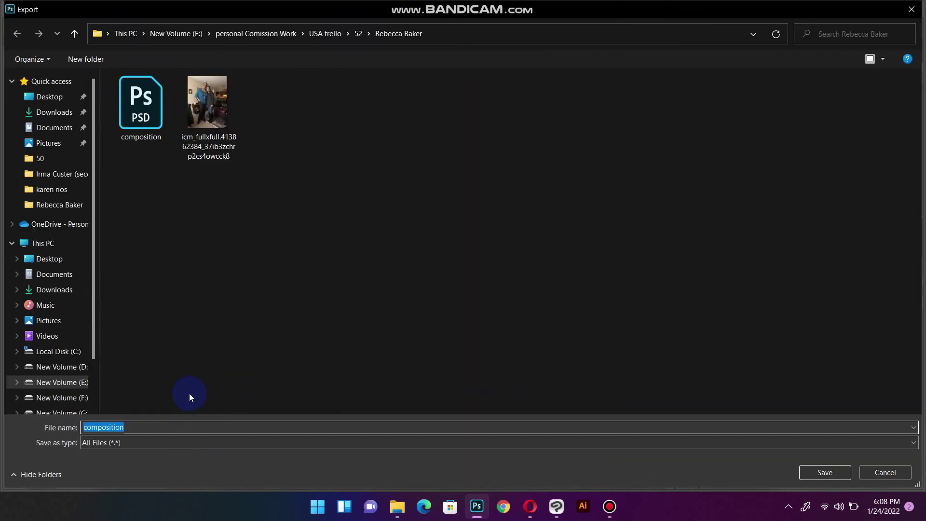
Step: Save the exported JPG as 'final', then close composition.psd without saving changes
type("fina")
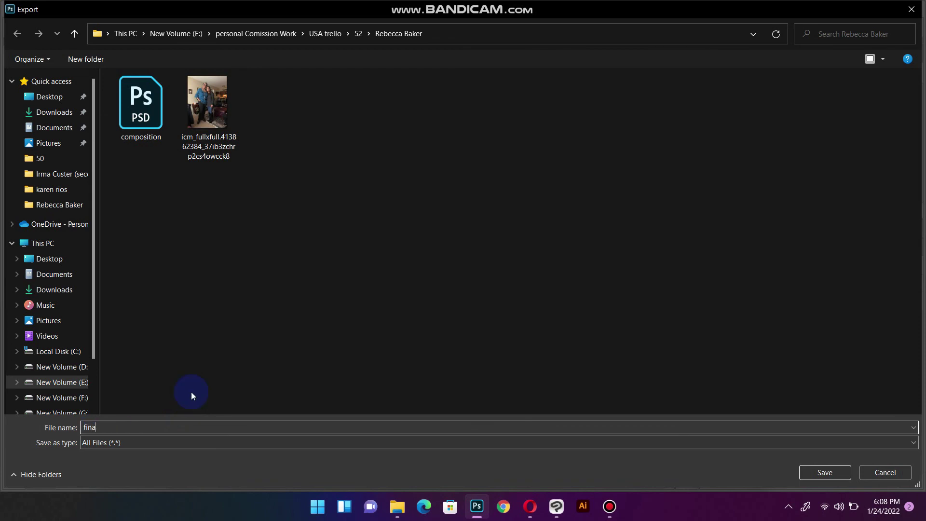
type("l")
left_click(826, 473)
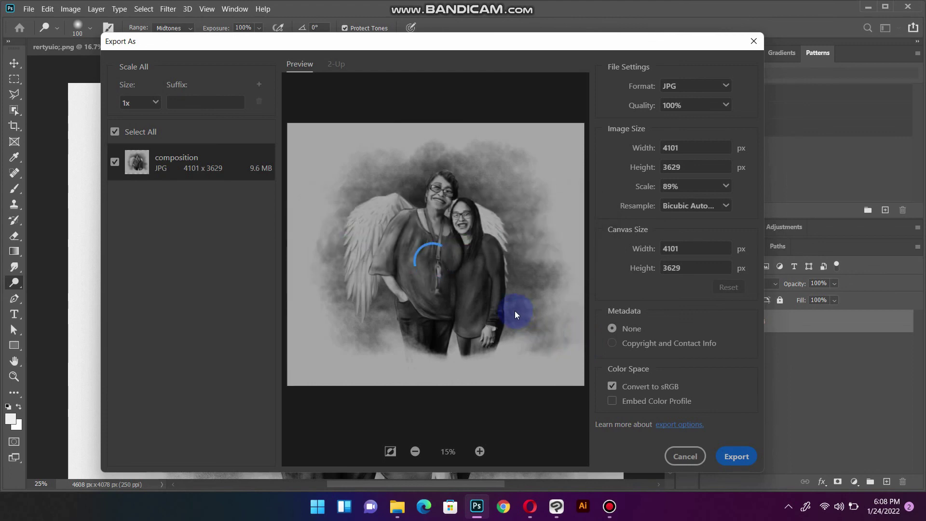
key("Escape")
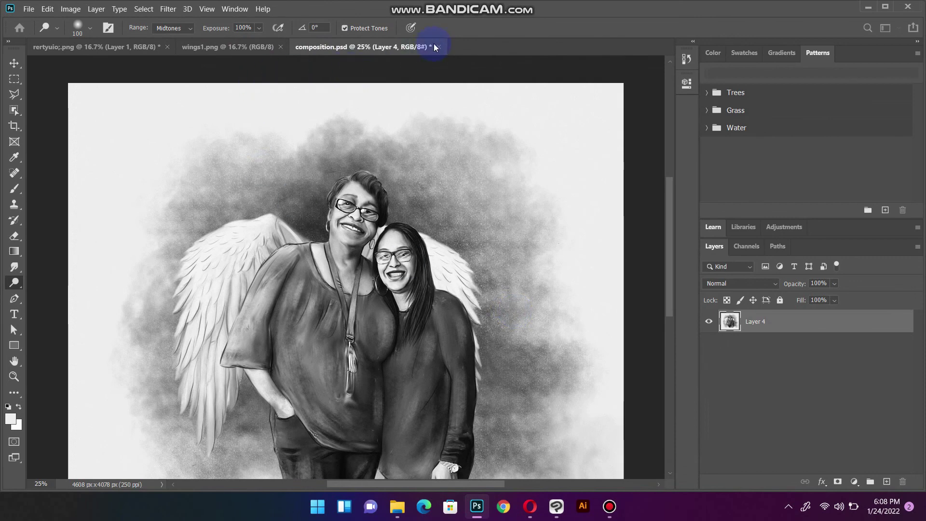
left_click(439, 47)
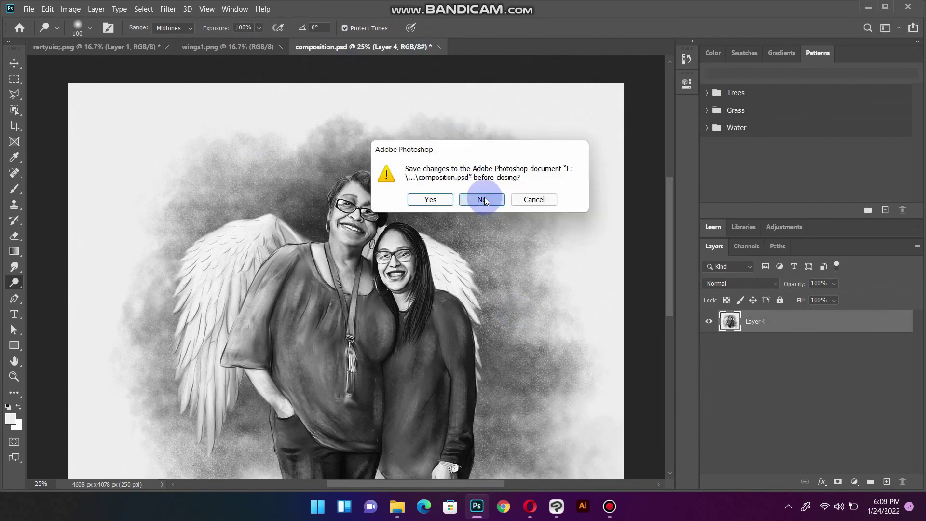
left_click(482, 199)
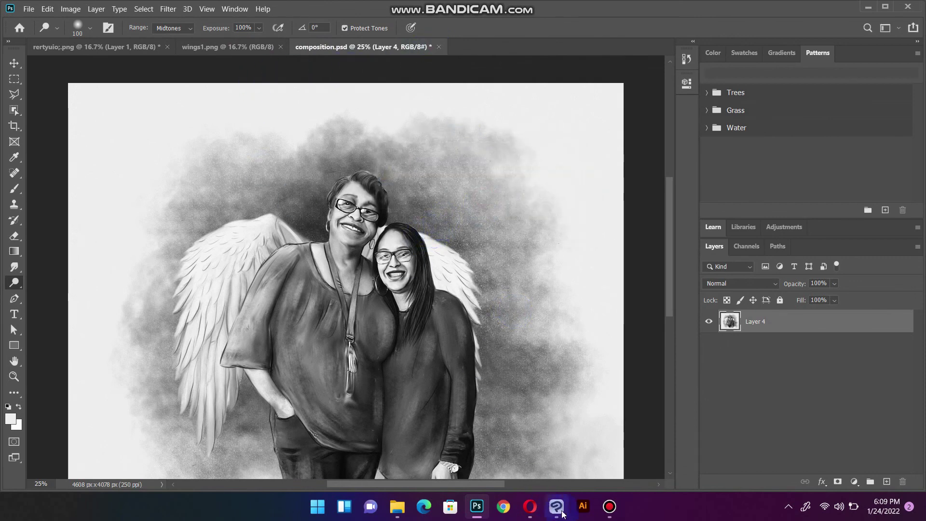